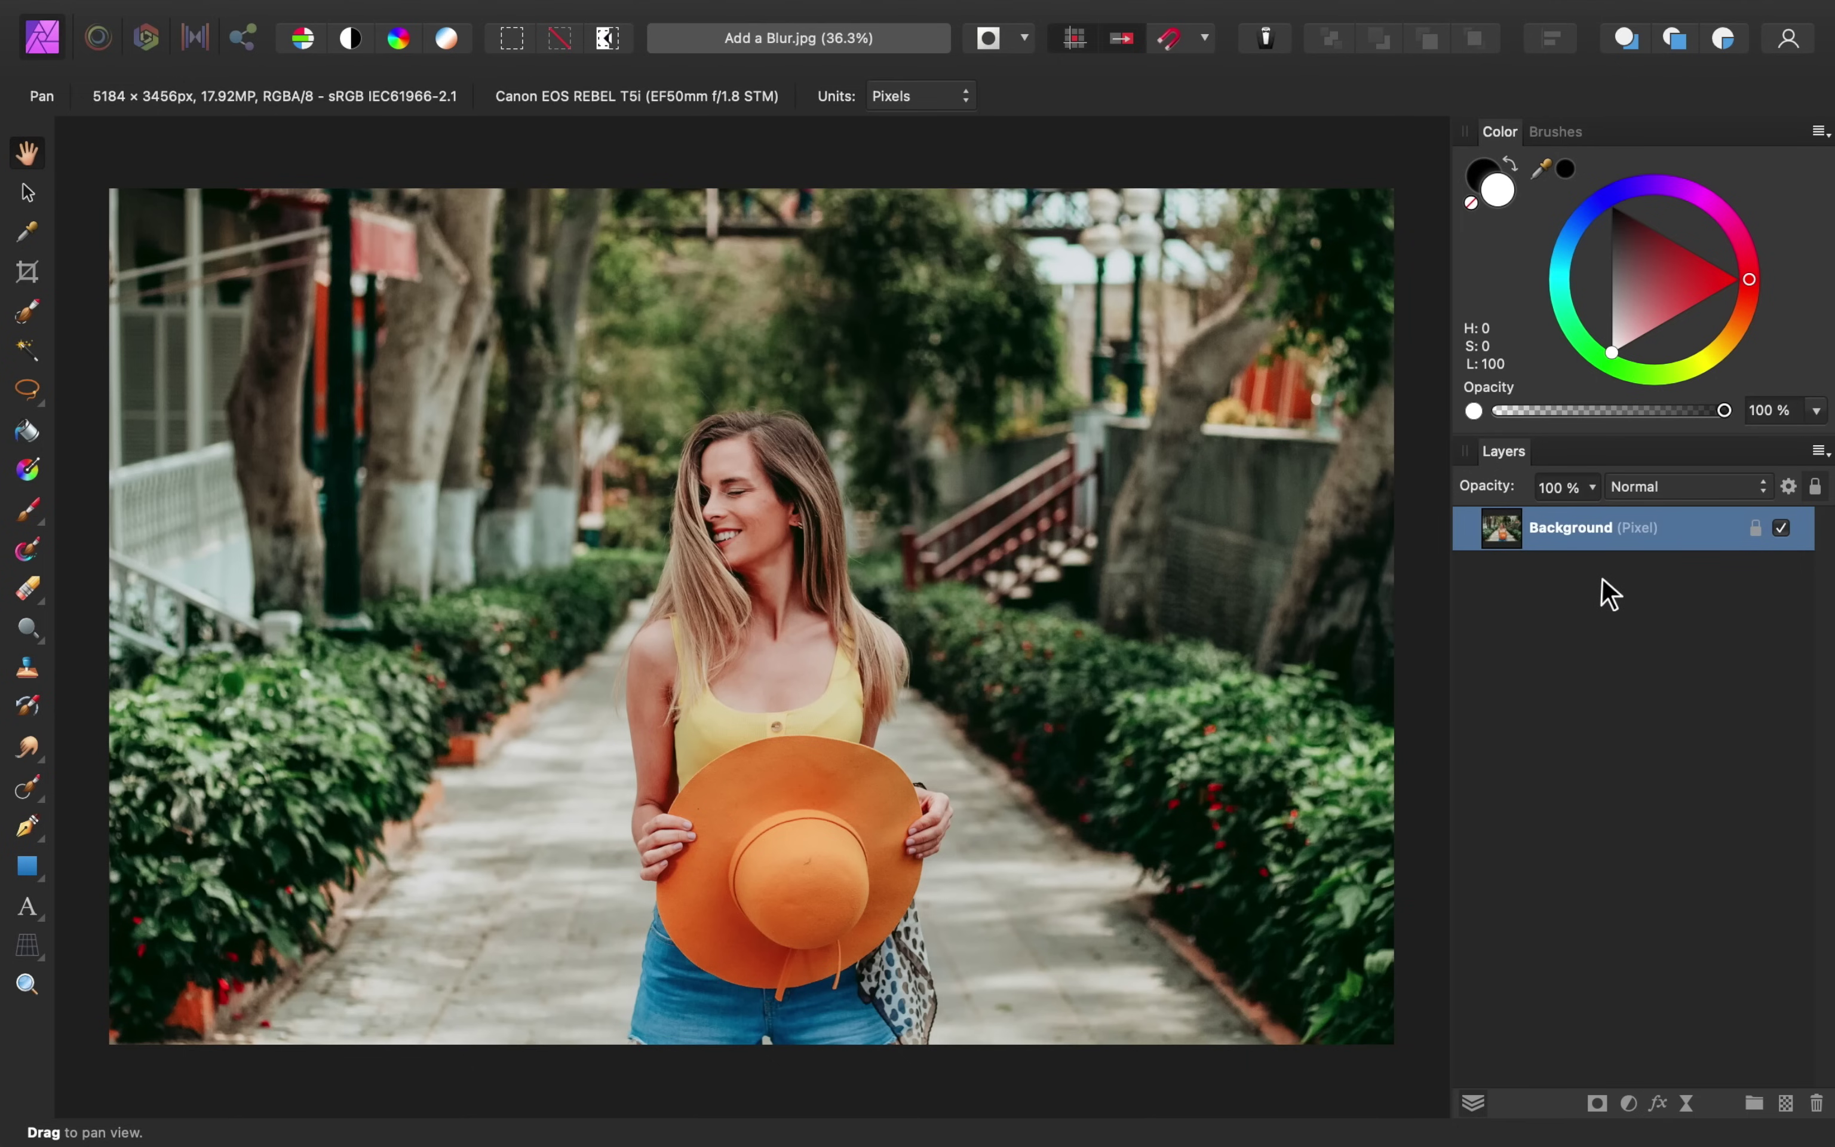
# Duplicate the Background layer of Add a Blur.jpg with Cmd+J
pyautogui.press('super+j')
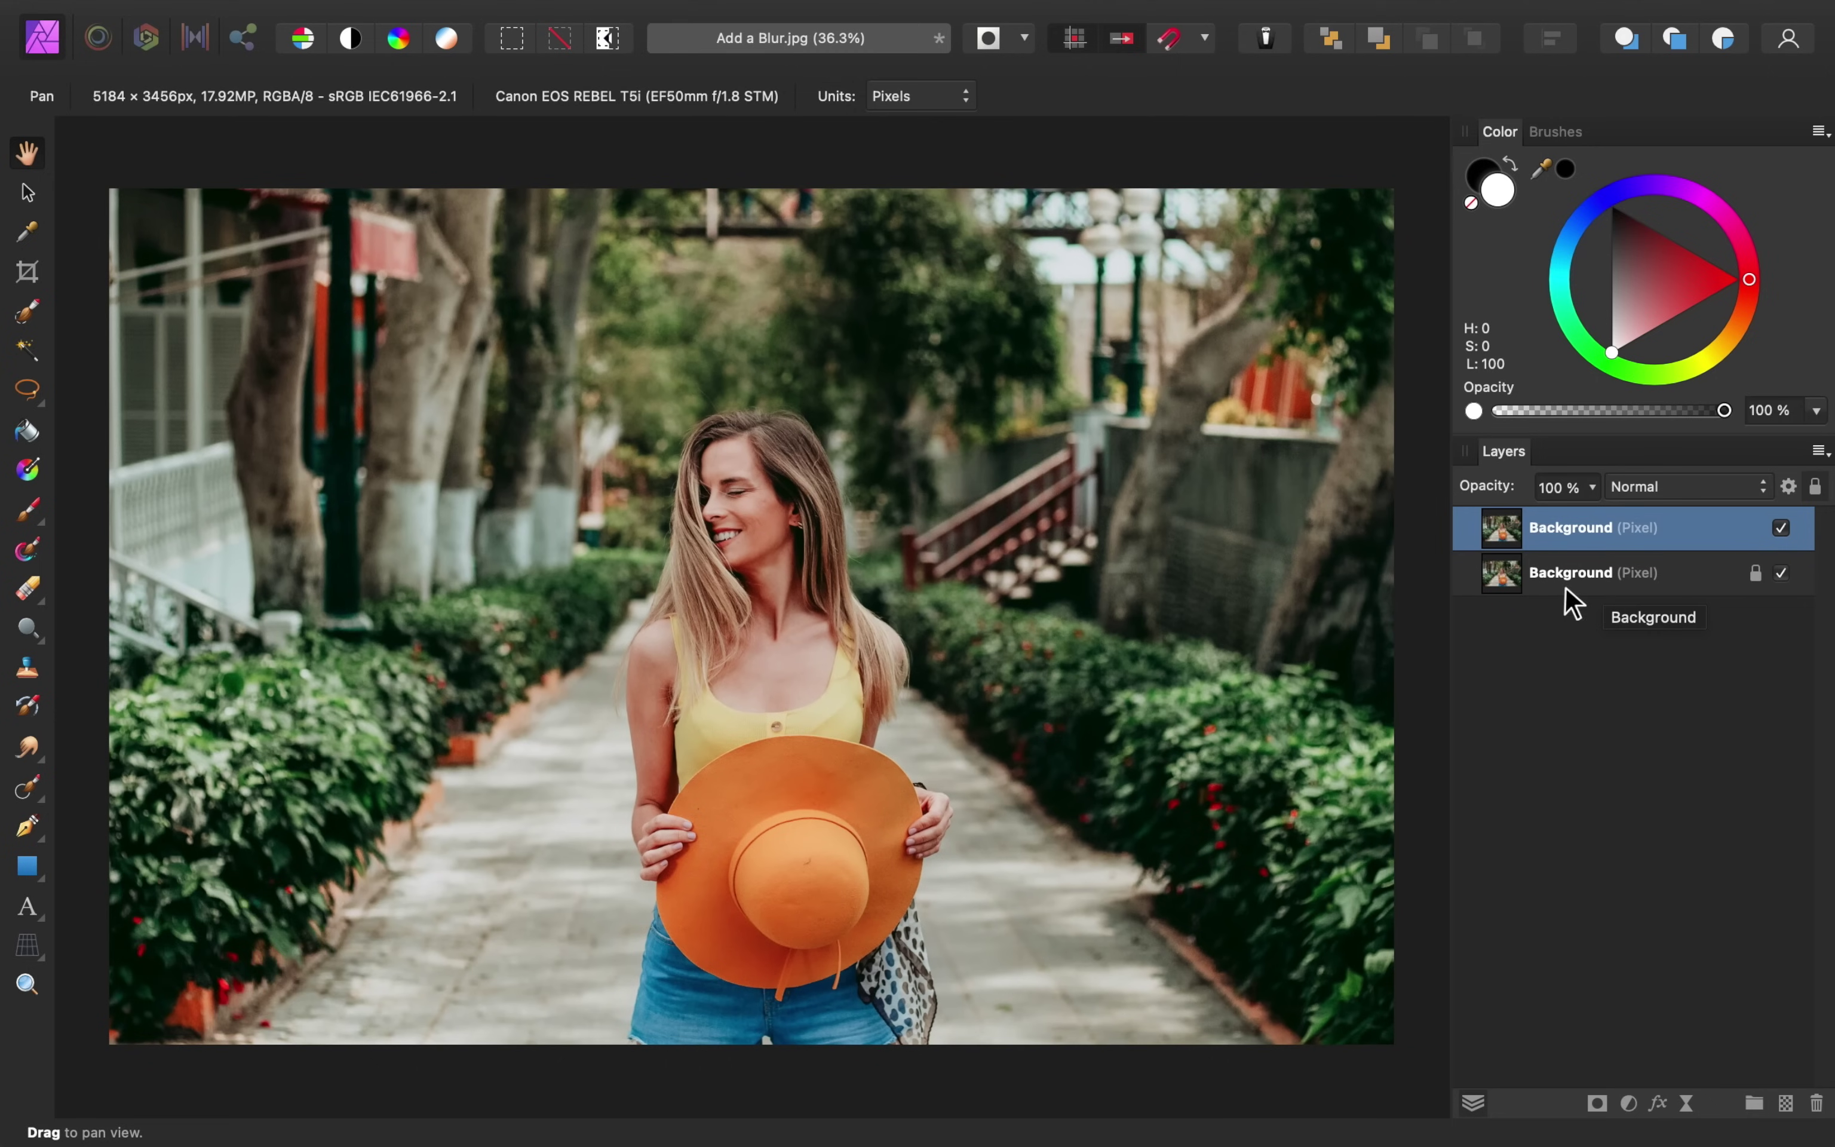
# Paint a selection over the woman's hair and face with a 152 px Selection Brush, trimming the spill right of her hair
pyautogui.click(28, 312)
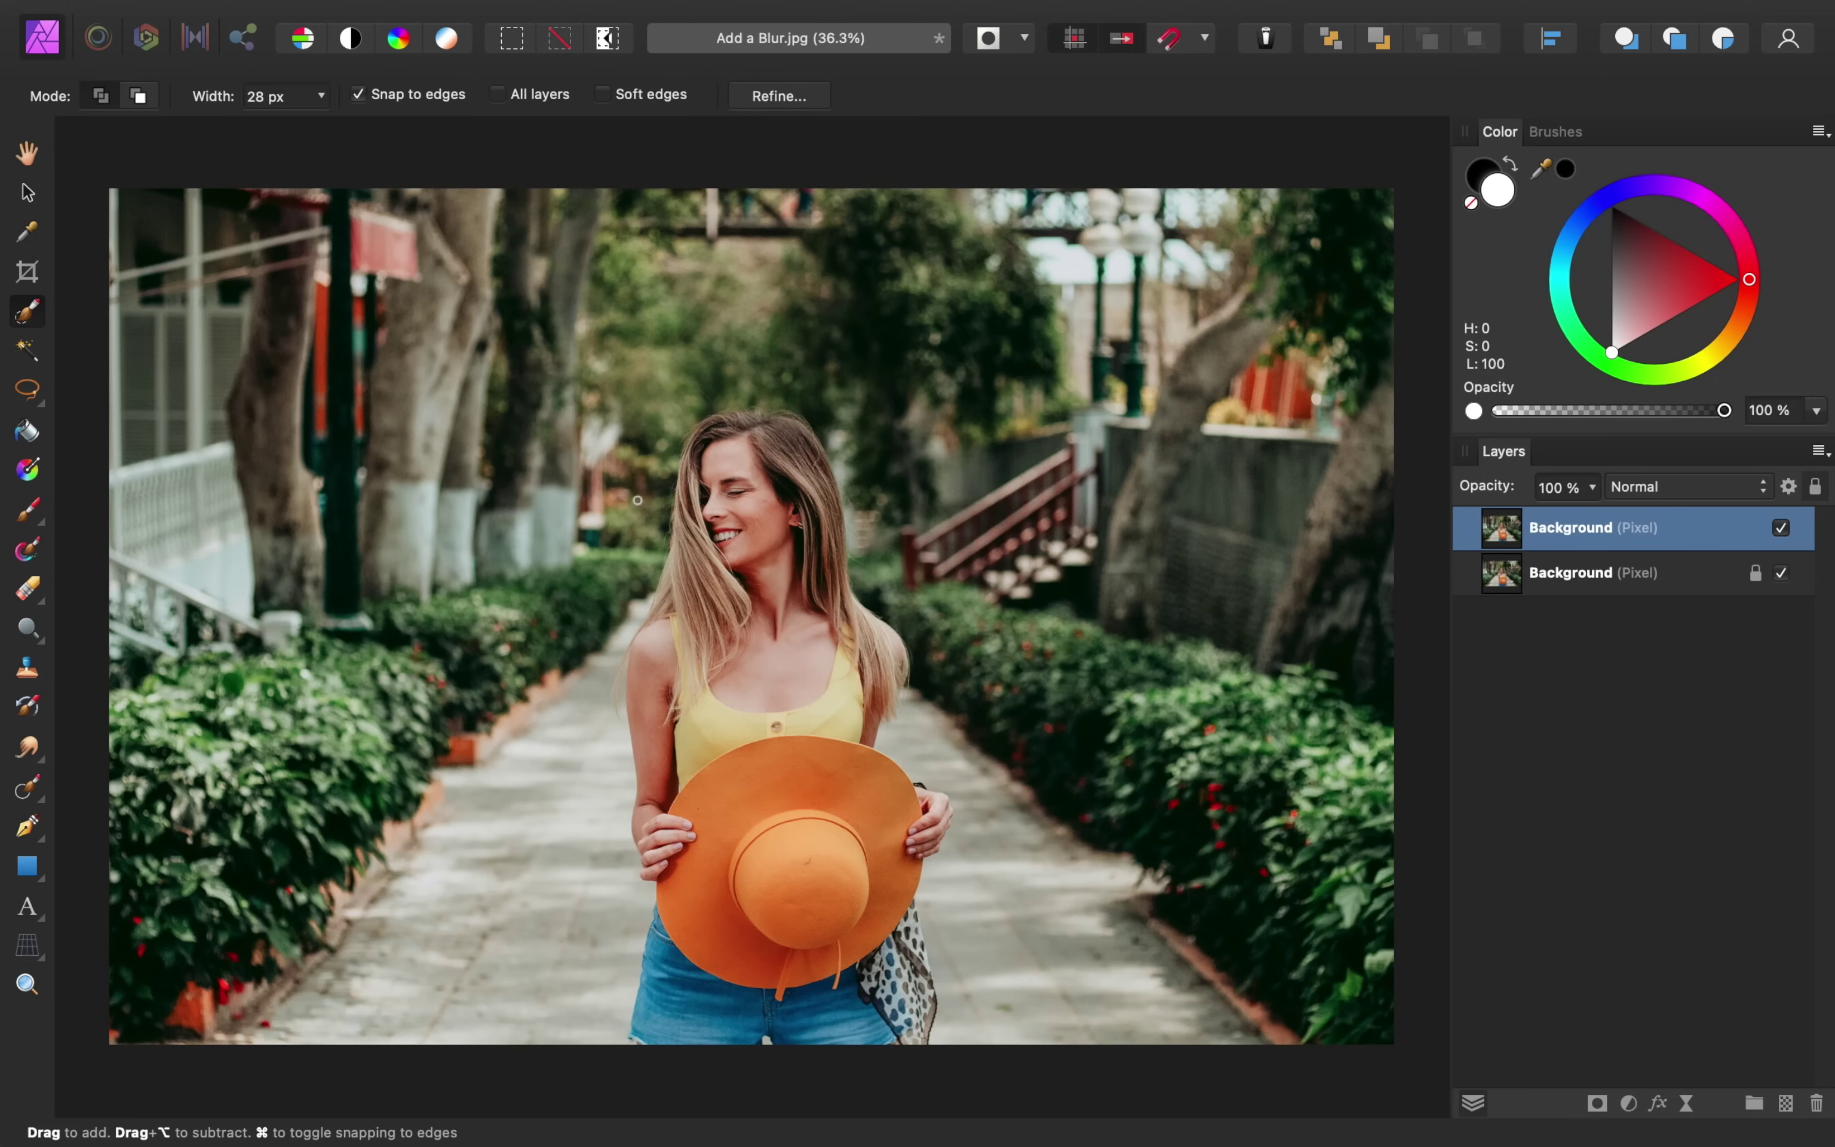
pyautogui.scroll(5, 774, 494)
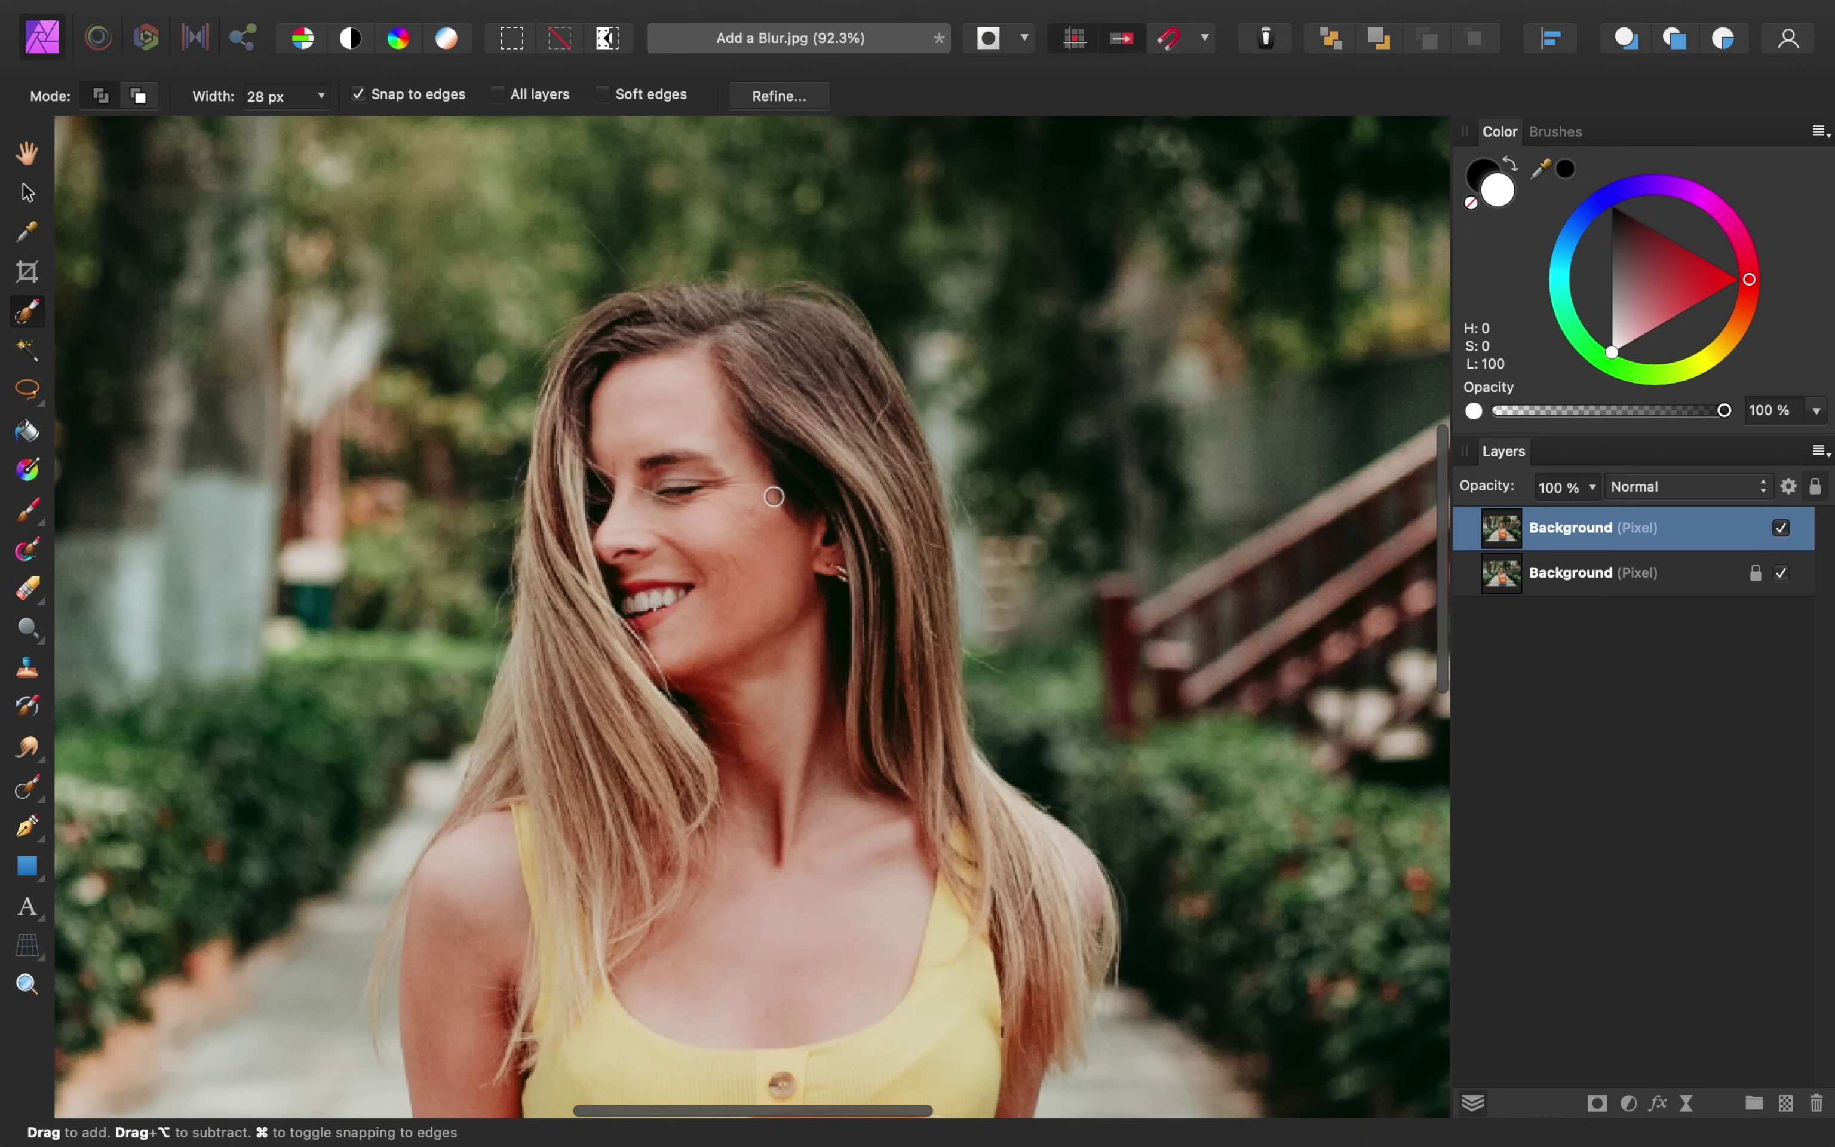
pyautogui.press(']')
pyautogui.press(']')
pyautogui.press(']')
pyautogui.press(']')
pyautogui.press(']')
pyautogui.press(']')
pyautogui.press(']')
pyautogui.press(']')
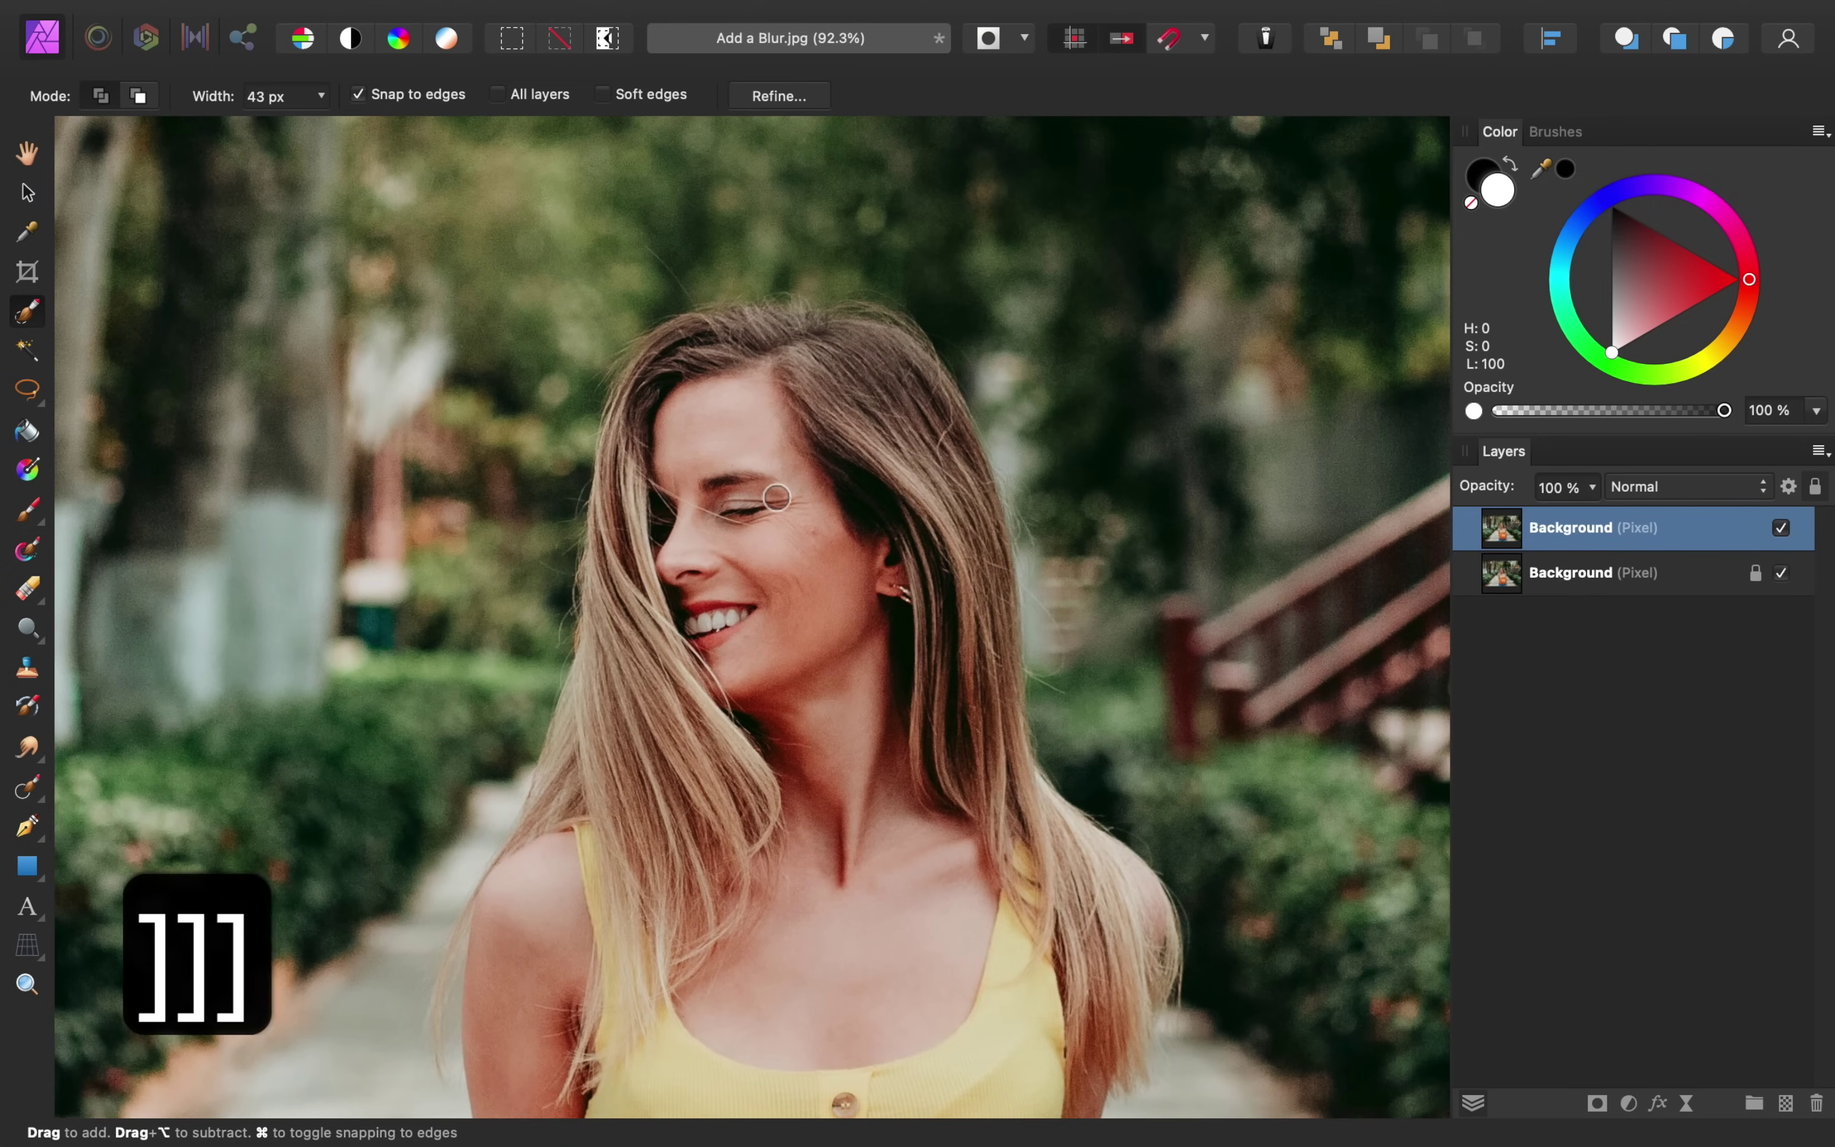
pyautogui.press(']')
pyautogui.press(']')
pyautogui.press(']')
pyautogui.press(']')
pyautogui.press(']')
pyautogui.press(']')
pyautogui.press(']')
pyautogui.press(']')
pyautogui.press(']')
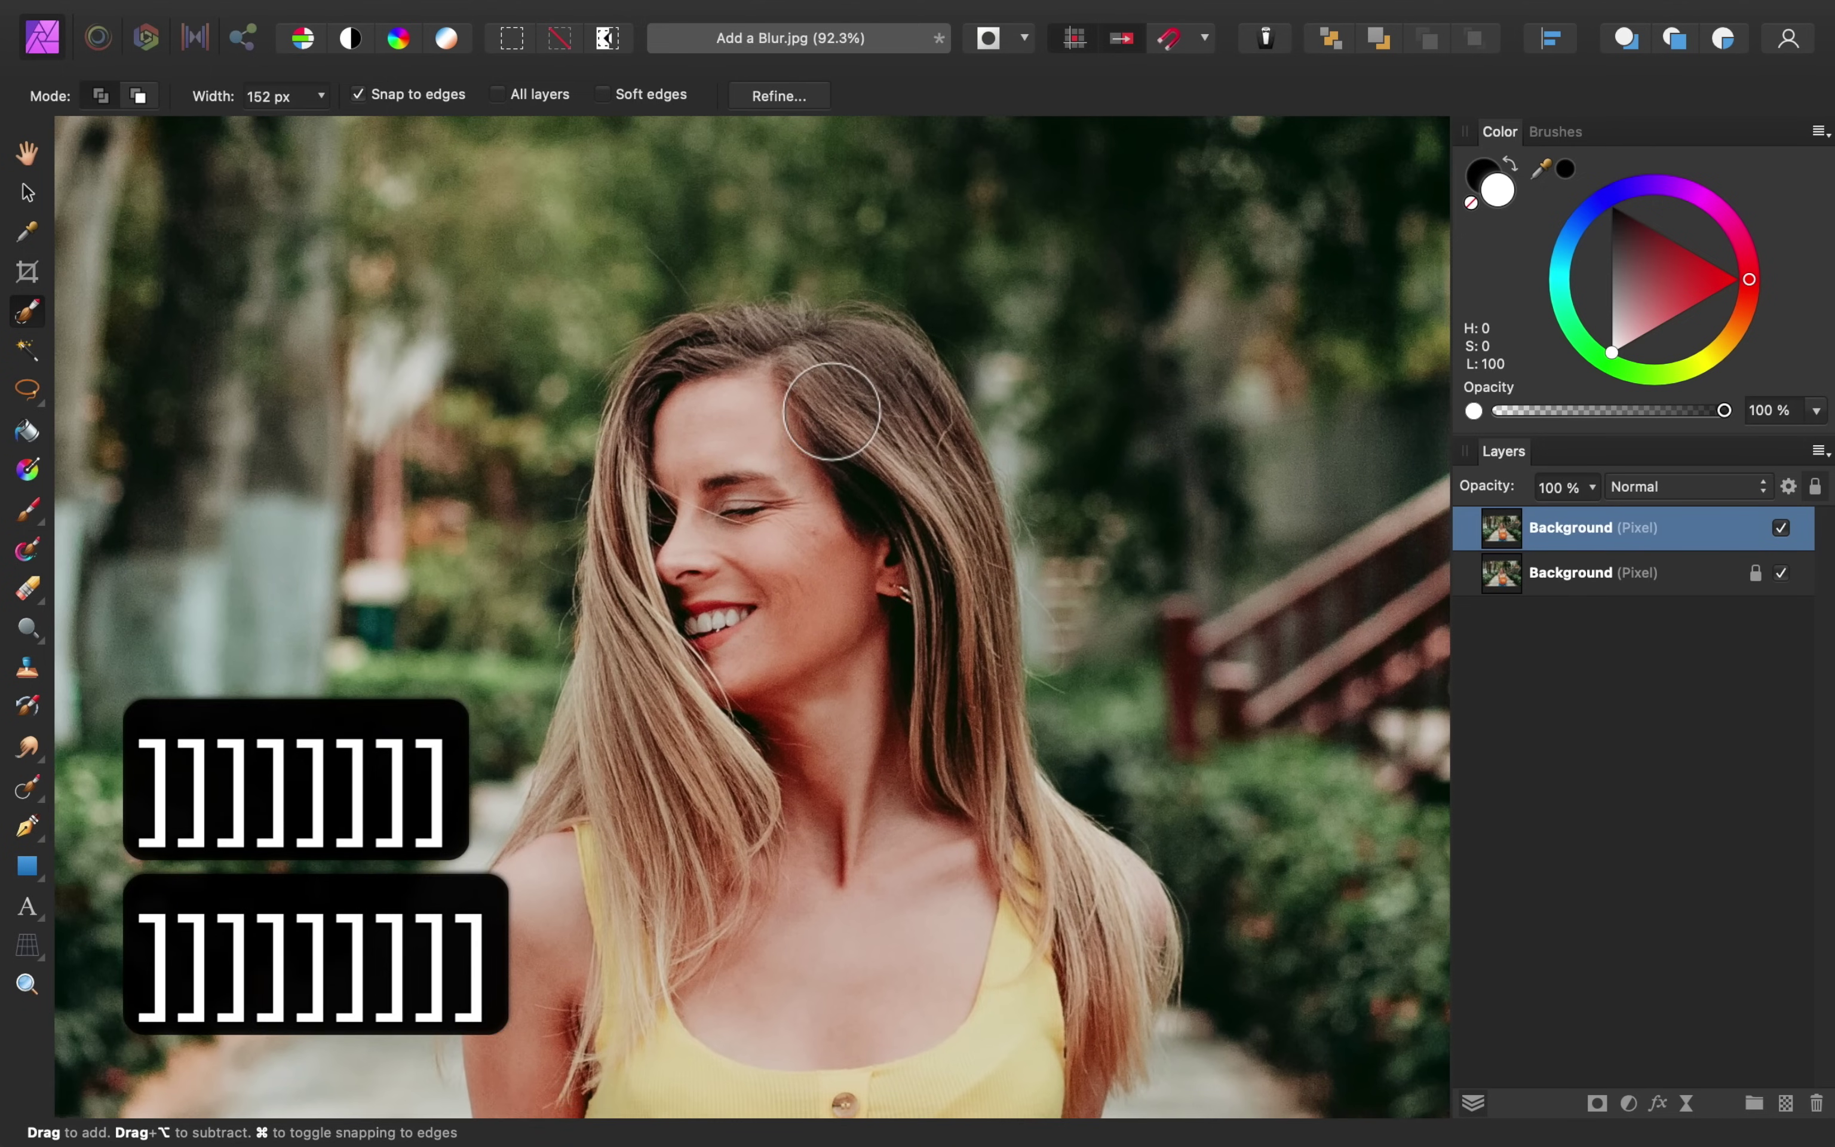
pyautogui.moveTo(832, 395)
pyautogui.mouseDown()
pyautogui.moveTo(766, 394)
pyautogui.moveTo(795, 372)
pyautogui.moveTo(667, 447)
pyautogui.moveTo(647, 649)
pyautogui.moveTo(708, 828)
pyautogui.moveTo(819, 522)
pyautogui.moveTo(931, 770)
pyautogui.moveTo(922, 510)
pyautogui.moveTo(960, 425)
pyautogui.moveTo(934, 531)
pyautogui.moveTo(975, 580)
pyautogui.mouseUp()
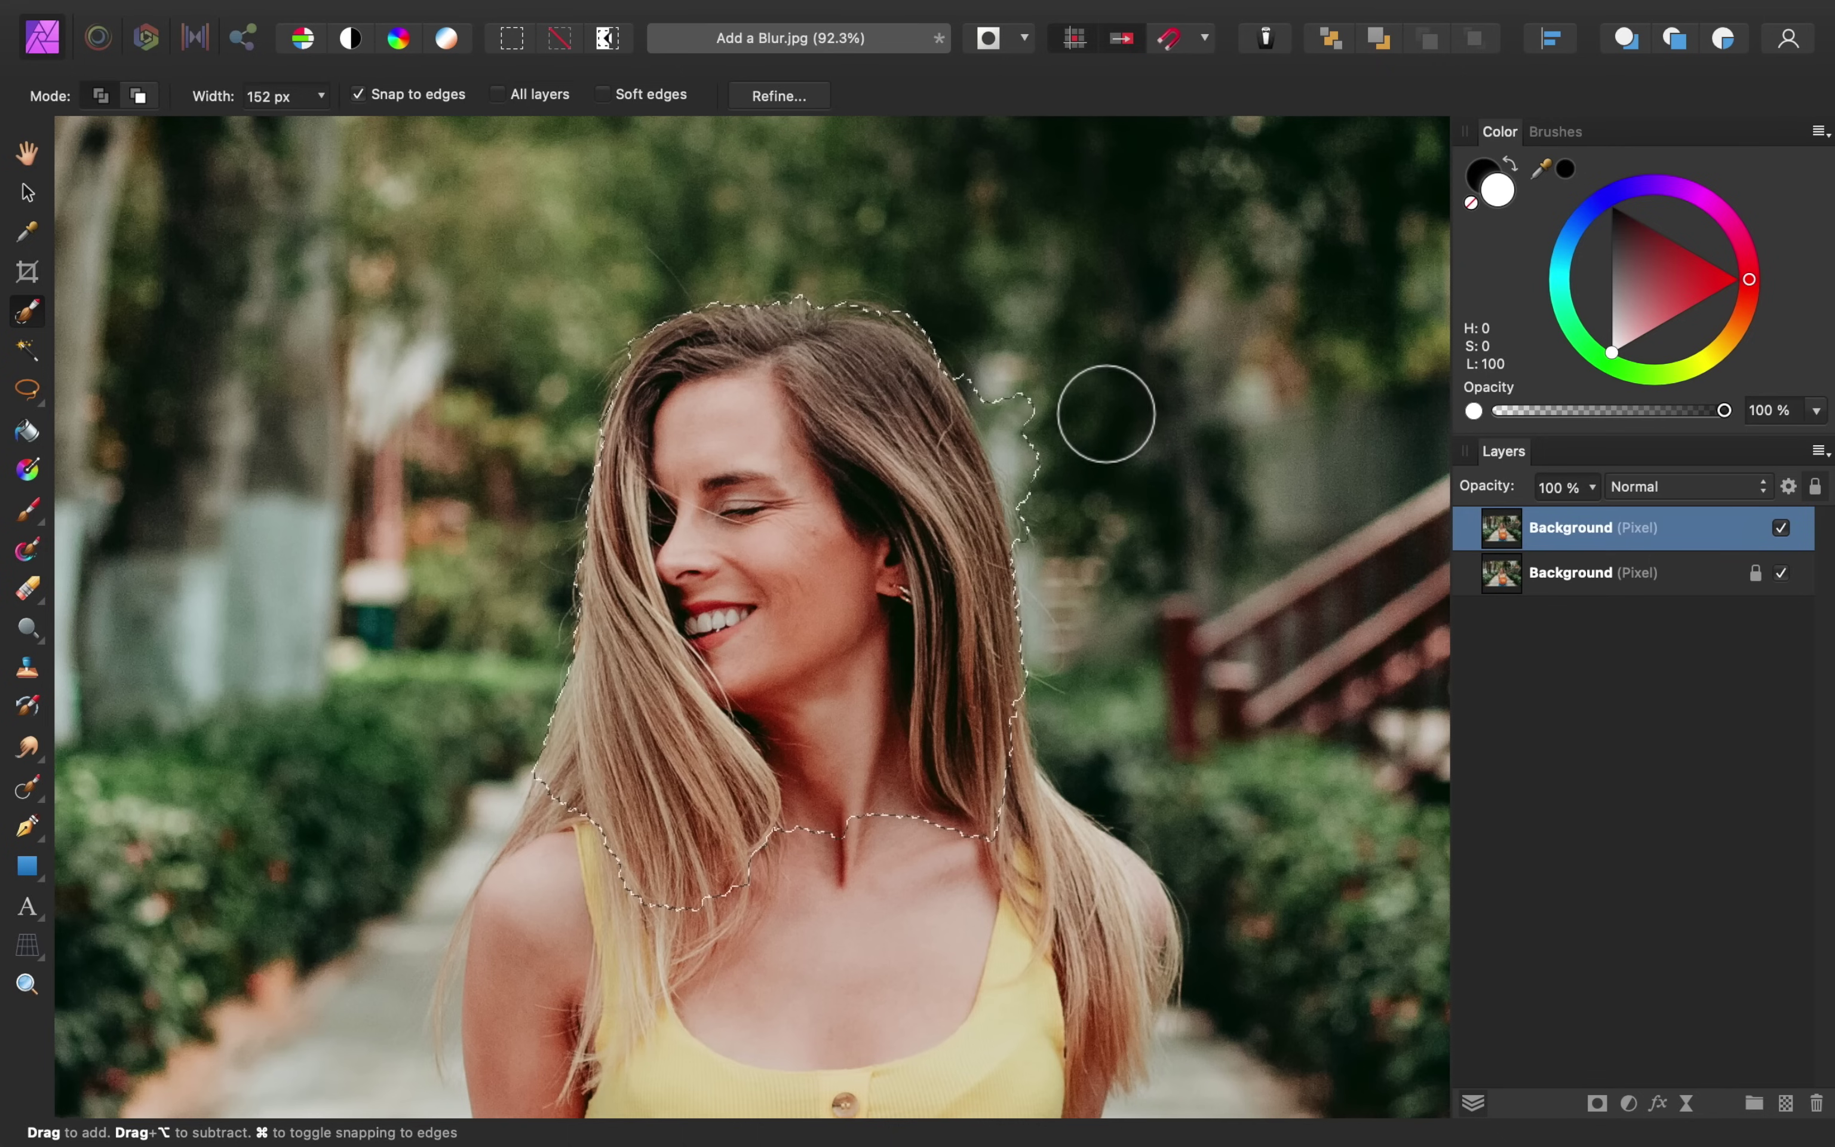
pyautogui.moveTo(1063, 407)
pyautogui.mouseDown()
pyautogui.moveTo(1032, 385)
pyautogui.moveTo(1055, 496)
pyautogui.moveTo(1035, 399)
pyautogui.mouseUp()
# Extend the selection down over her body and jeans, then shrink the brush to 35 px
pyautogui.scroll(-5, 1077, 728)
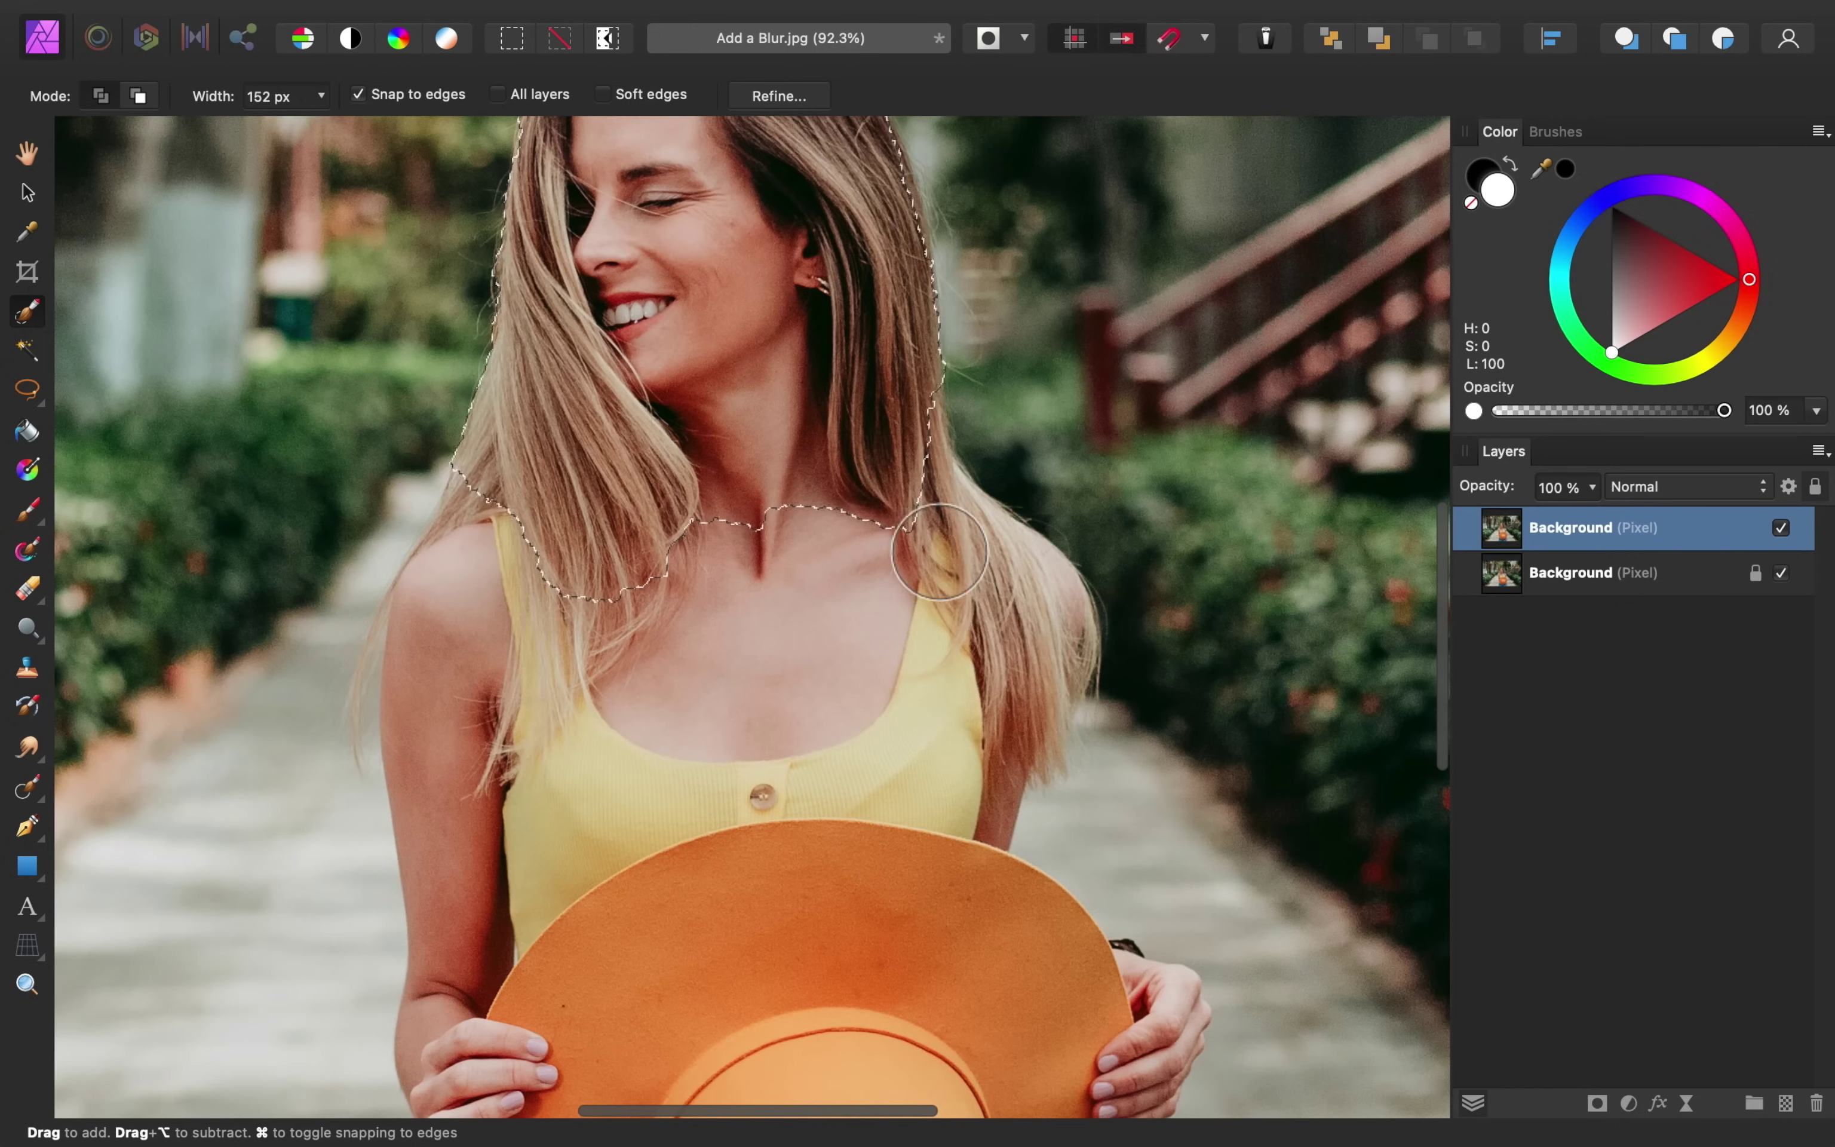
pyautogui.moveTo(1053, 637)
pyautogui.mouseDown()
pyautogui.moveTo(963, 607)
pyautogui.moveTo(883, 428)
pyautogui.moveTo(807, 665)
pyautogui.moveTo(341, 466)
pyautogui.moveTo(393, 455)
pyautogui.moveTo(327, 593)
pyautogui.moveTo(970, 590)
pyautogui.moveTo(1099, 686)
pyautogui.moveTo(1047, 629)
pyautogui.moveTo(1027, 862)
pyautogui.moveTo(929, 1038)
pyautogui.moveTo(480, 773)
pyautogui.moveTo(439, 1053)
pyautogui.mouseUp()
pyautogui.scroll(-5, 526, 922)
pyautogui.scroll(-3, 1098, 686)
pyautogui.press('[')
pyautogui.press('[')
pyautogui.press('[')
pyautogui.press('[')
pyautogui.press('[')
pyautogui.press('[')
pyautogui.press('[')
pyautogui.press('[')
pyautogui.press('[')
pyautogui.press('[')
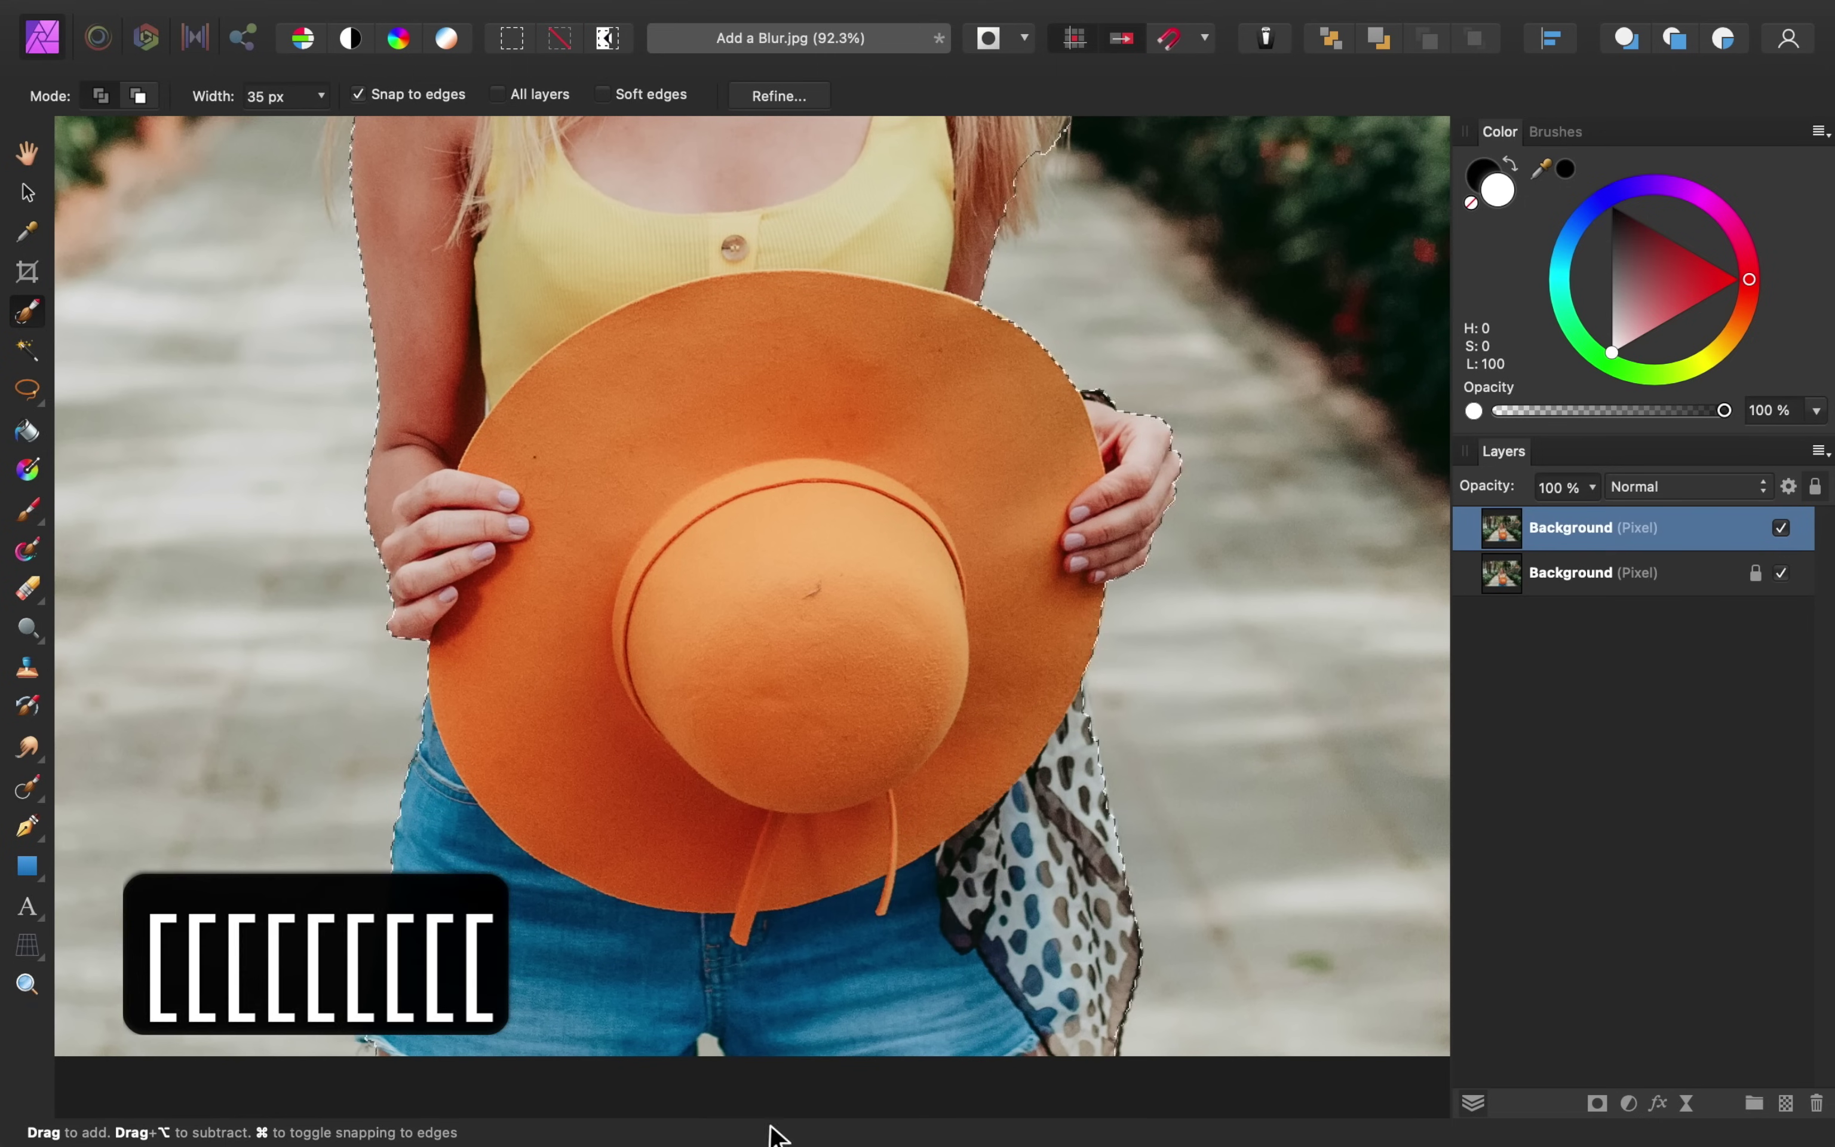
pyautogui.scroll(2, 855, 539)
pyautogui.scroll(-3, 855, 540)
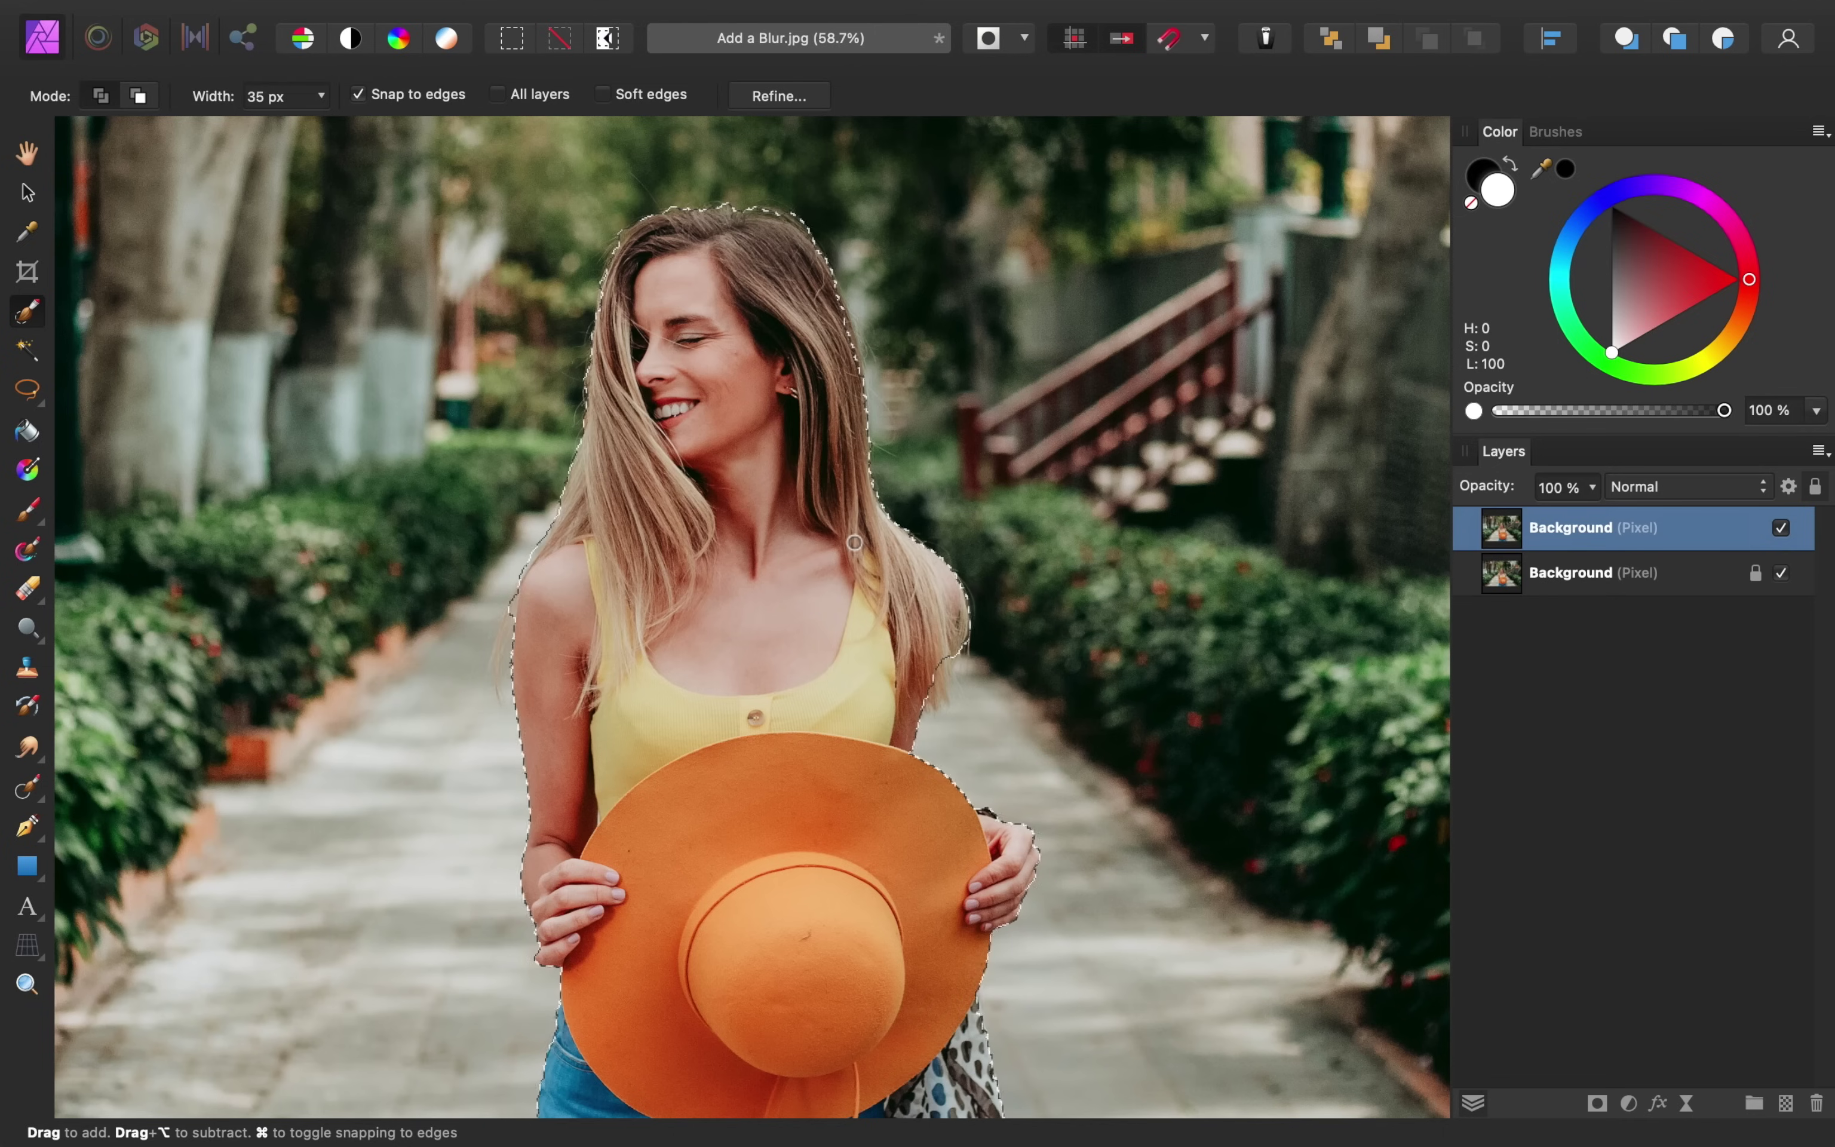
# Open Refine Selection and matte the hair edge from the shoulder upward
pyautogui.click(804, 100)
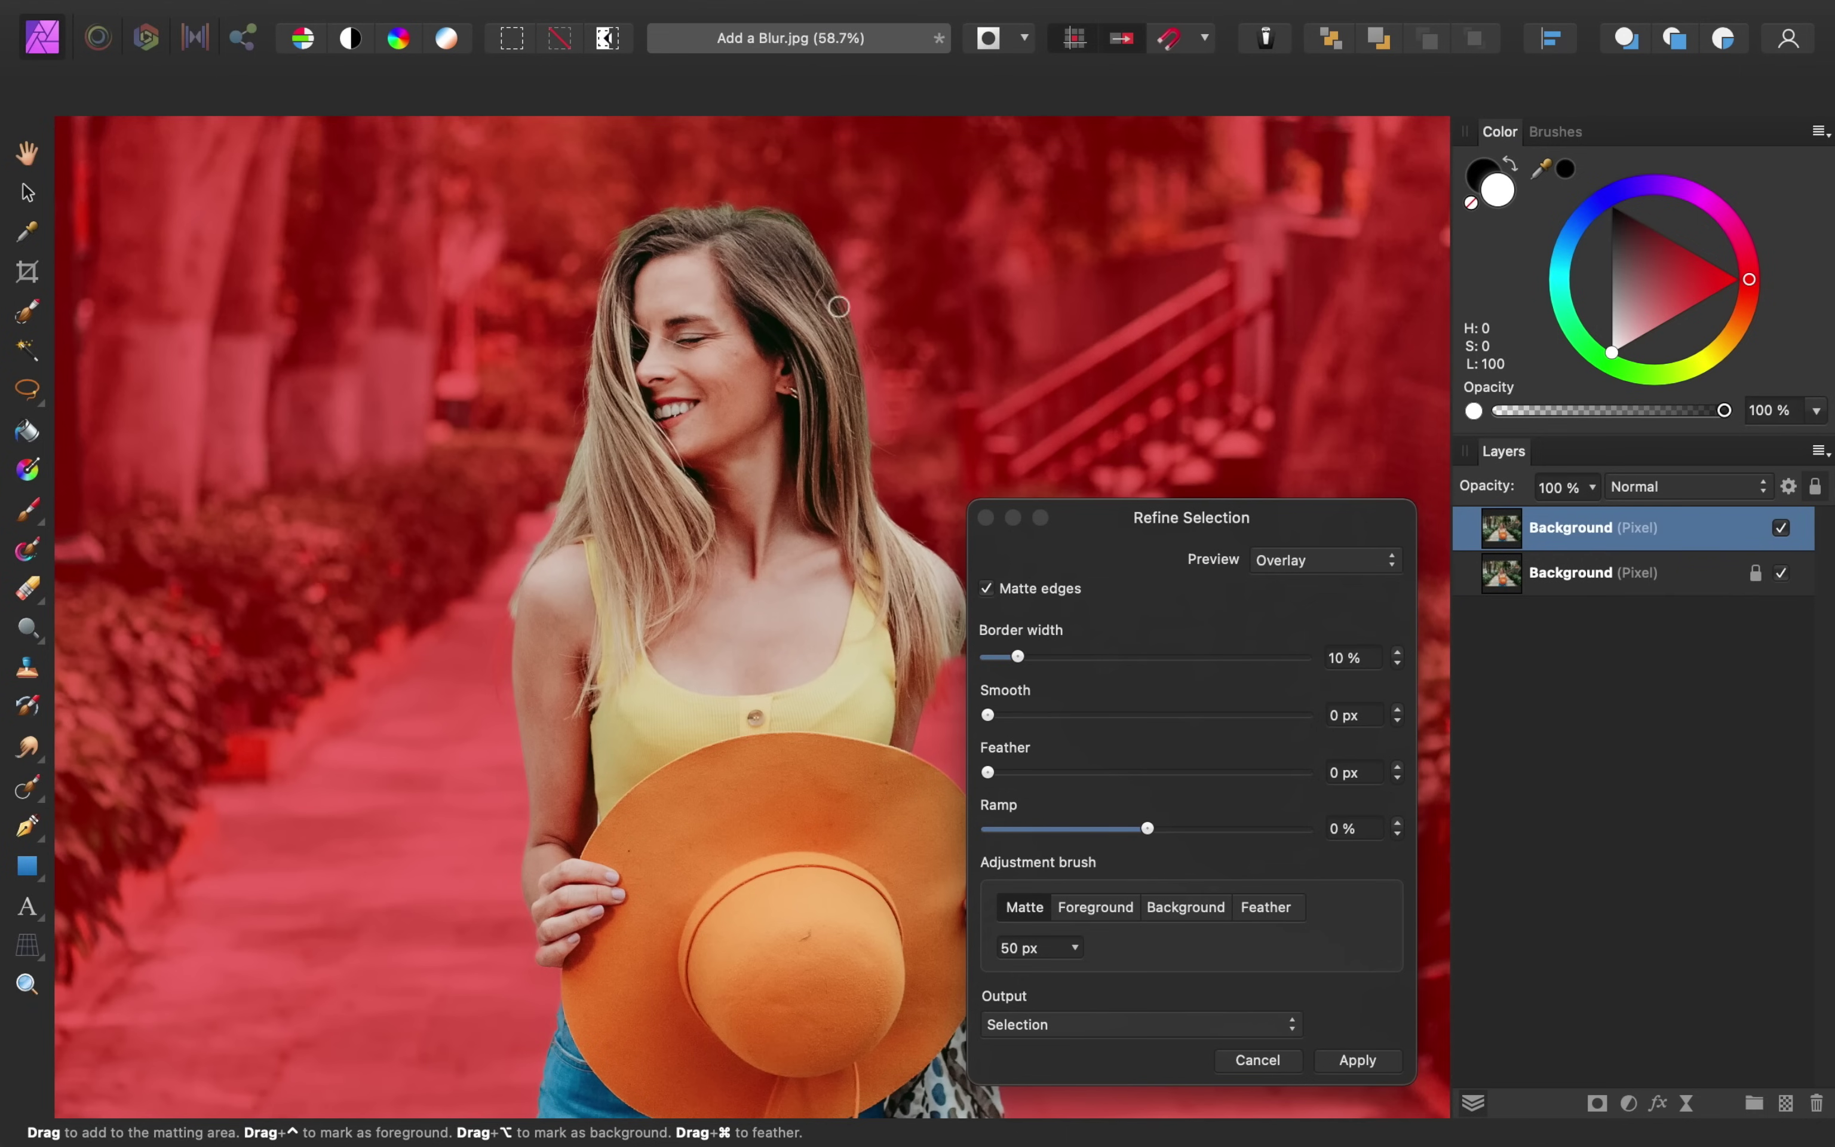
pyautogui.scroll(6, 899, 615)
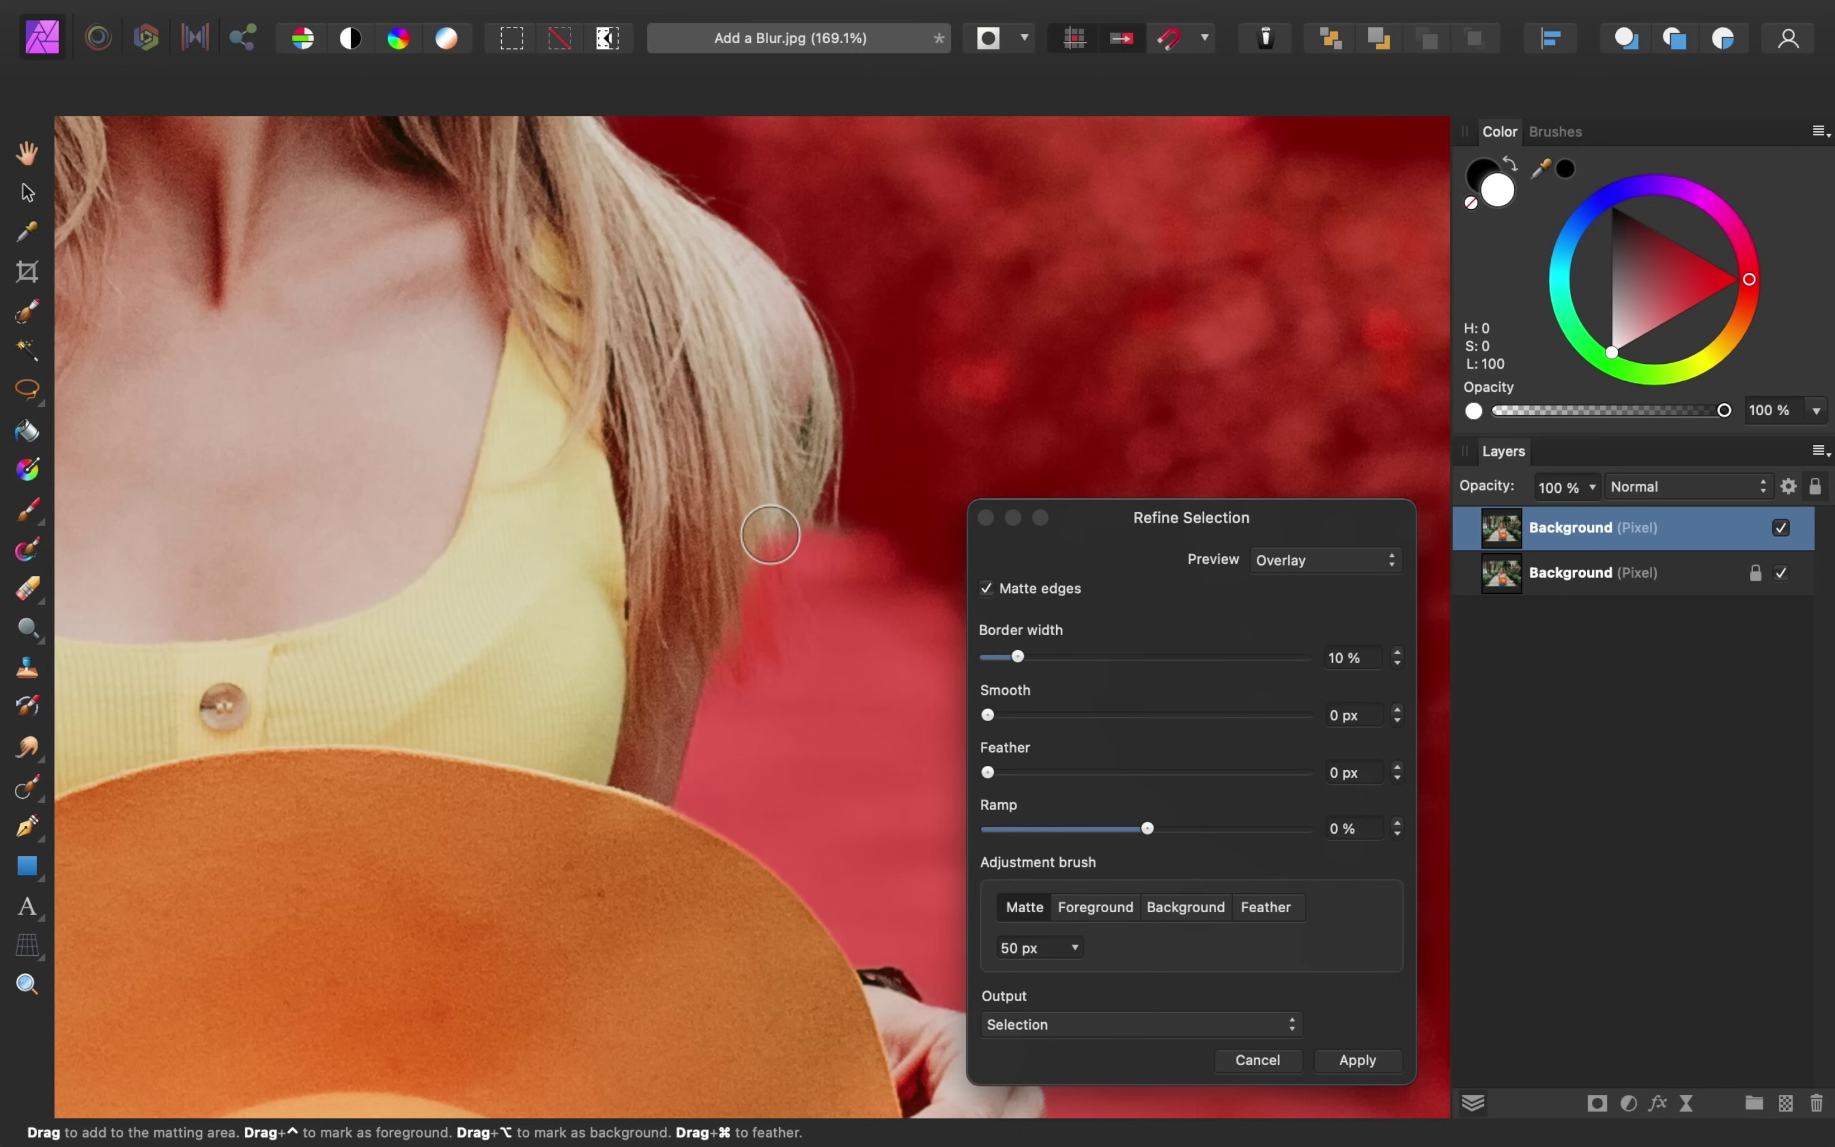
pyautogui.moveTo(757, 596)
pyautogui.mouseDown()
pyautogui.moveTo(757, 663)
pyautogui.moveTo(712, 635)
pyautogui.moveTo(786, 578)
pyautogui.moveTo(813, 601)
pyautogui.moveTo(799, 702)
pyautogui.mouseUp()
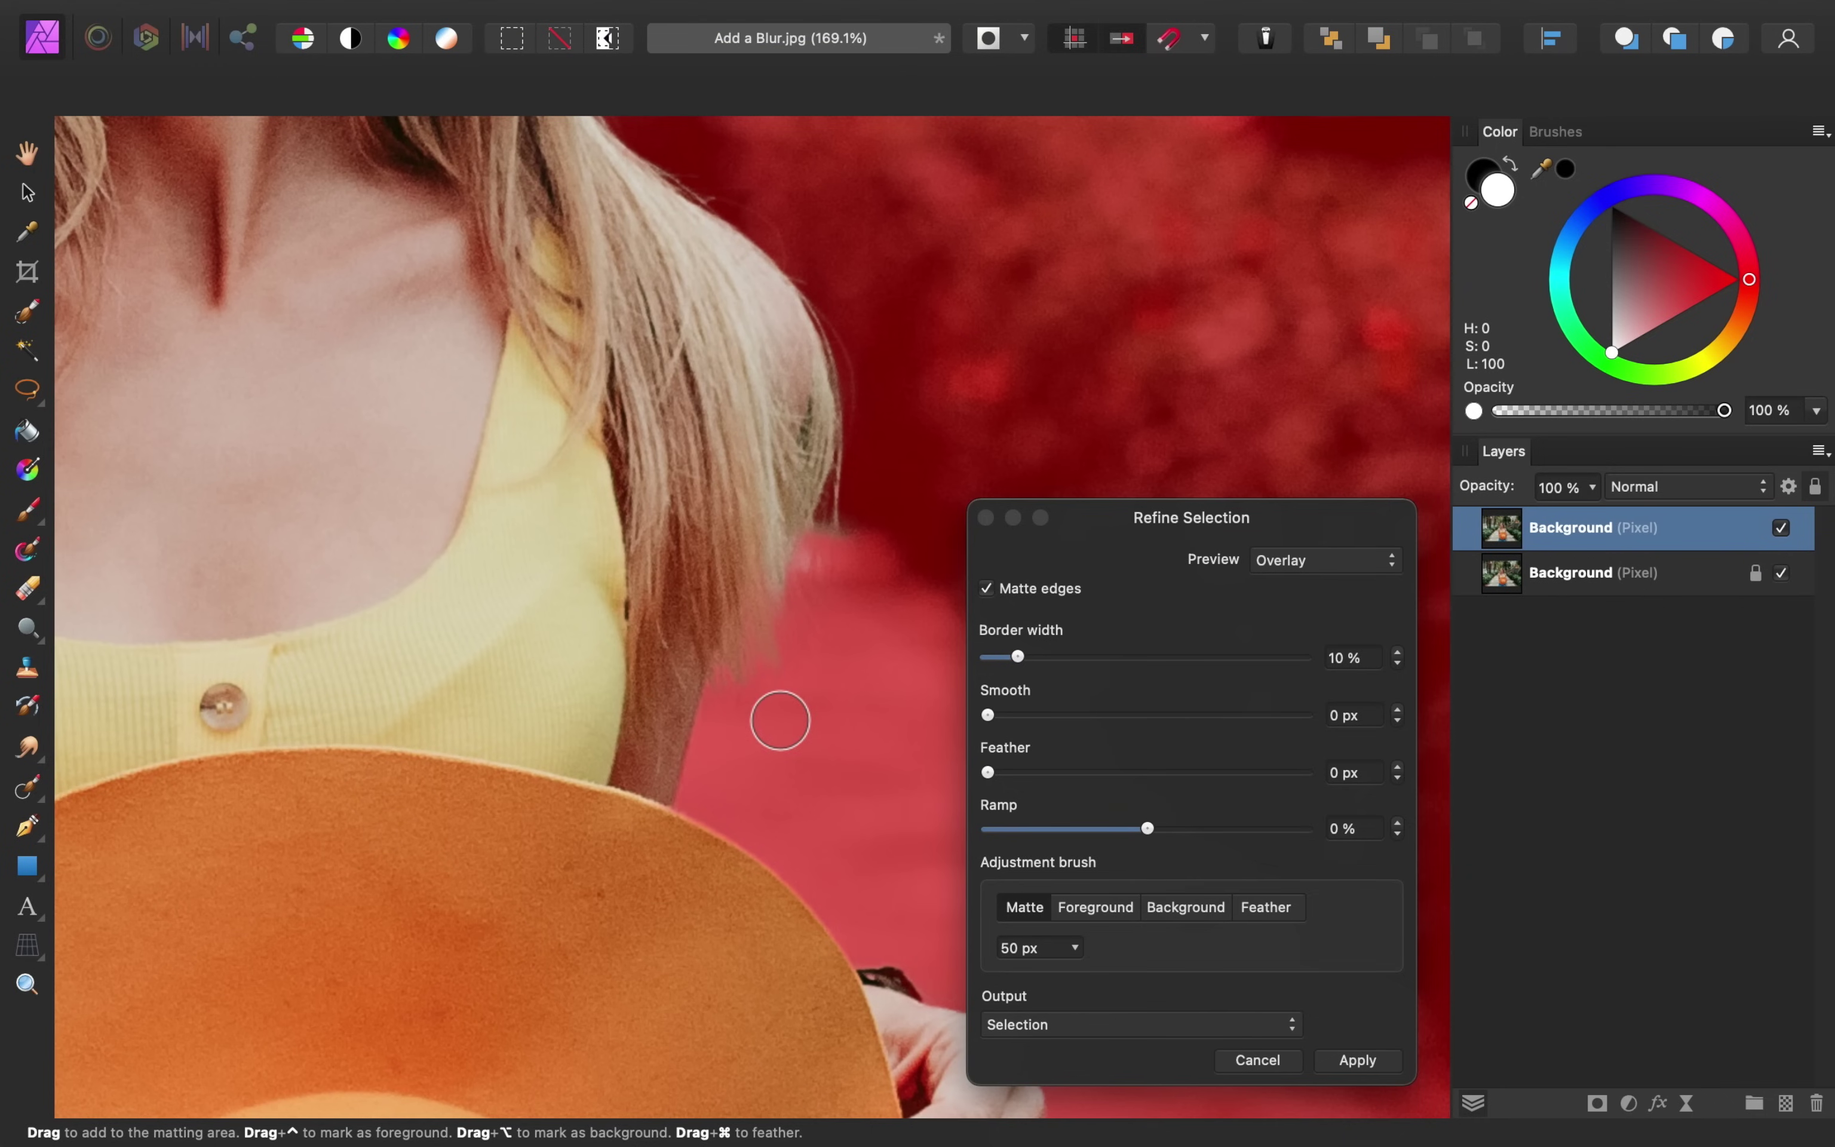
pyautogui.moveTo(830, 524)
pyautogui.mouseDown()
pyautogui.moveTo(830, 360)
pyautogui.moveTo(718, 234)
pyautogui.moveTo(660, 205)
pyautogui.mouseUp()
# Add the outer and left hair edges to the matting area
pyautogui.scroll(5, 810, 520)
pyautogui.hscroll(-1, 810, 520)
pyautogui.scroll(2, 822, 530)
pyautogui.moveTo(749, 573)
pyautogui.mouseDown()
pyautogui.moveTo(647, 336)
pyautogui.moveTo(700, 242)
pyautogui.mouseUp()
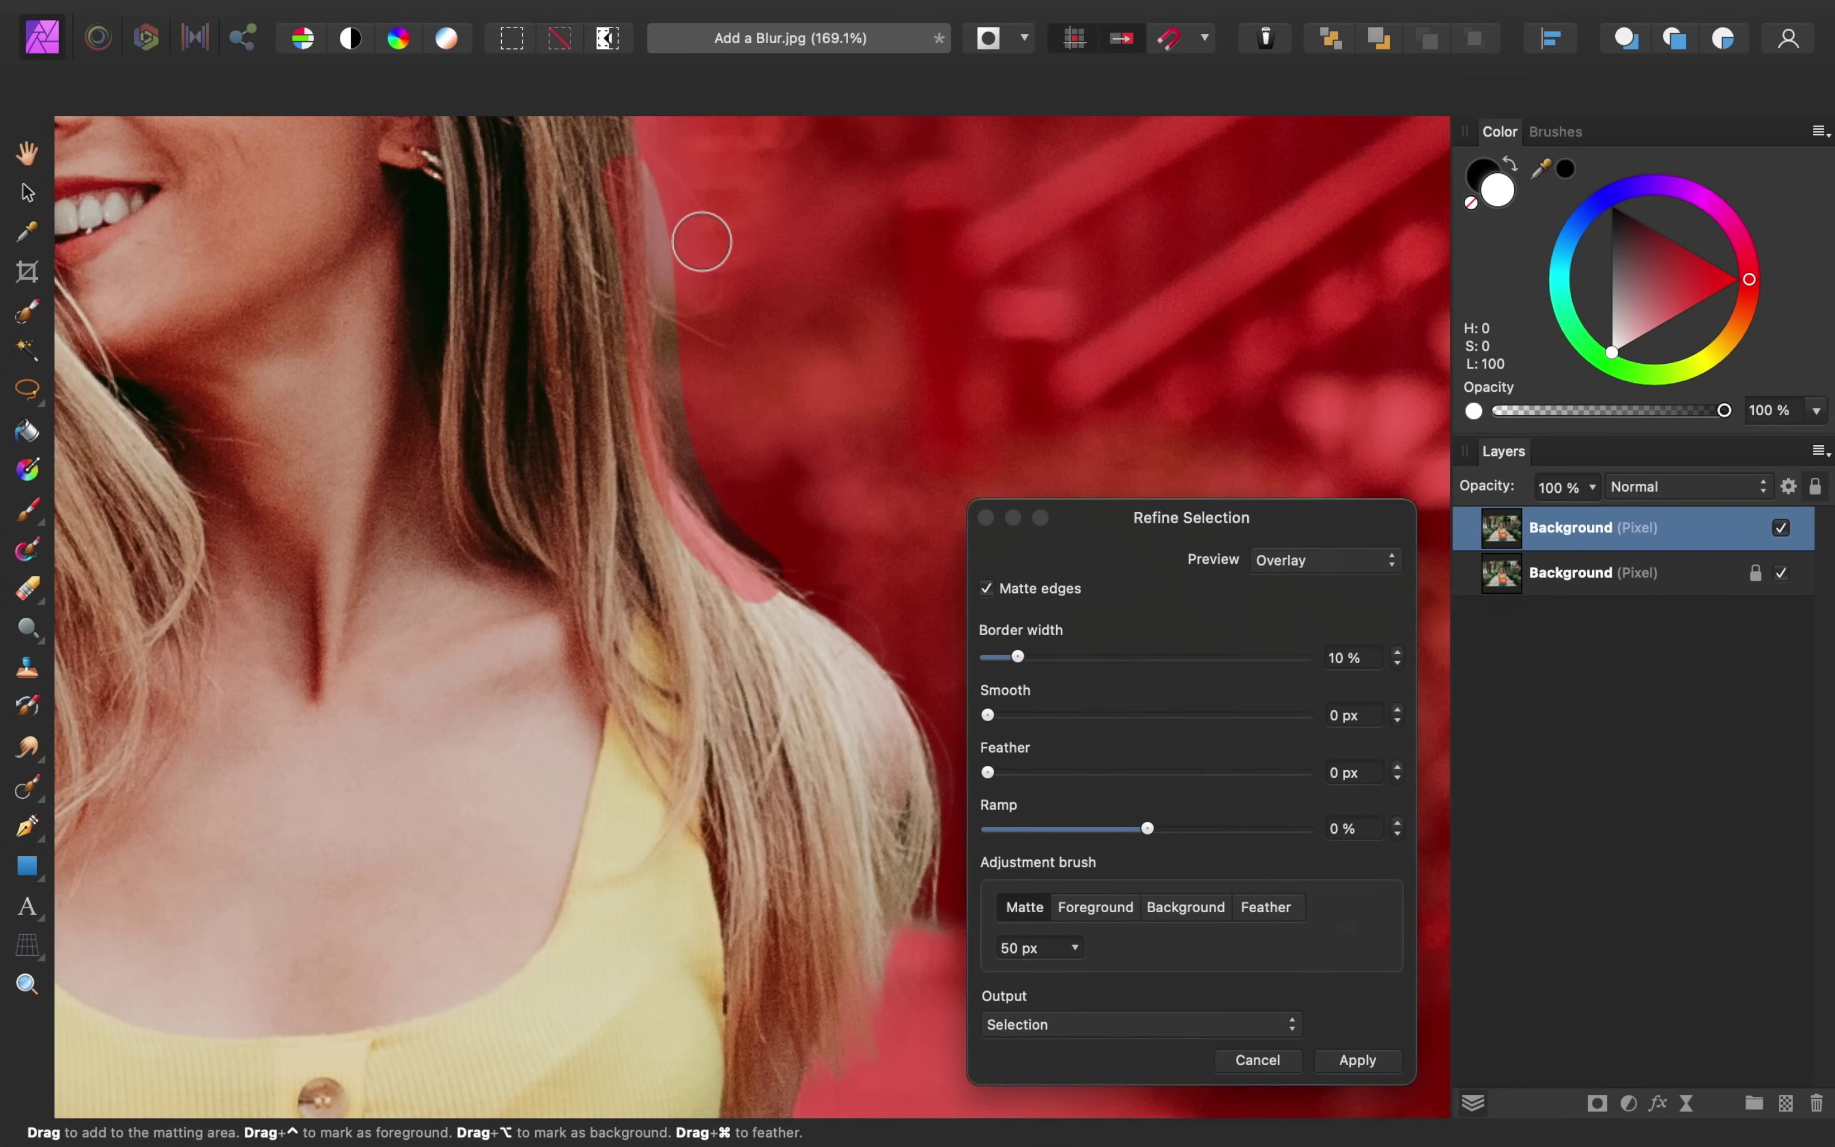
pyautogui.scroll(6, 840, 474)
pyautogui.hscroll(-8, 841, 475)
pyautogui.moveTo(737, 380); pyautogui.dragTo(629, 199)
pyautogui.hscroll(4, 848, 381)
pyautogui.scroll(2, 847, 380)
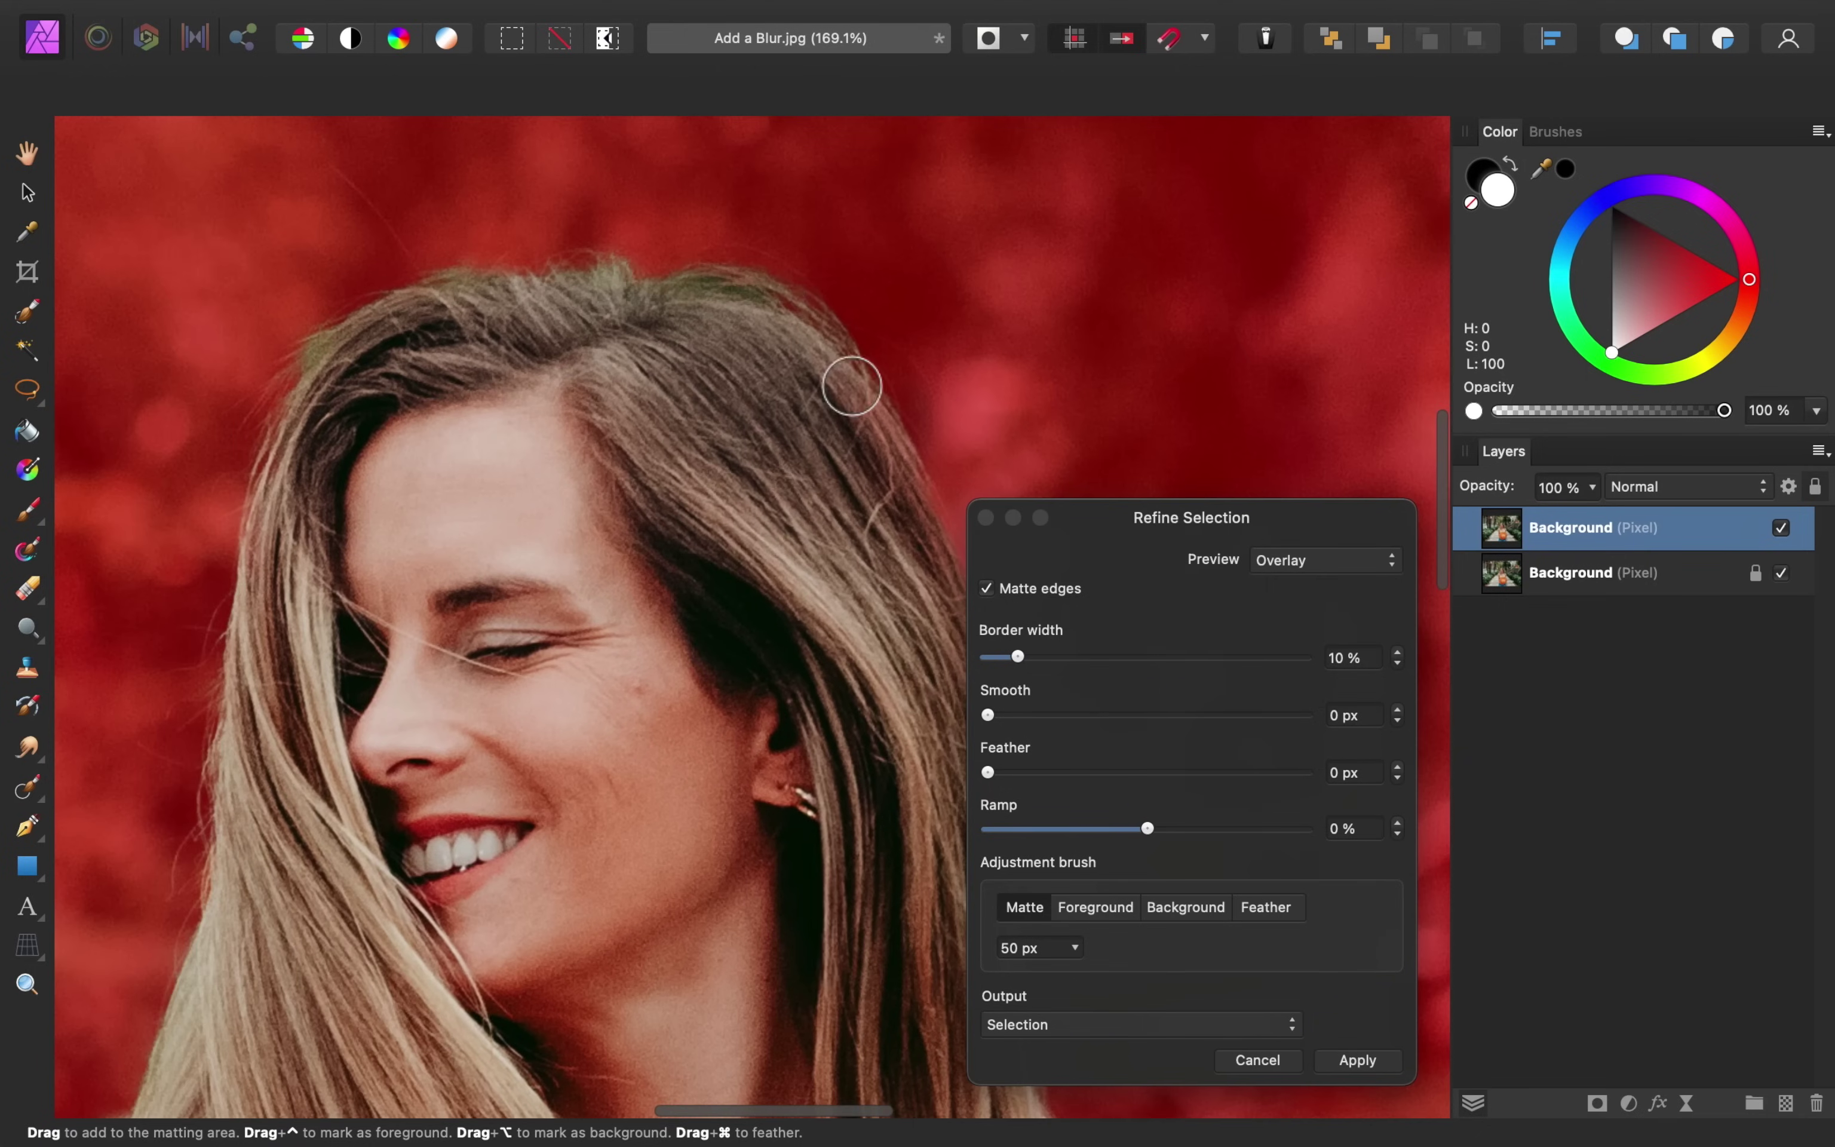
pyautogui.moveTo(706, 375); pyautogui.dragTo(225, 476)
pyautogui.scroll(-5, 573, 750)
pyautogui.hscroll(-6, 573, 749)
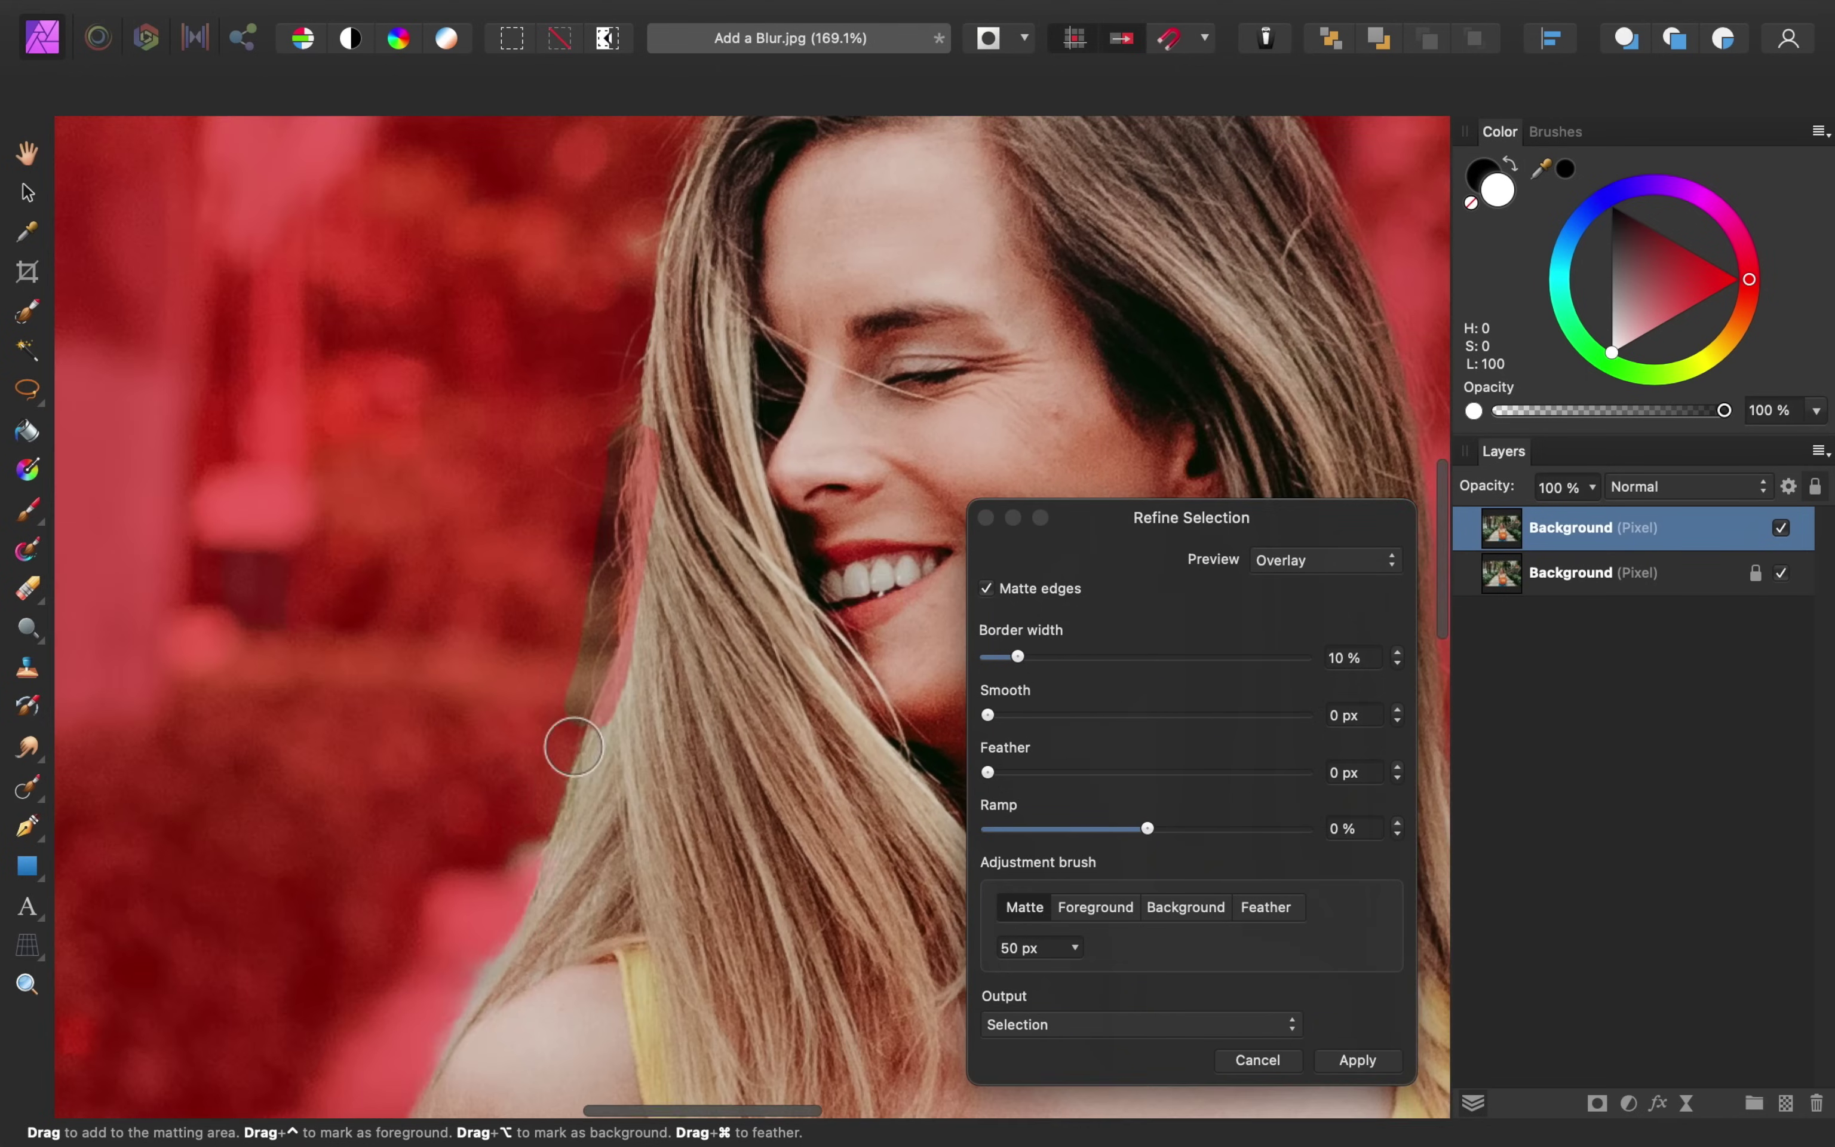
pyautogui.scroll(-5, 728, 717)
pyautogui.hscroll(-2, 728, 716)
pyautogui.moveTo(667, 458); pyautogui.dragTo(614, 643)
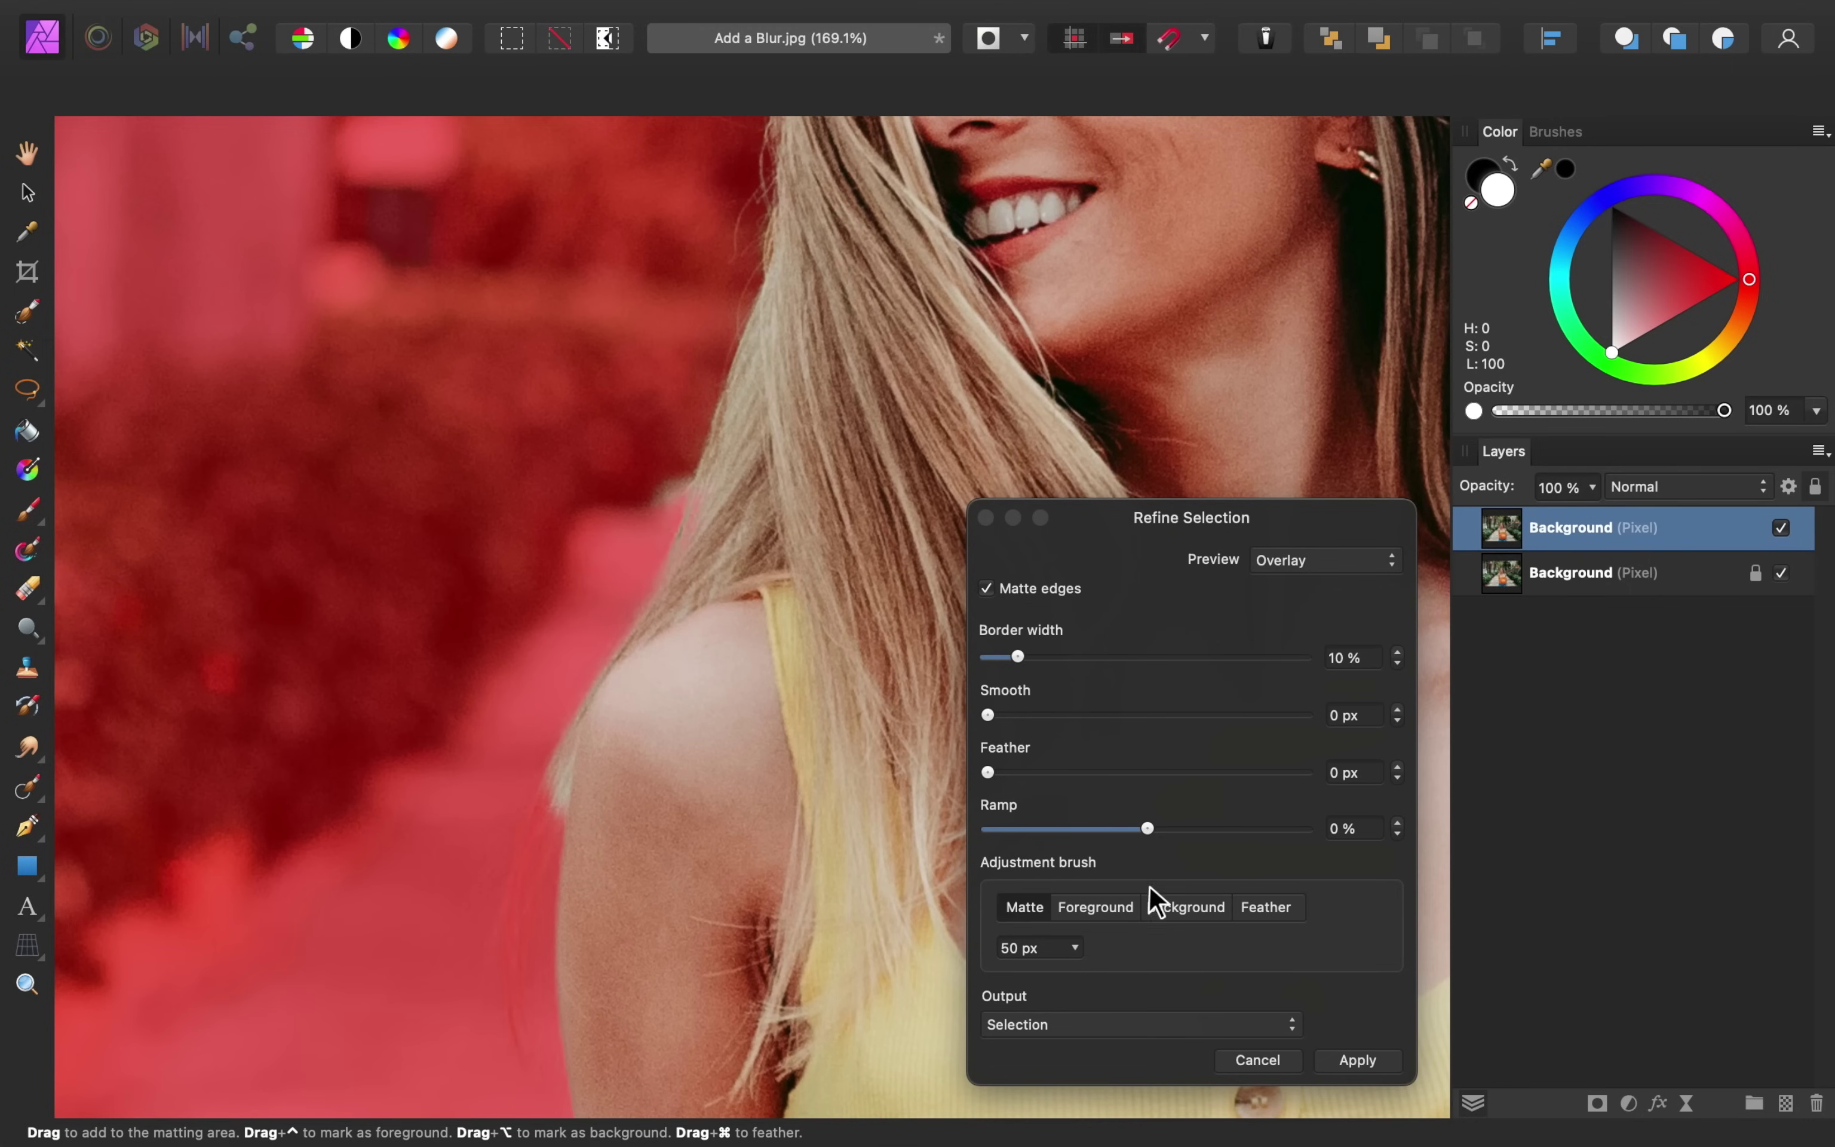
# Mark the shoulder hair strands as foreground and the area beside the hair as background
pyautogui.click(1096, 910)
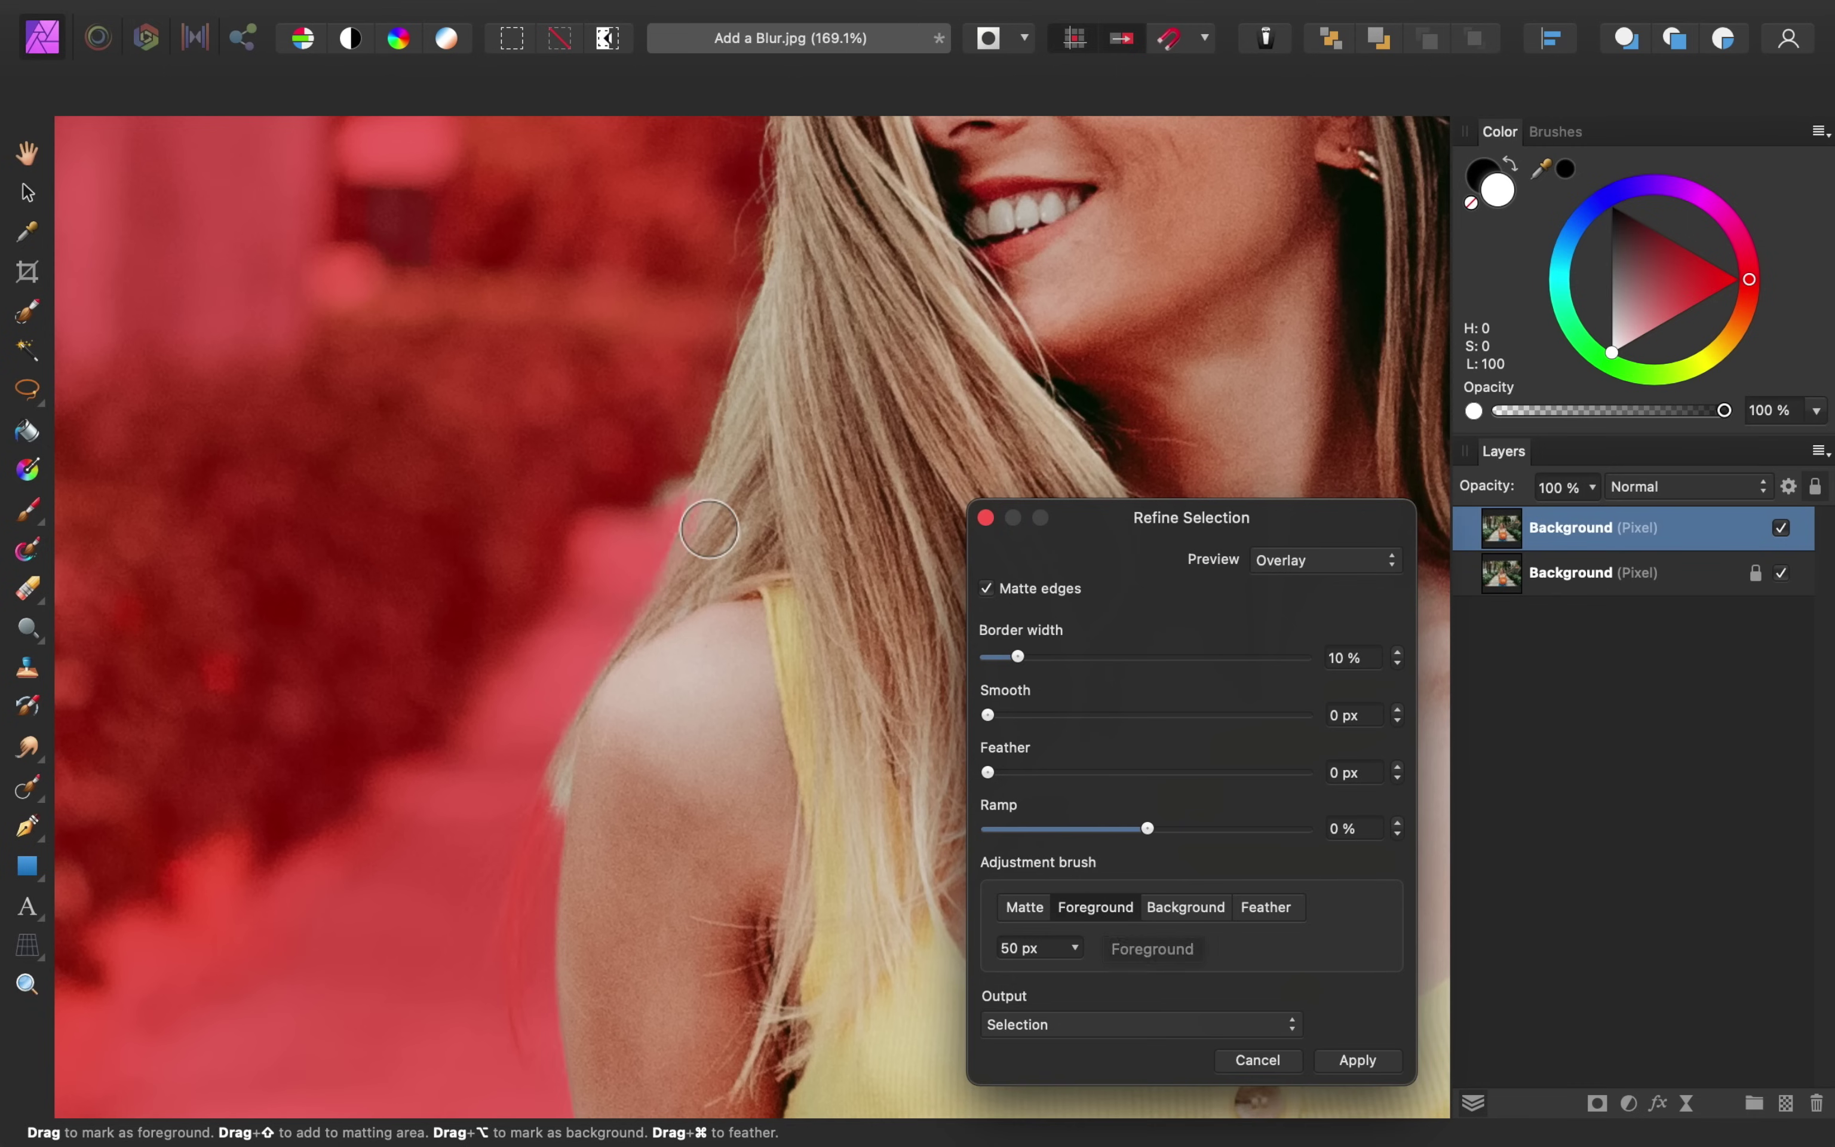
pyautogui.moveTo(710, 531); pyautogui.dragTo(728, 534)
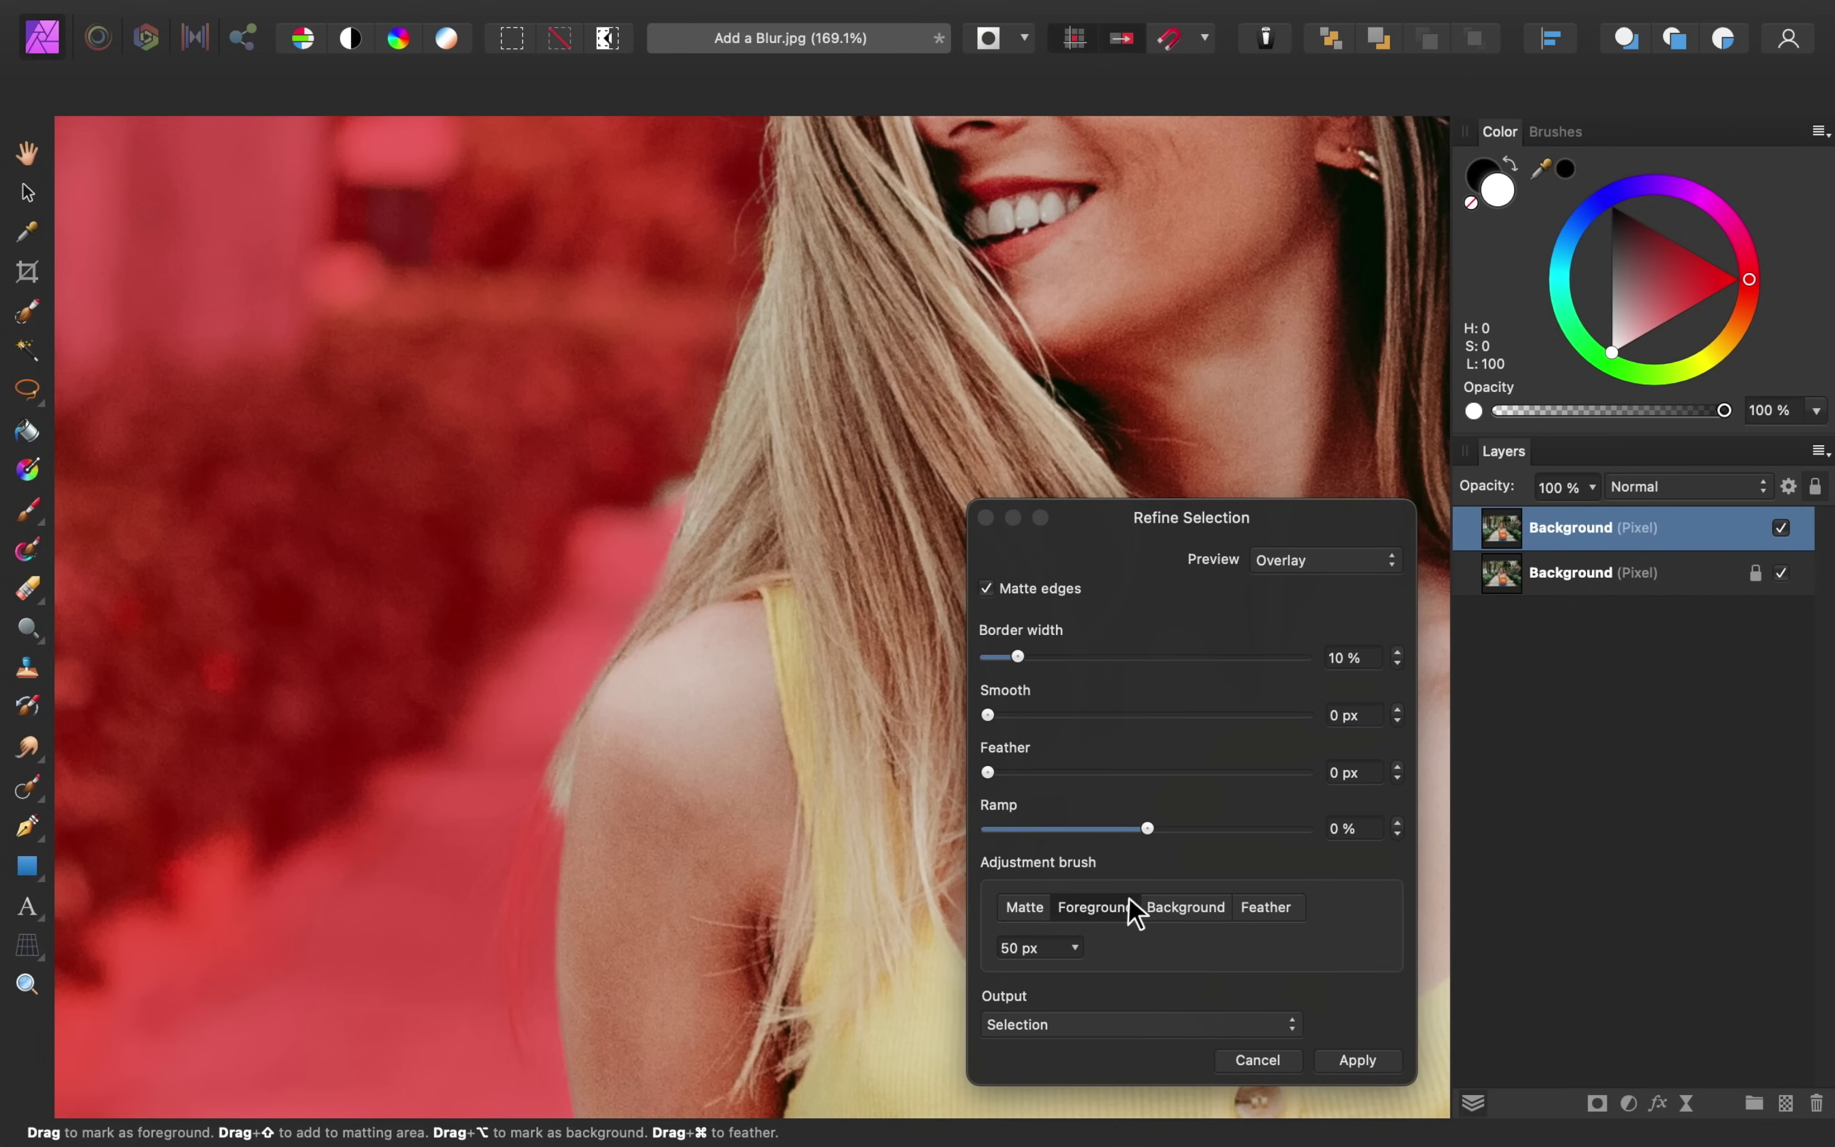
pyautogui.click(1191, 908)
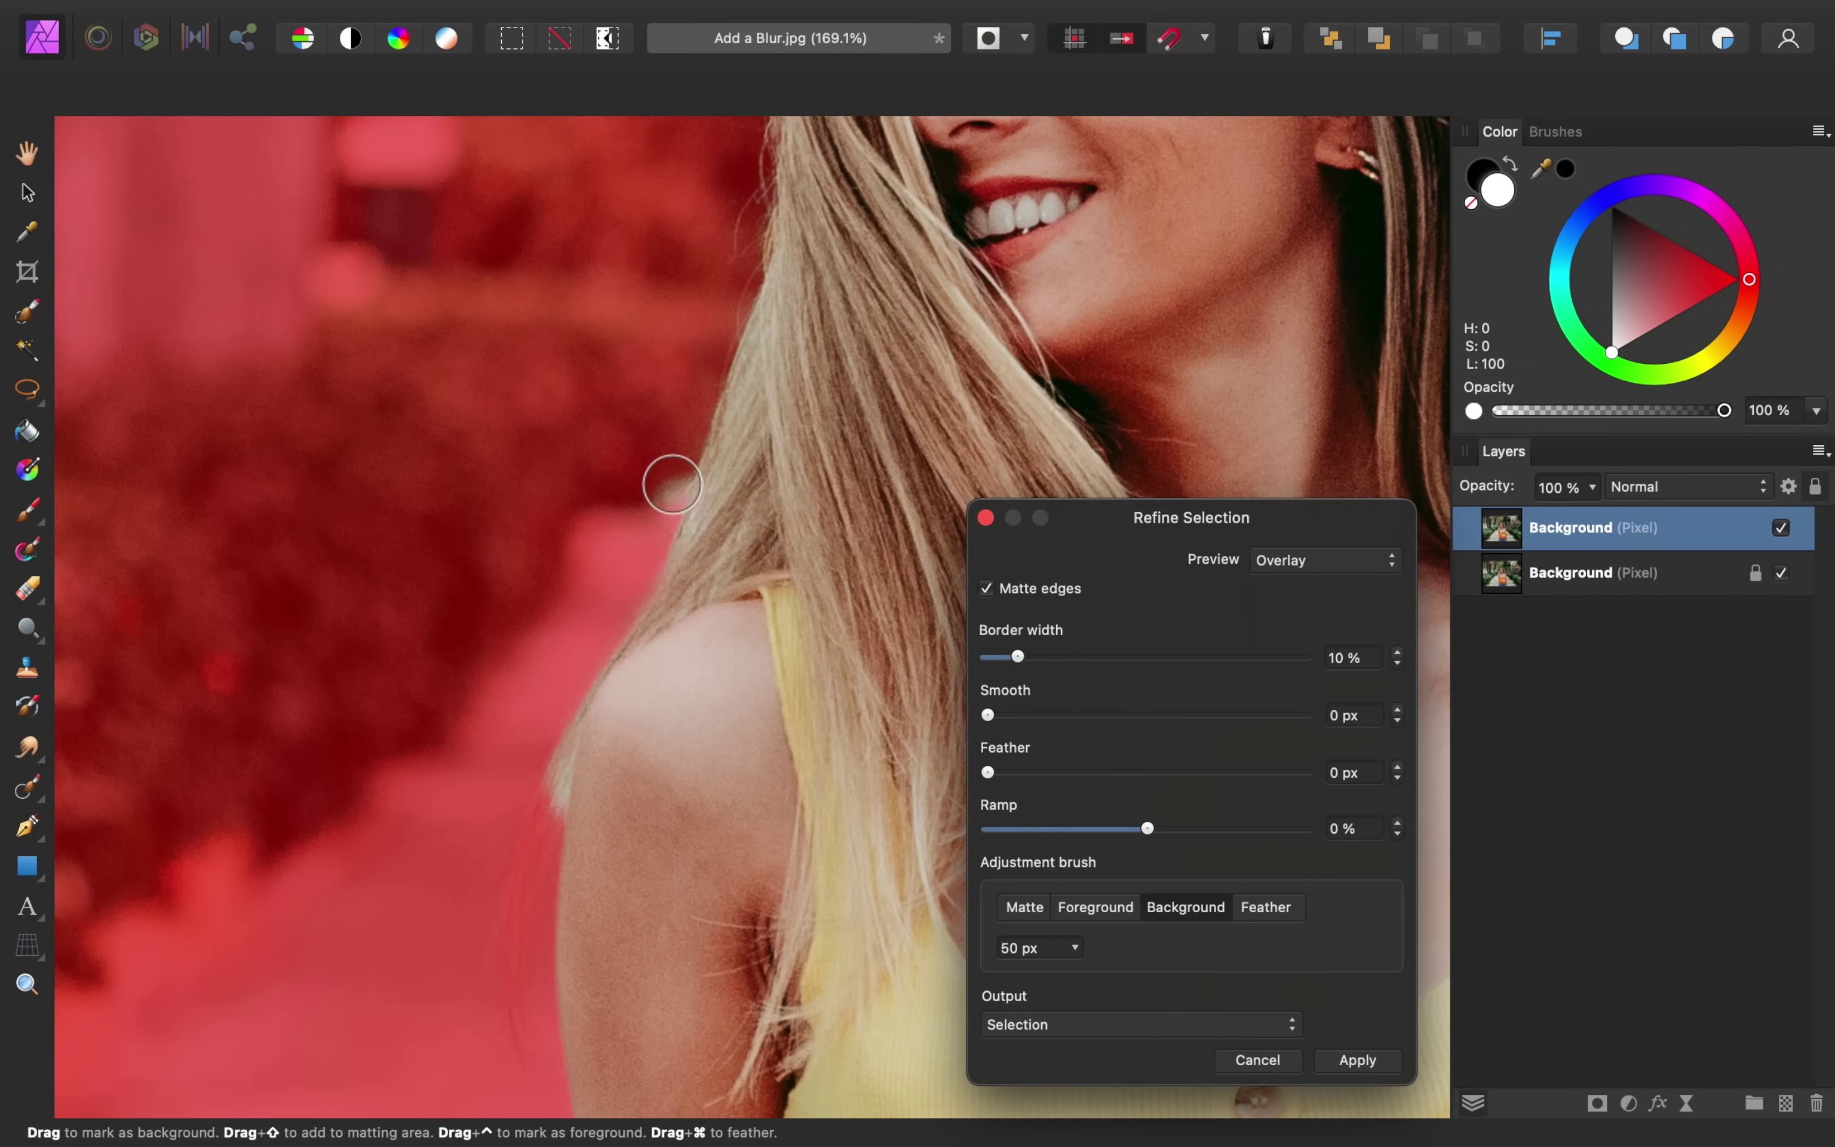
pyautogui.moveTo(665, 450); pyautogui.dragTo(623, 553)
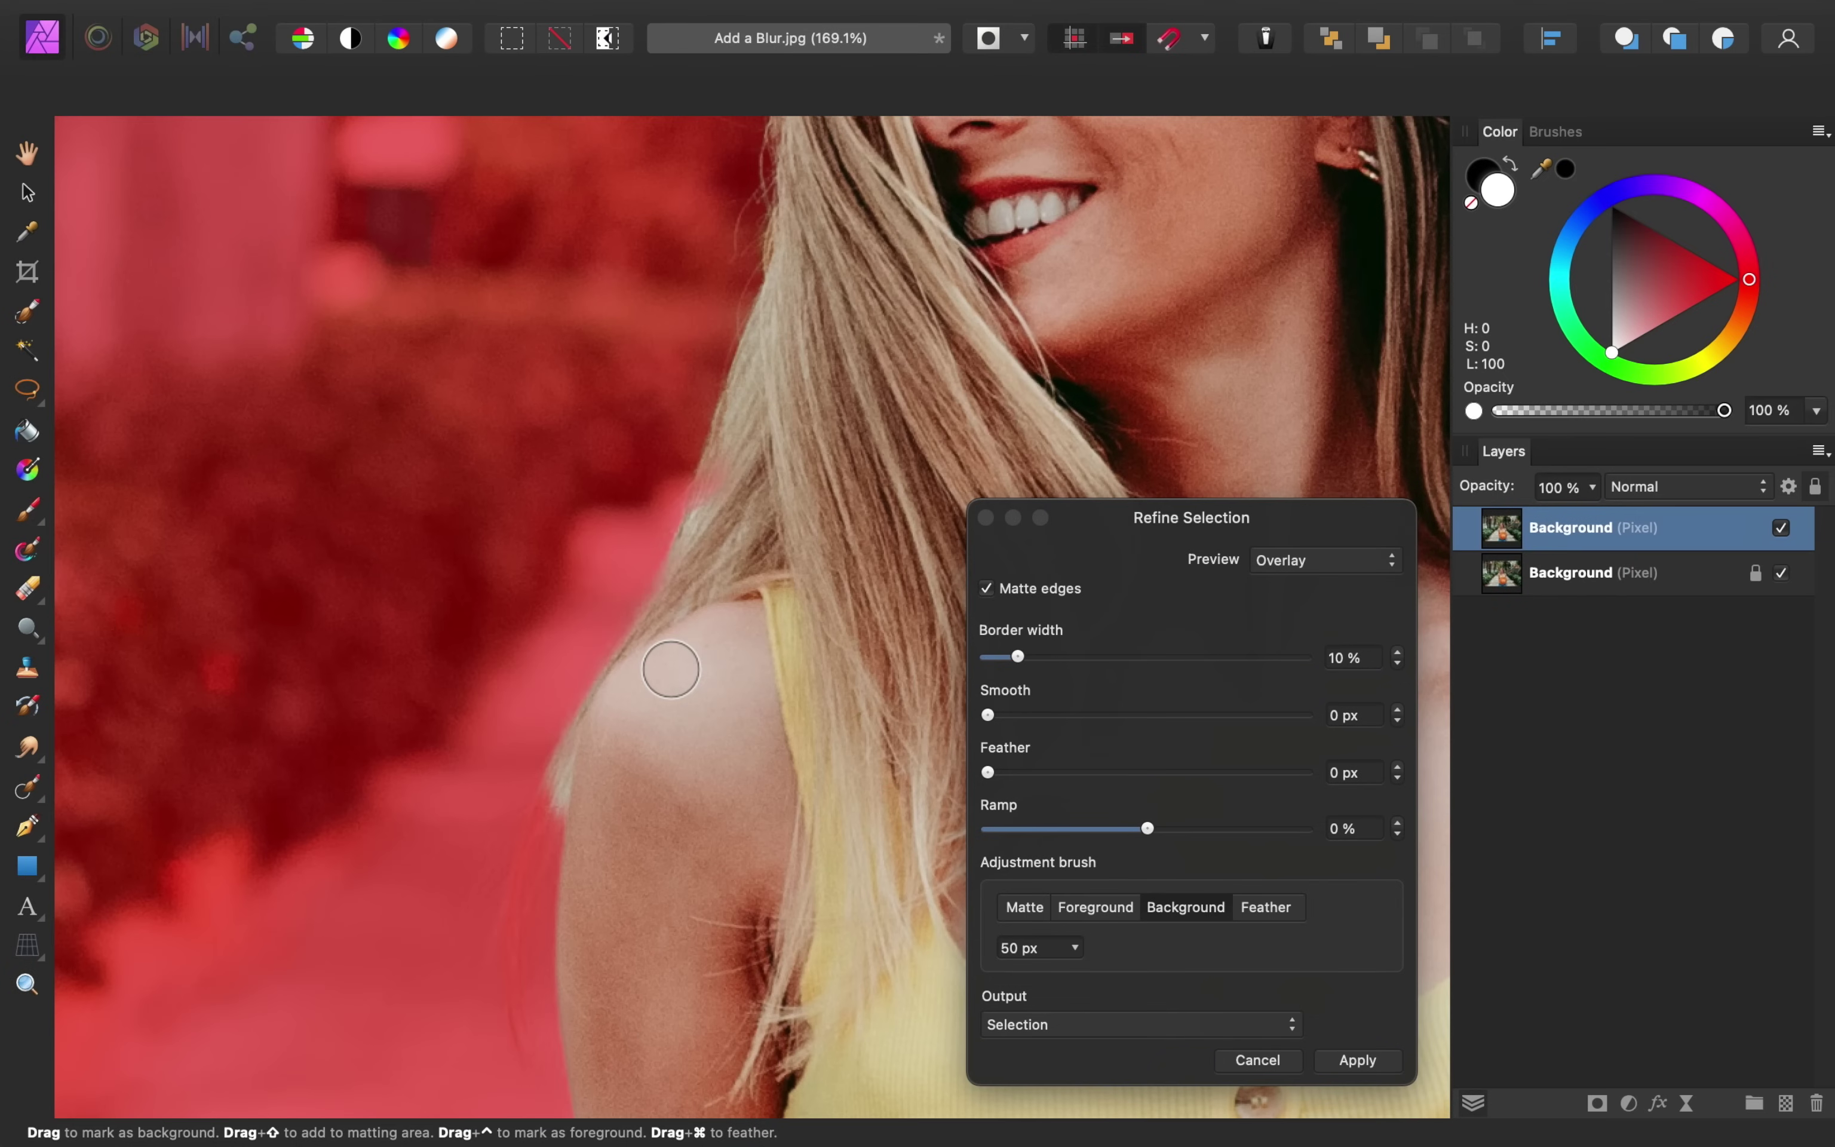
pyautogui.click(1114, 910)
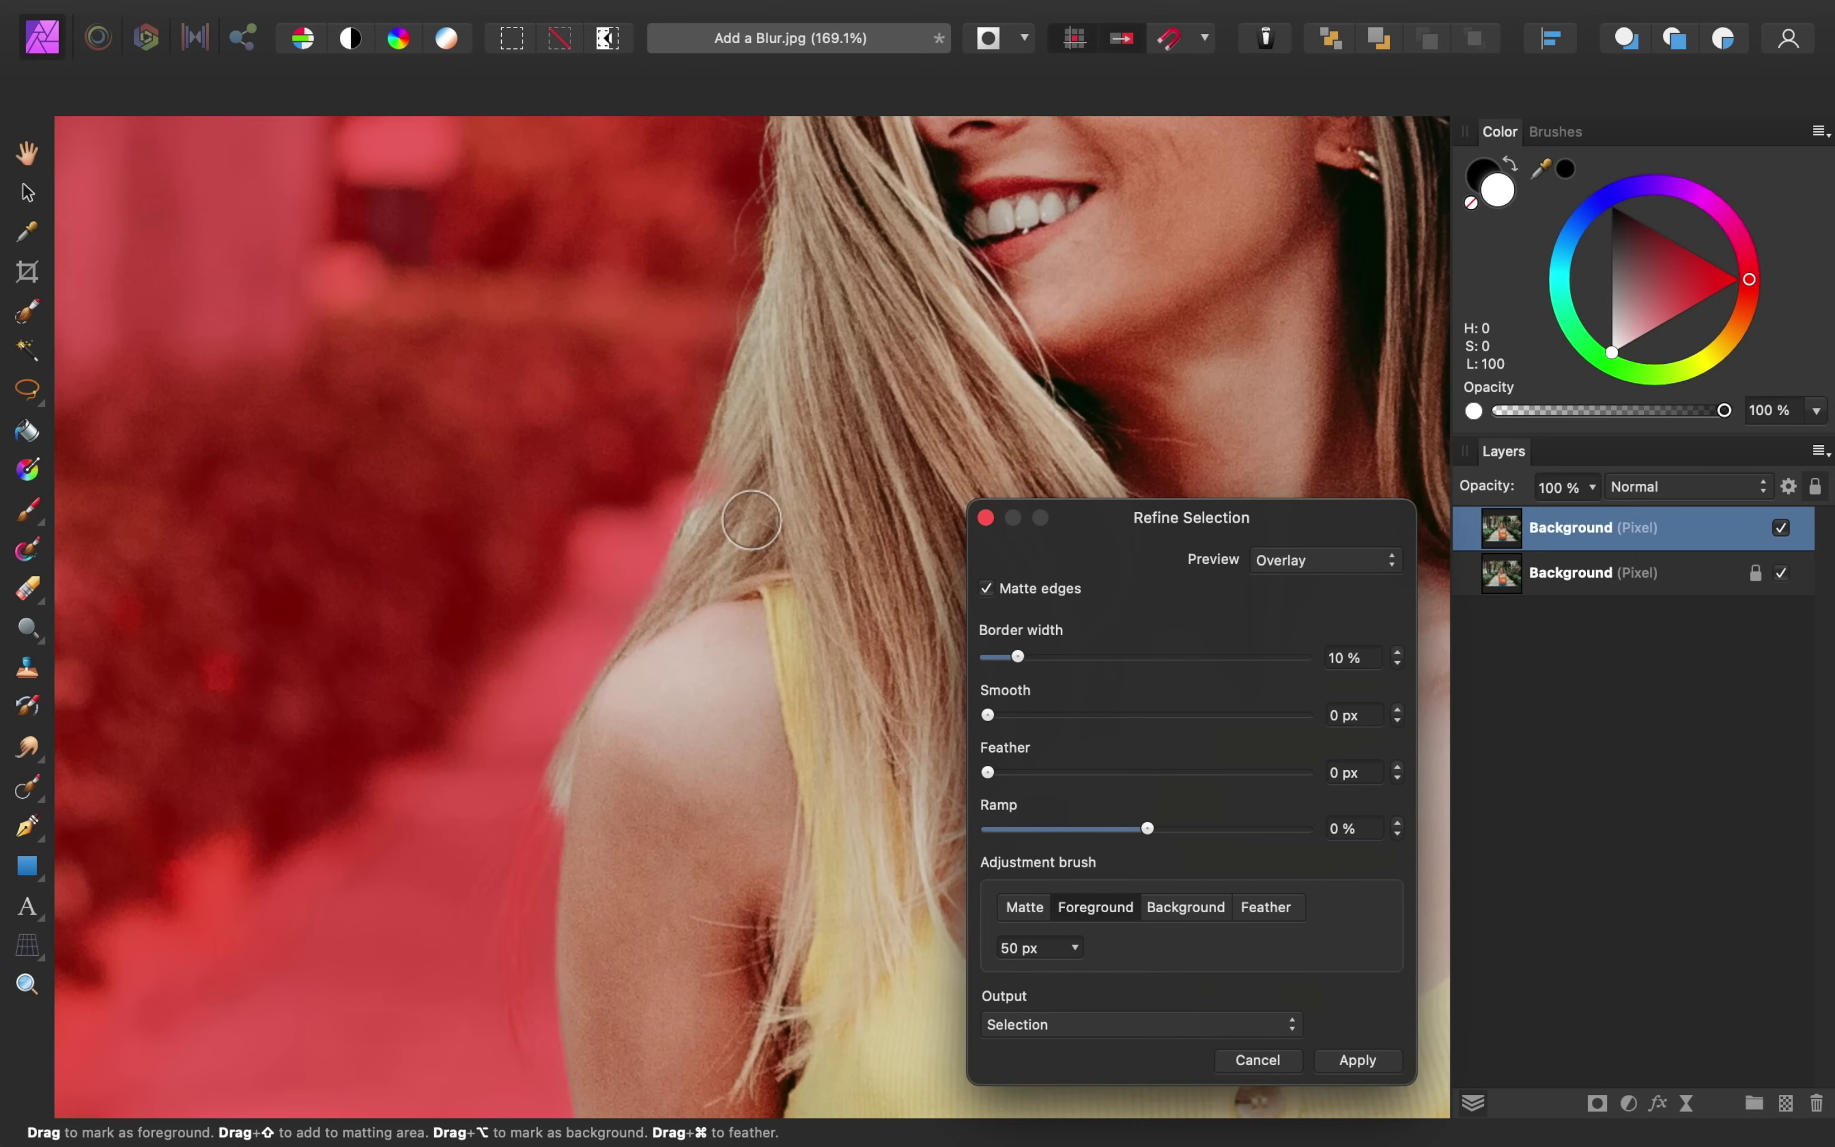
pyautogui.moveTo(715, 522); pyautogui.dragTo(565, 495)
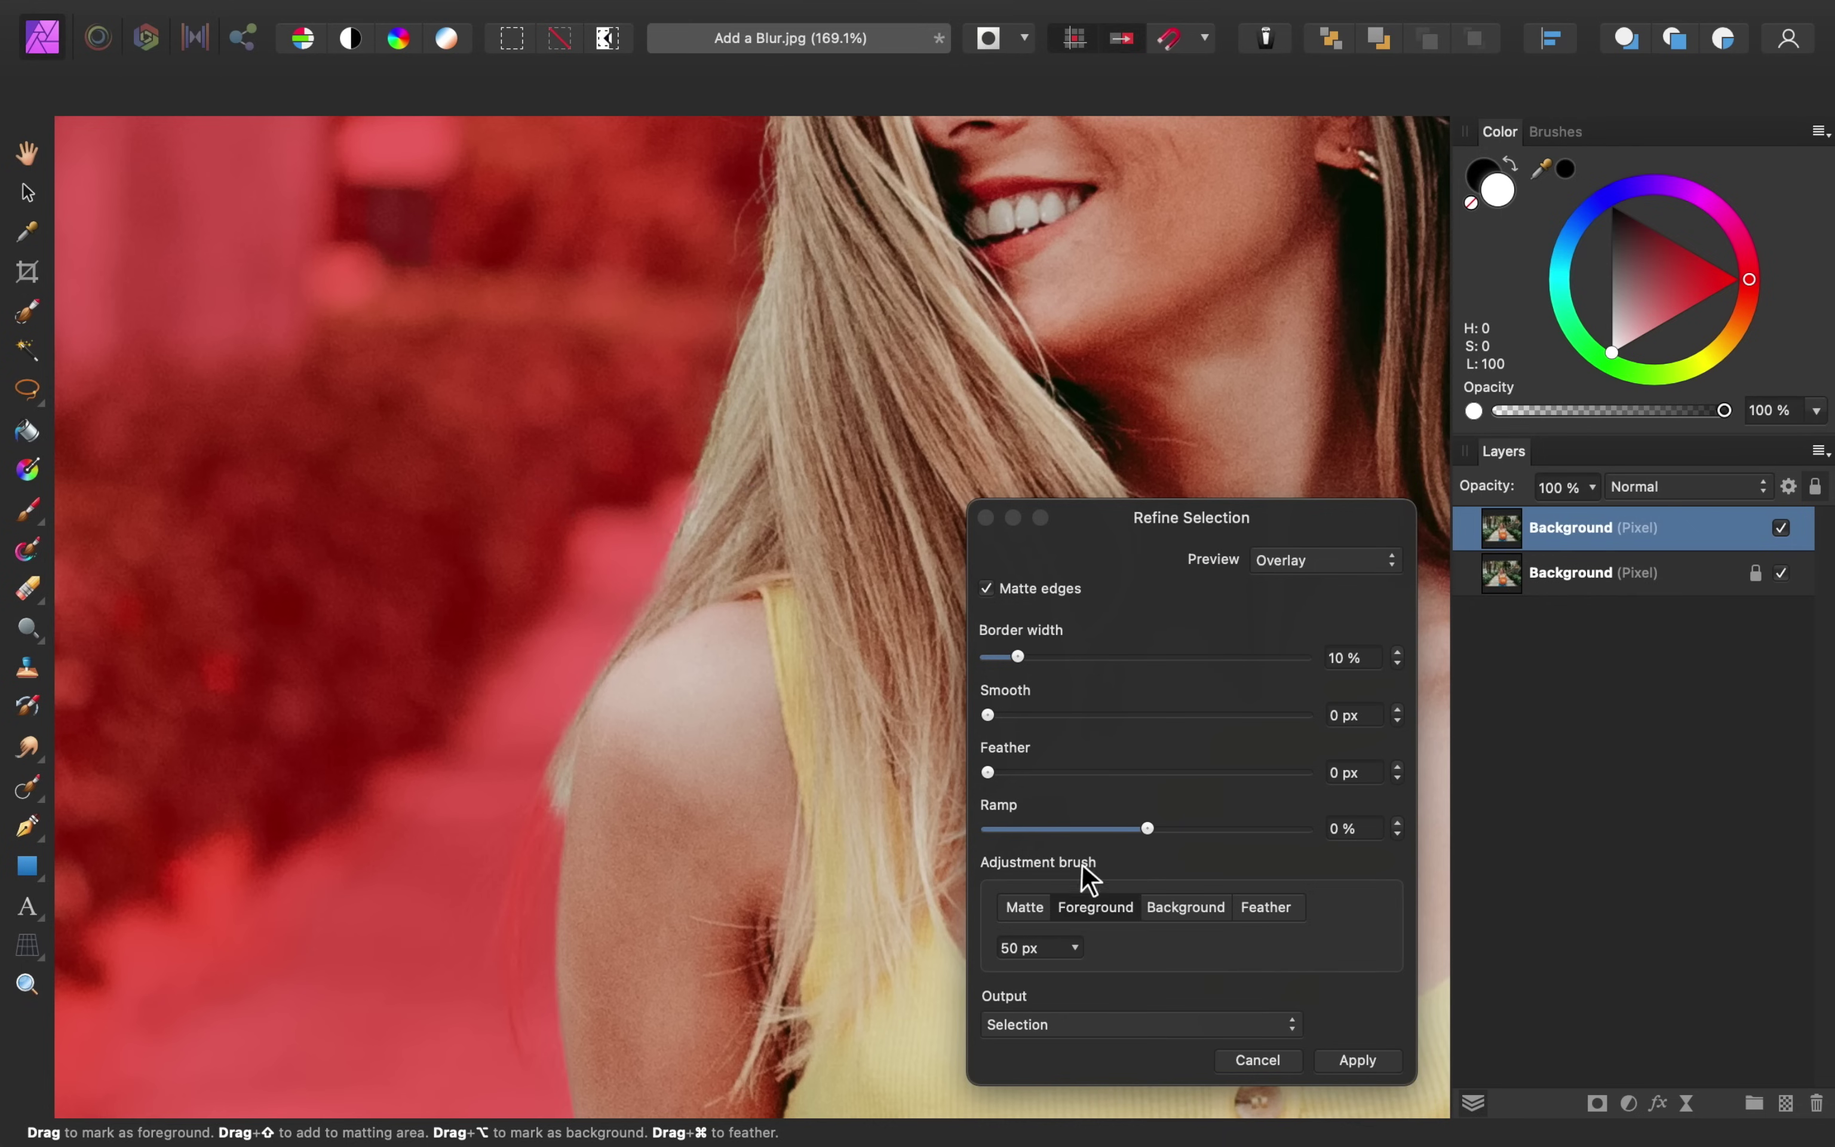
# Add the shoulder edge to the matting area with the Matte brush
pyautogui.click(1024, 907)
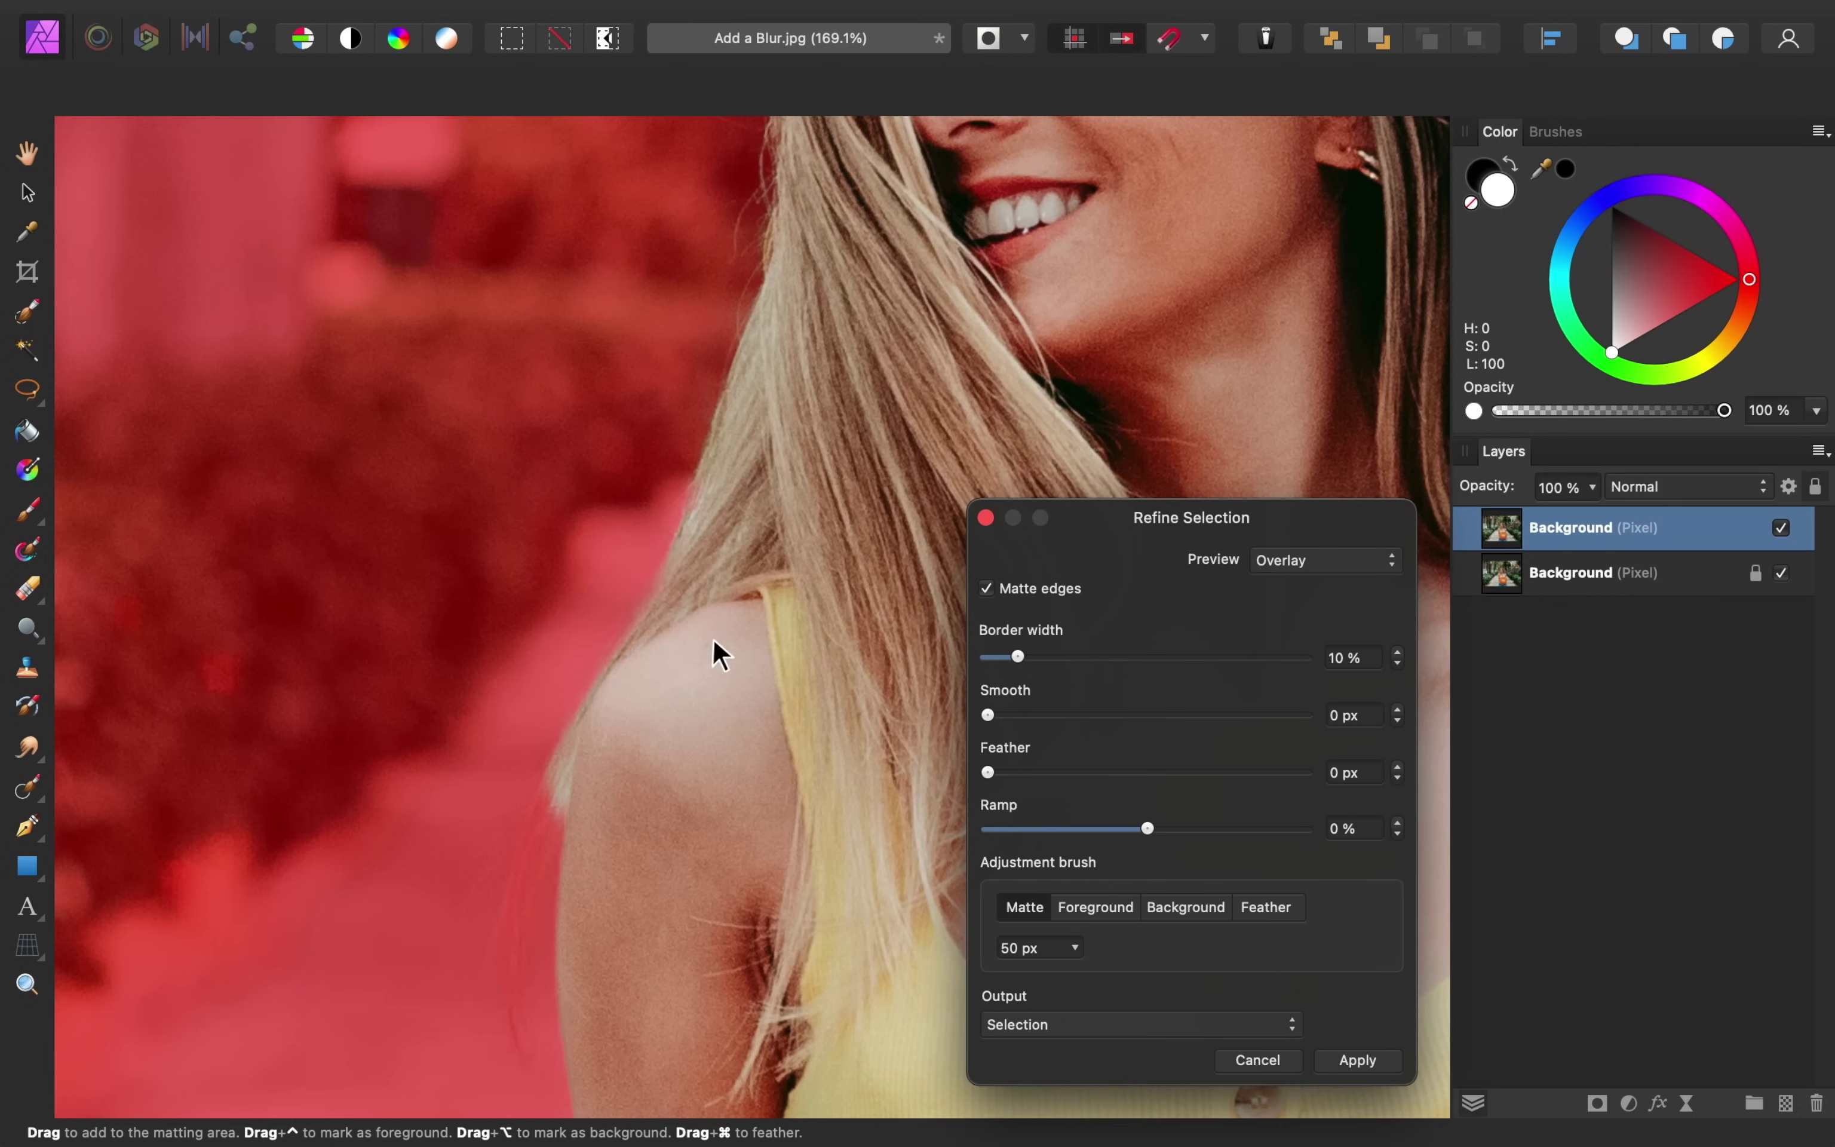
pyautogui.scroll(-5, 717, 645)
pyautogui.hscroll(-2, 717, 644)
pyautogui.moveTo(724, 416)
pyautogui.mouseDown()
pyautogui.moveTo(652, 717)
pyautogui.moveTo(688, 541)
pyautogui.mouseUp()
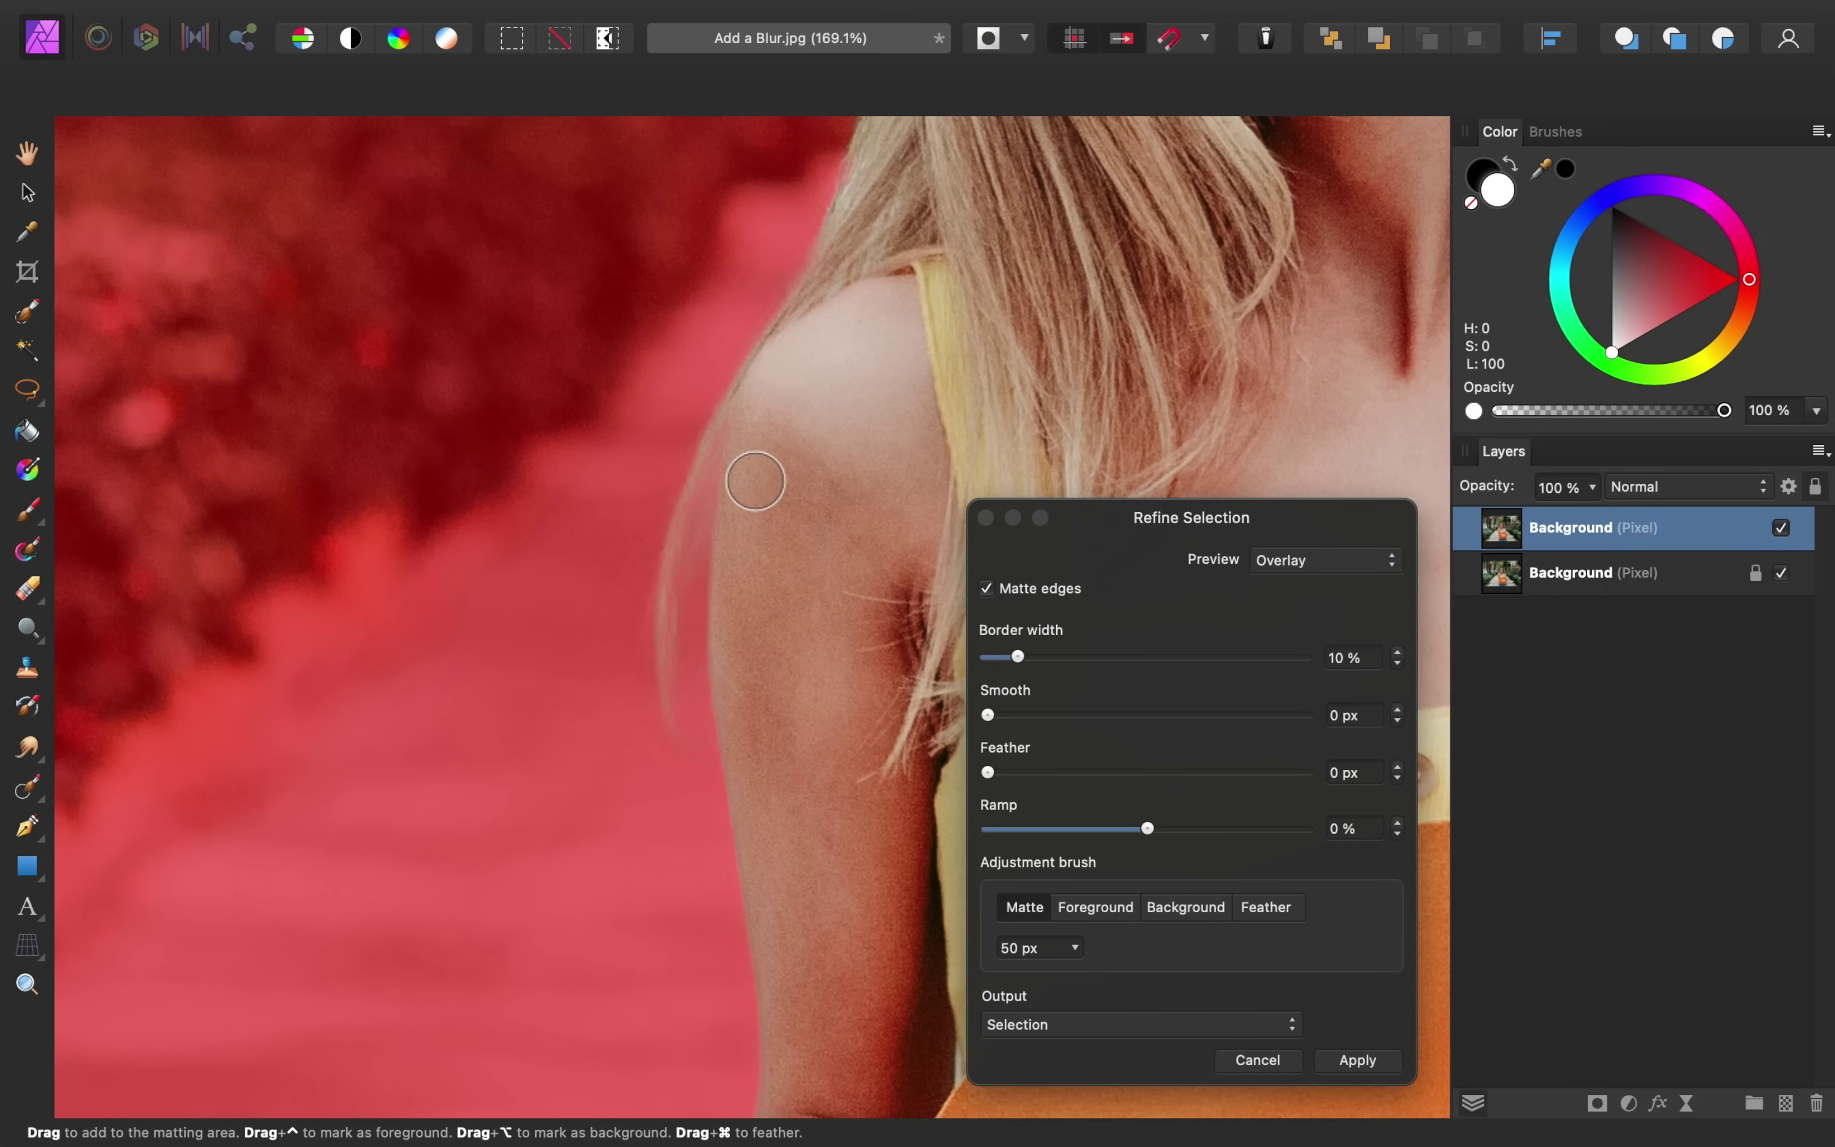
pyautogui.scroll(-8, 755, 481)
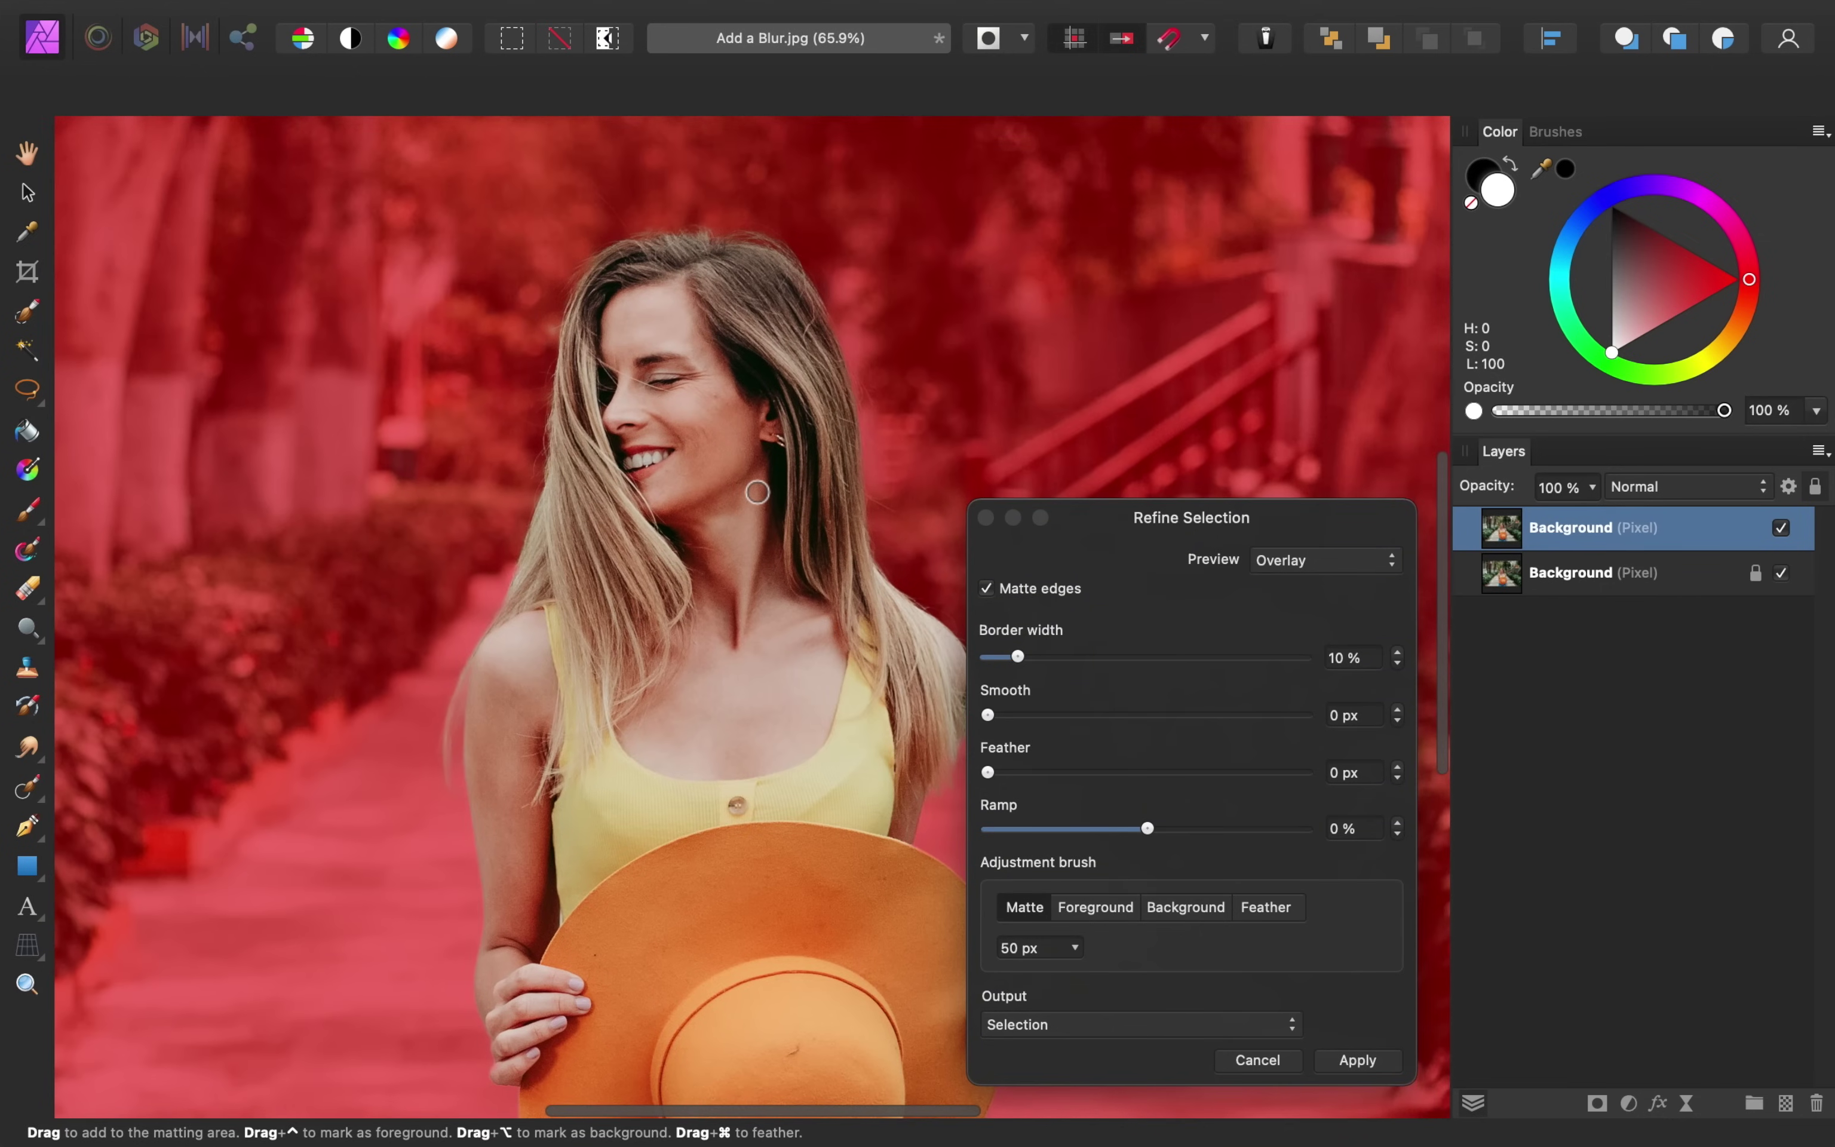
pyautogui.scroll(-5, 834, 759)
pyautogui.scroll(3, 777, 664)
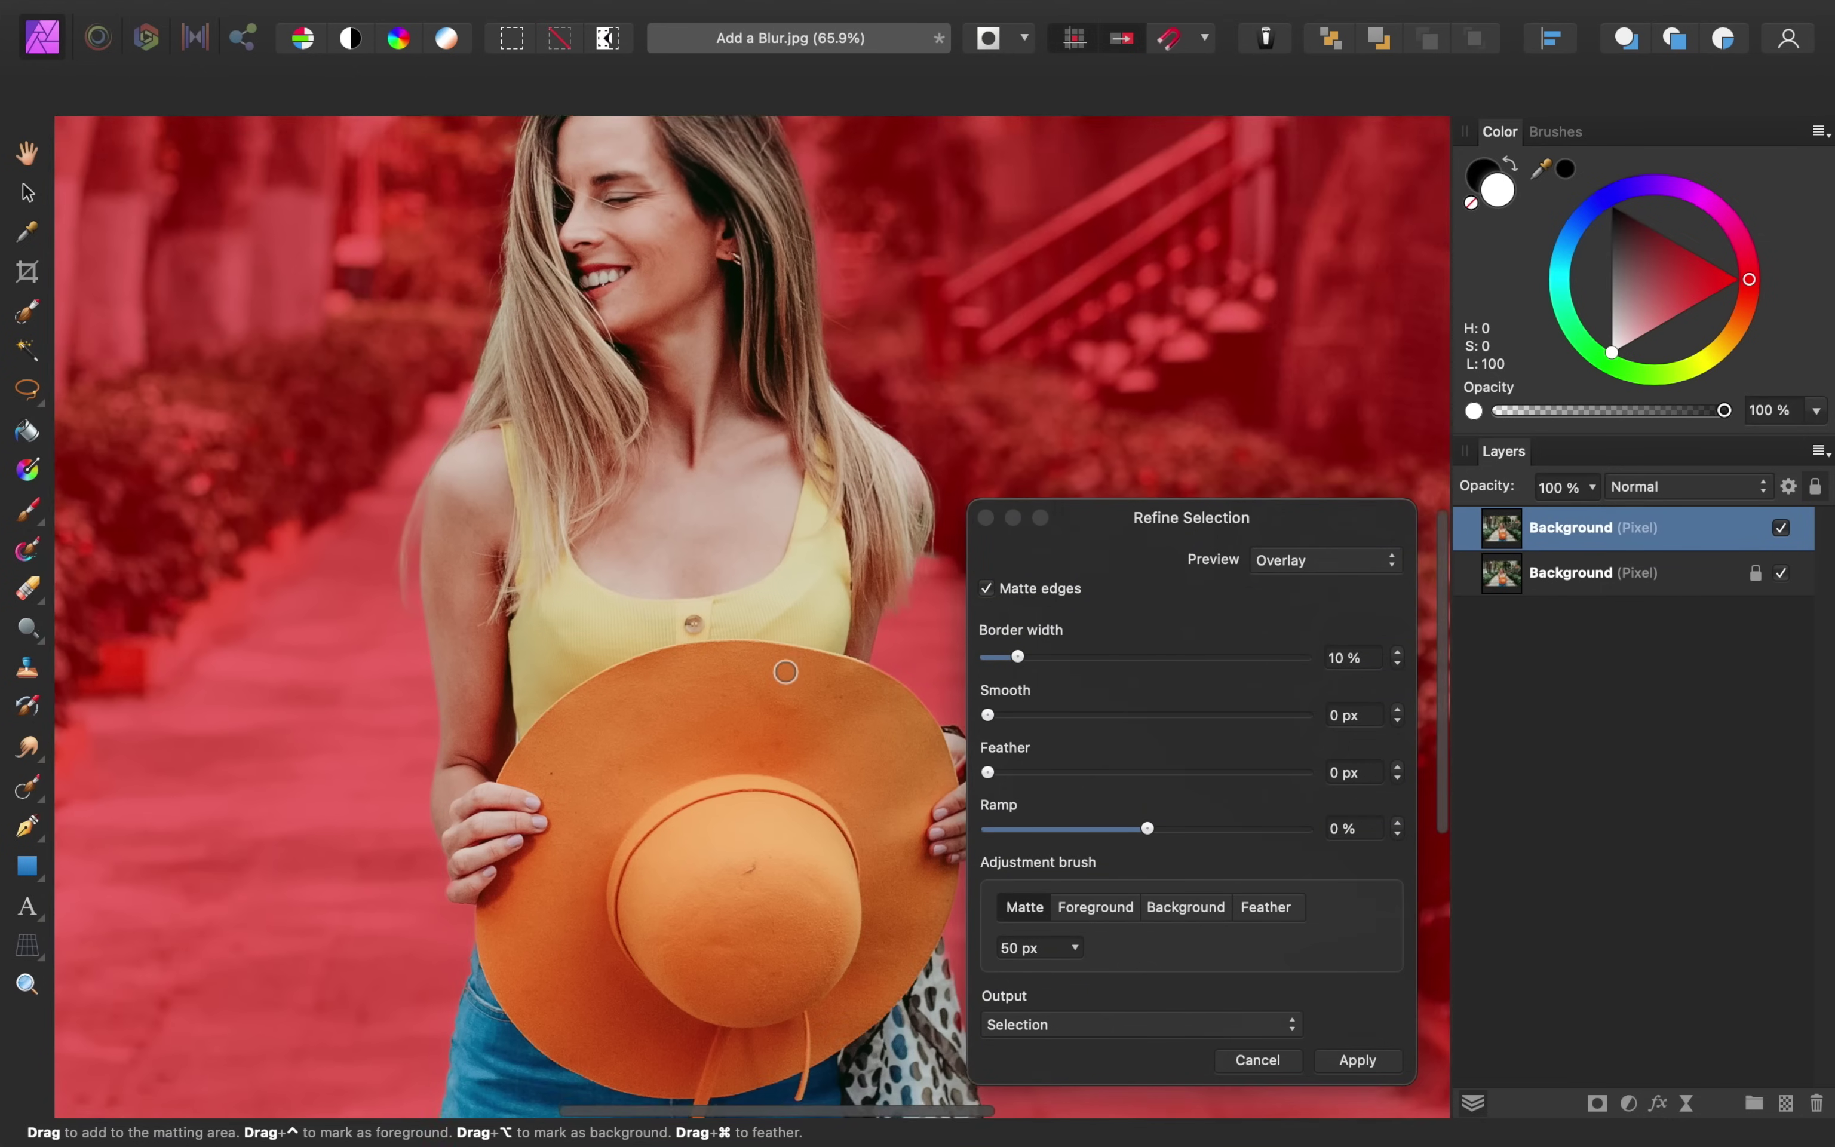
# Apply the refinement as a mask on the top layer, then deselect and zoom out
pyautogui.click(1362, 1060)
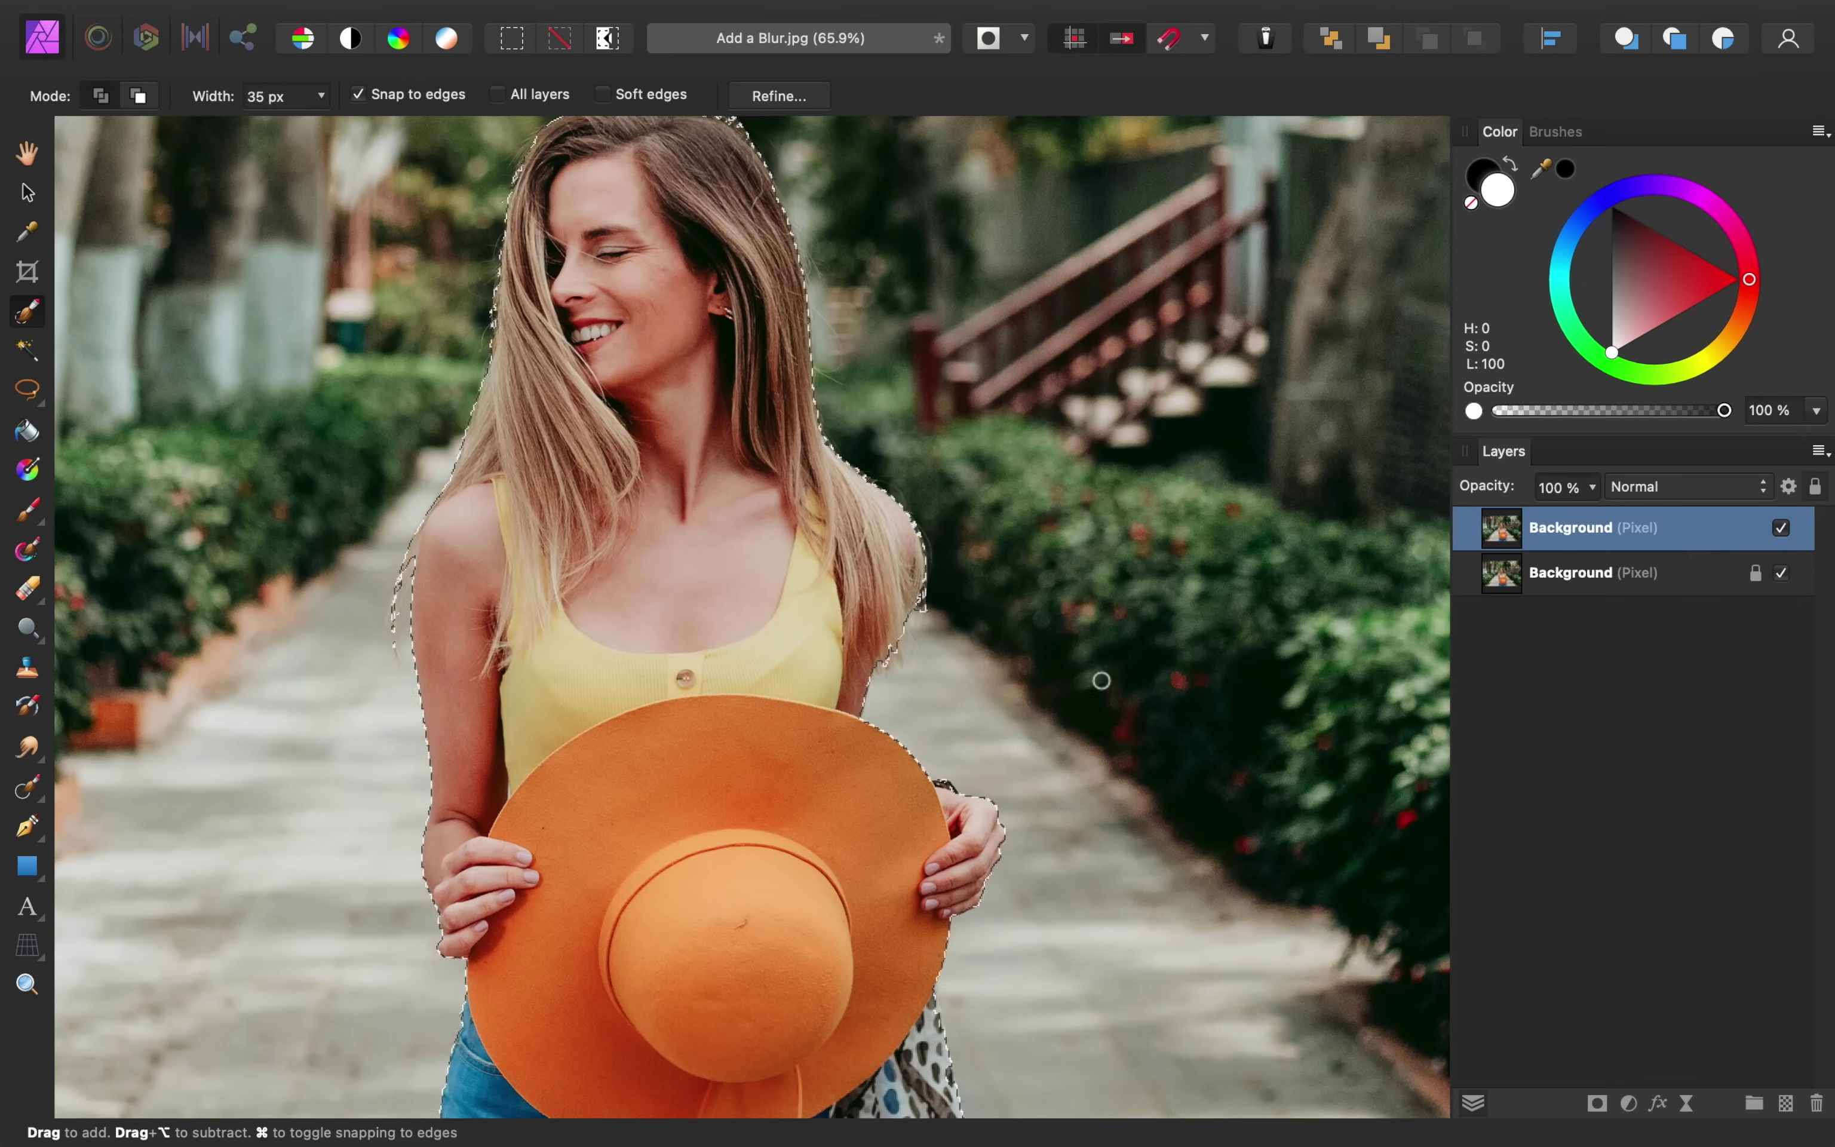
pyautogui.hscroll(-2, 1088, 664)
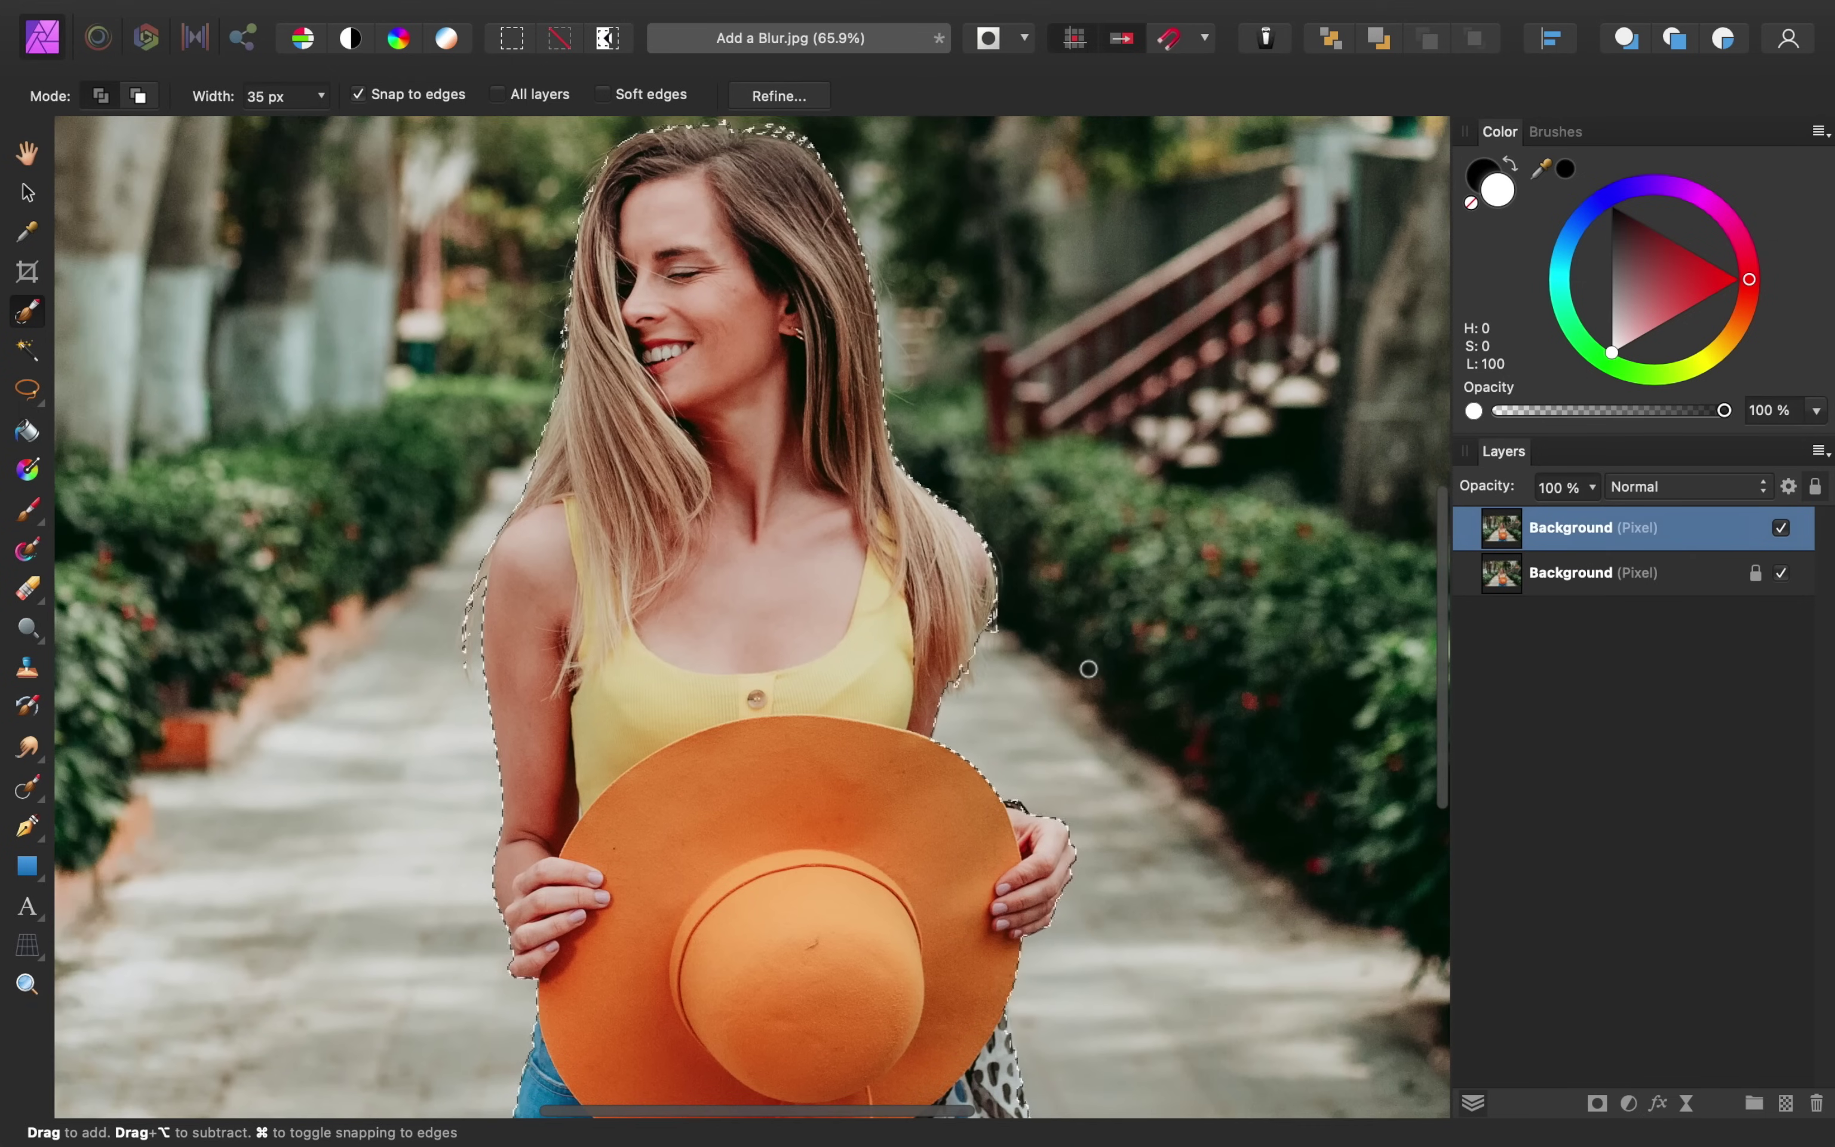
pyautogui.click(1597, 1106)
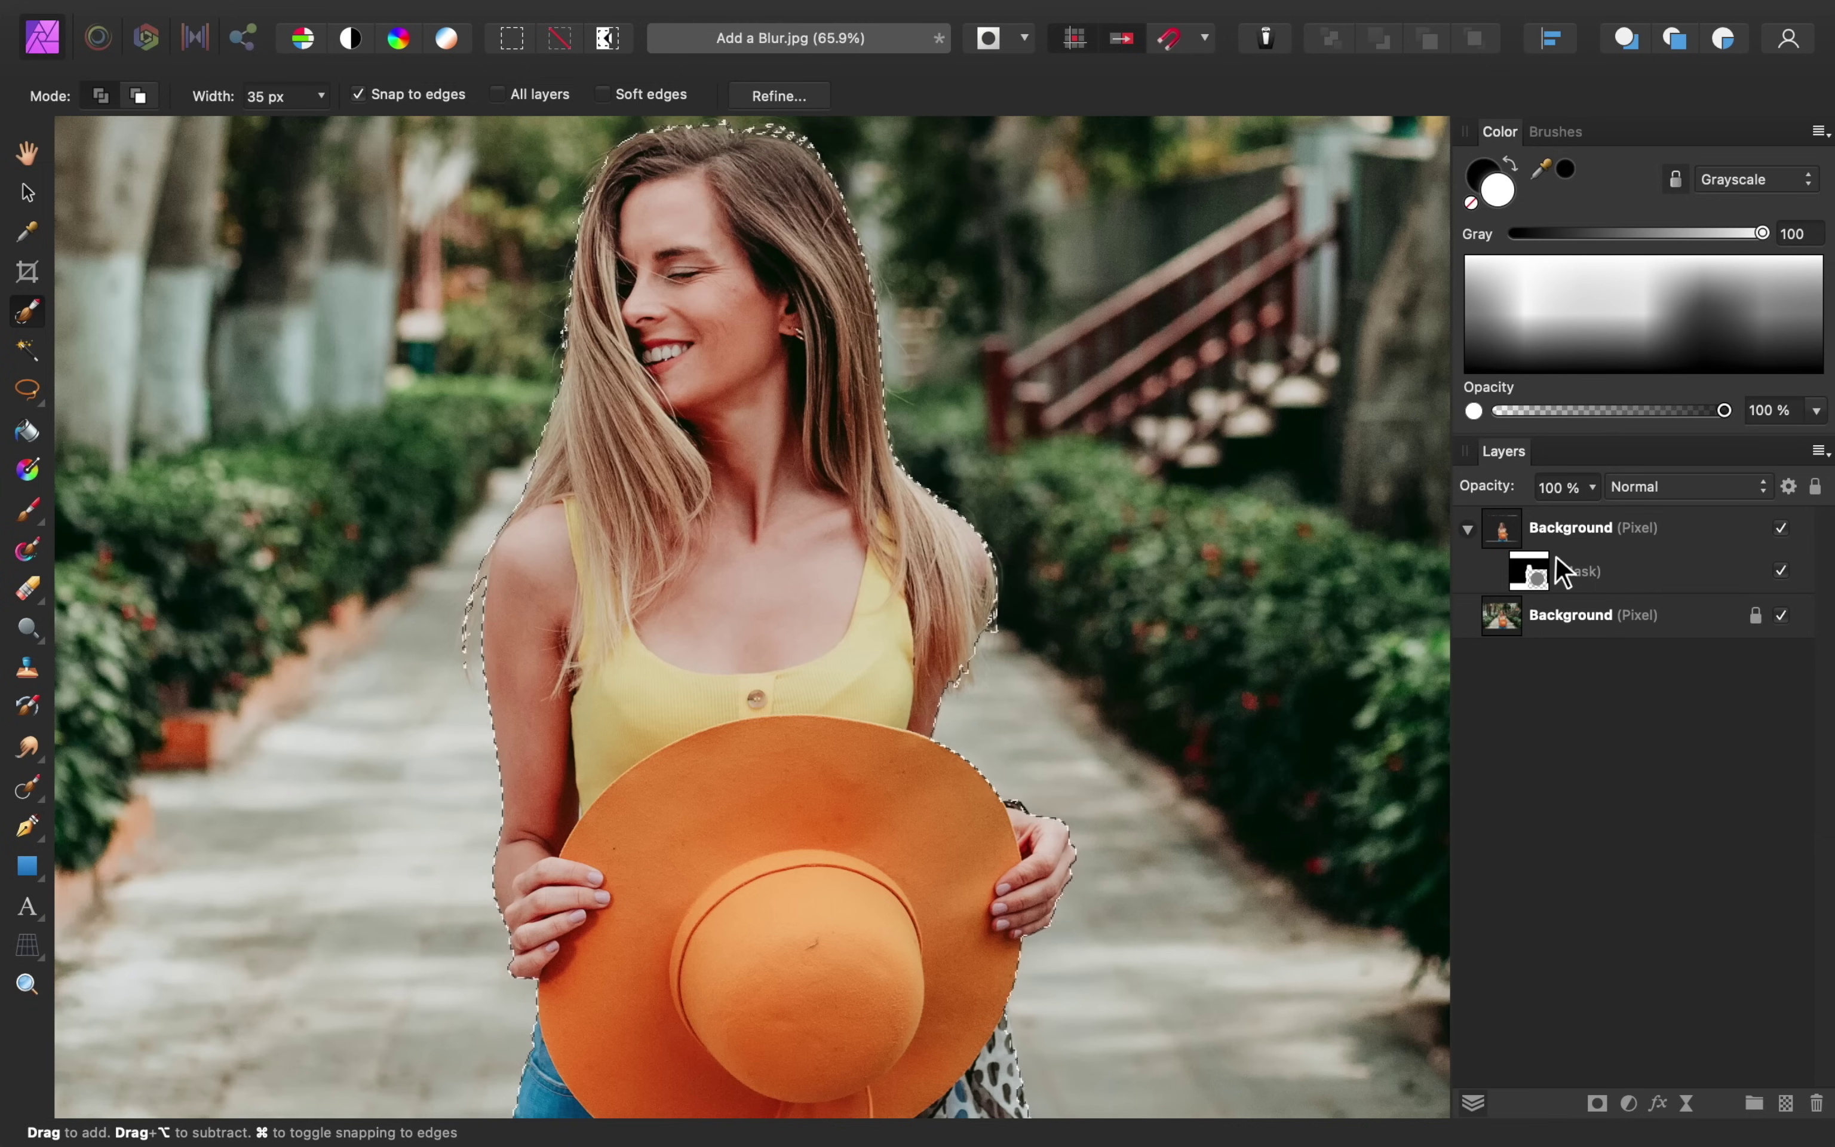
pyautogui.press('super+d')
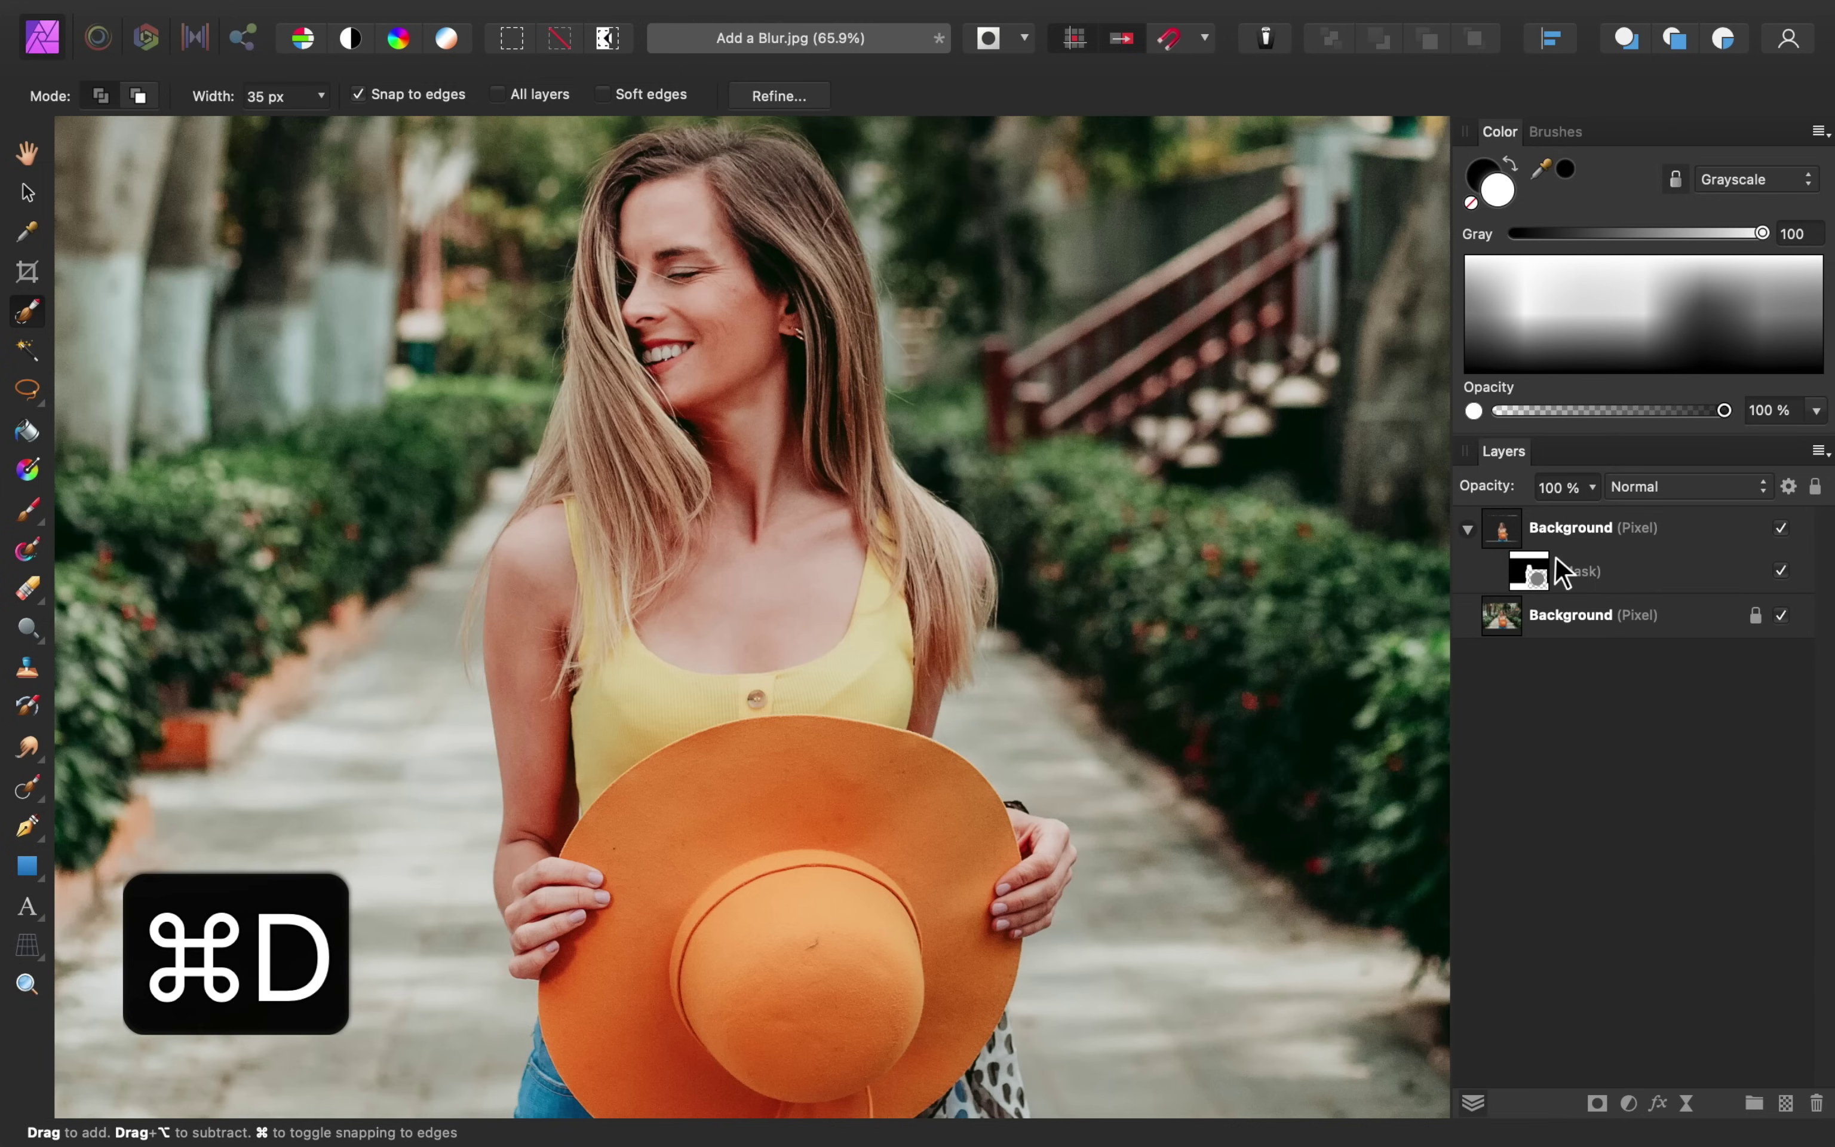
pyautogui.hscroll(-2, 1252, 573)
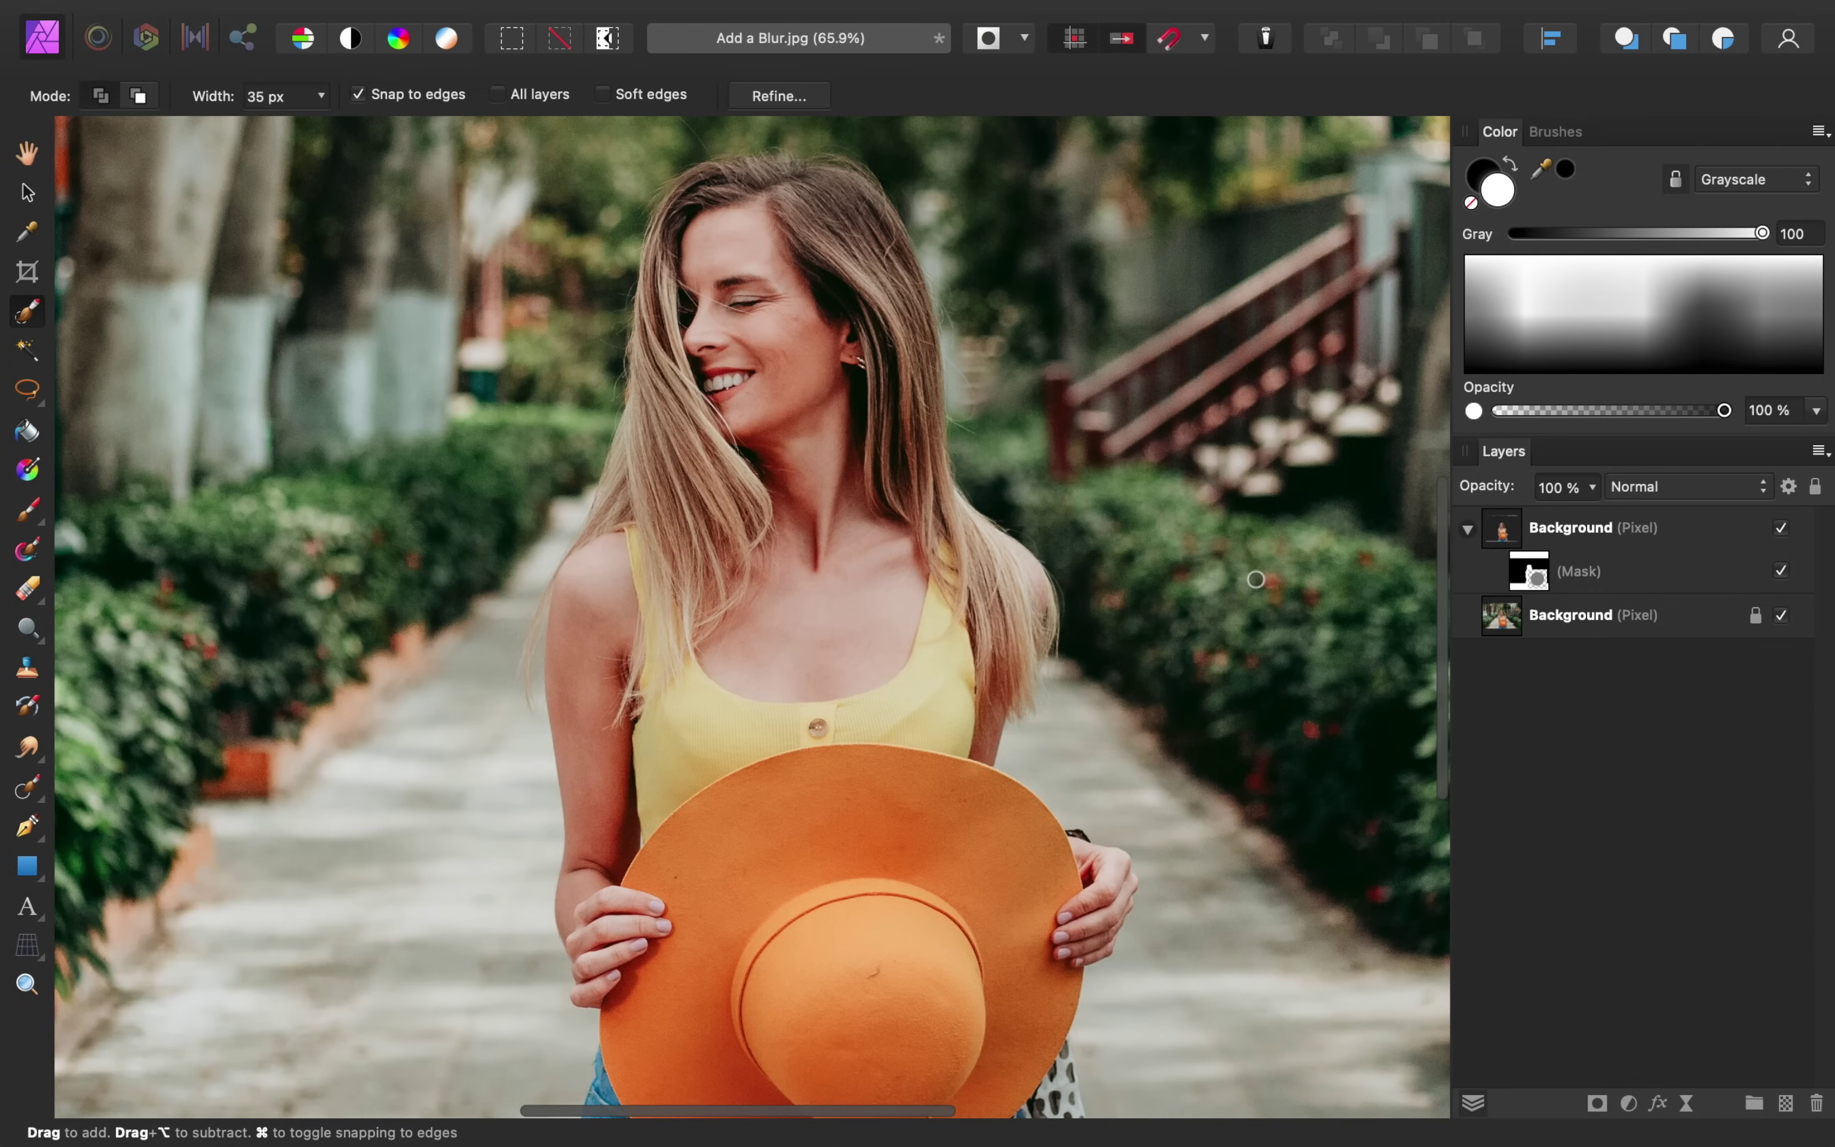
pyautogui.scroll(-3, 1256, 579)
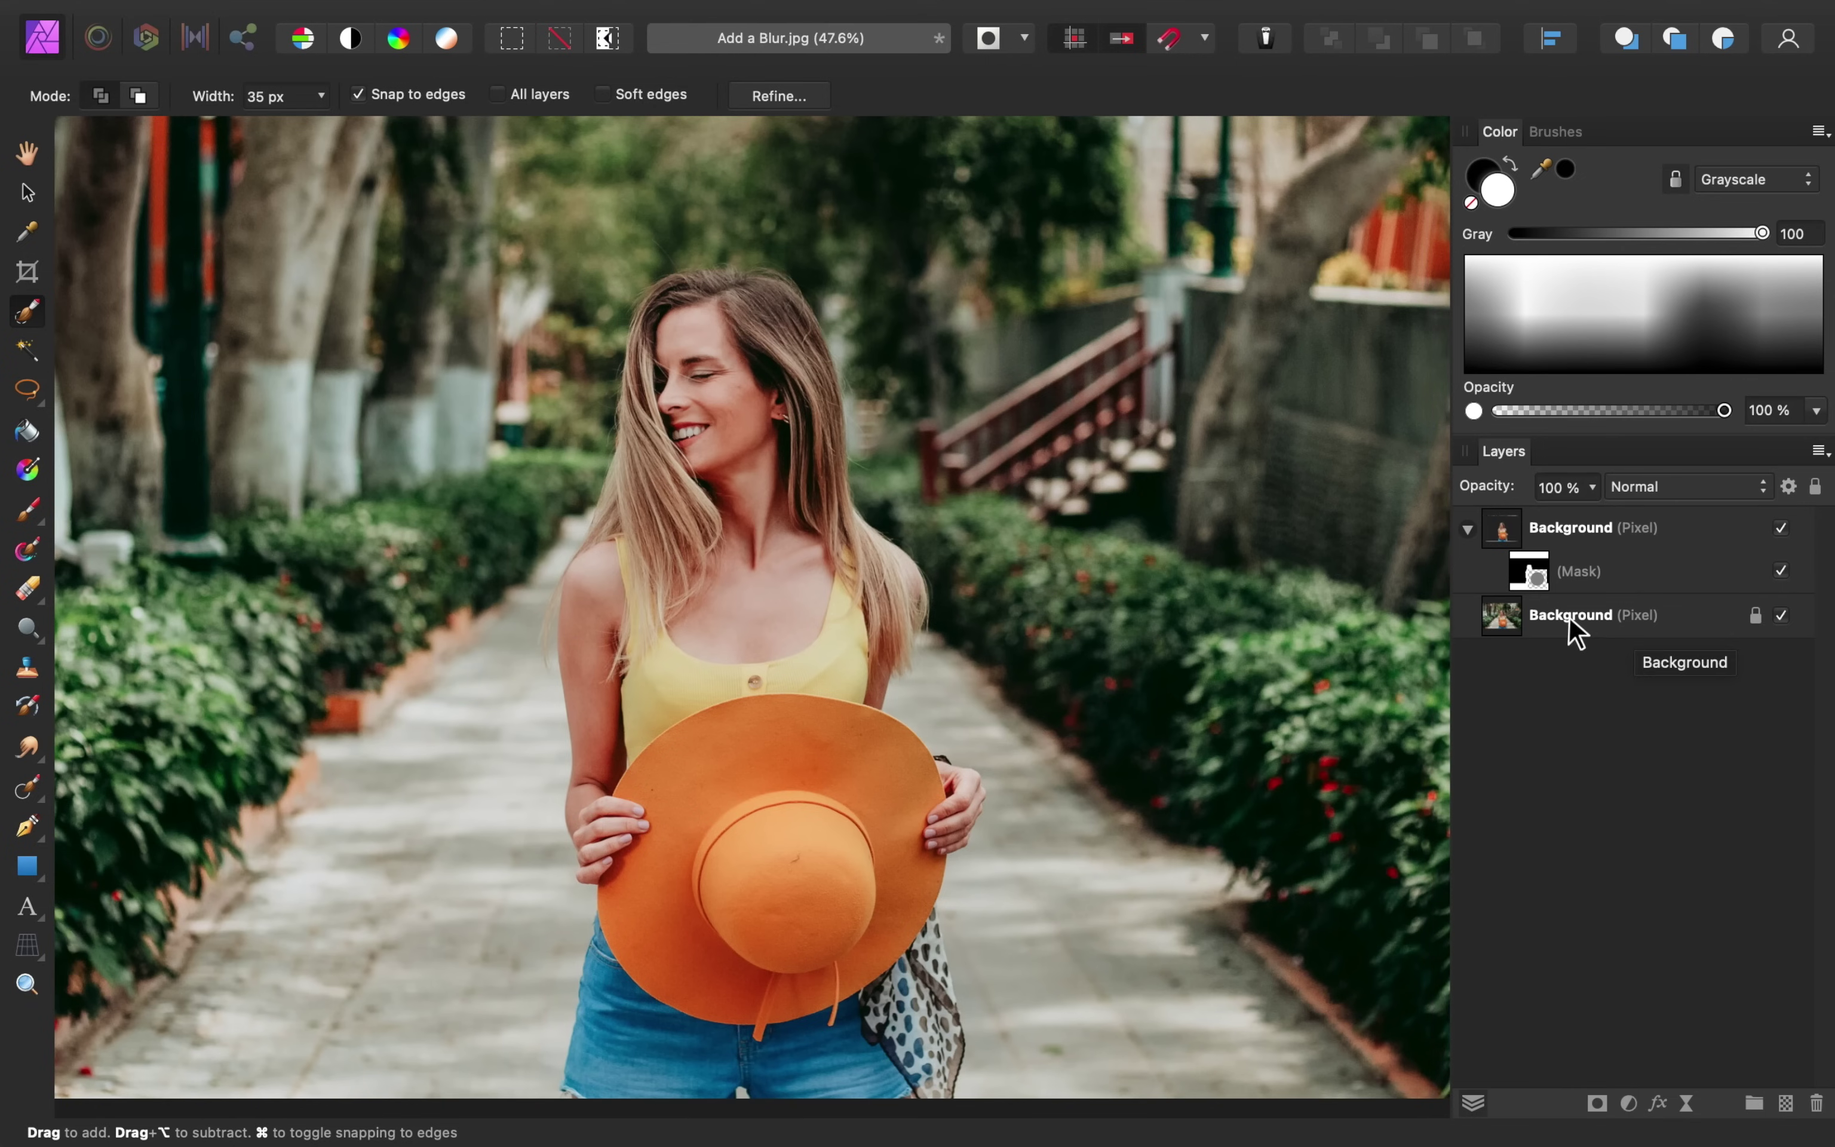
# Hide the lower Background layer, zoom in on the hair, and target the top layer's mask
pyautogui.click(1783, 616)
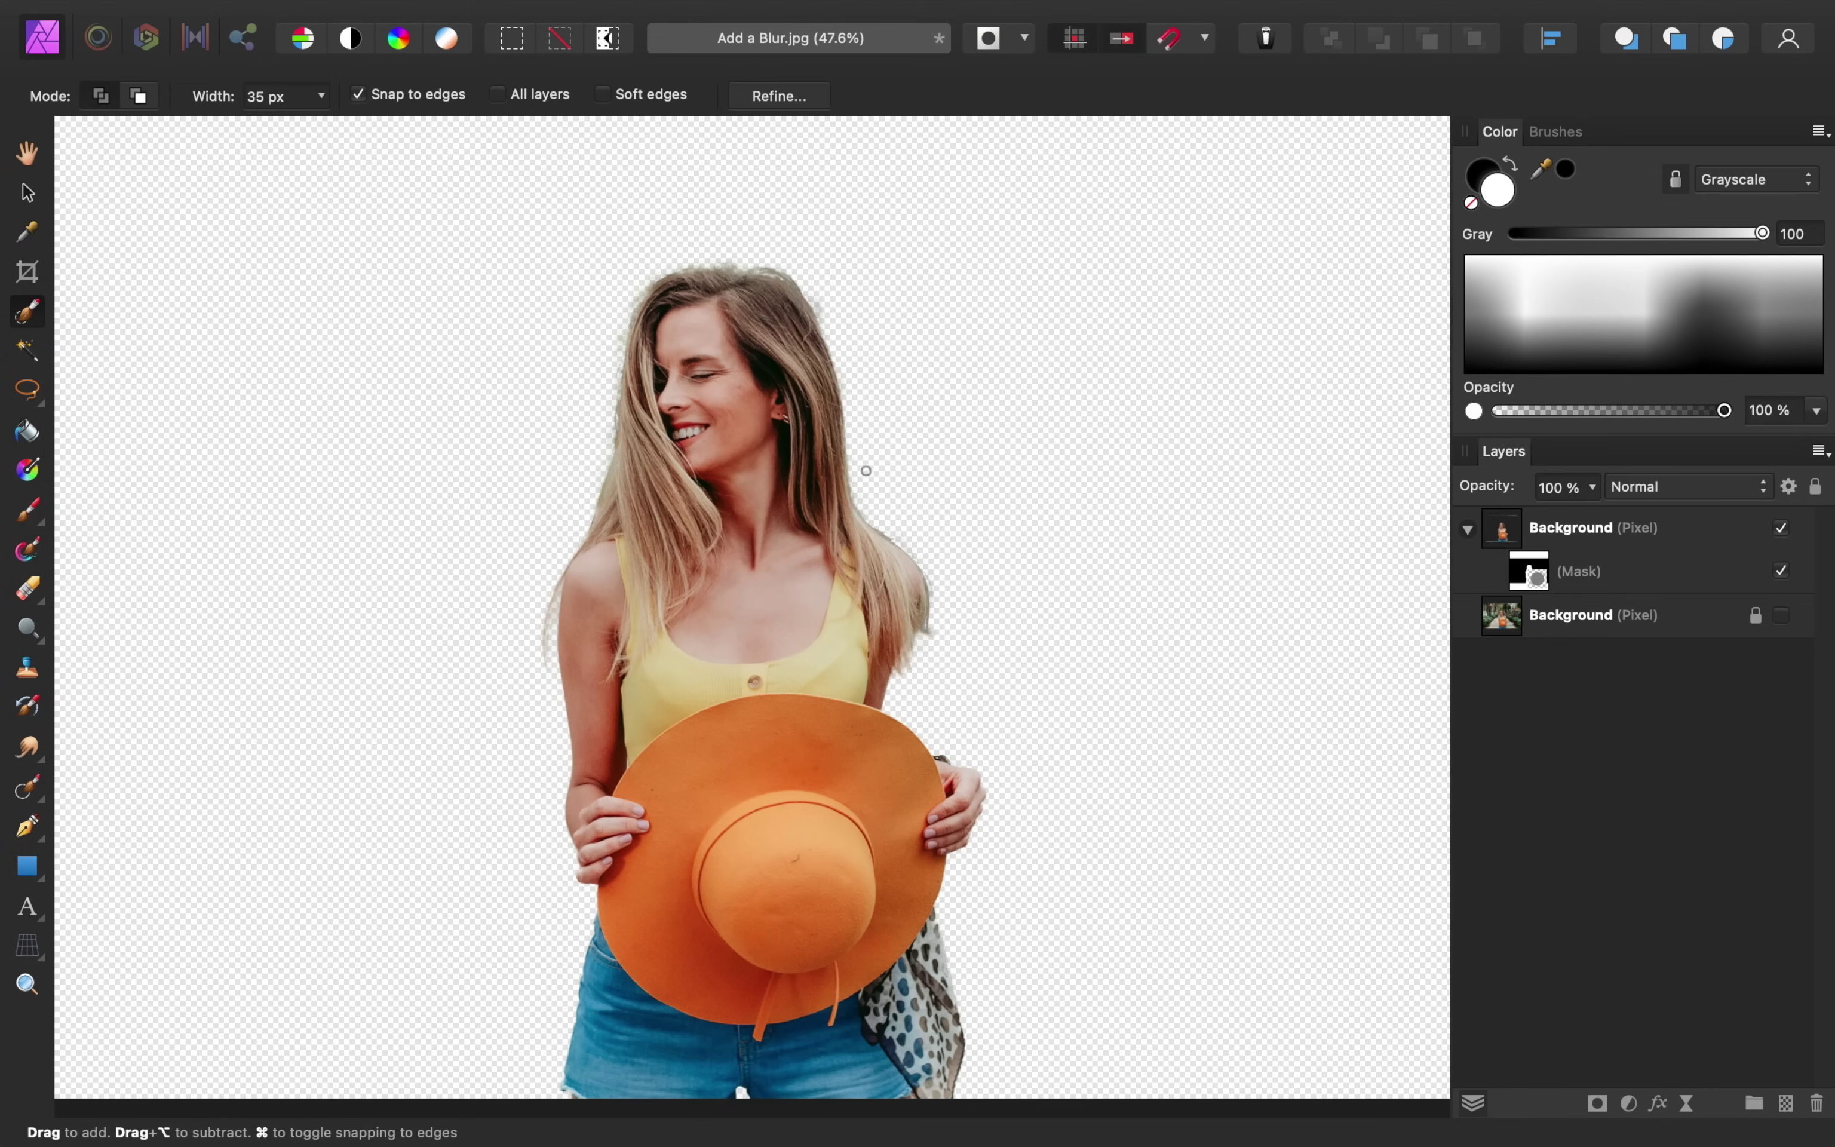
pyautogui.scroll(10, 866, 470)
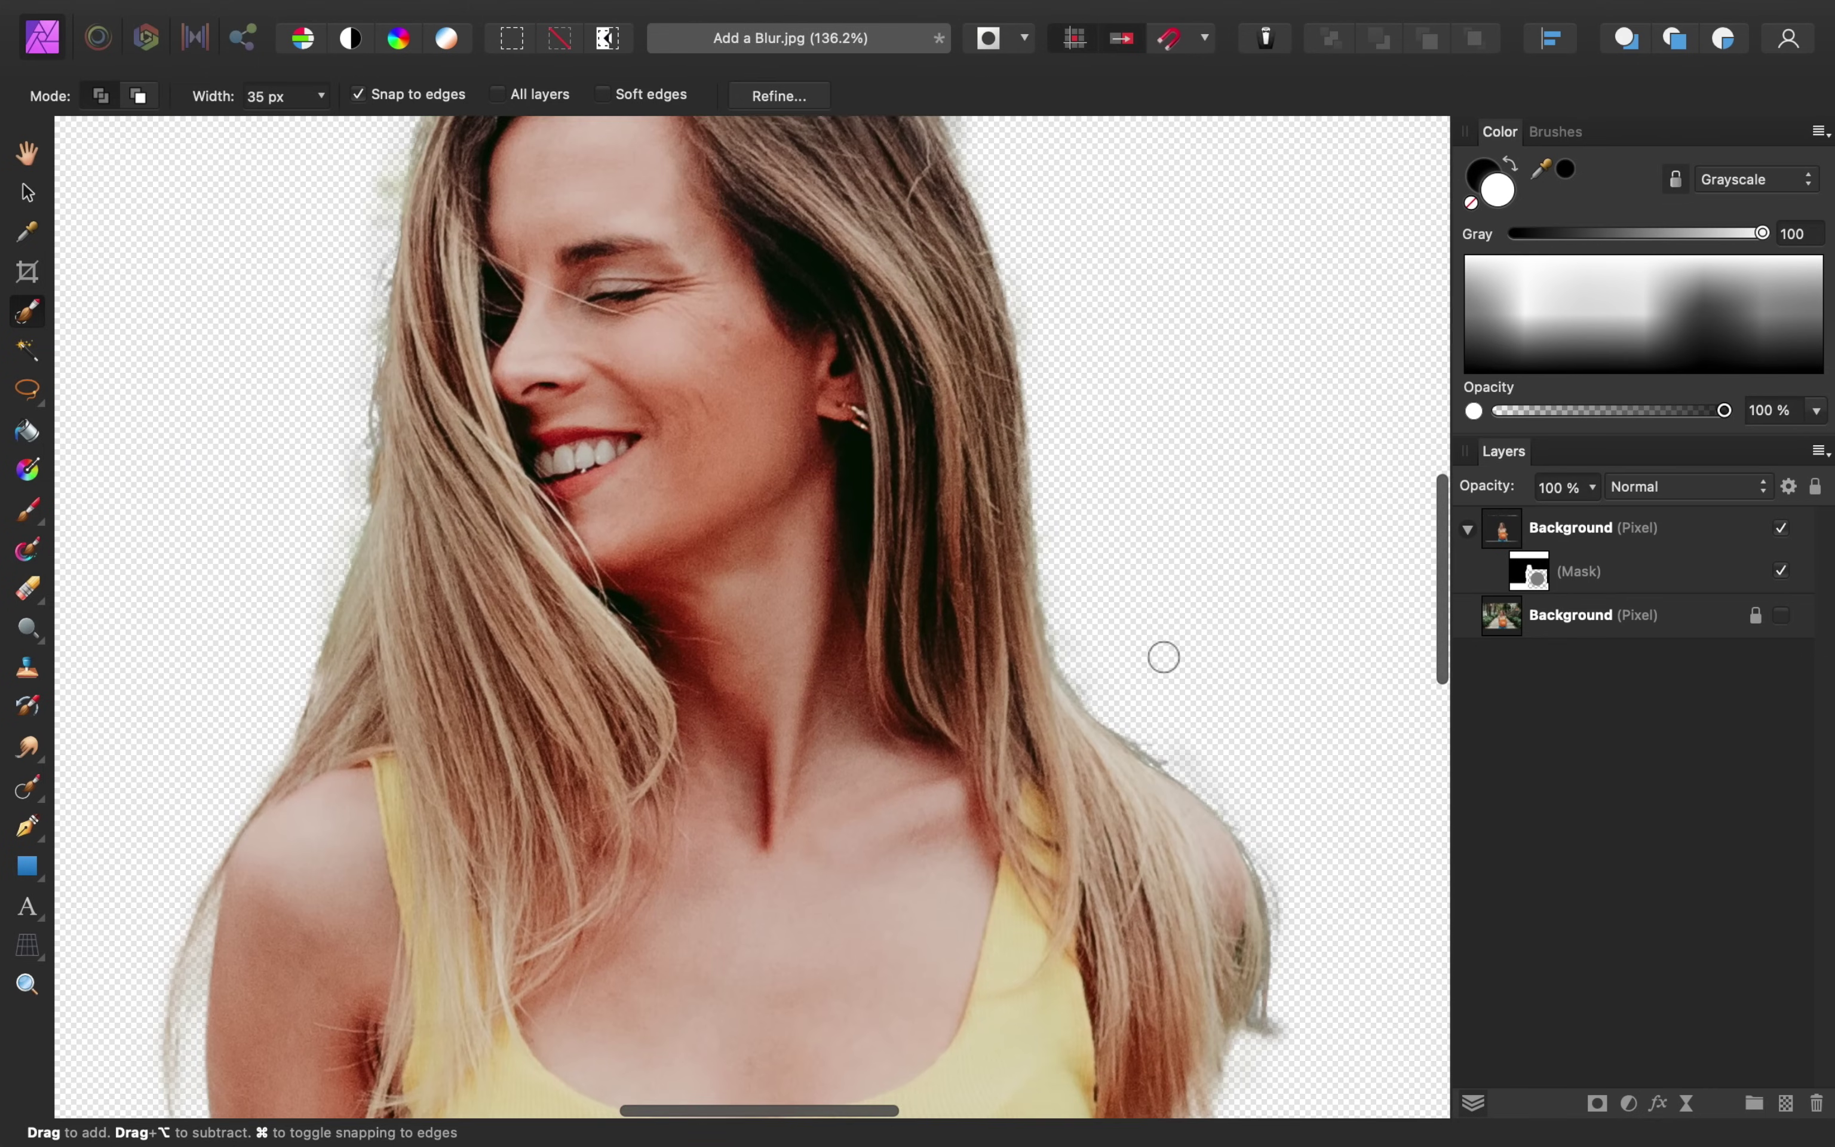
pyautogui.scroll(5, 1164, 657)
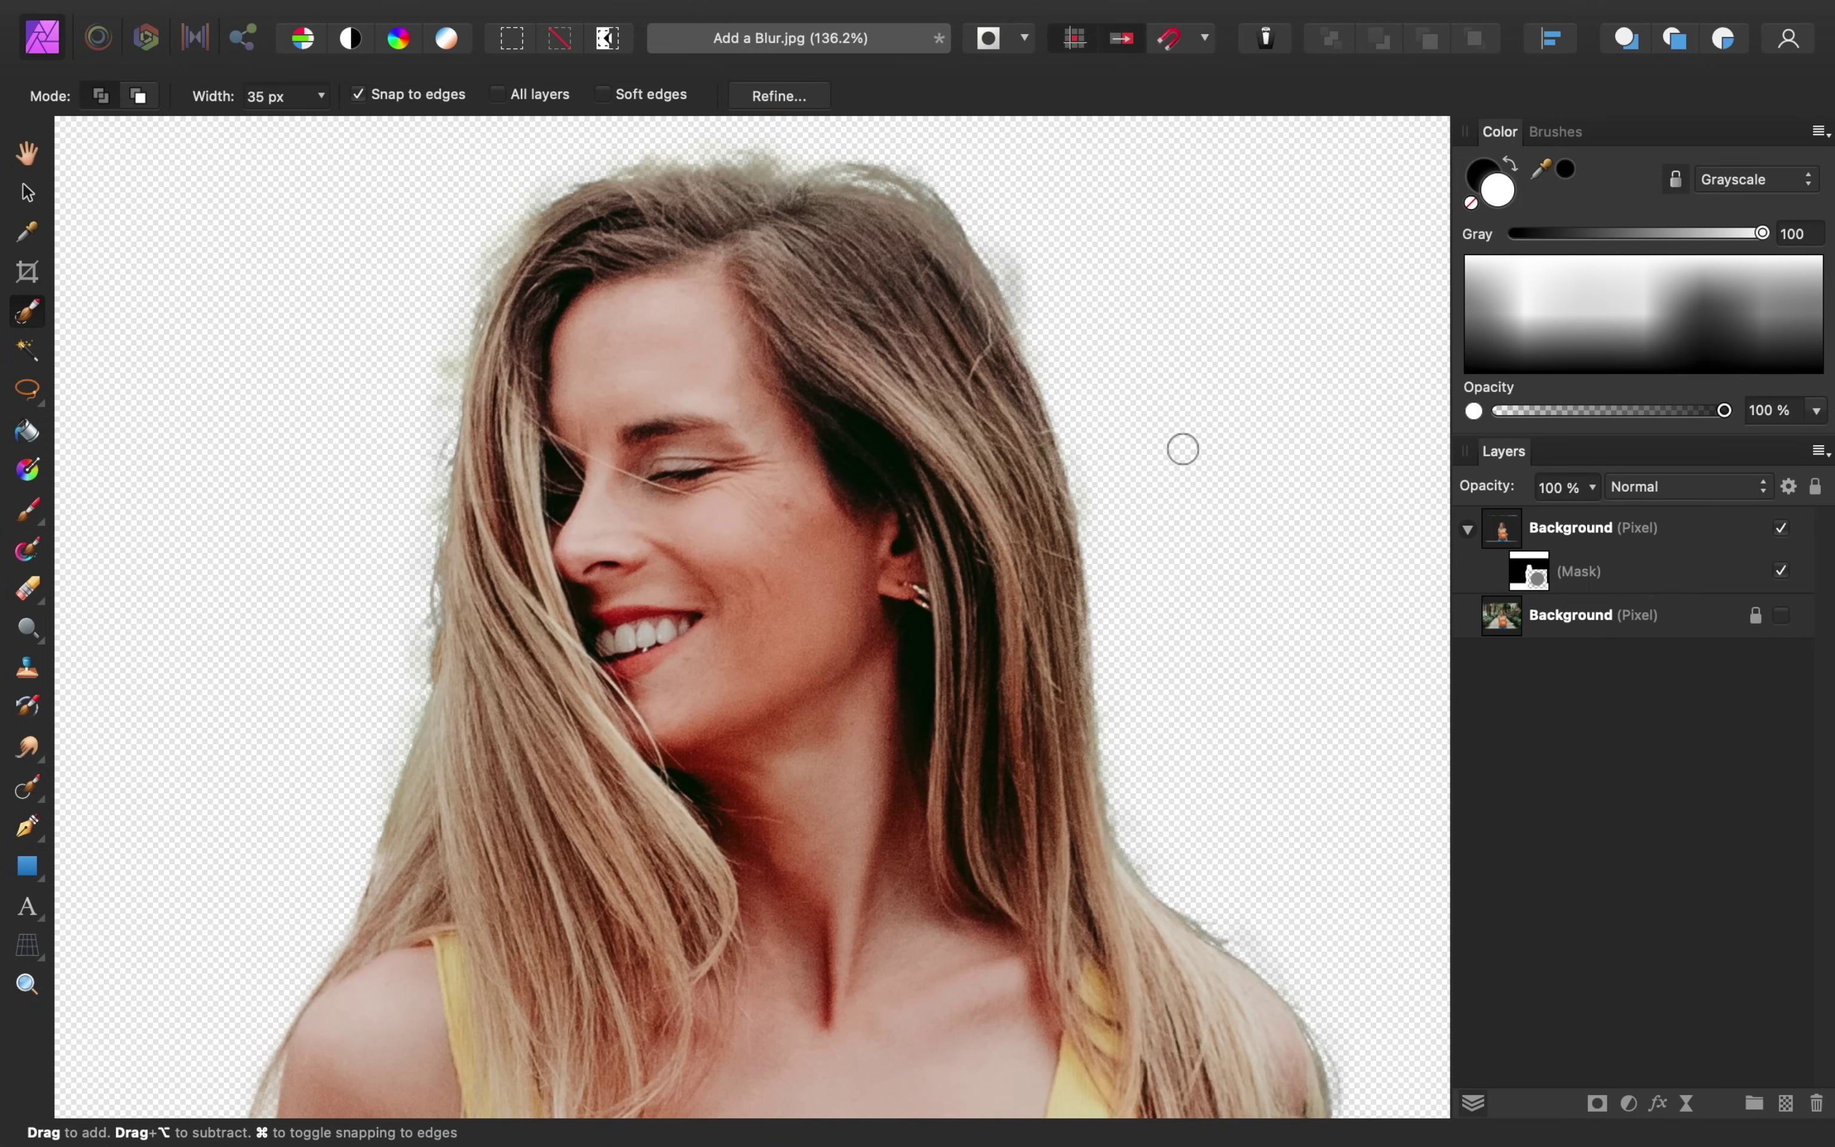
pyautogui.click(1525, 585)
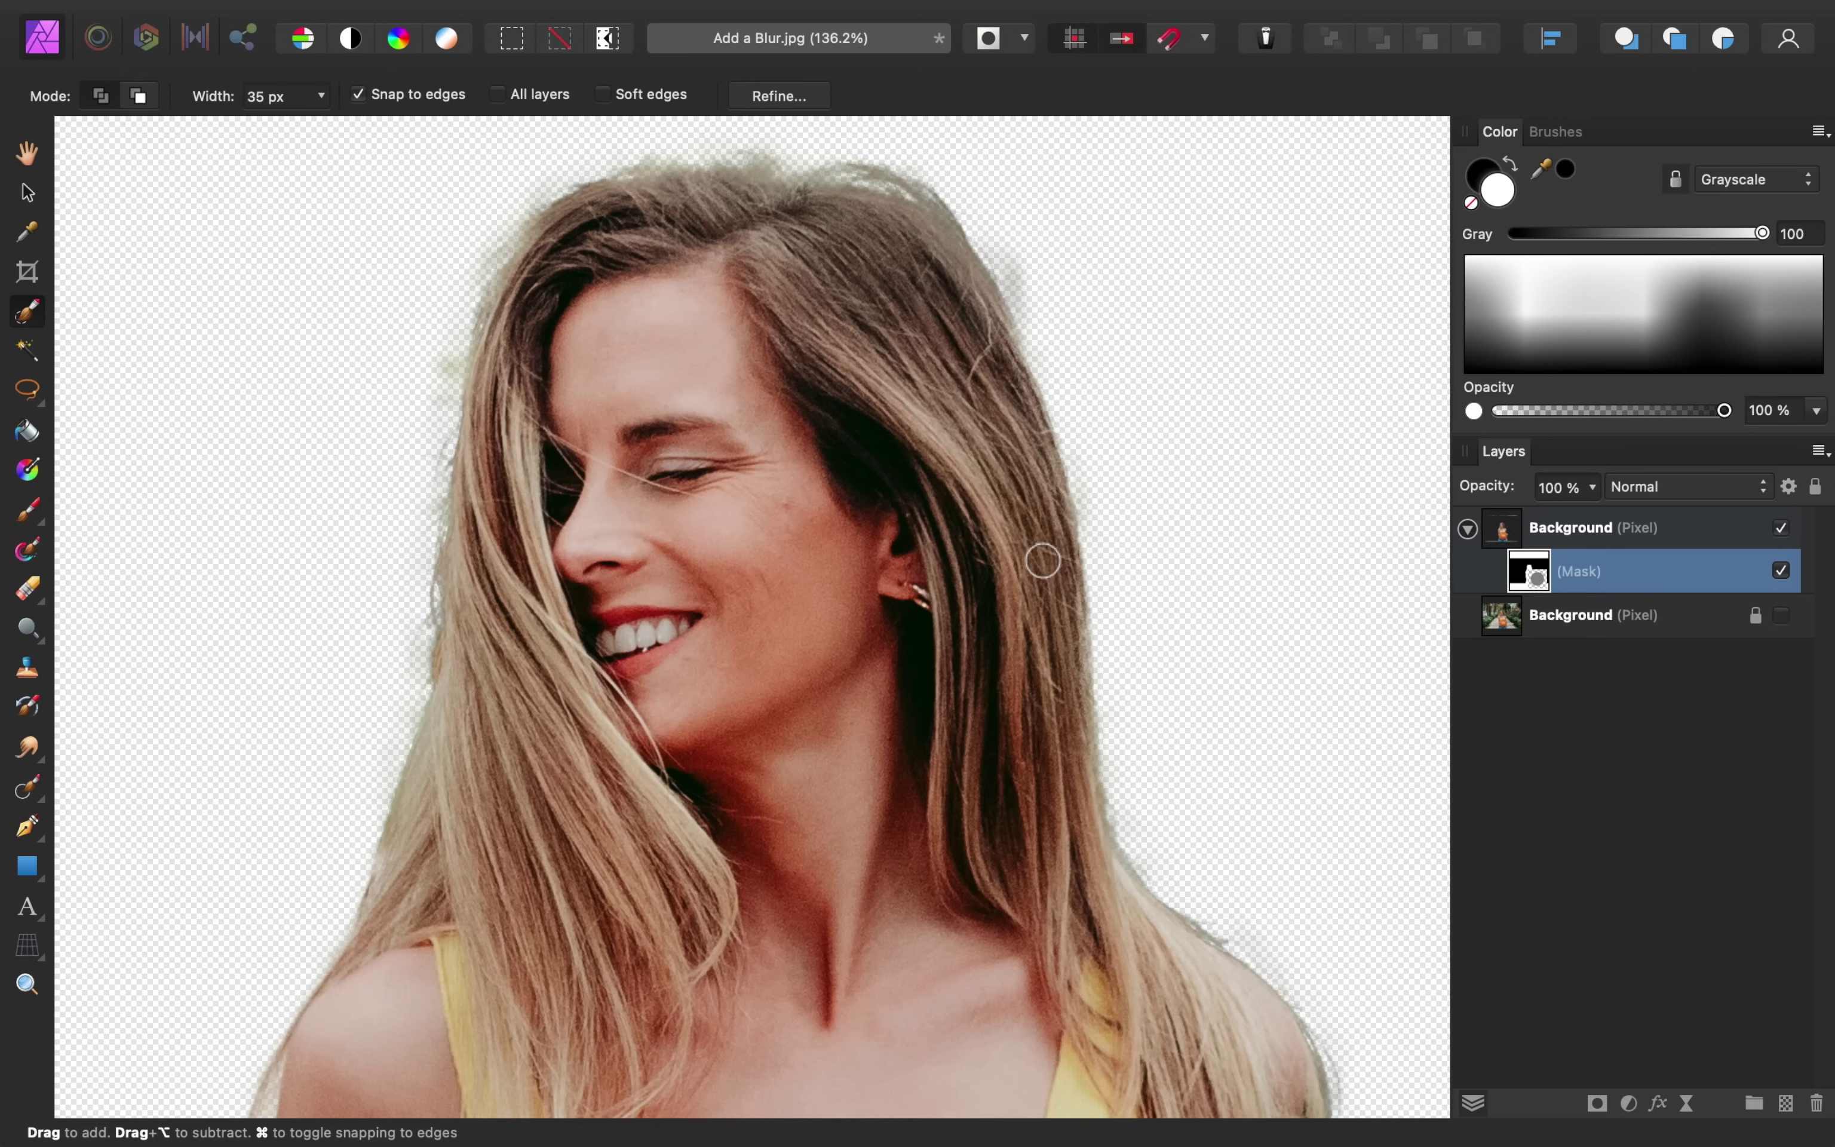
# Paint black on the mask with a low-flow Paint Brush to fade fringe along the hair edges and tips
pyautogui.click(29, 511)
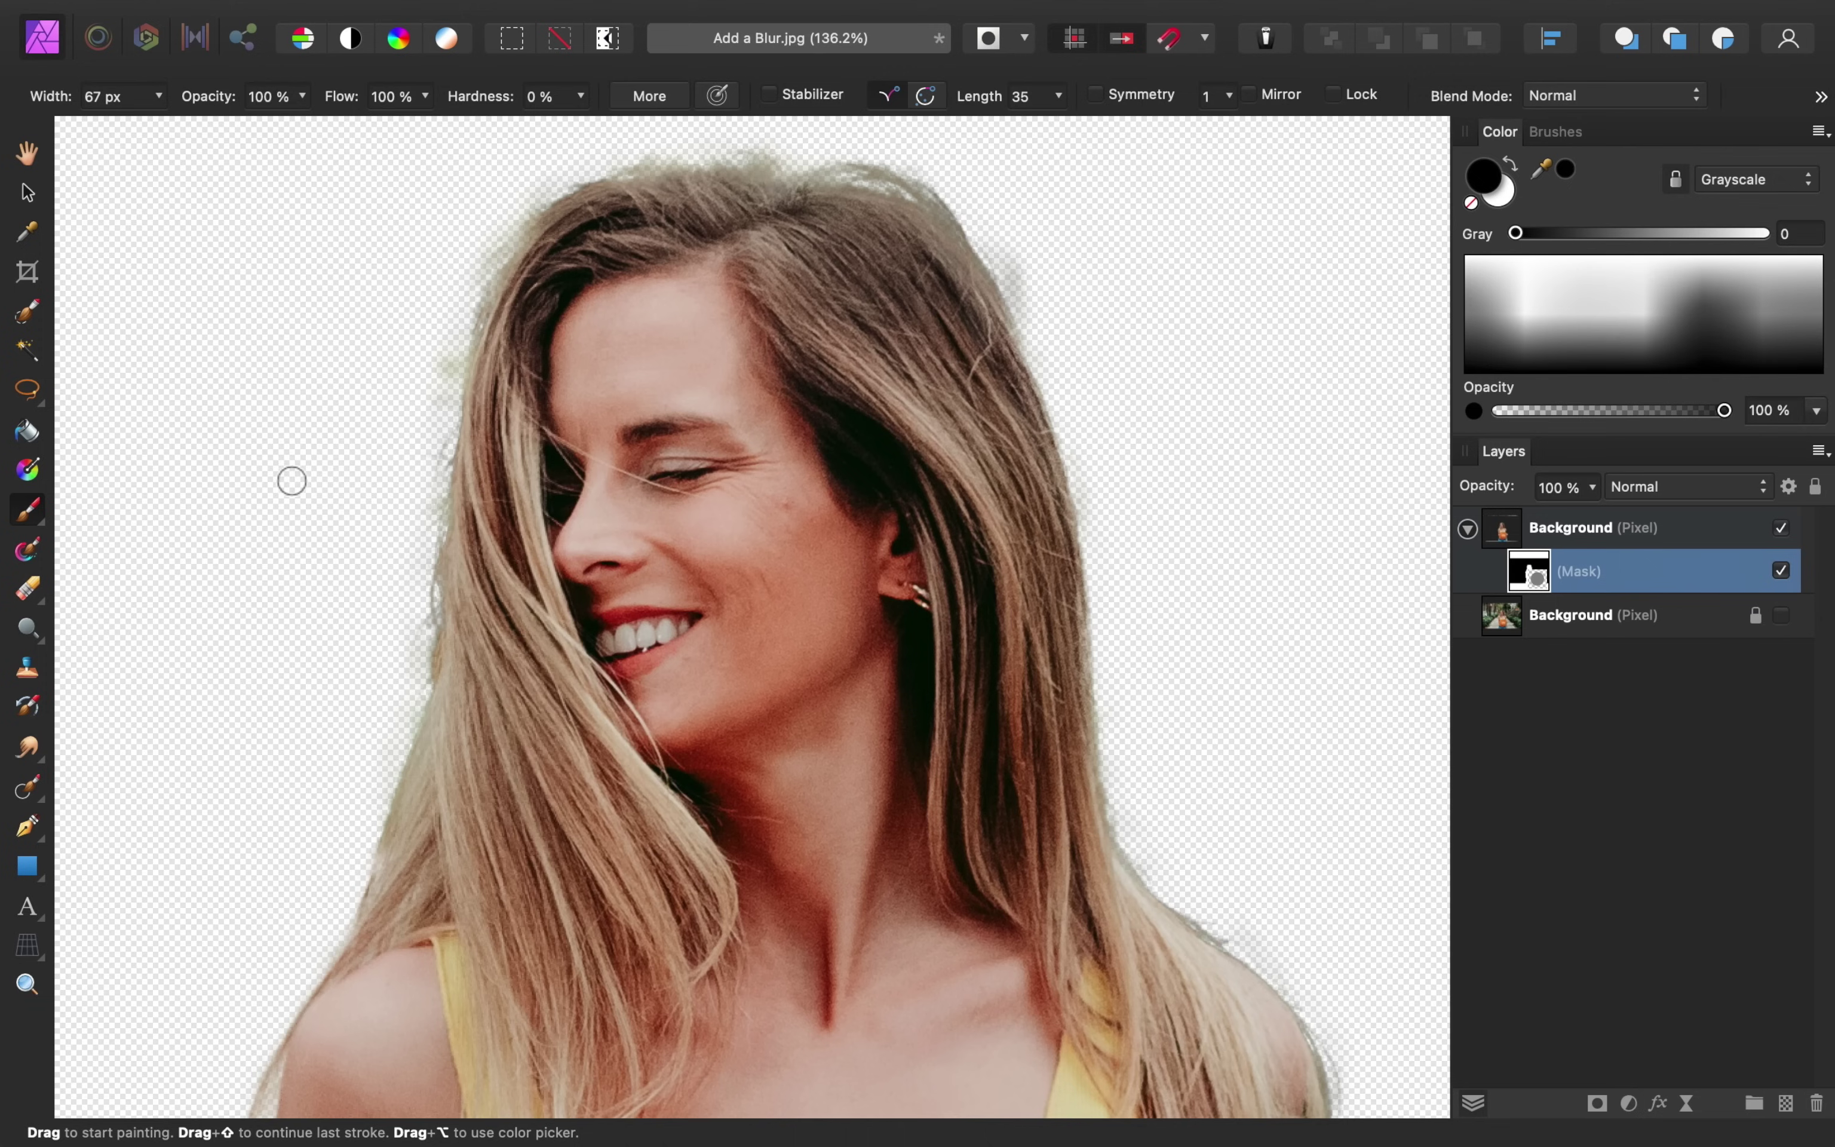
pyautogui.moveTo(343, 98)
pyautogui.mouseDown()
pyautogui.moveTo(298, 100)
pyautogui.moveTo(332, 98)
pyautogui.mouseUp()
pyautogui.scroll(-10, 1094, 443)
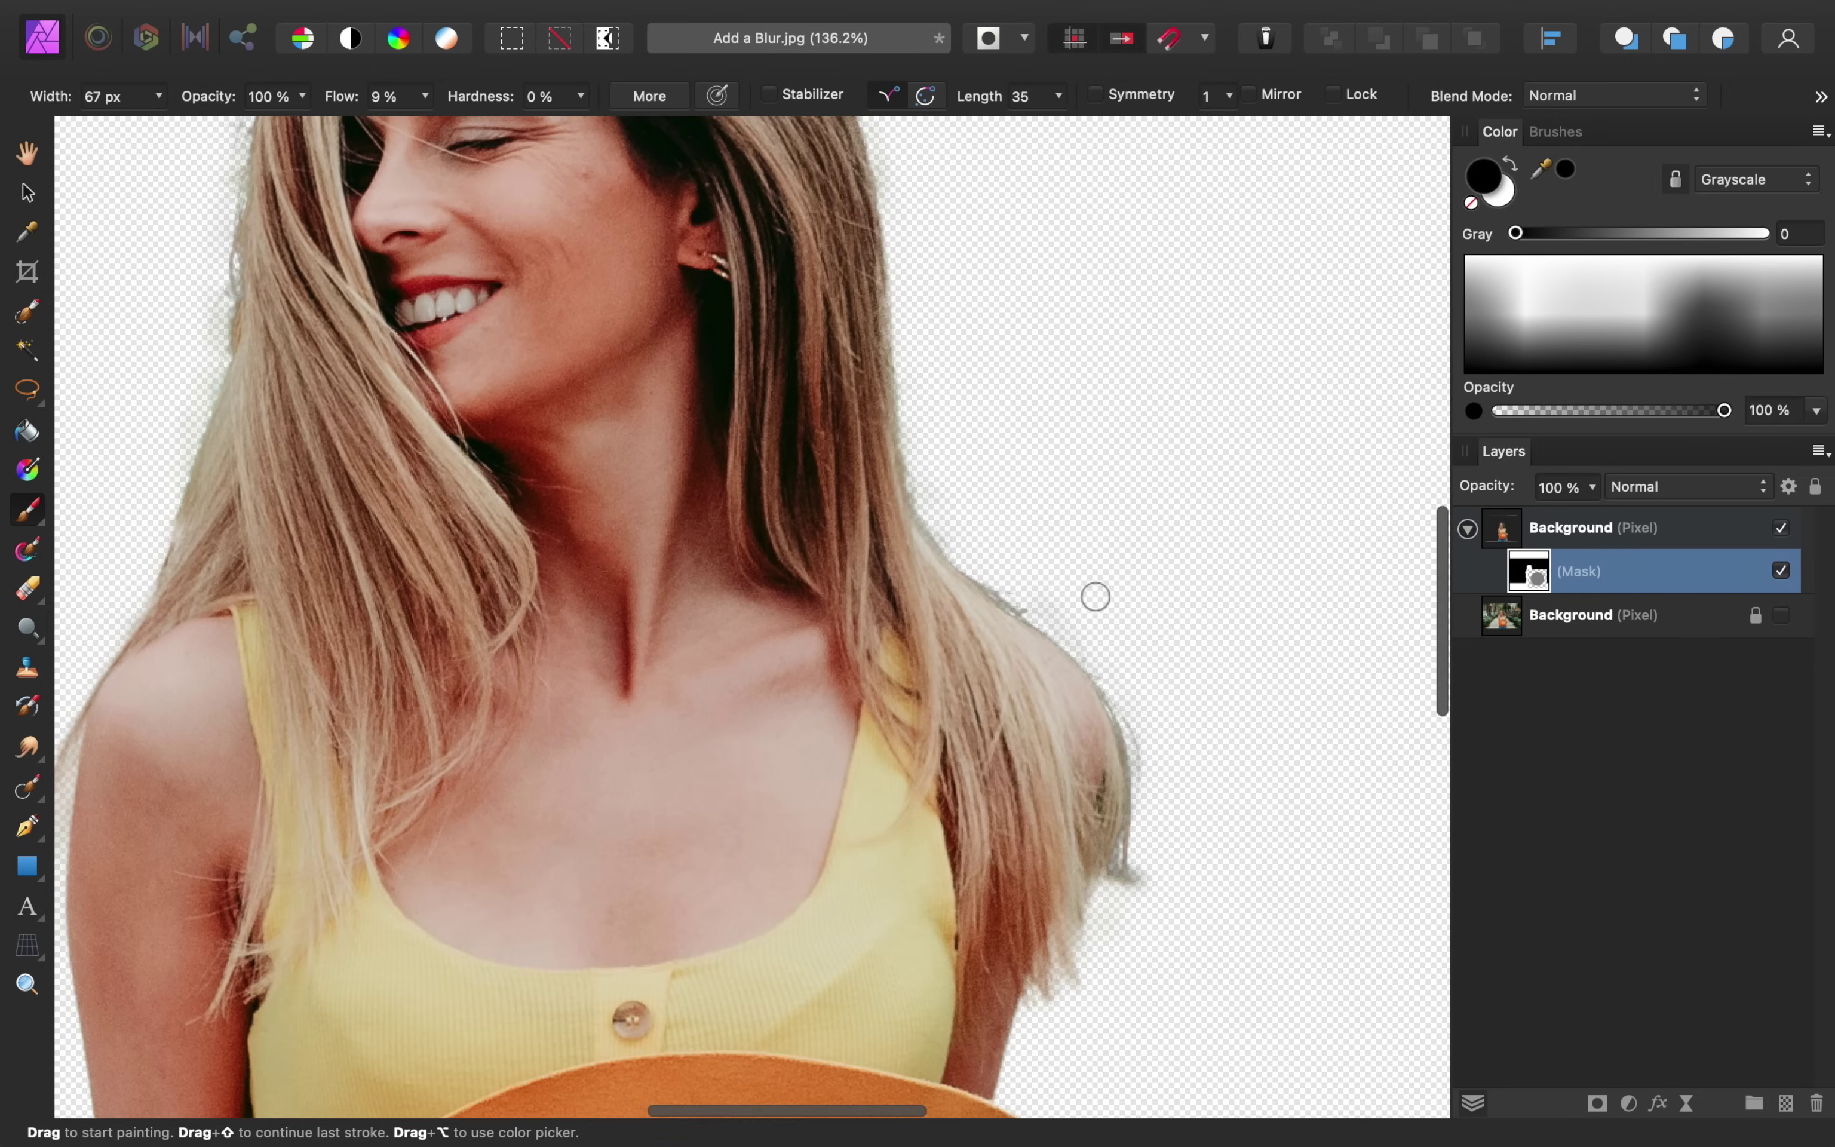
pyautogui.scroll(5, 1094, 599)
pyautogui.press('[')
pyautogui.press('[')
pyautogui.press('[')
pyautogui.press('[')
pyautogui.press('[')
pyautogui.press('[')
pyautogui.press('[')
pyautogui.press('[')
pyautogui.press('[')
pyautogui.press('[')
pyautogui.press('[')
pyautogui.press('[')
pyautogui.press('[')
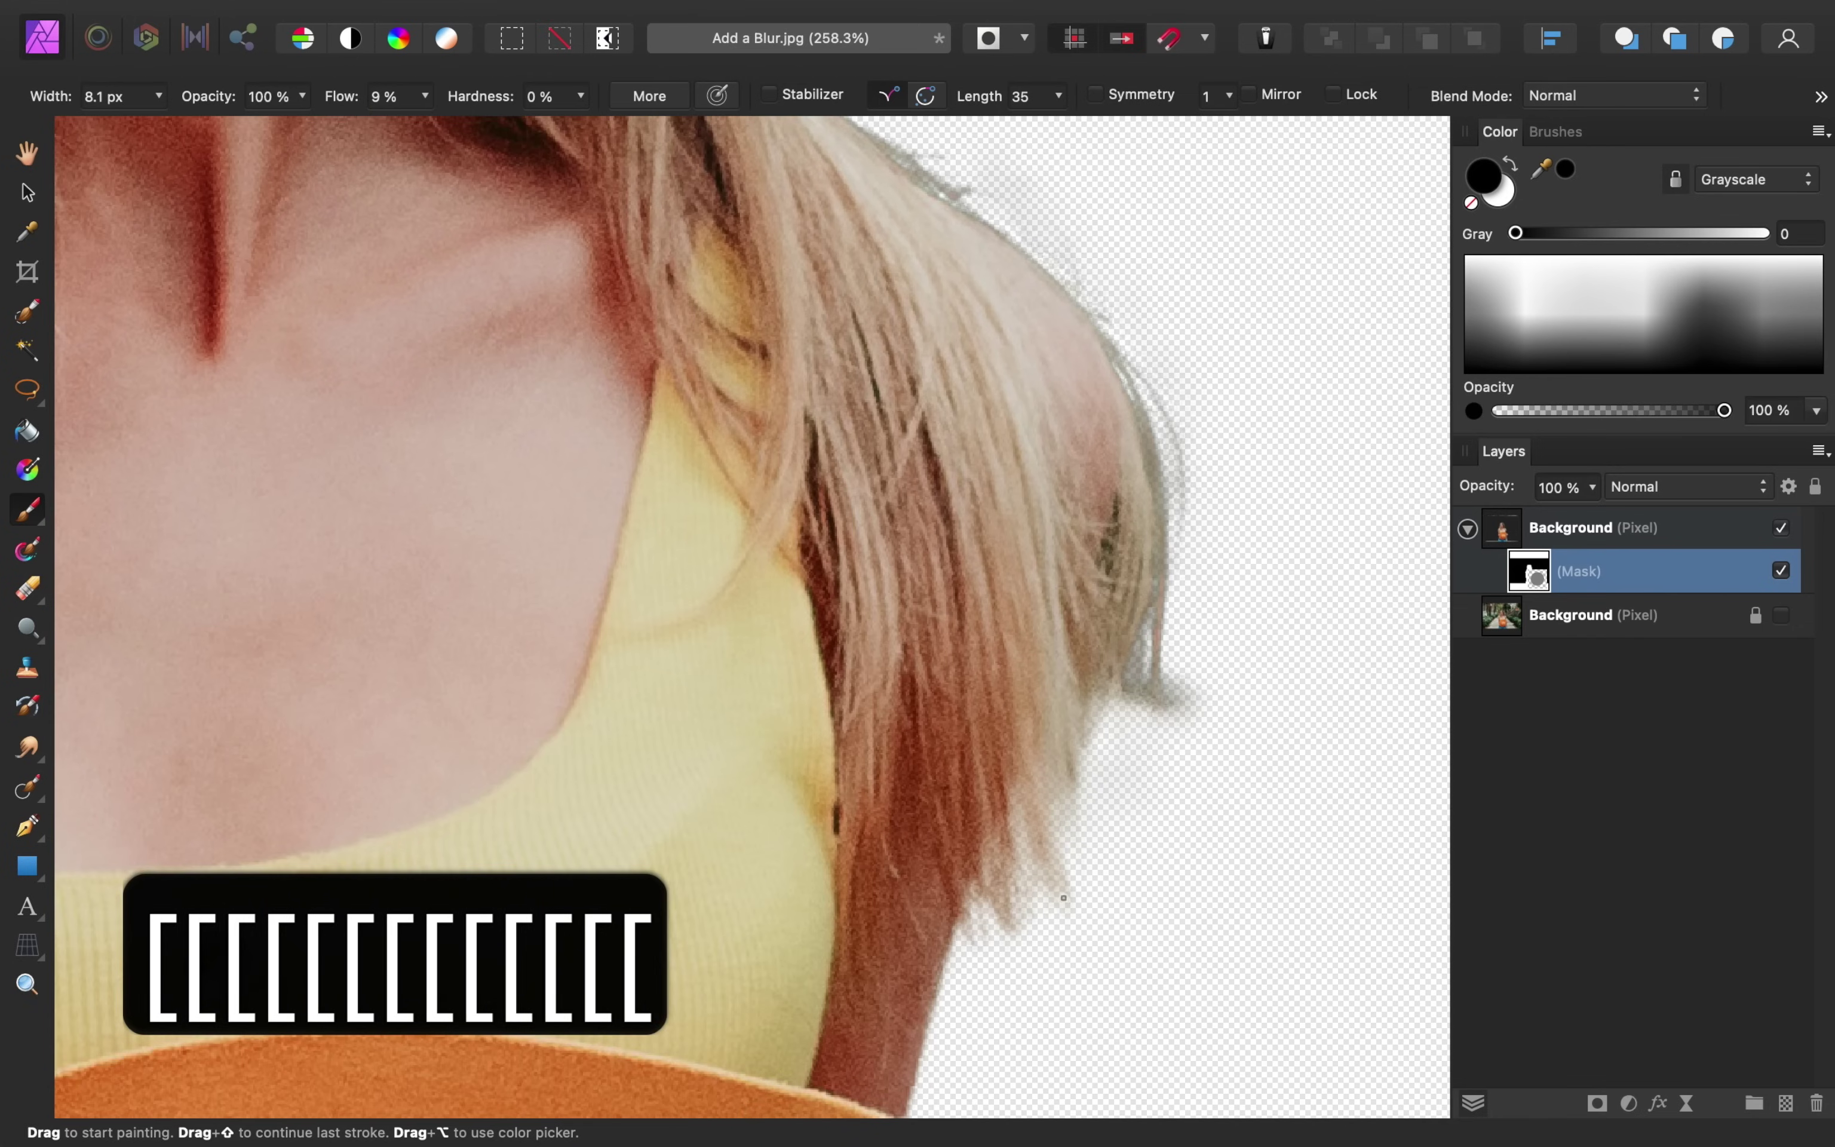
pyautogui.moveTo(1063, 897); pyautogui.dragTo(1050, 890)
pyautogui.moveTo(1013, 815); pyautogui.dragTo(988, 896)
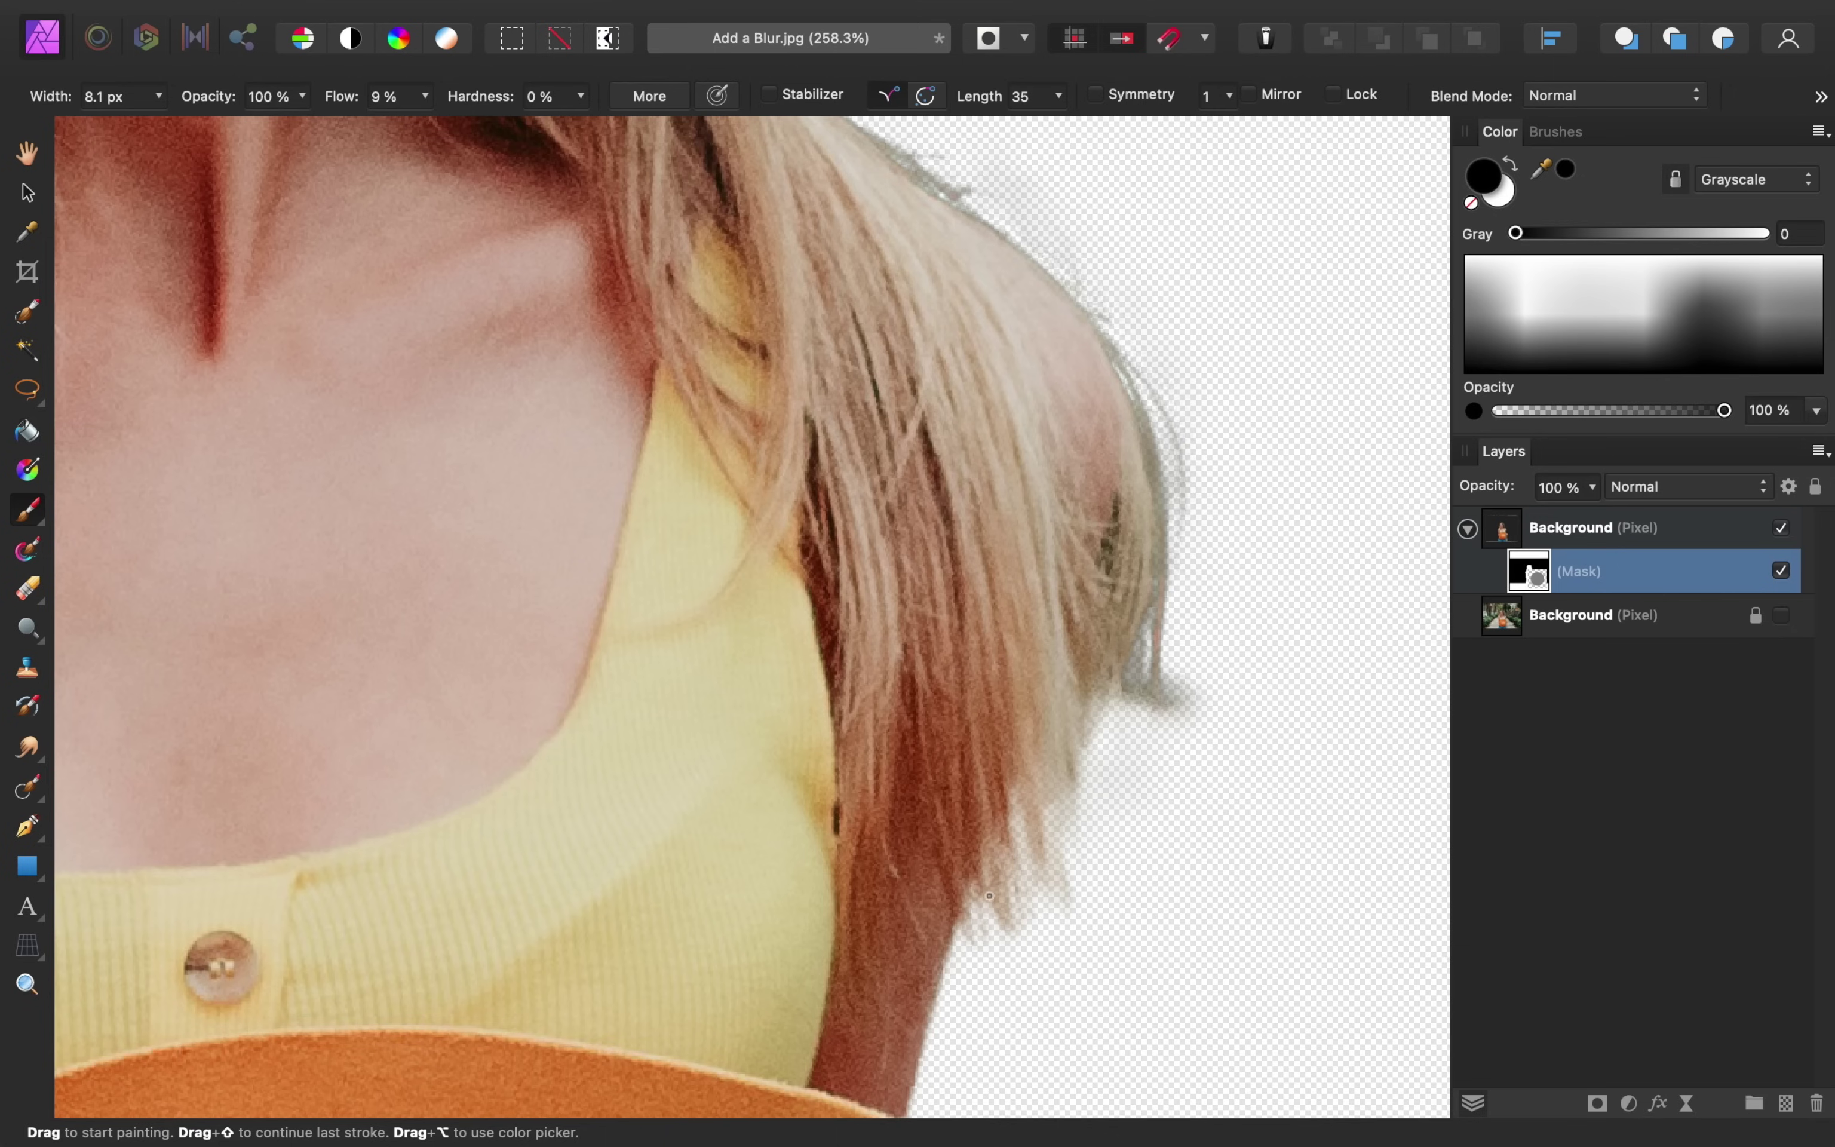
pyautogui.moveTo(1075, 725); pyautogui.dragTo(1075, 738)
pyautogui.moveTo(1151, 688); pyautogui.dragTo(1165, 745)
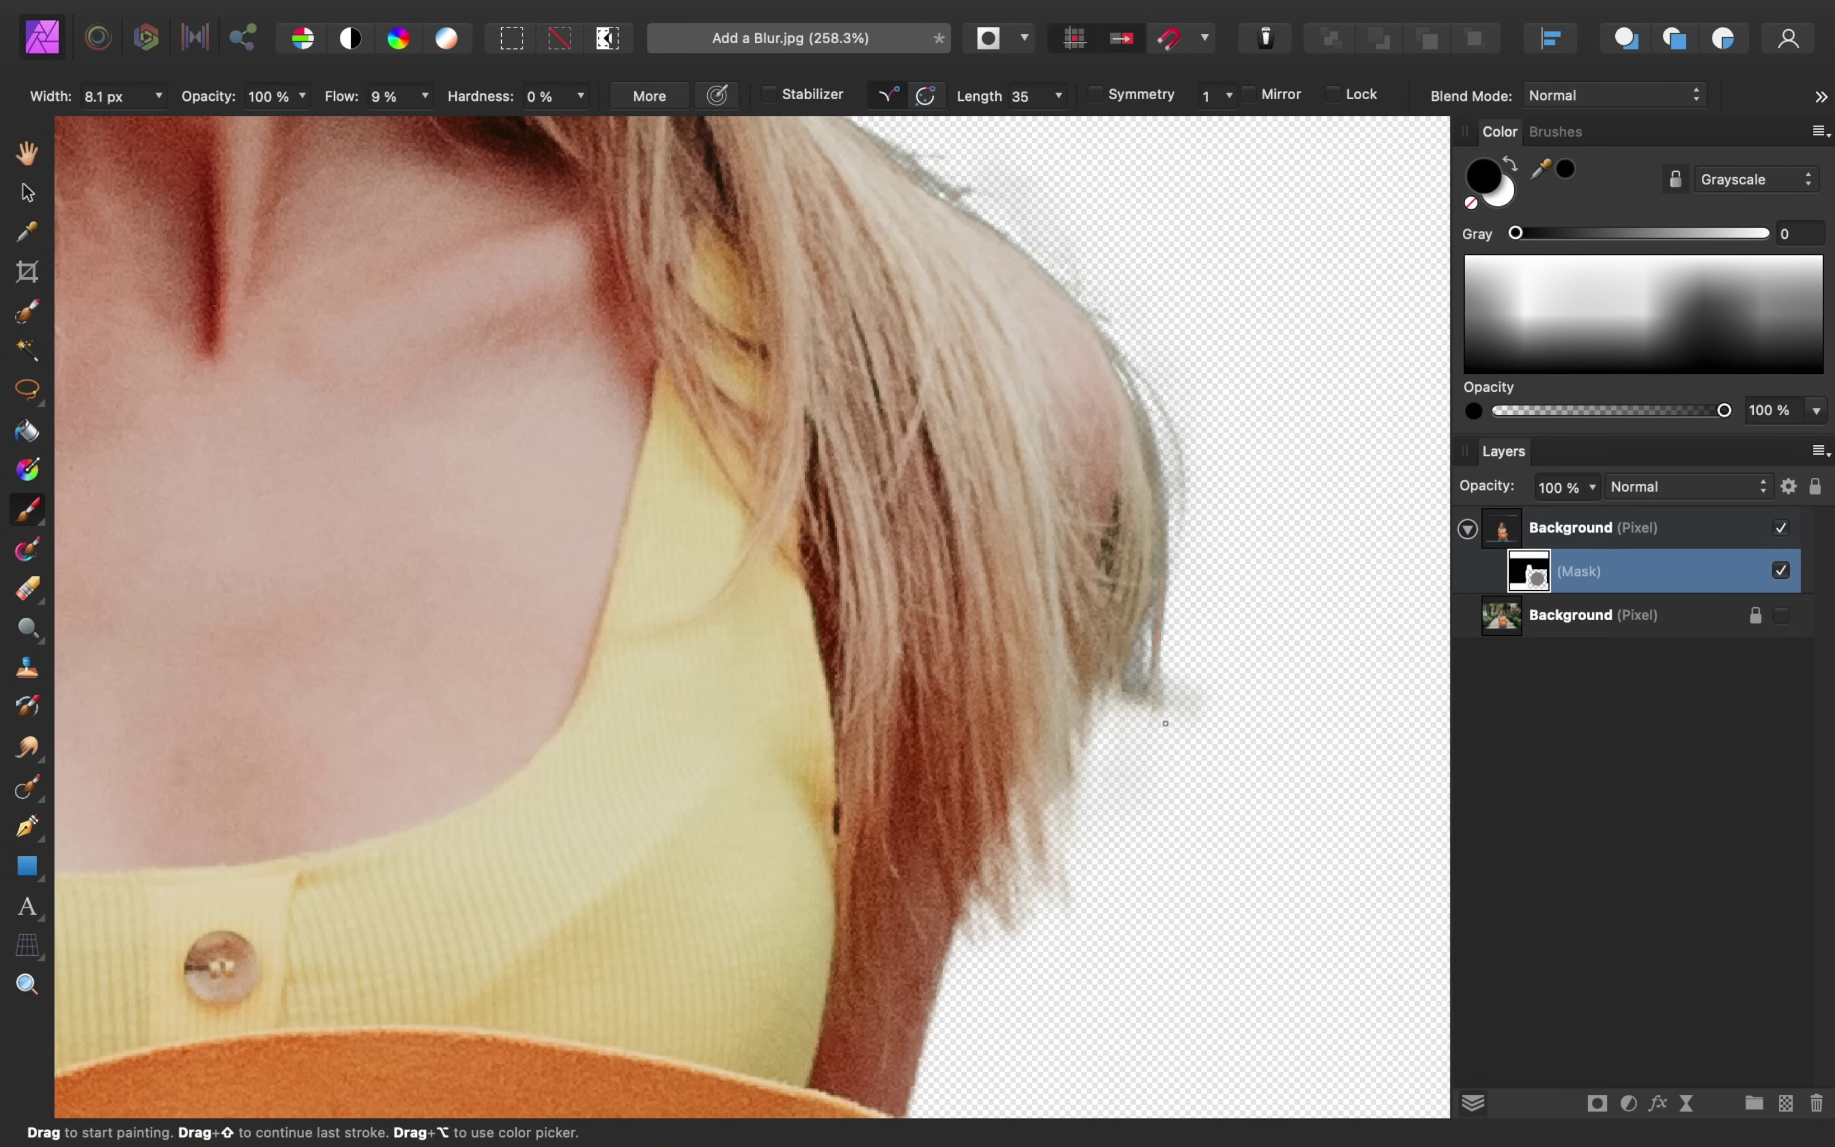
pyautogui.press(']')
pyautogui.press(']')
pyautogui.press(']')
pyautogui.press(']')
pyautogui.press(']')
pyautogui.press(']')
pyautogui.press(']')
pyautogui.press(']')
pyautogui.press(']')
pyautogui.press(']')
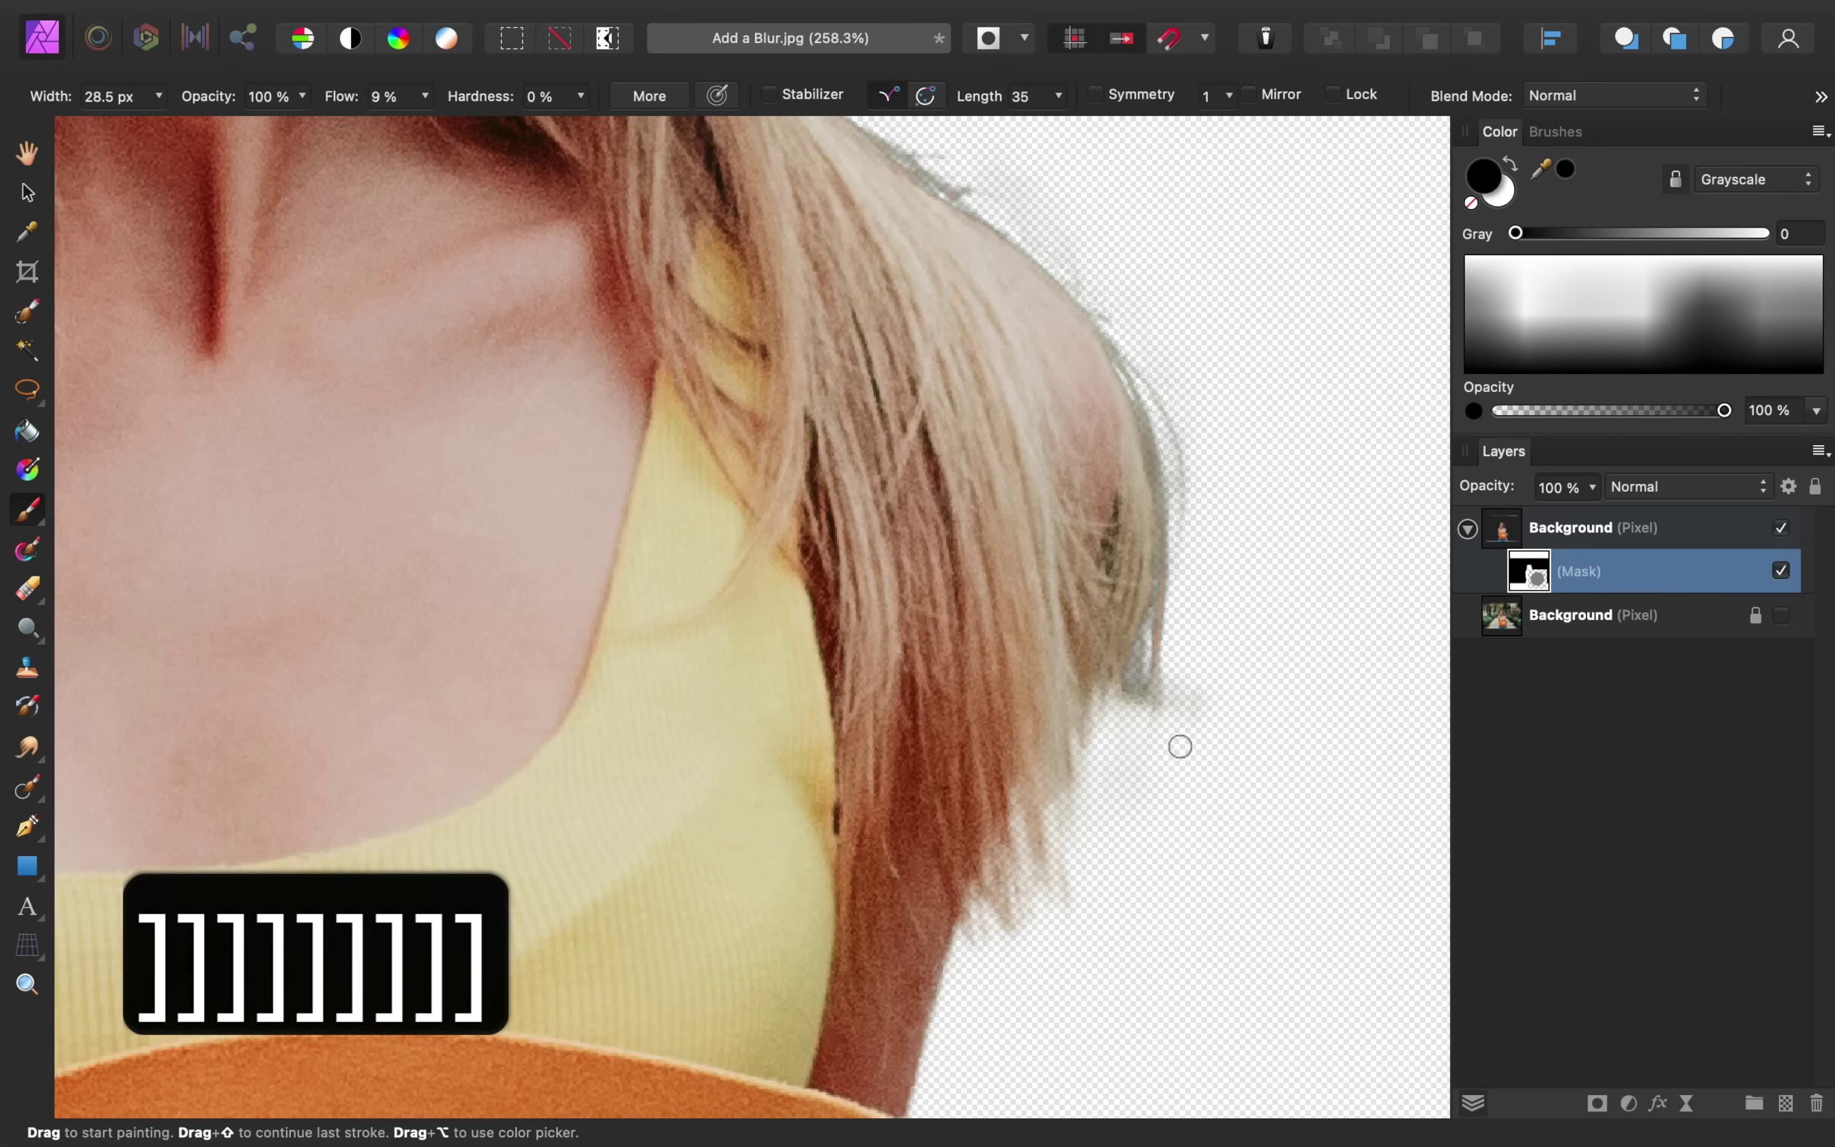
pyautogui.moveTo(1145, 638)
pyautogui.mouseDown()
pyautogui.moveTo(1134, 686)
pyautogui.moveTo(1162, 682)
pyautogui.mouseUp()
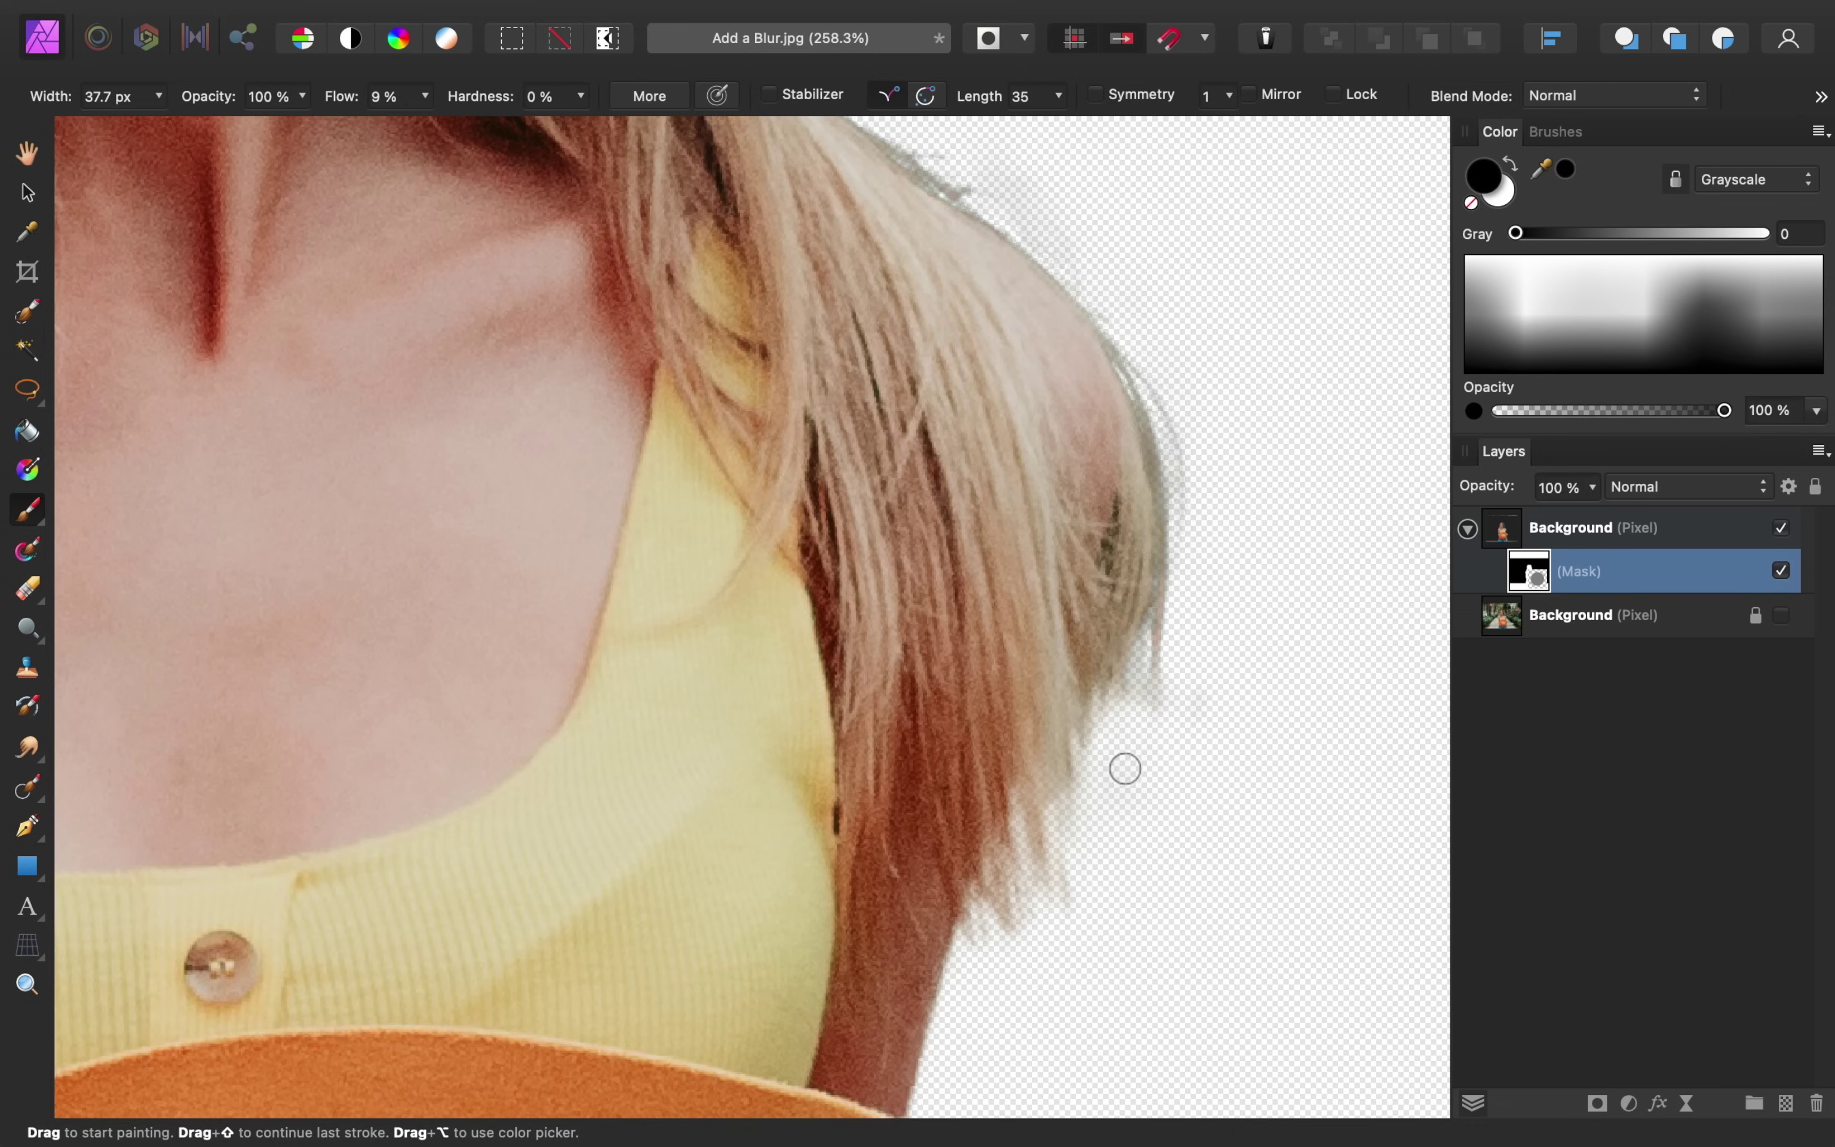
# Switch to white at about 7 px and restore faint strands along the lower hair and tip
pyautogui.press('[')
pyautogui.press('[')
pyautogui.press('[')
pyautogui.press('[')
pyautogui.press('[')
pyautogui.press('[')
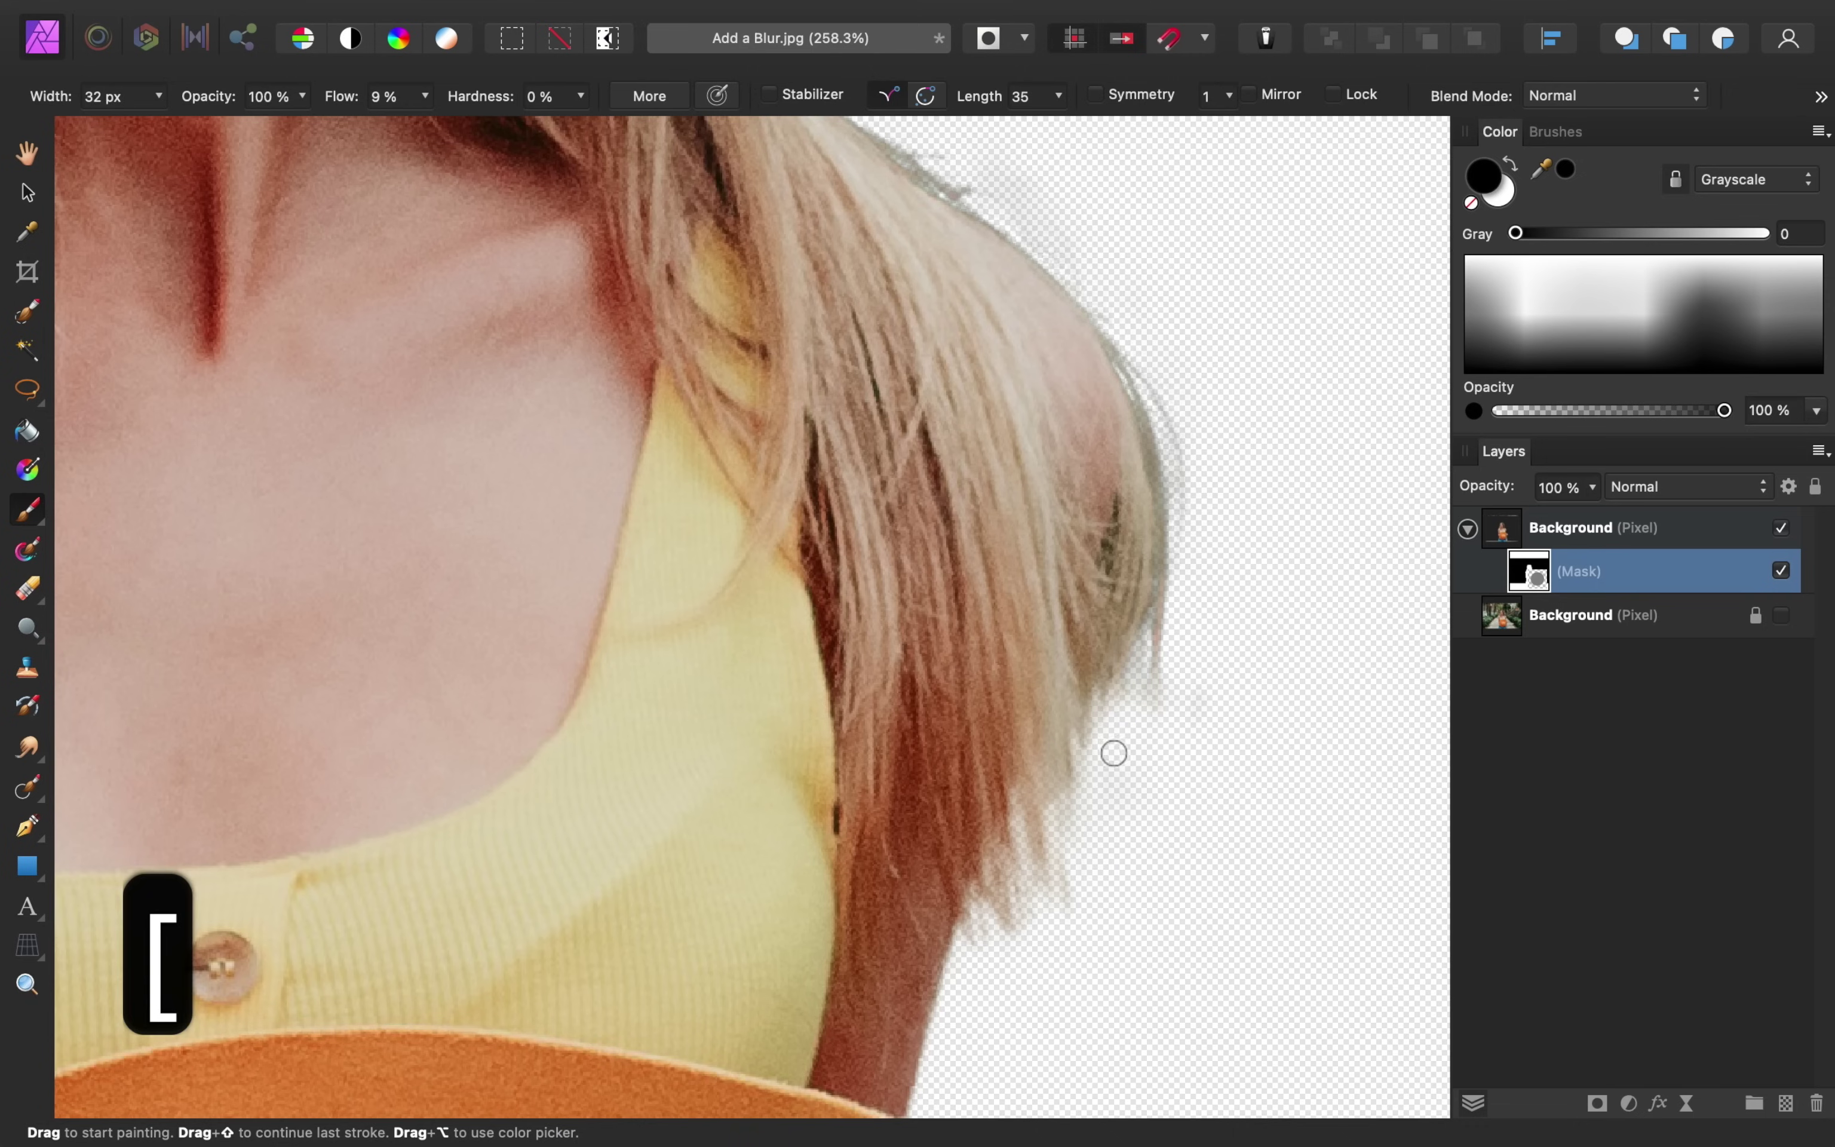
pyautogui.press('[')
pyautogui.press('[')
pyautogui.press('[')
pyautogui.press('[')
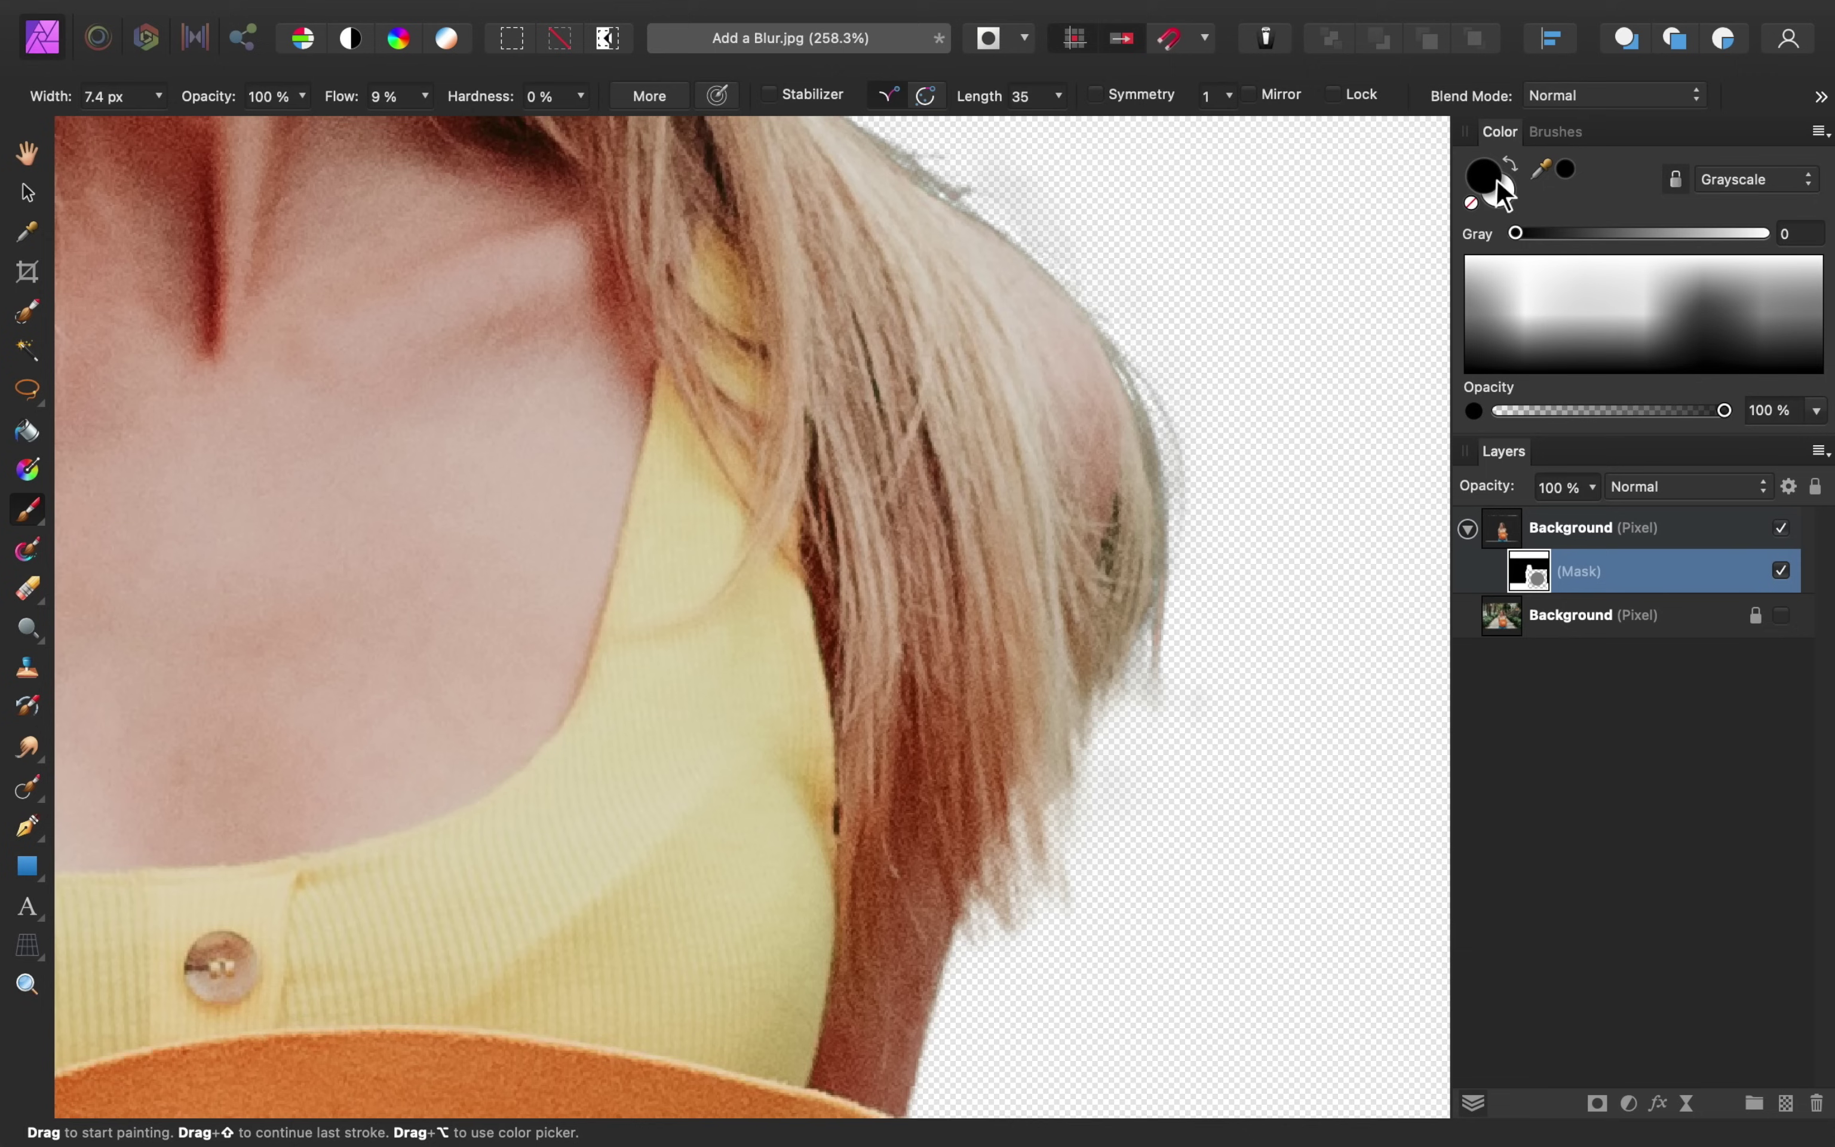
pyautogui.press('x')
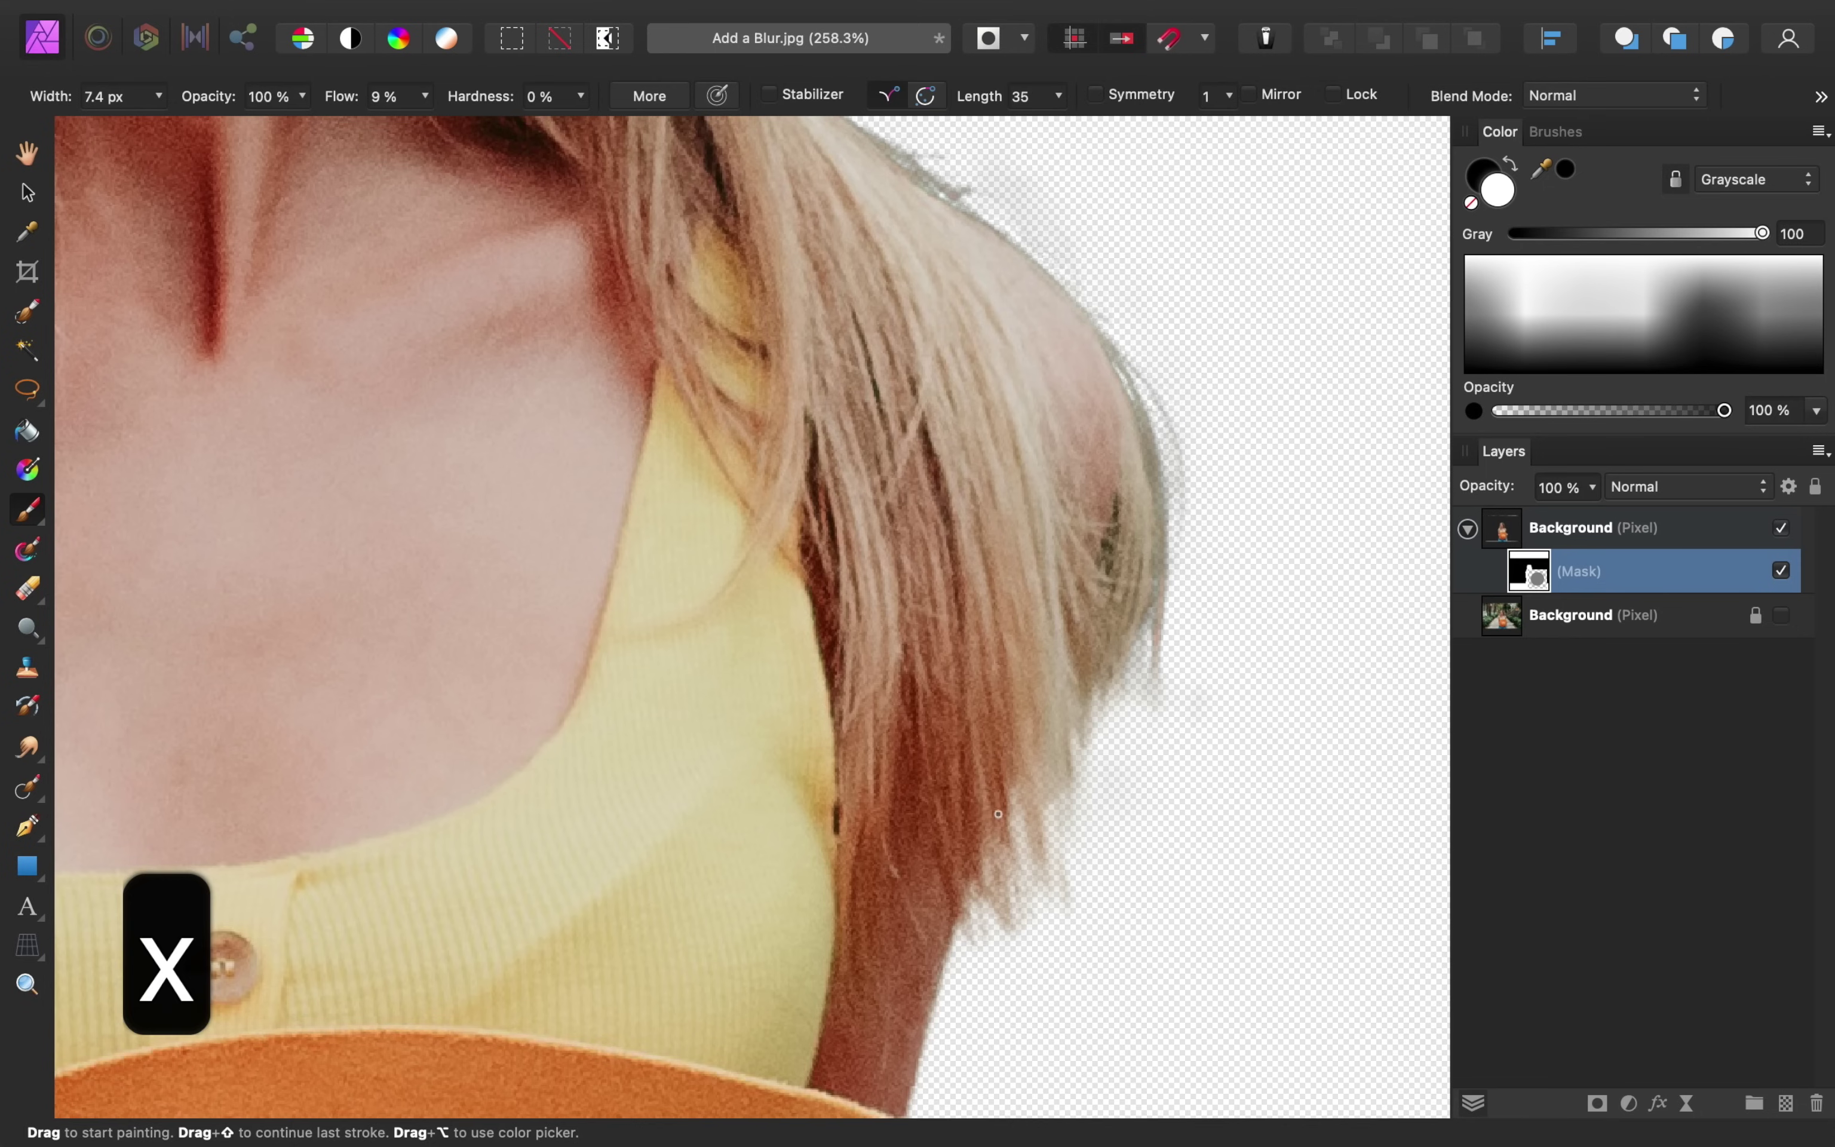
pyautogui.moveTo(1060, 849)
pyautogui.mouseDown()
pyautogui.moveTo(1062, 895)
pyautogui.moveTo(1021, 782)
pyautogui.mouseUp()
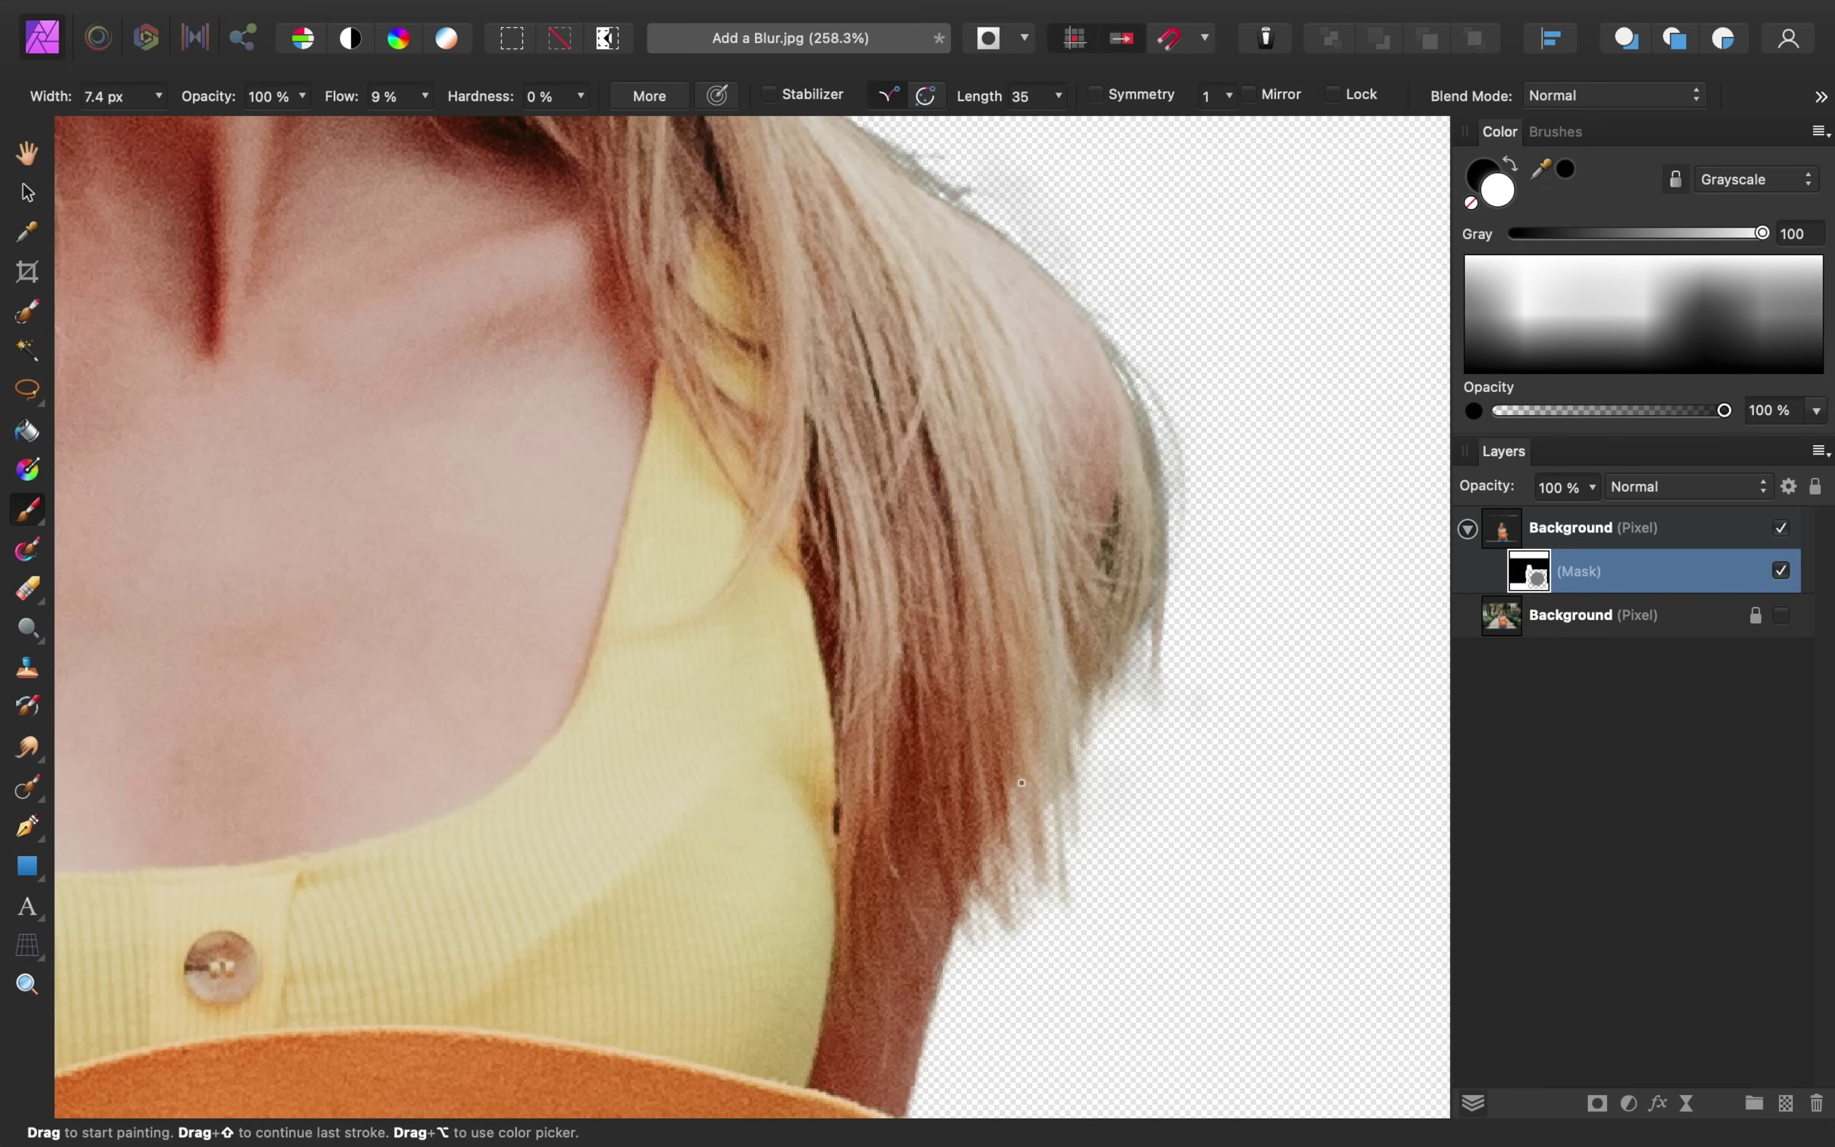
pyautogui.moveTo(1007, 926); pyautogui.dragTo(966, 886)
pyautogui.moveTo(1158, 667); pyautogui.dragTo(1153, 662)
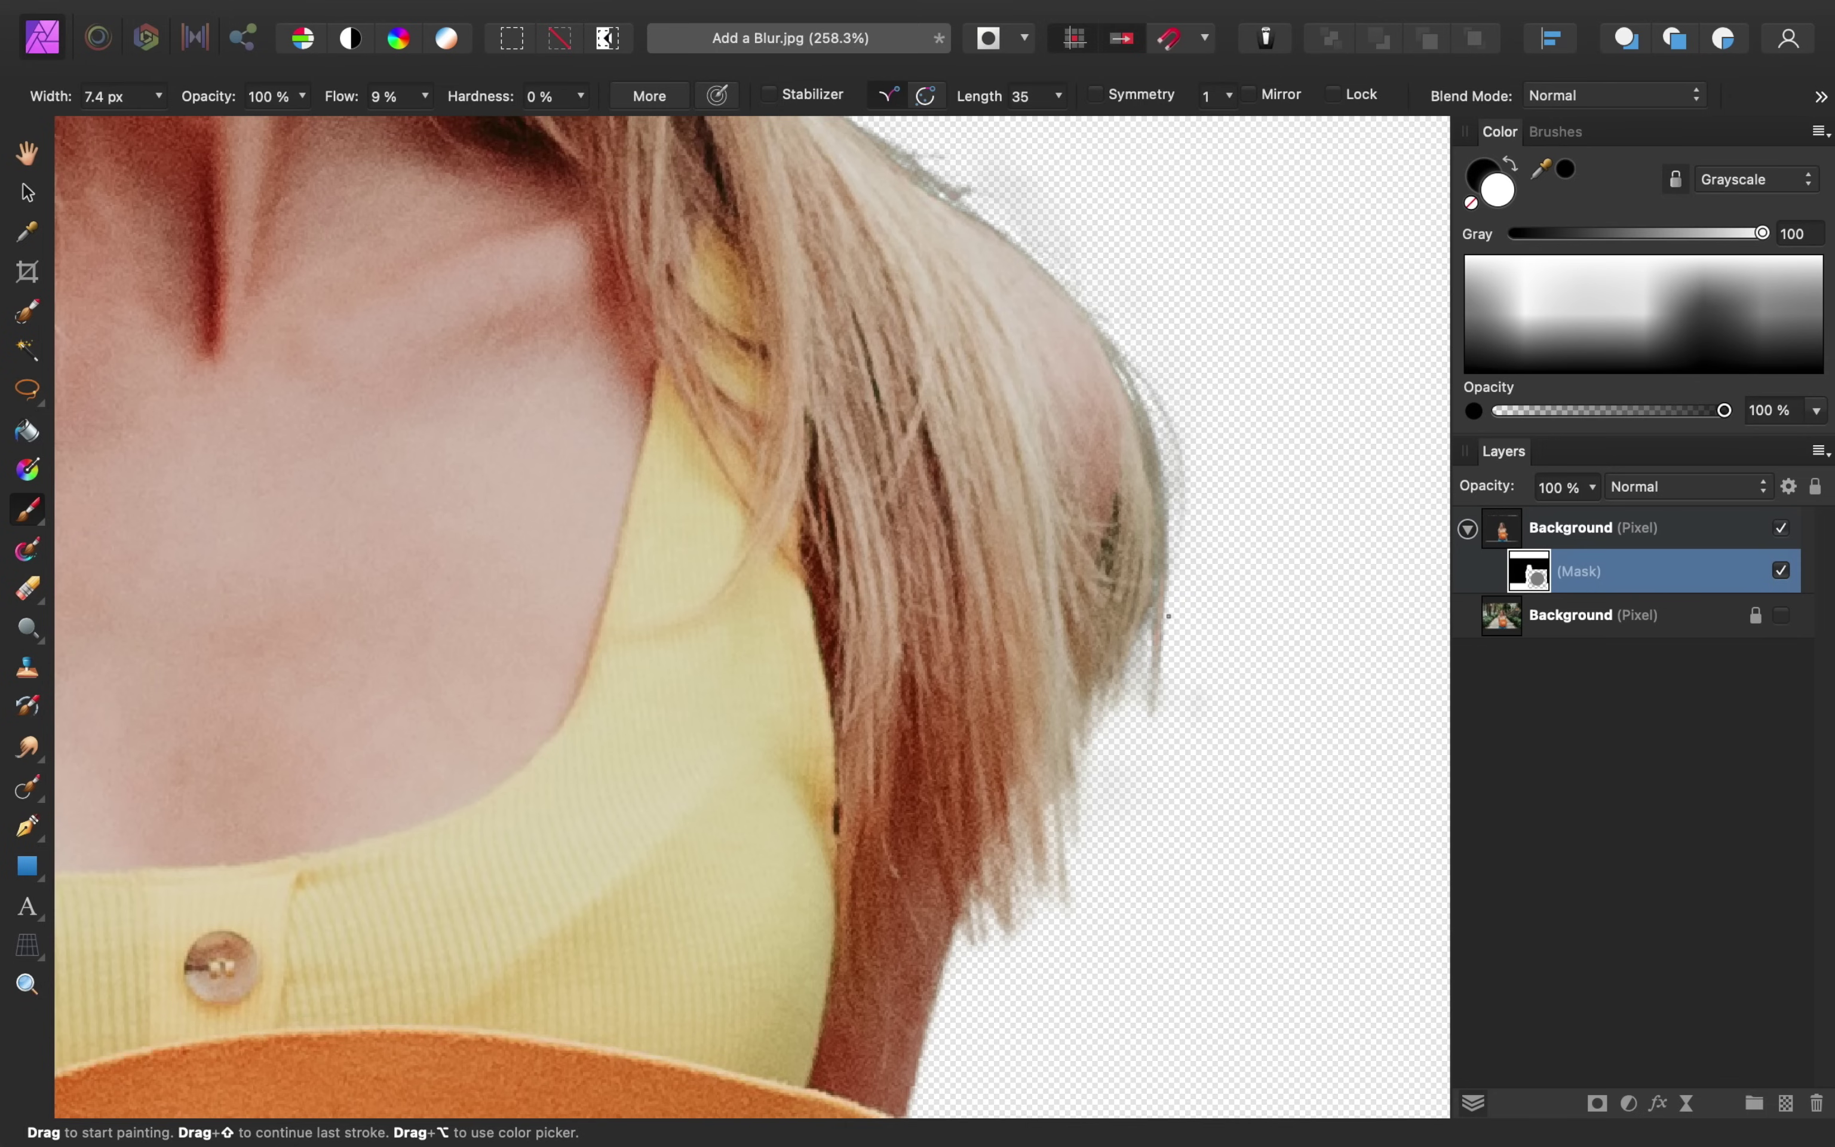
pyautogui.scroll(5, 1168, 616)
pyautogui.press(']')
pyautogui.press(']')
pyautogui.press(']')
pyautogui.press(']')
pyautogui.press(']')
pyautogui.press(']')
pyautogui.press(']')
pyautogui.press(']')
pyautogui.press(']')
pyautogui.press(']')
pyautogui.scroll(5, 835, 312)
pyautogui.press('x')
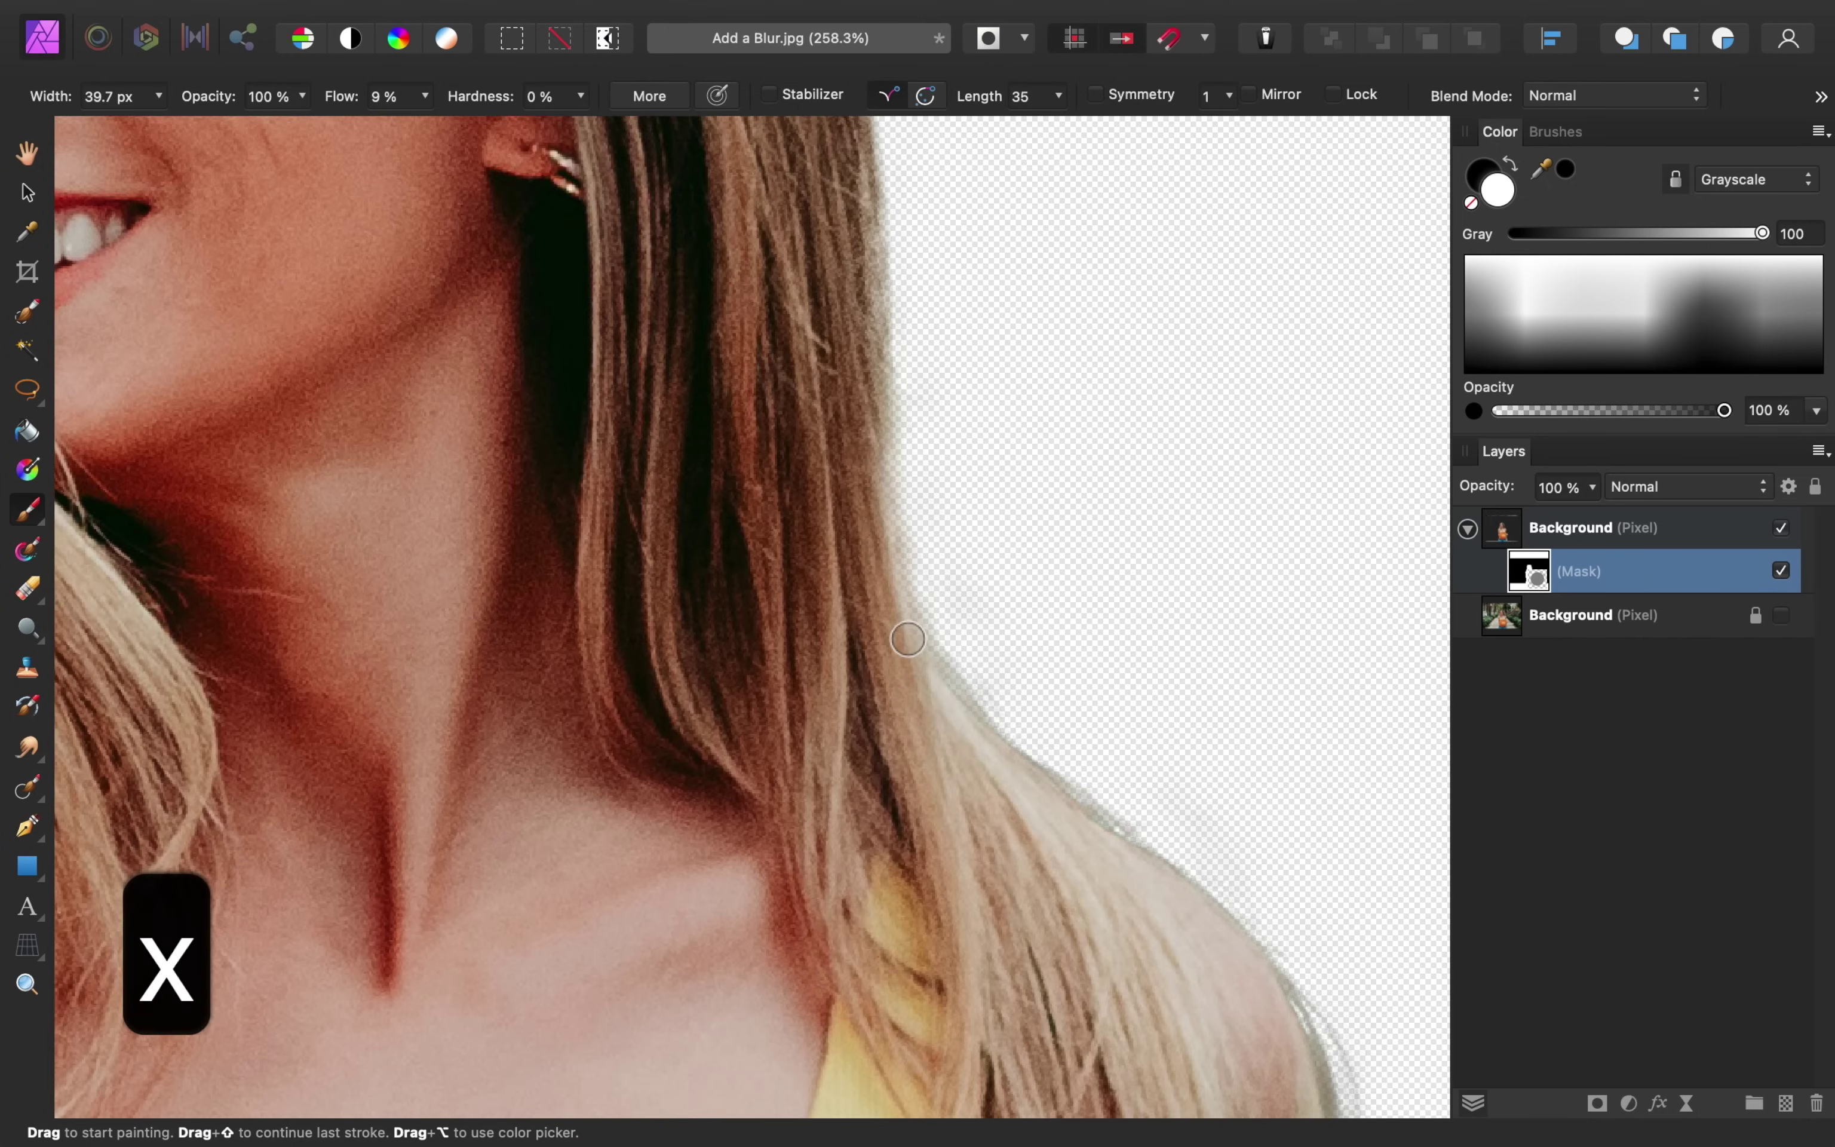
pyautogui.scroll(5, 907, 639)
pyautogui.press('cmd+z')
# Reveal hair strands along the top of the head and down the left edge in white
pyautogui.scroll(5, 1137, 553)
pyautogui.press('[')
pyautogui.press('[')
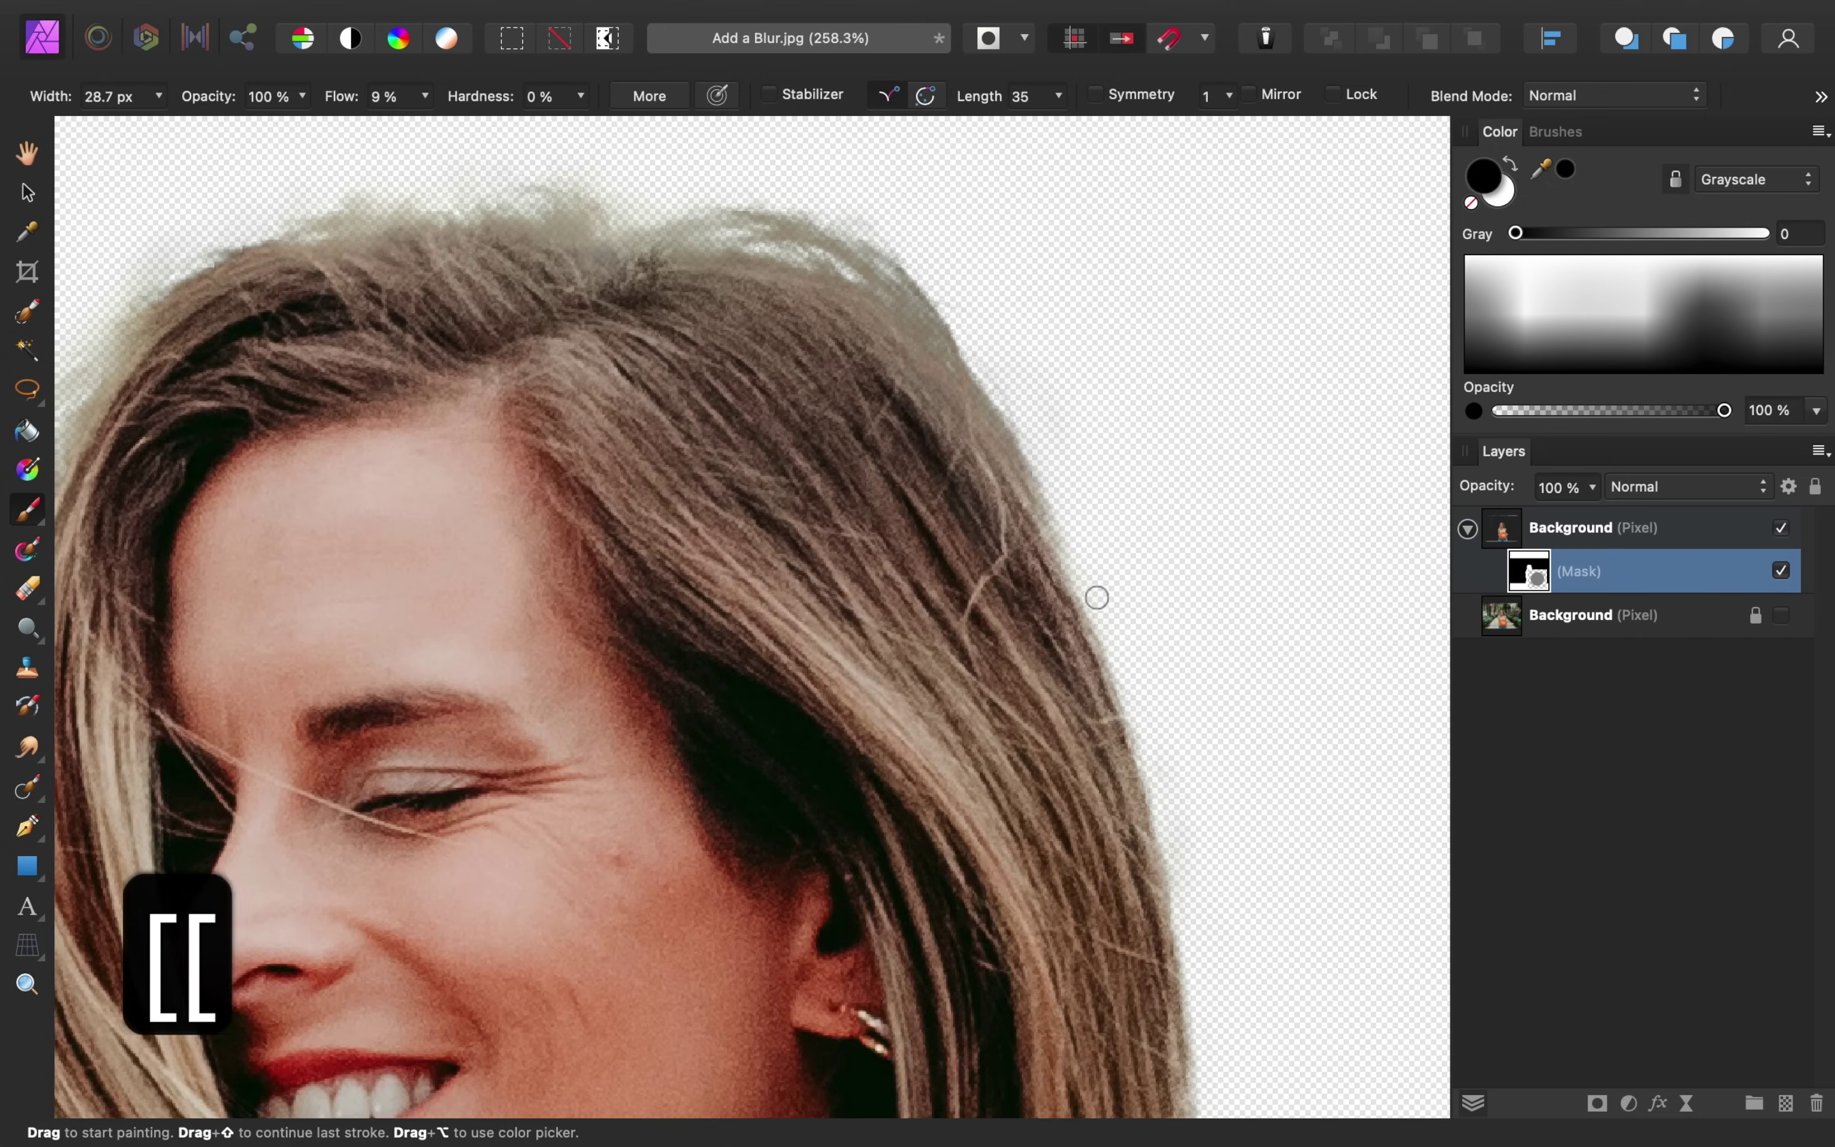
pyautogui.press('[')
pyautogui.press('[')
pyautogui.press('[')
pyautogui.press('[')
pyautogui.press('[')
pyautogui.press('[')
pyautogui.hscroll(-5, 1100, 455)
pyautogui.press('x')
pyautogui.moveTo(1243, 334)
pyautogui.mouseDown()
pyautogui.moveTo(1153, 303)
pyautogui.moveTo(747, 273)
pyautogui.moveTo(565, 303)
pyautogui.mouseUp()
pyautogui.press('x')
pyautogui.press(']')
pyautogui.press(']')
pyautogui.press(']')
pyautogui.press(']')
pyautogui.press(']')
pyautogui.press(']')
pyautogui.press(']')
pyautogui.press(']')
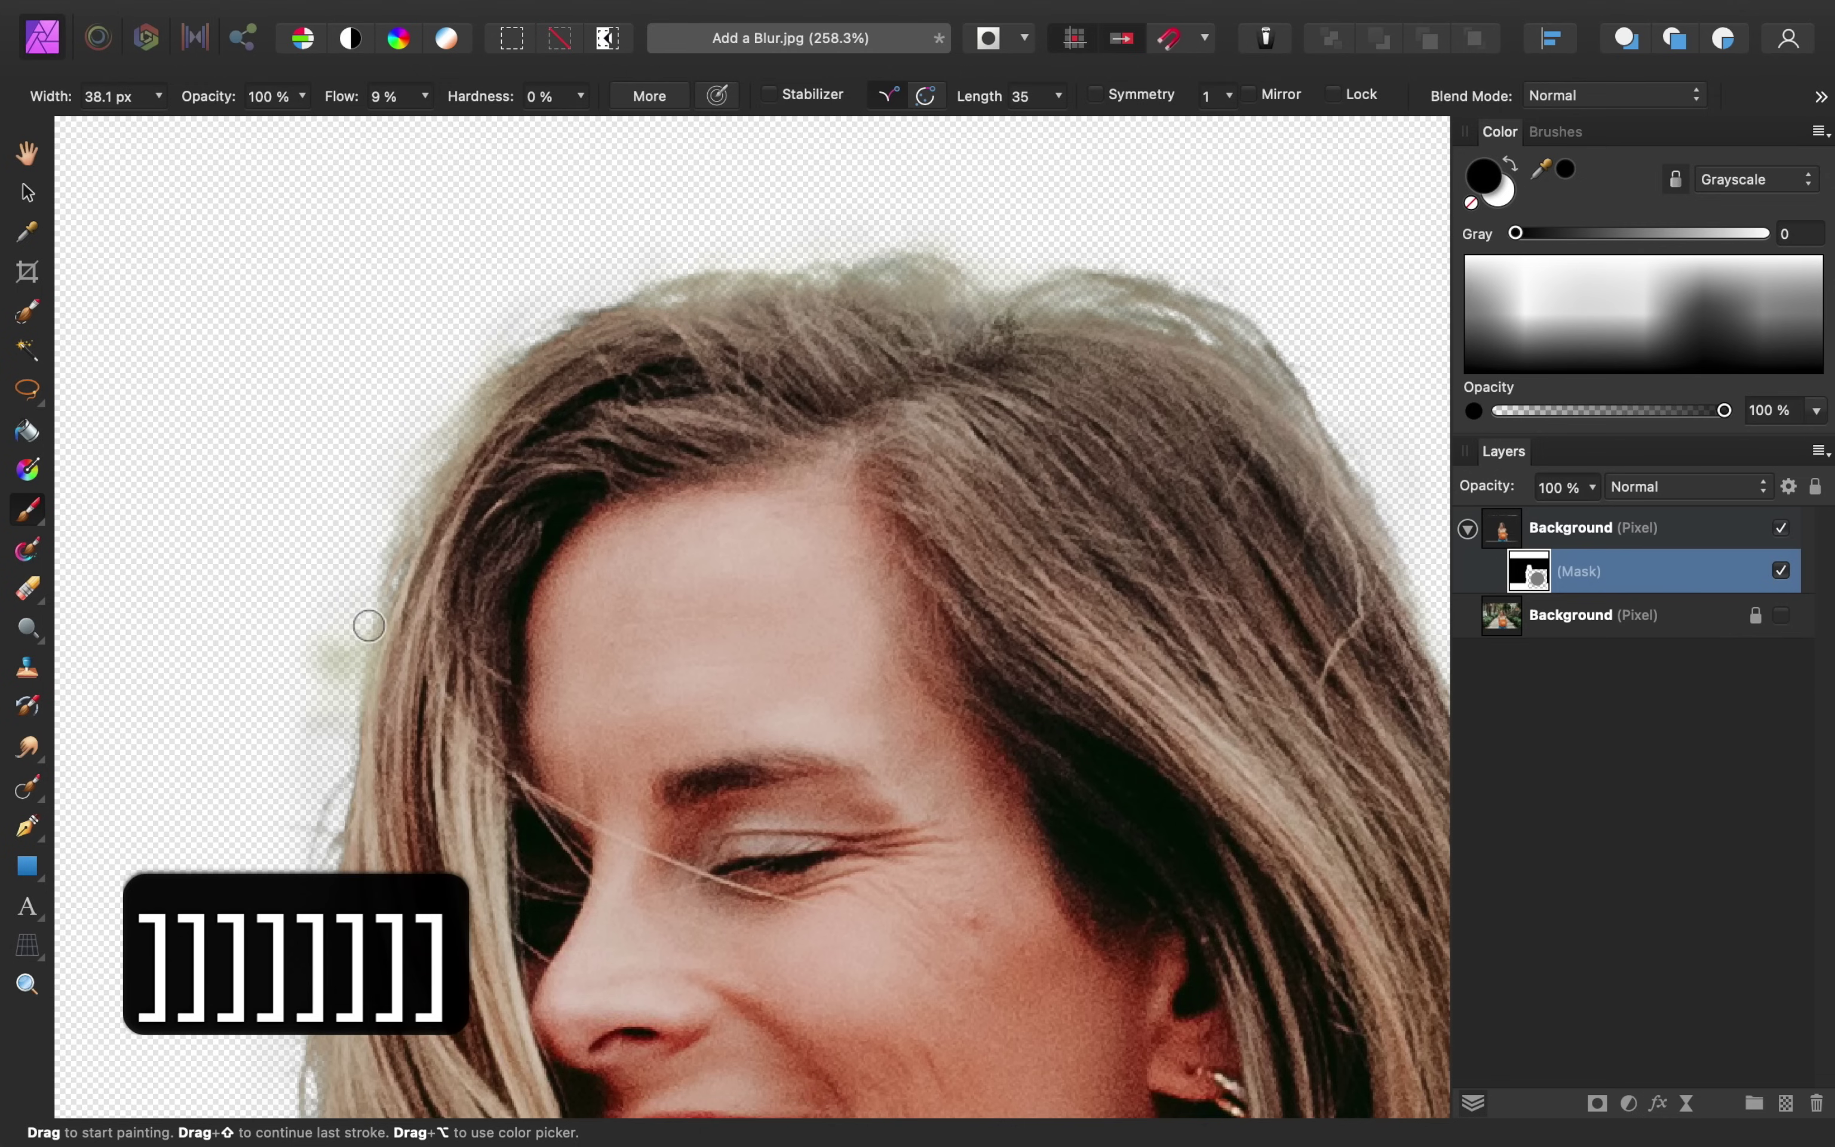
pyautogui.press('[')
pyautogui.press('[')
pyautogui.press('[')
pyautogui.press('[')
pyautogui.press('[')
pyautogui.press('[')
pyautogui.press('[')
pyautogui.press('[')
pyautogui.press('[')
pyautogui.press('[')
pyautogui.press('[')
pyautogui.press('x')
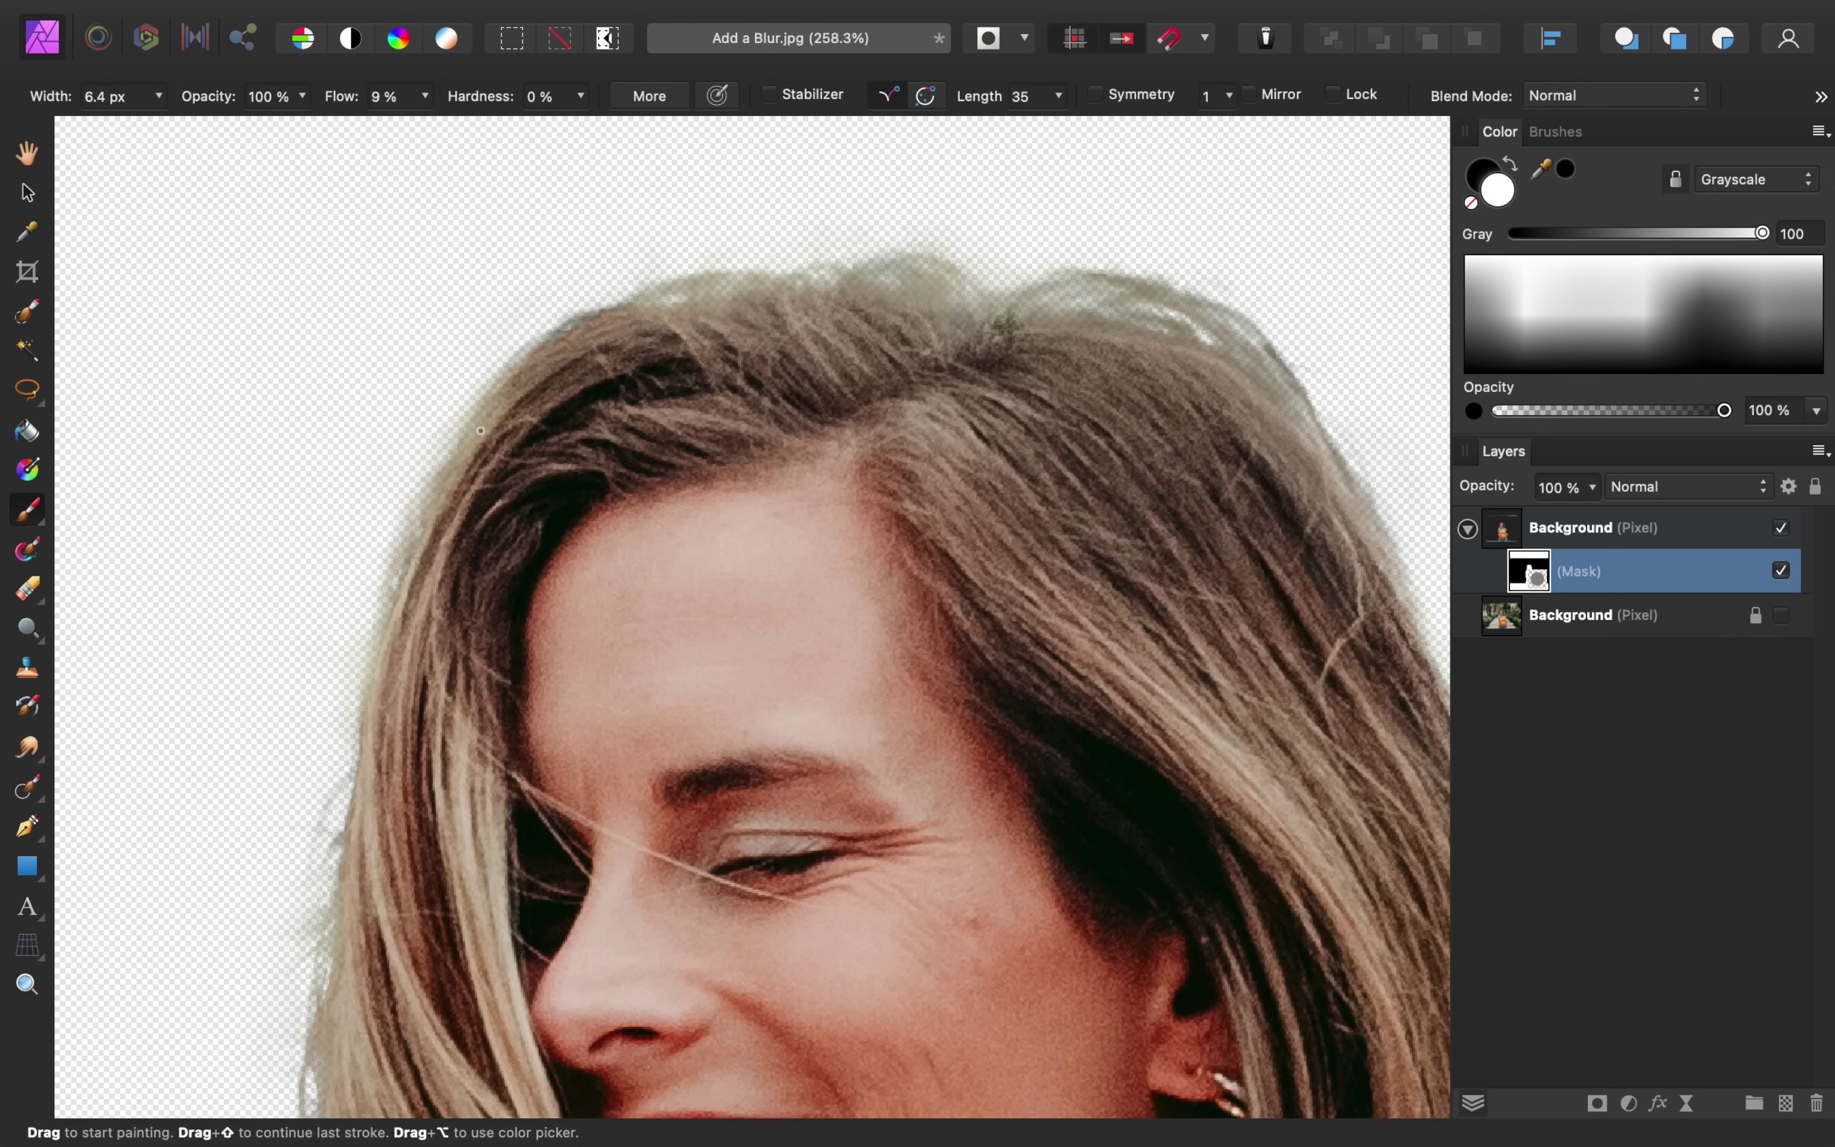
pyautogui.moveTo(473, 439); pyautogui.dragTo(371, 679)
# Undo the left-edge stroke and fit the whole image in view
pyautogui.scroll(-10, 531, 667)
pyautogui.press('super+z')
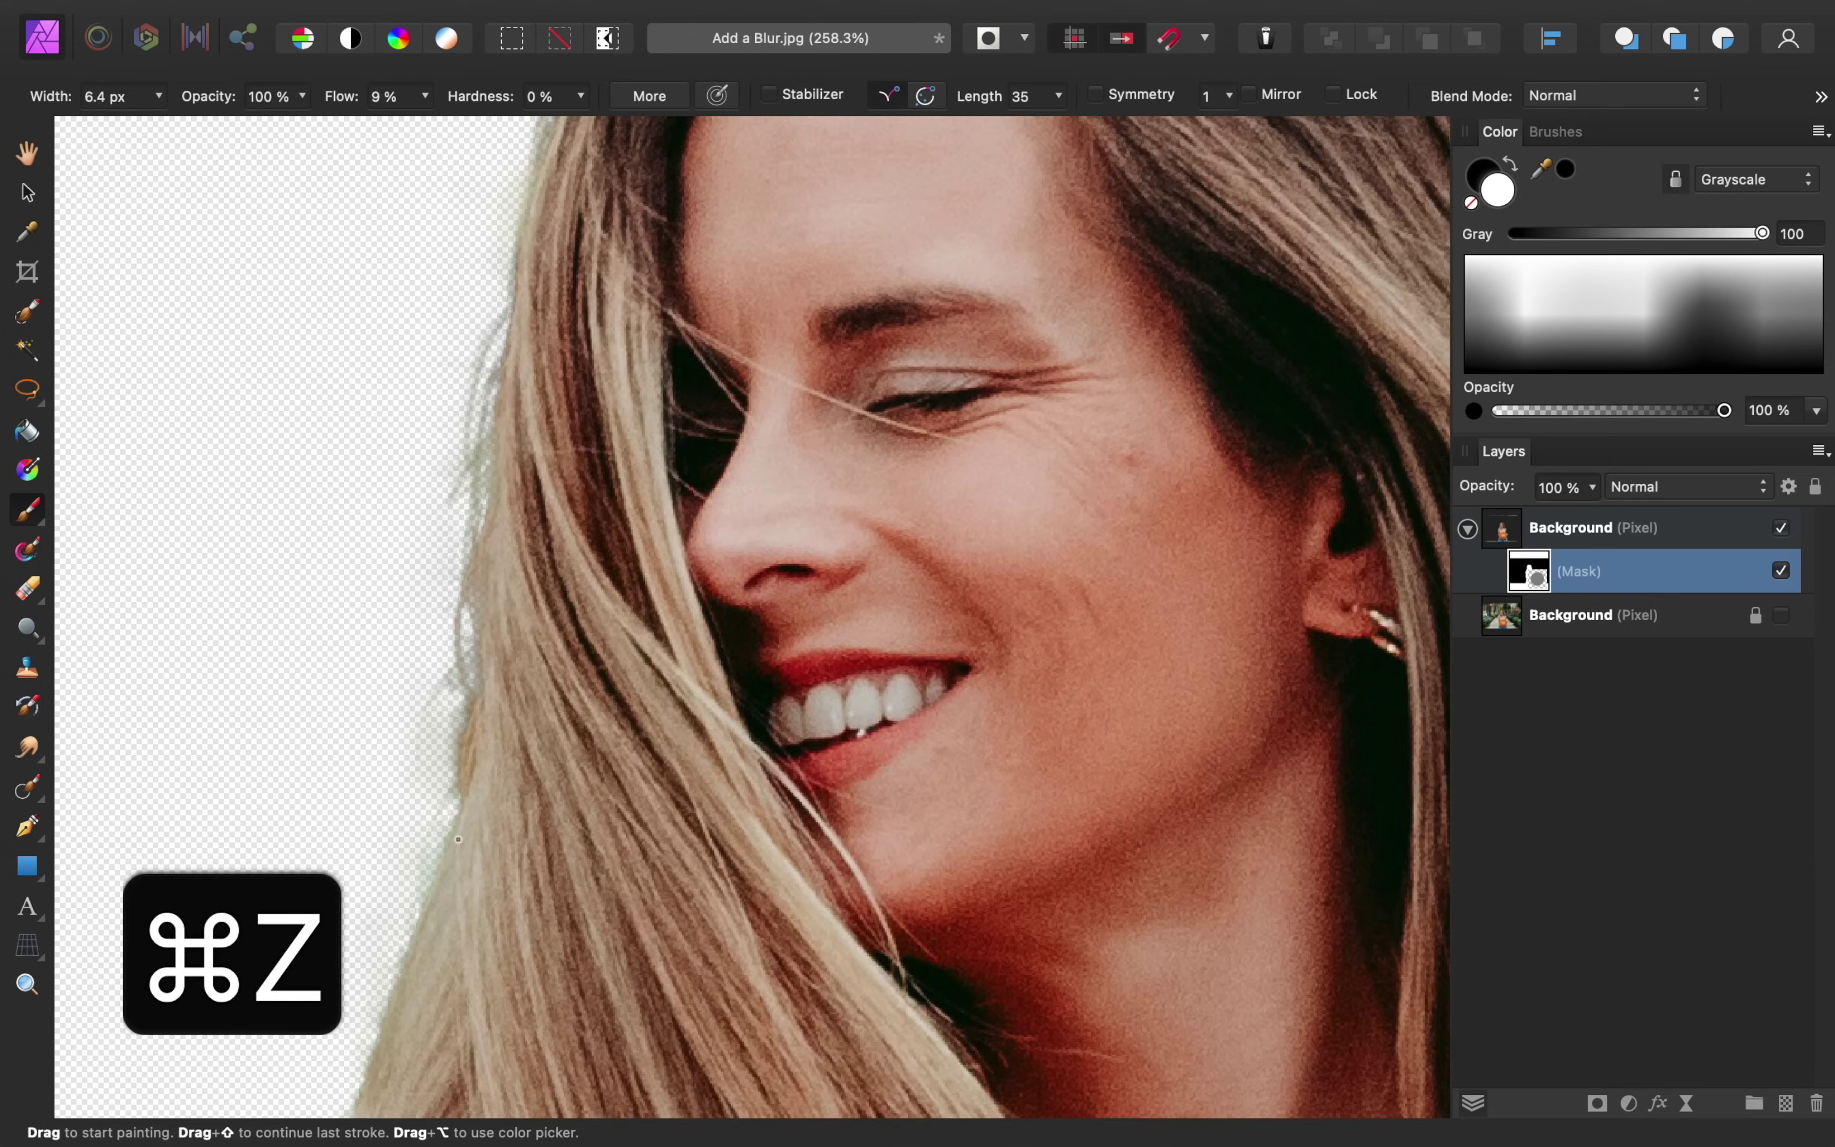
pyautogui.press('x')
pyautogui.scroll(-5, 588, 662)
pyautogui.press('x')
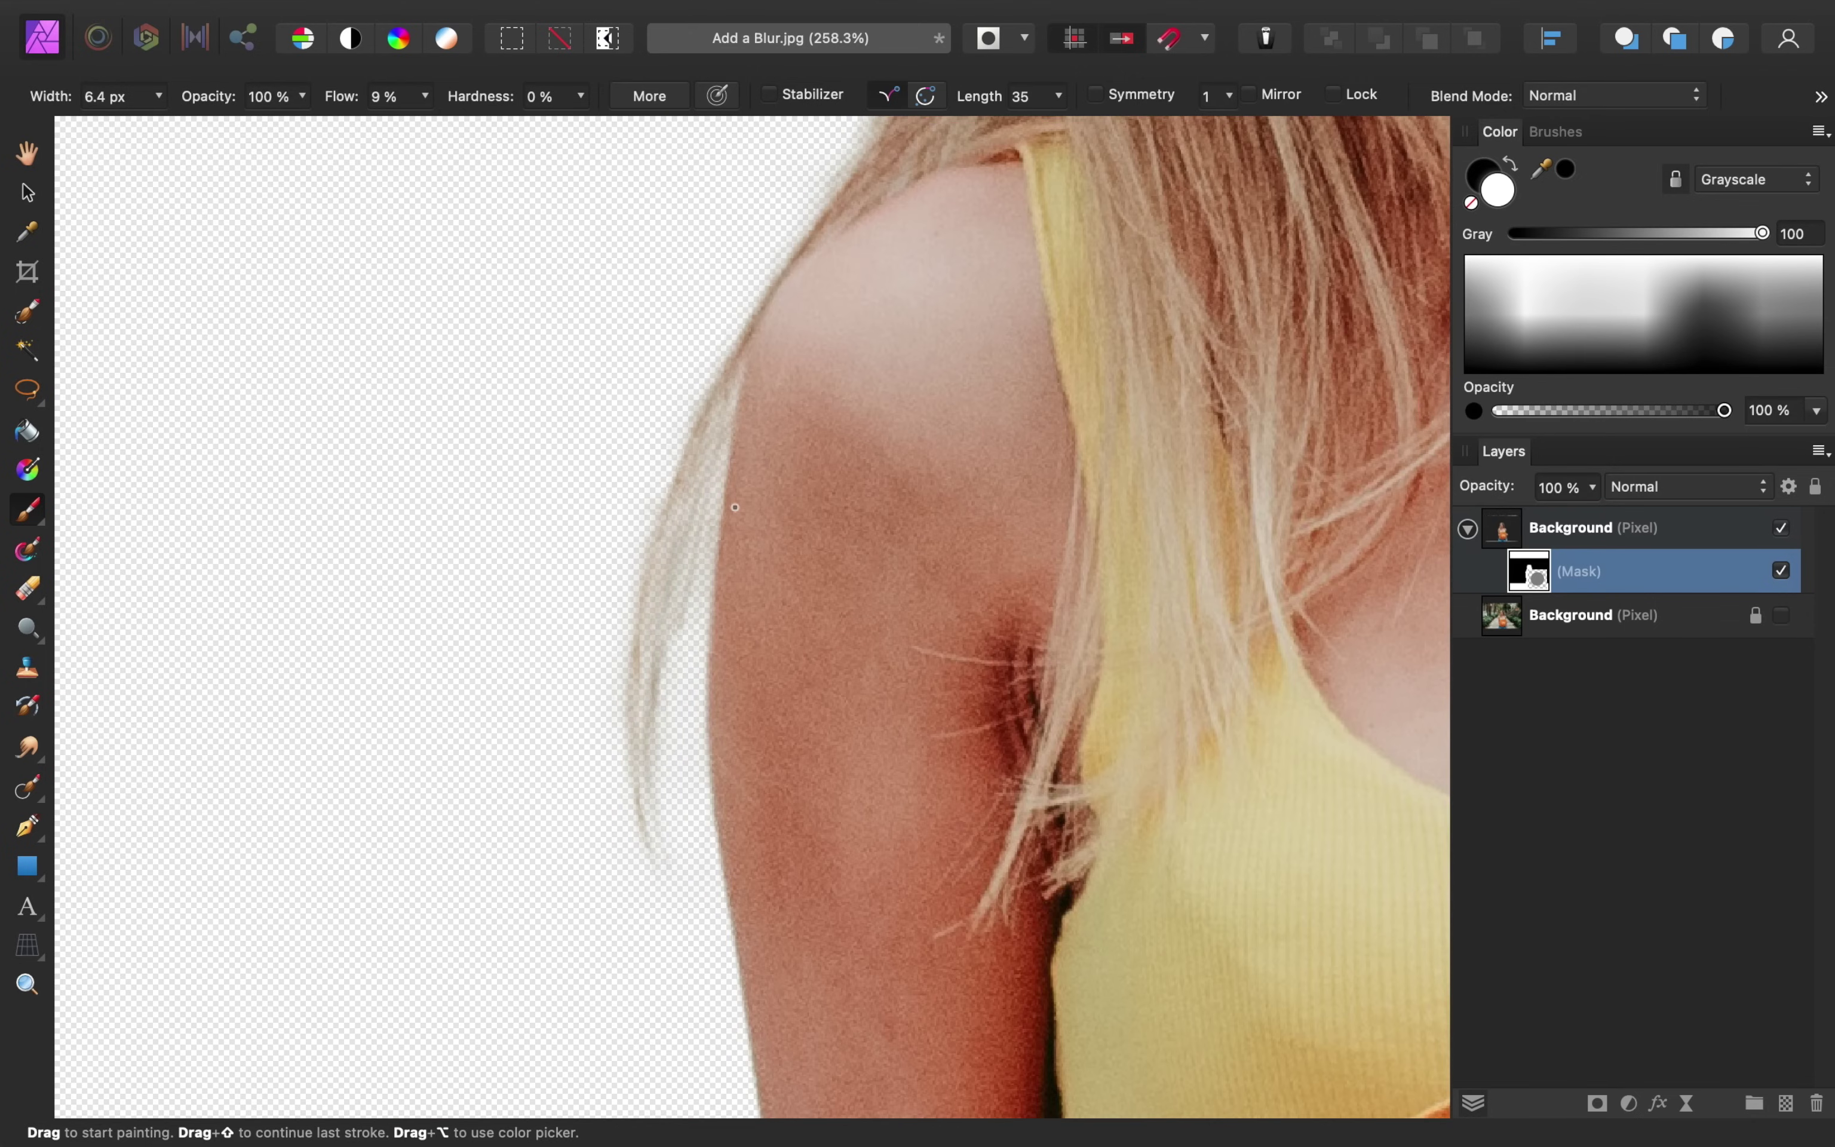
pyautogui.press('super+0')
pyautogui.scroll(3, 734, 507)
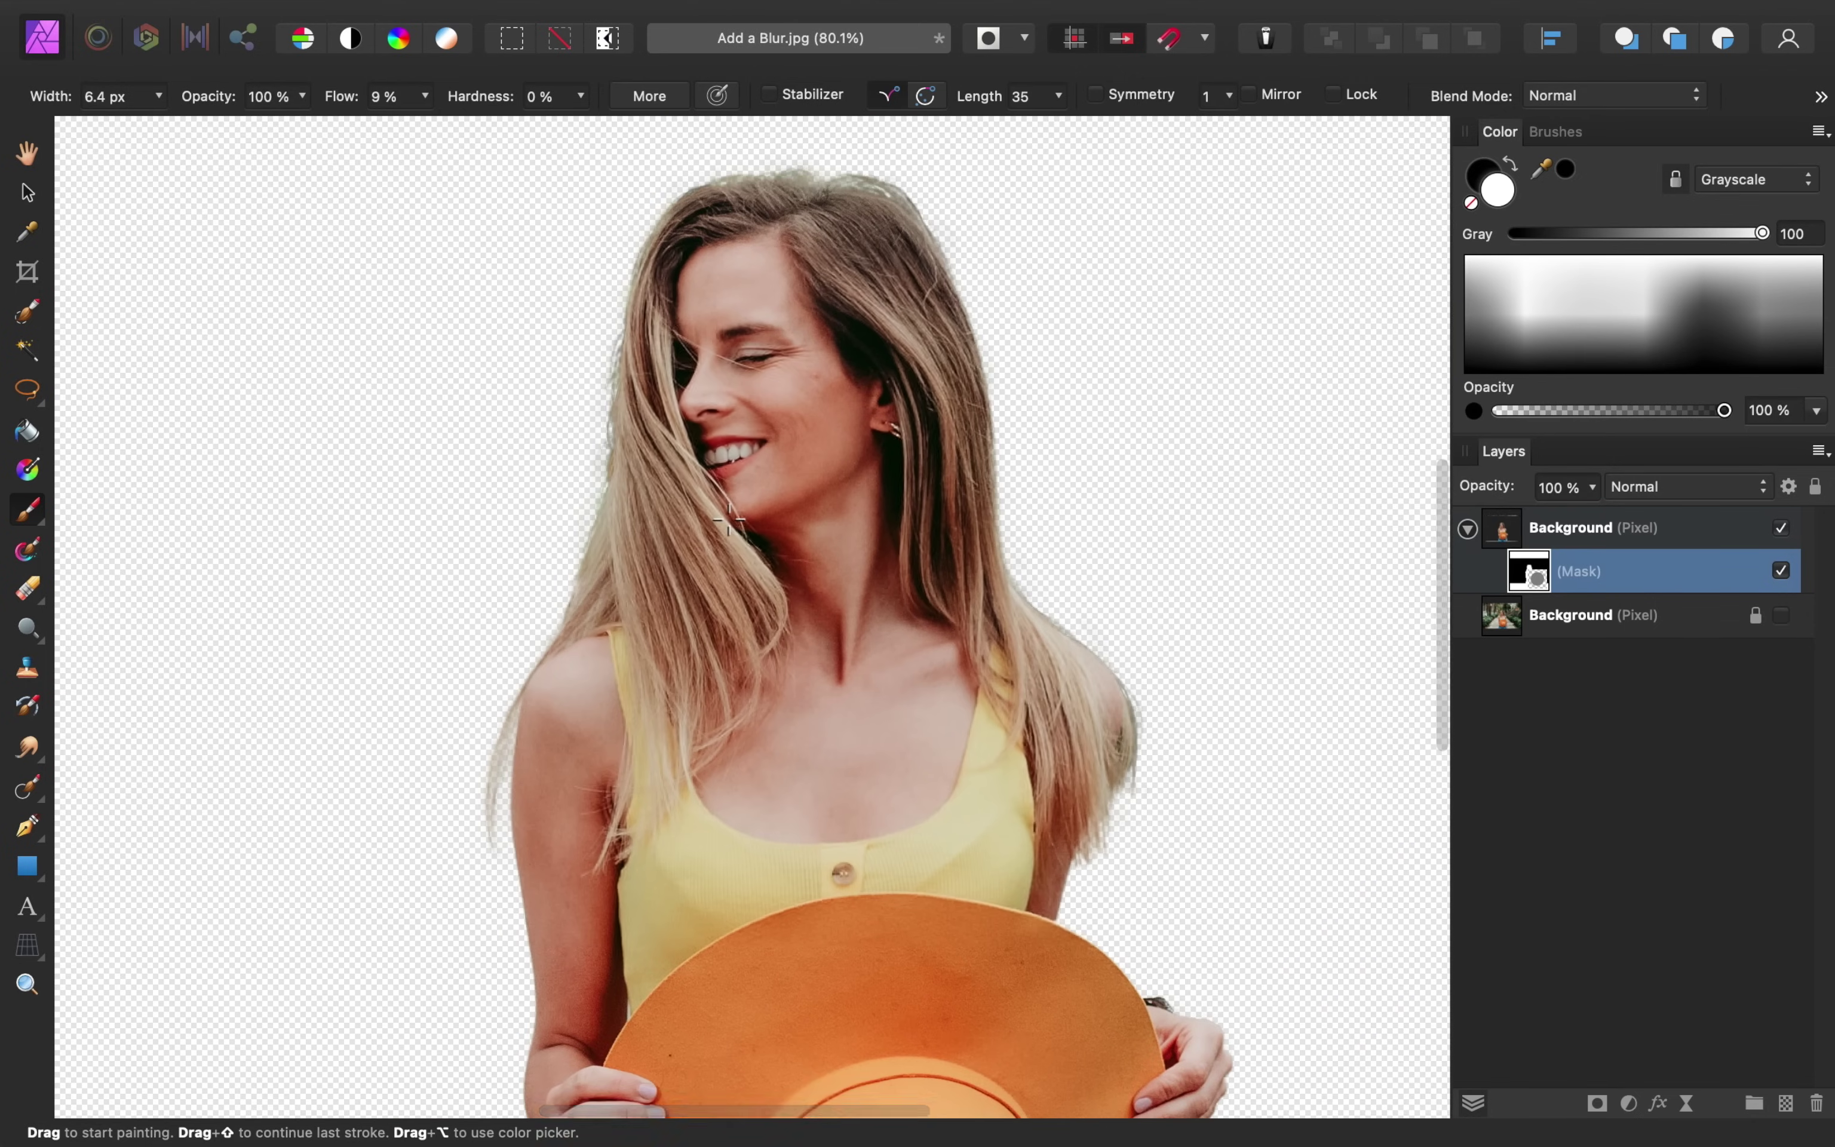
# Fit the image in view, show the original Background layer again and select it
pyautogui.hscroll(-2, 735, 515)
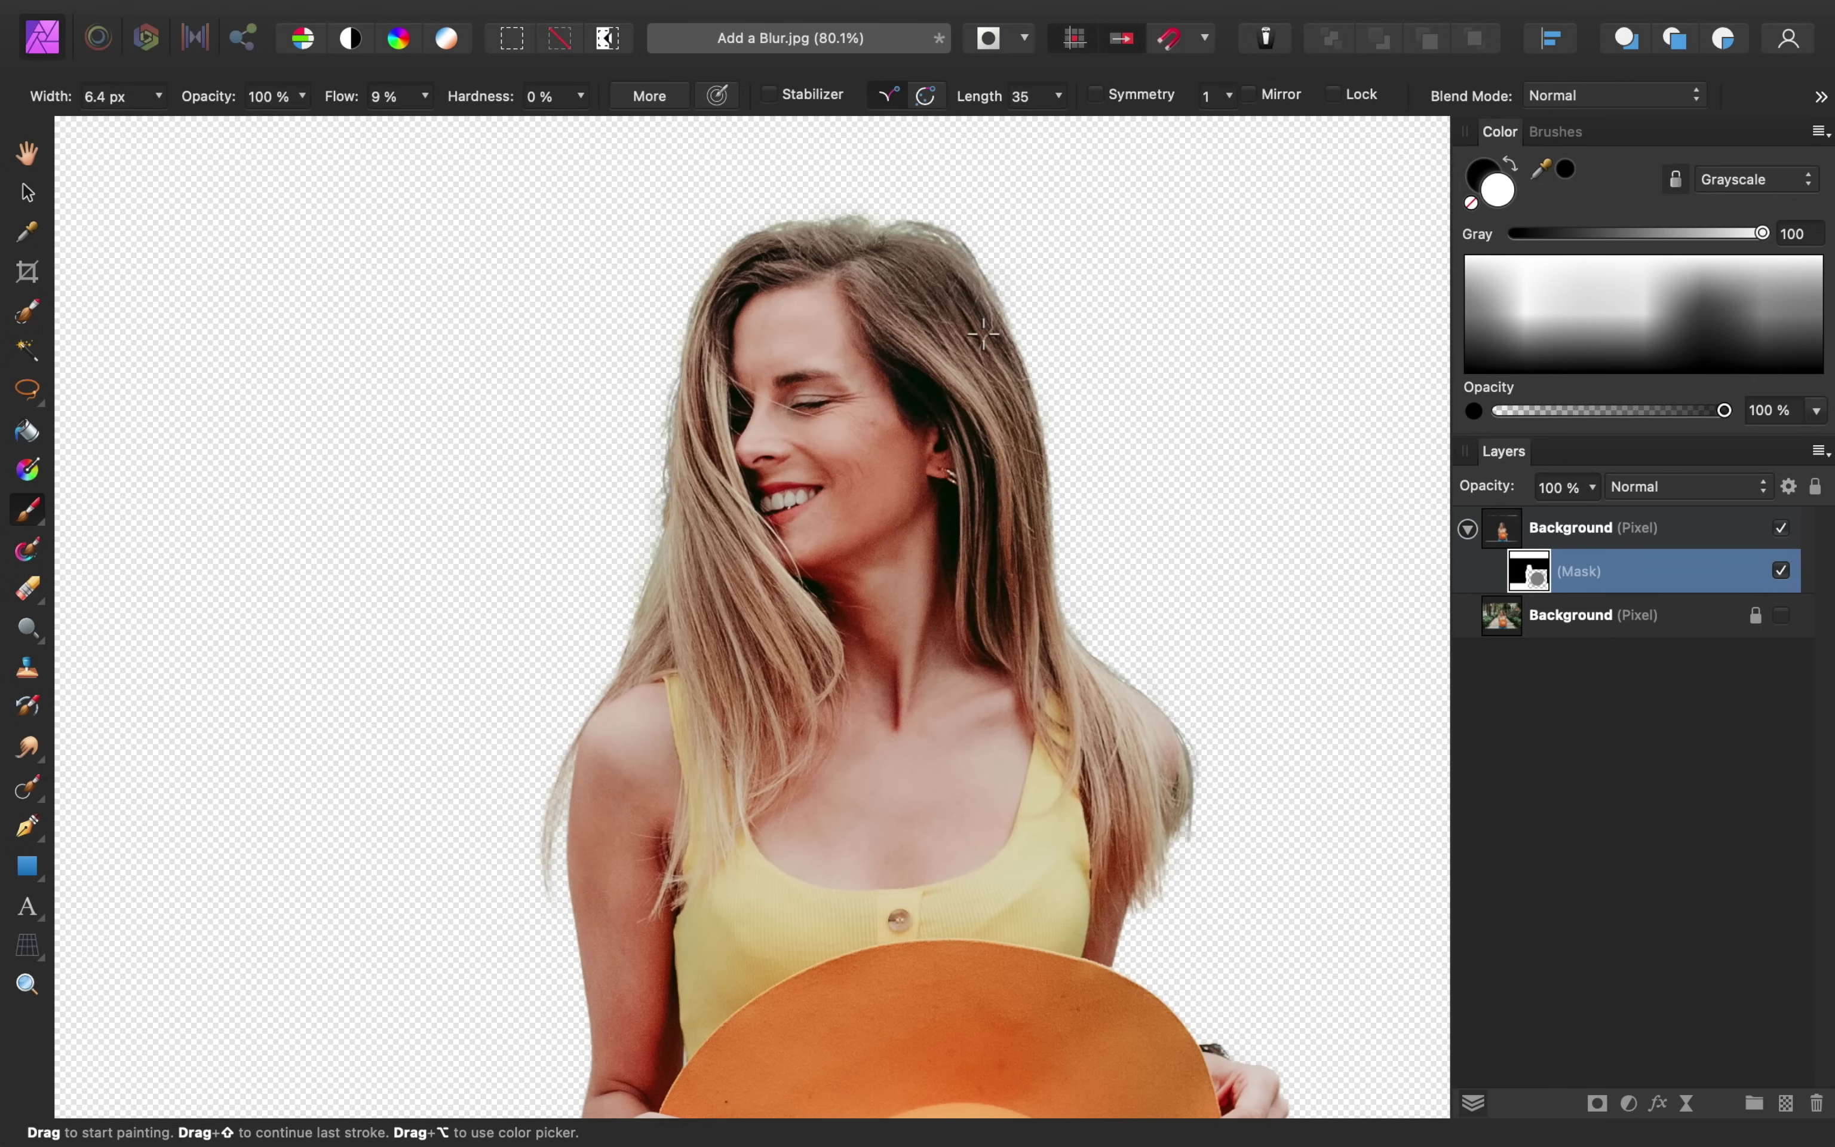
pyautogui.press('super+0')
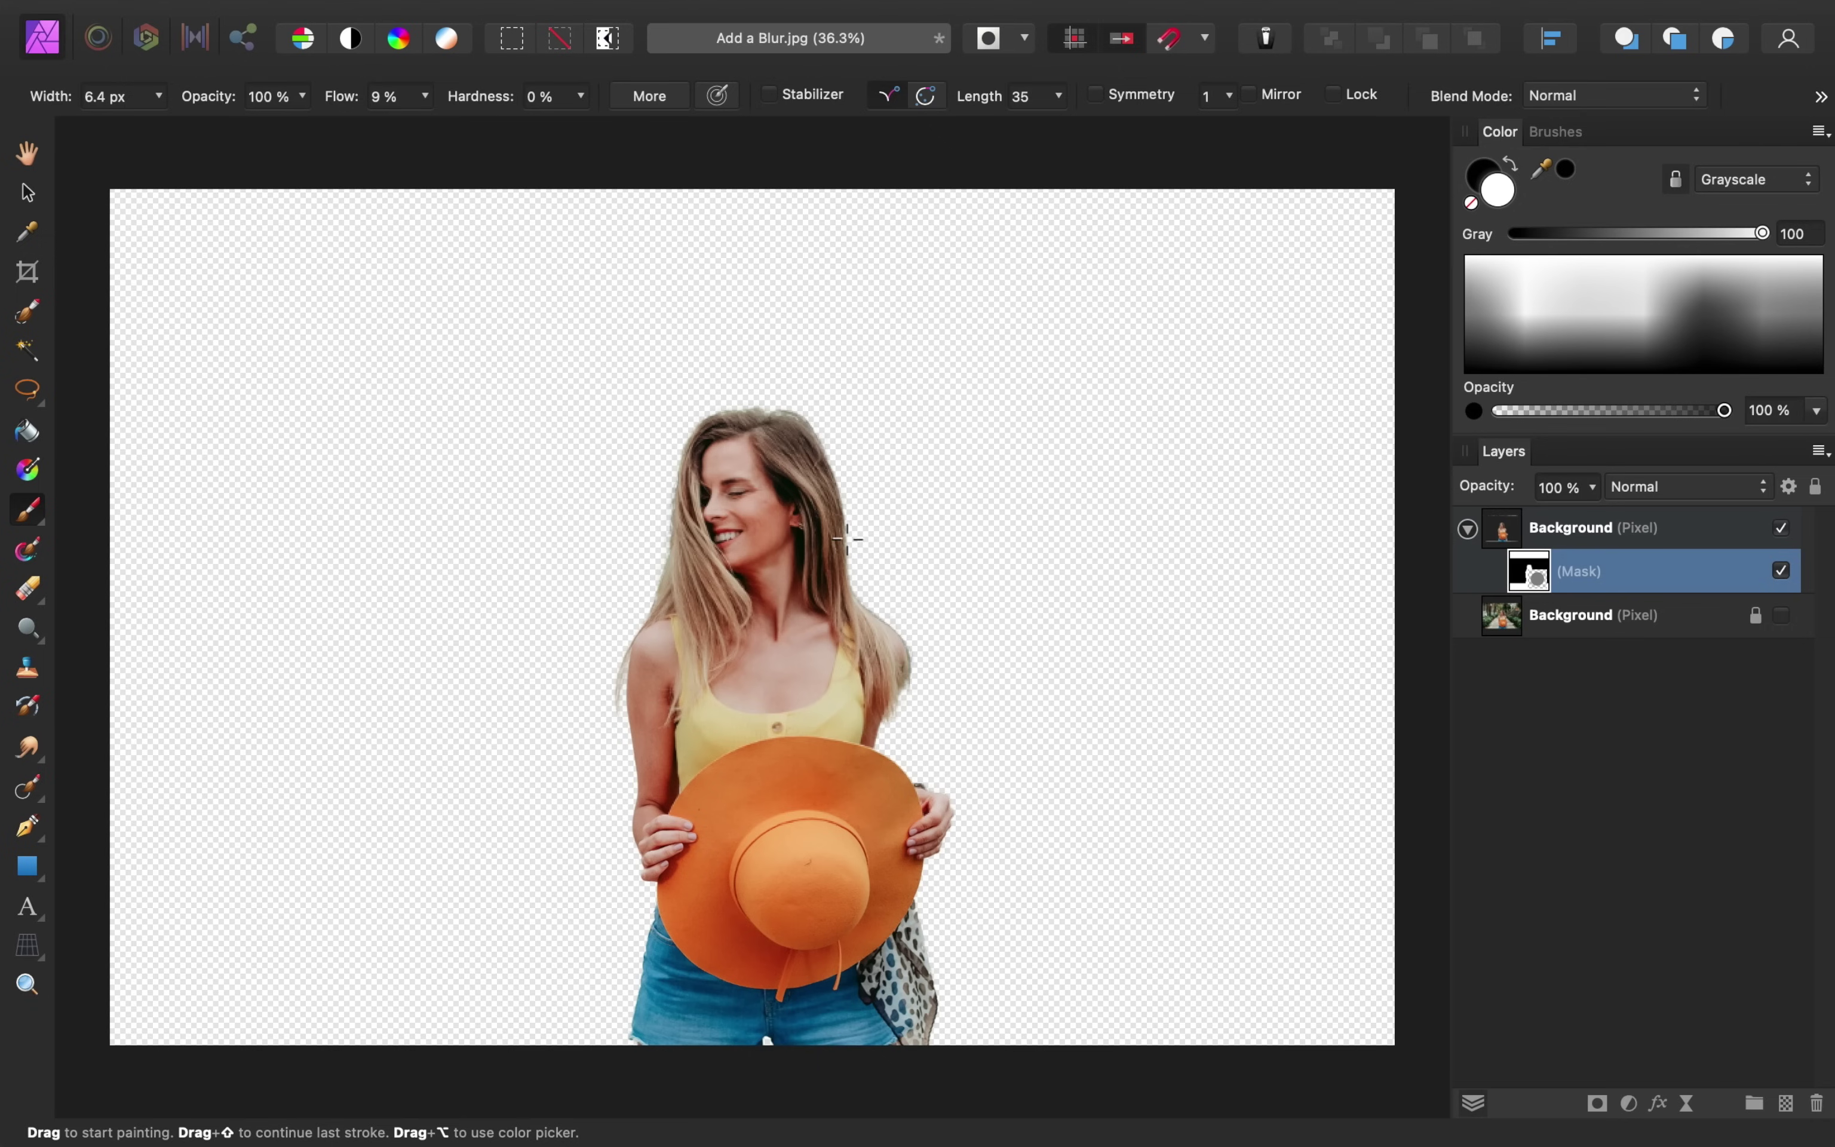
pyautogui.click(1781, 615)
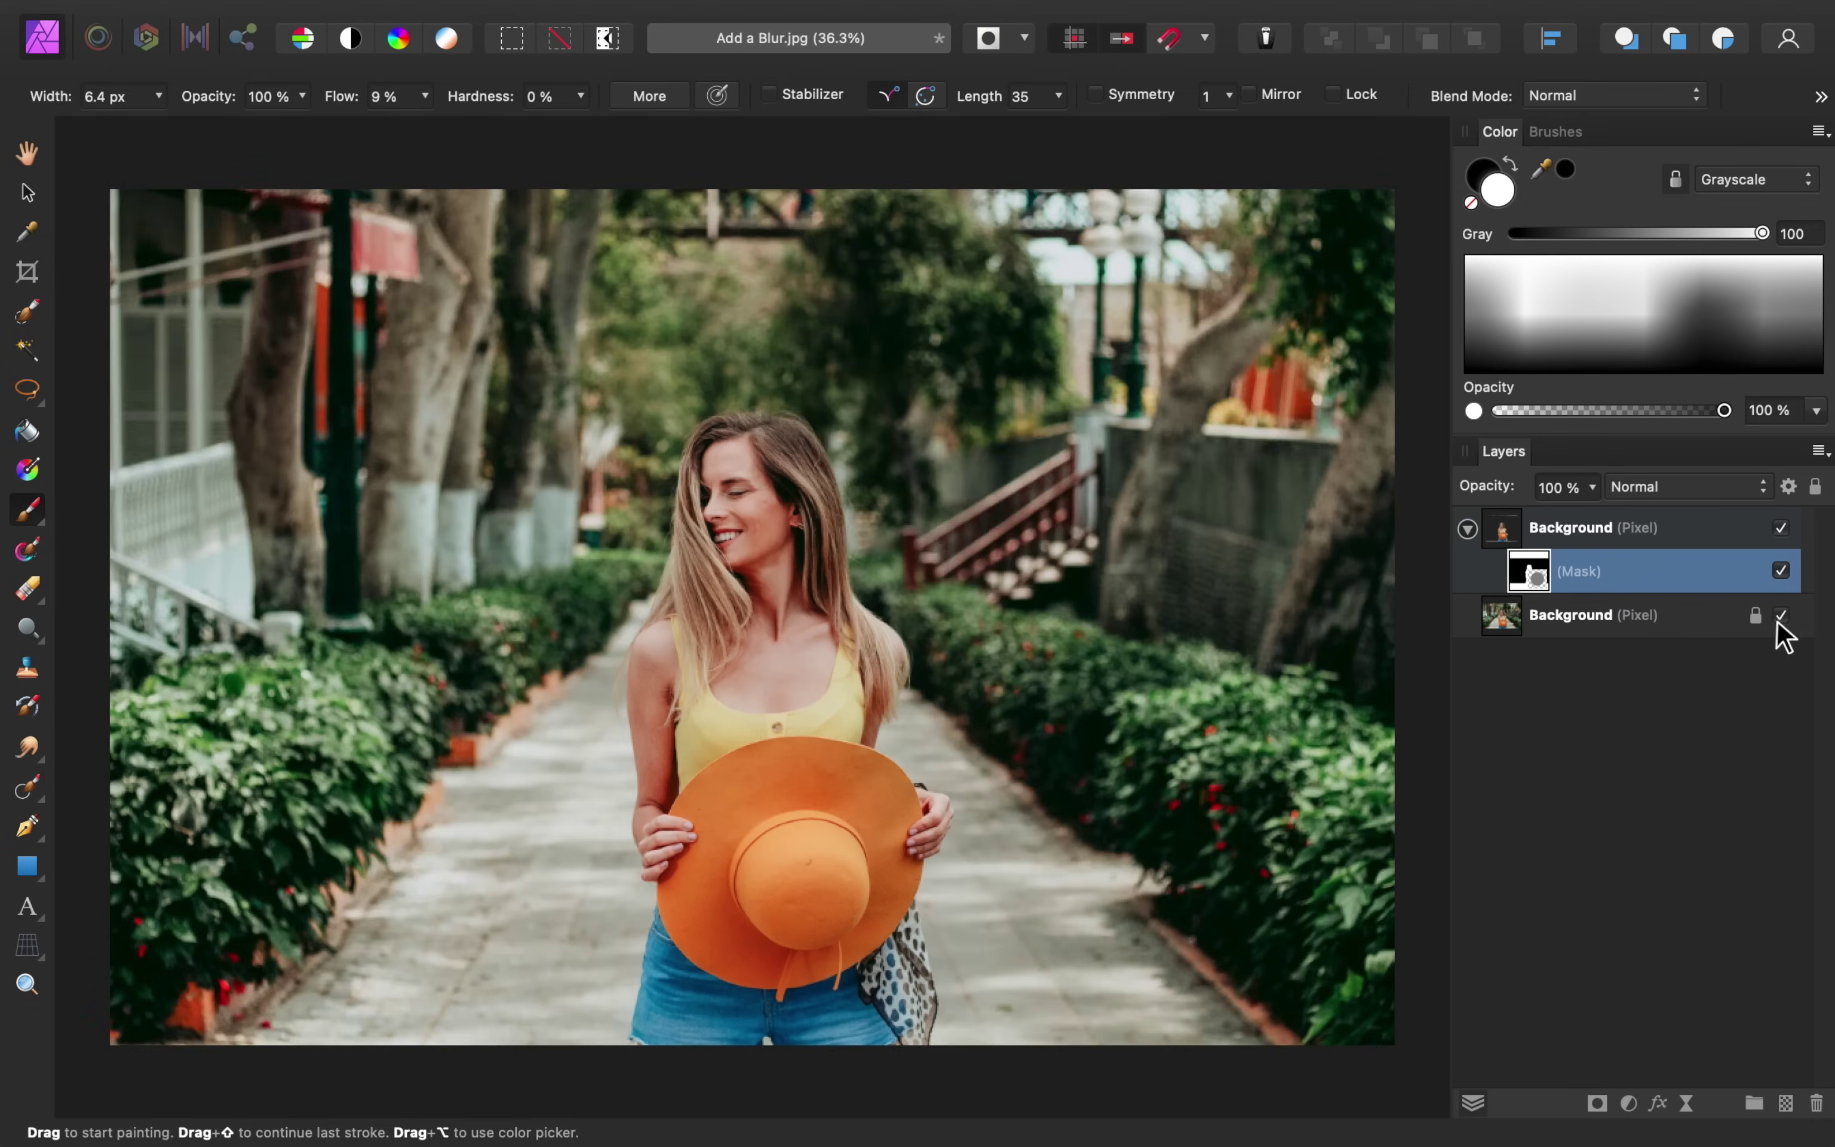
pyautogui.click(1704, 636)
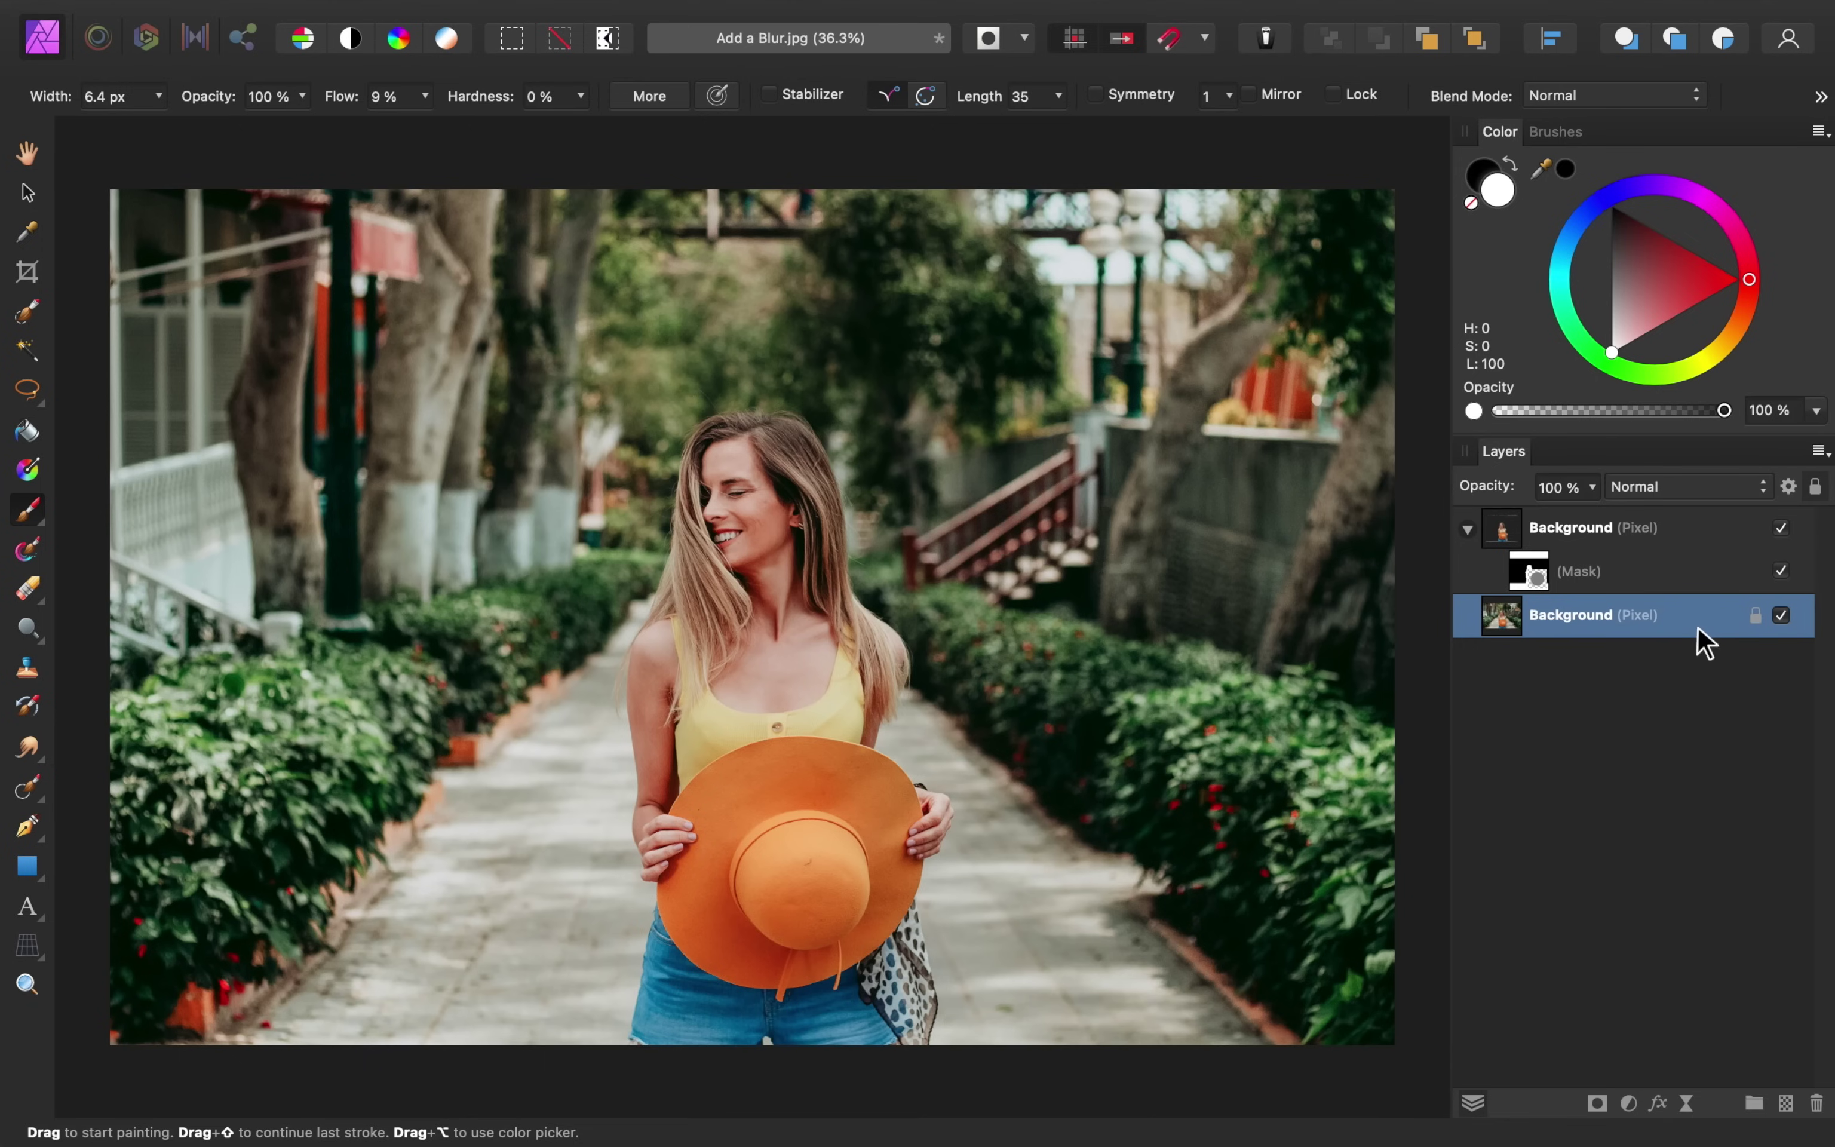
# Add a live Gaussian Blur of 42.5 px radius with Preserve Alpha to the original layer
pyautogui.click(1686, 1104)
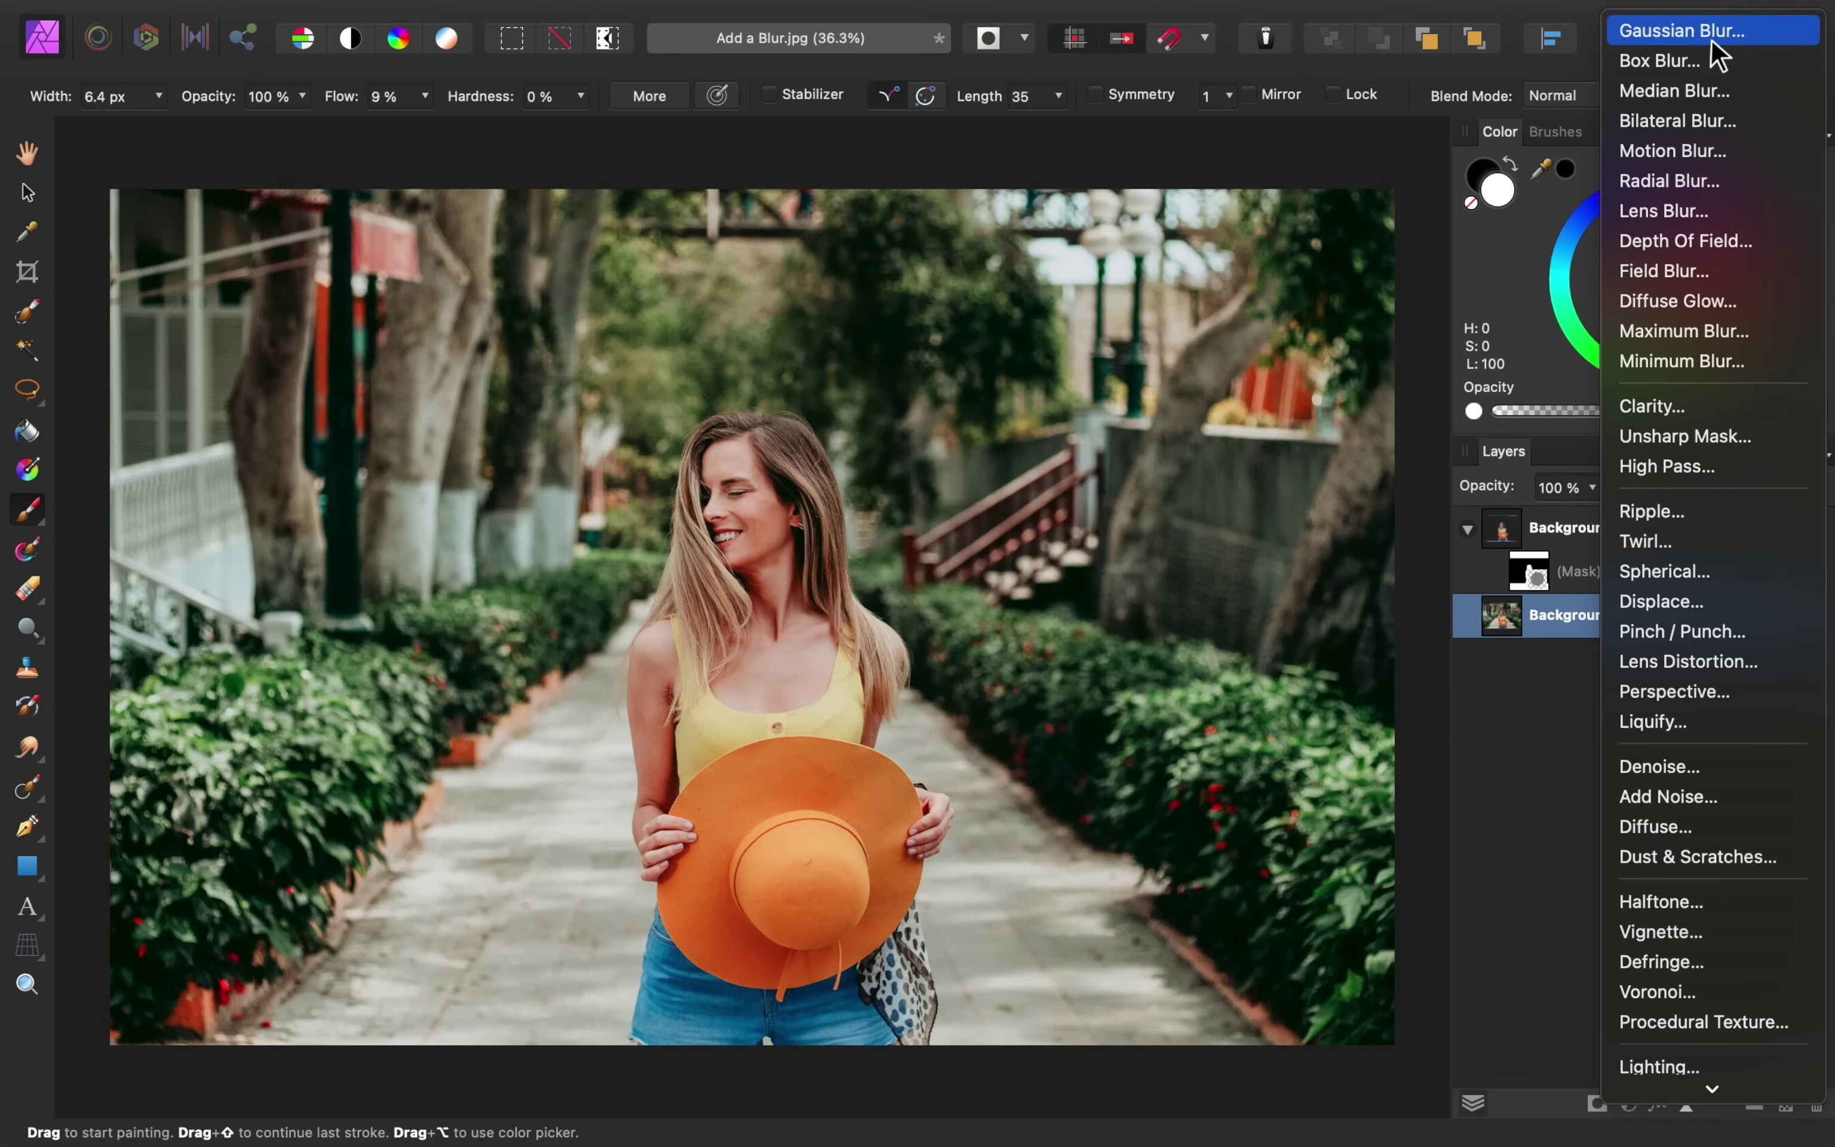
pyautogui.press('Escape')
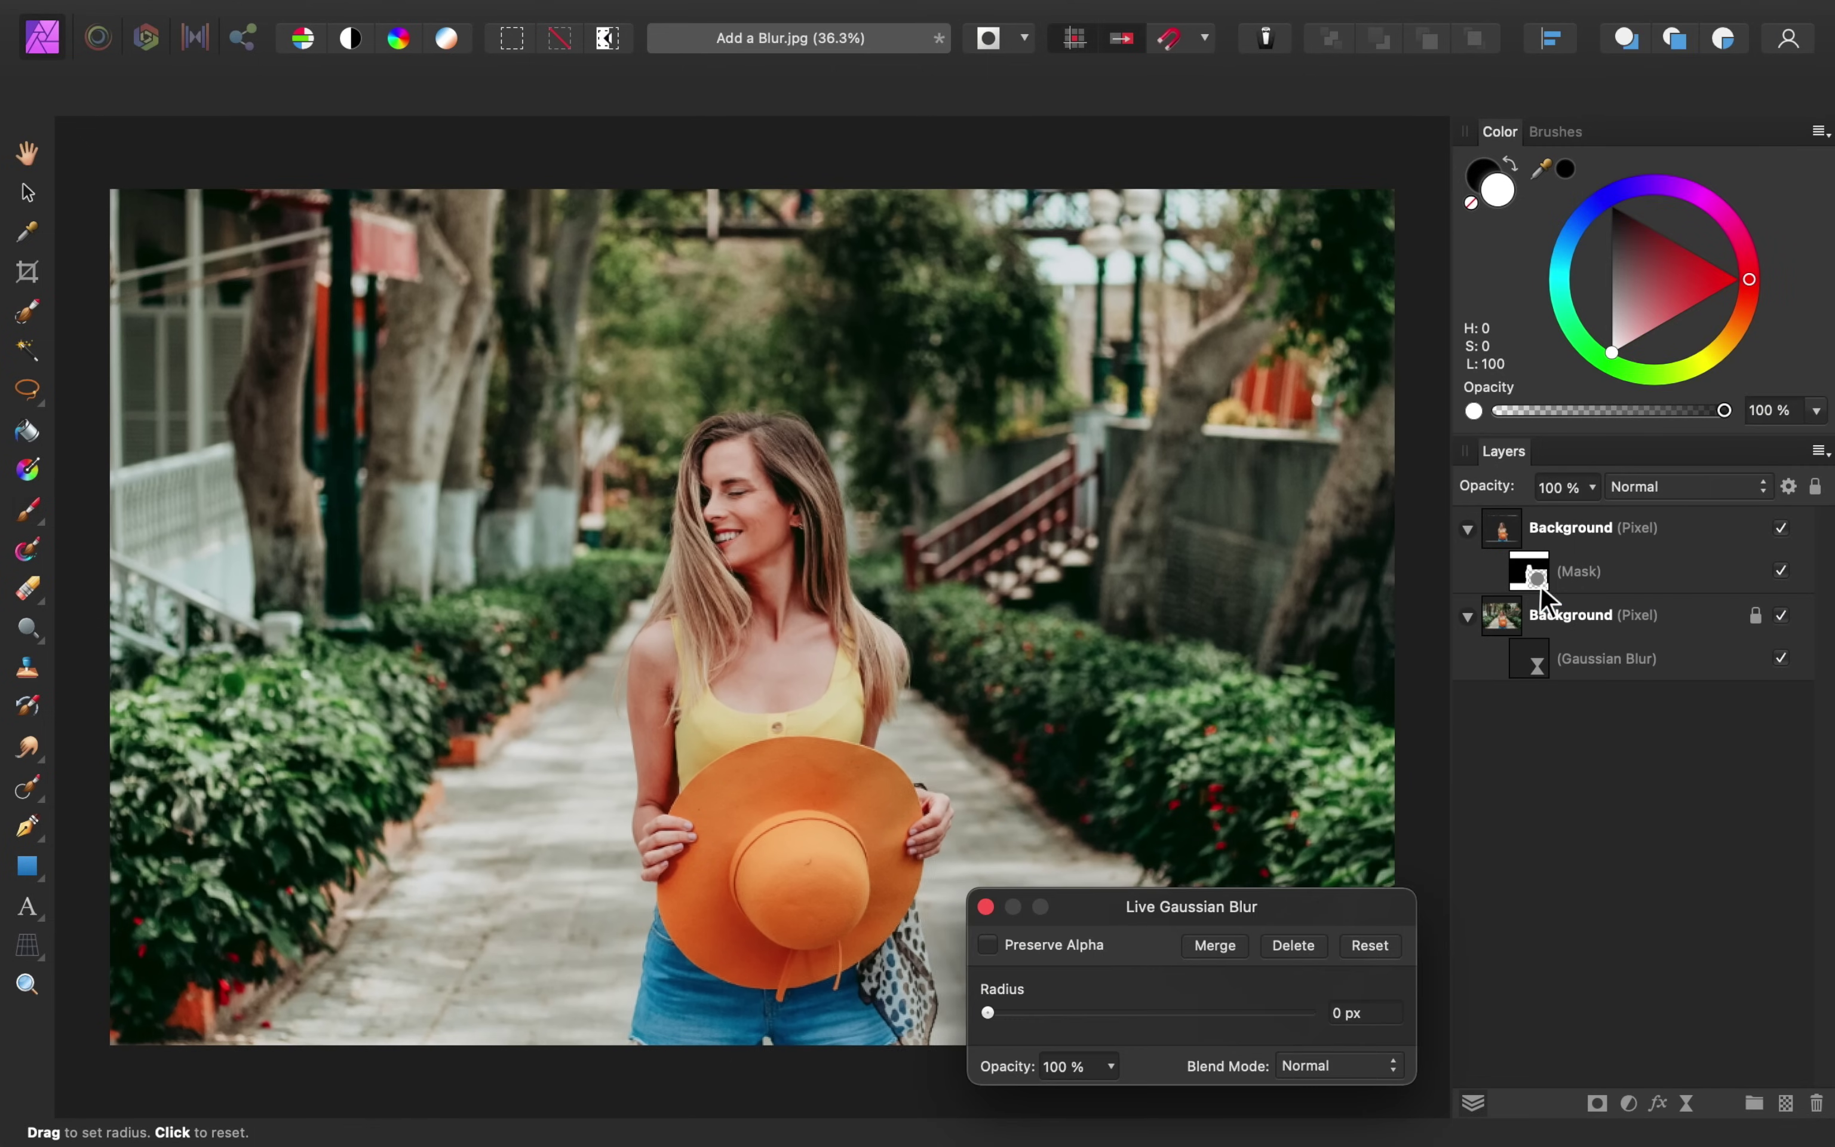
pyautogui.moveTo(1008, 1016); pyautogui.dragTo(1247, 1012)
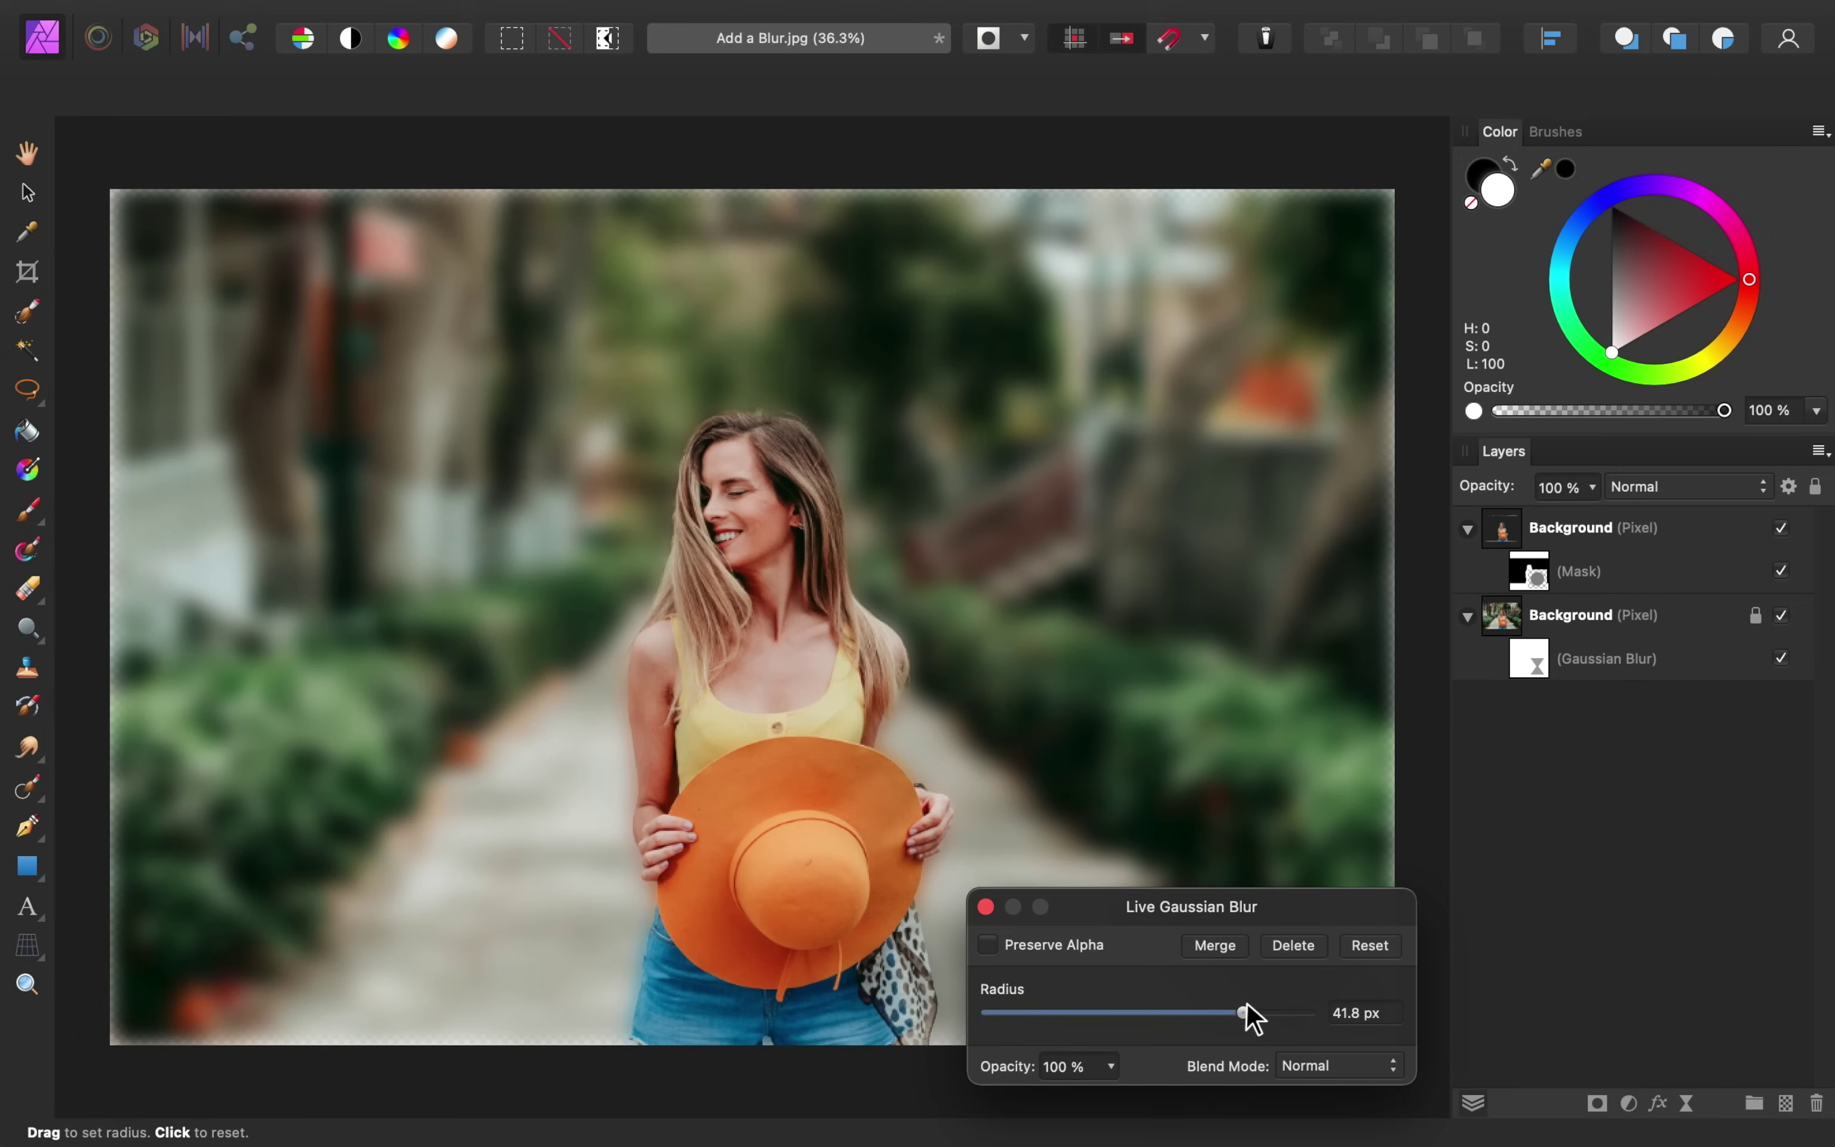
pyautogui.click(988, 944)
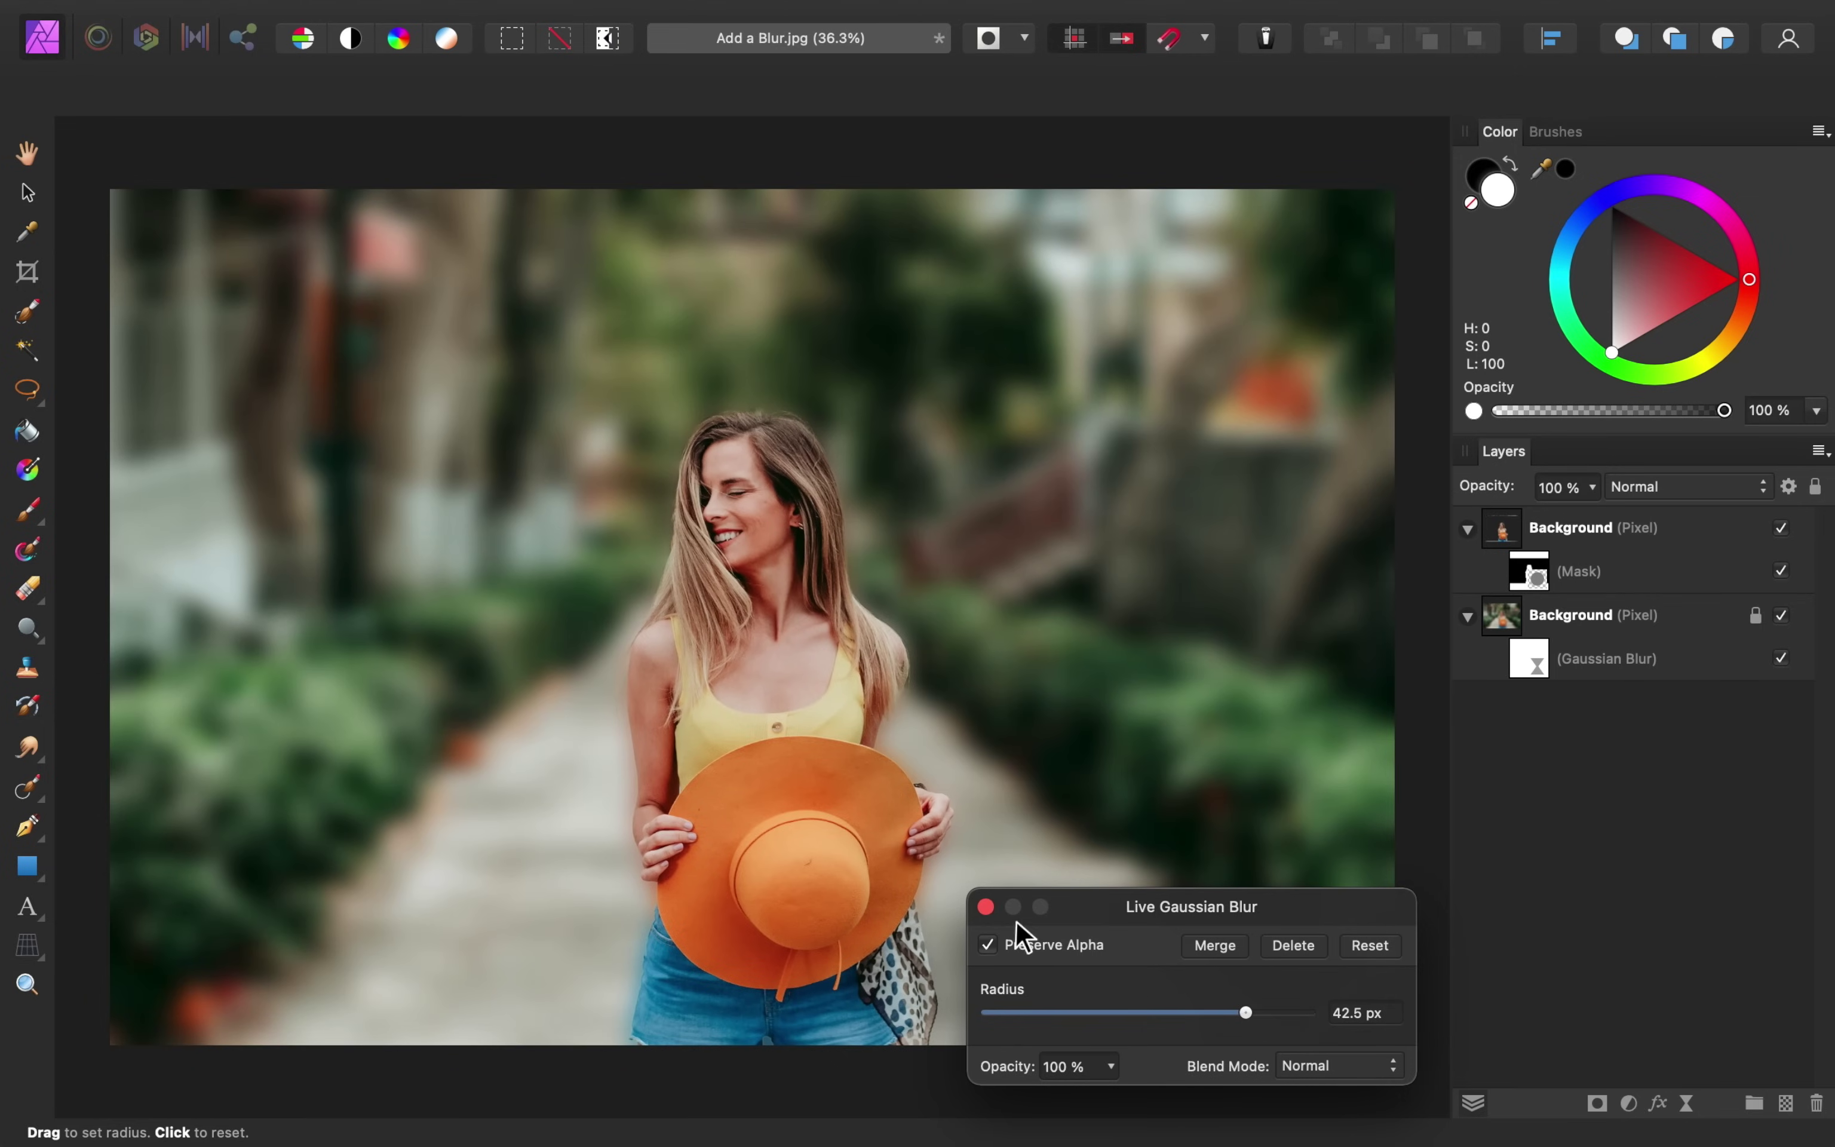
pyautogui.click(987, 907)
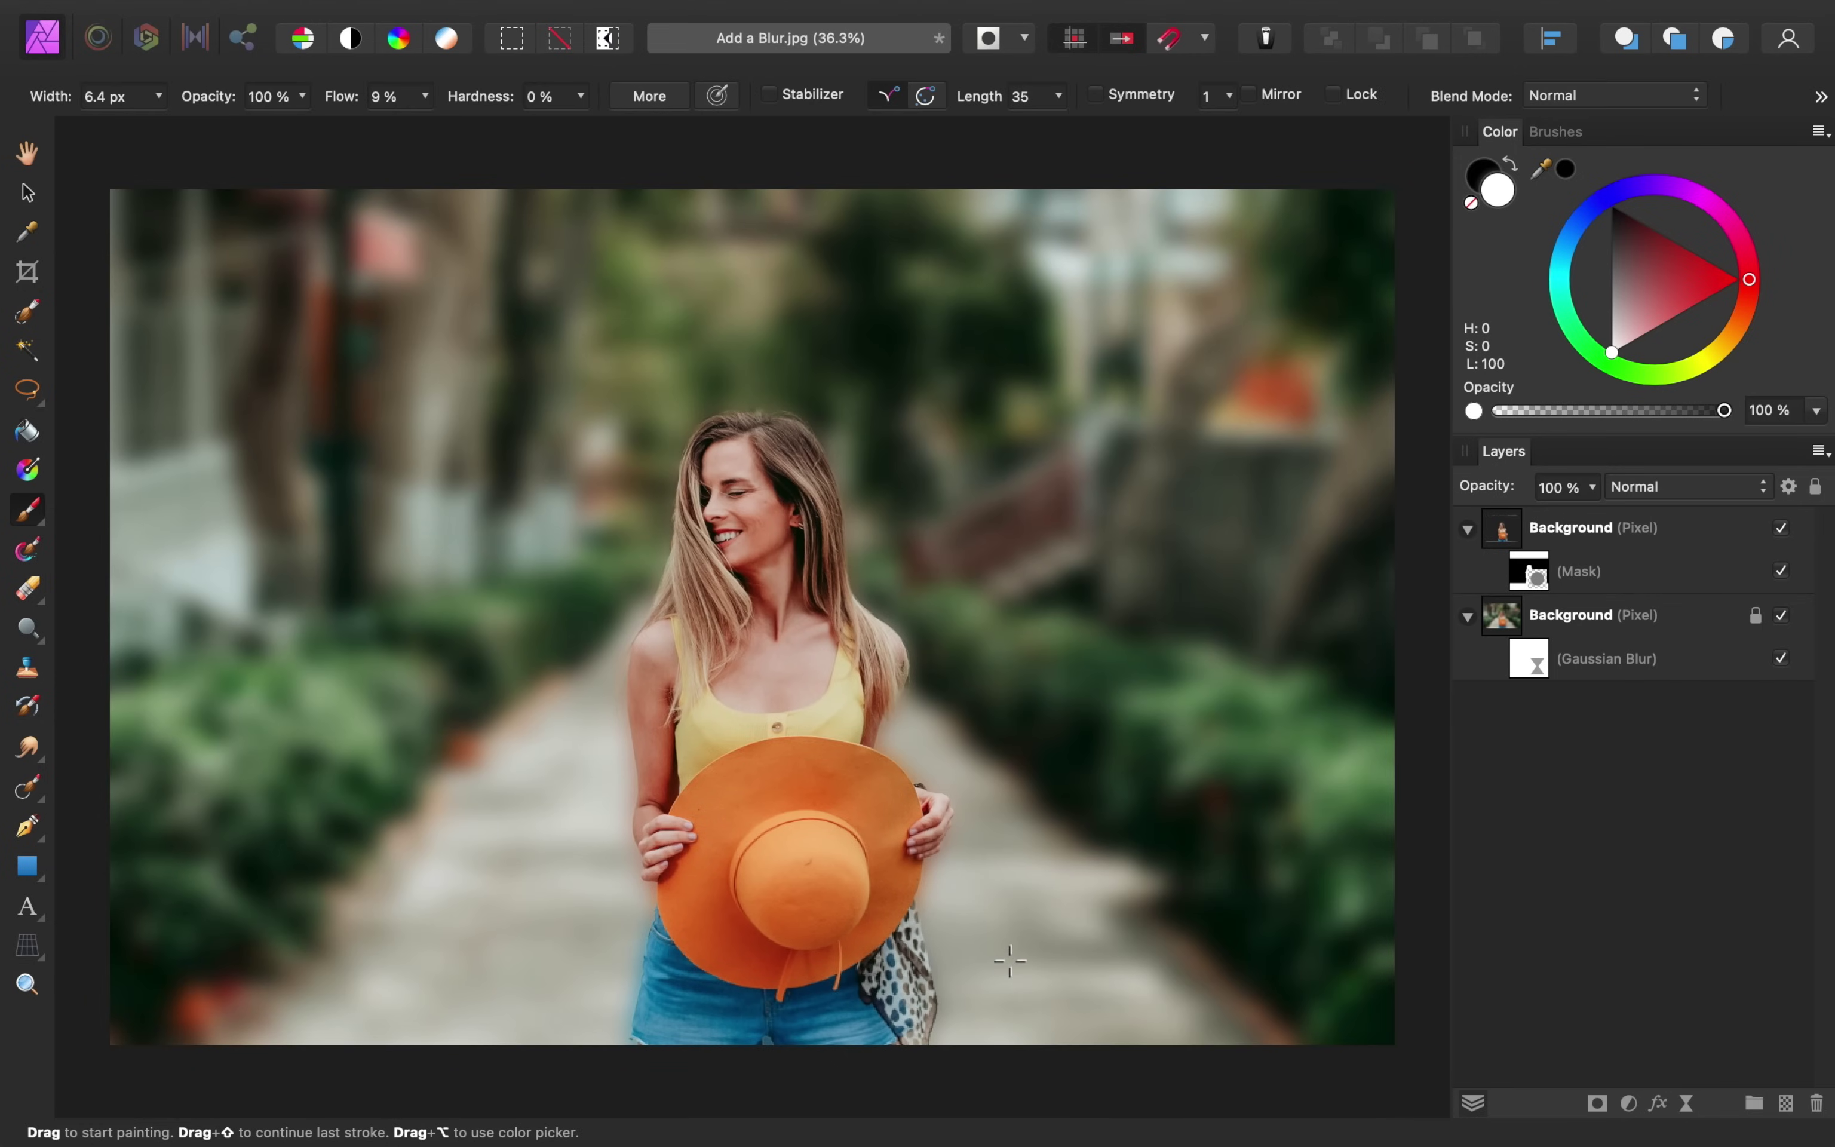
# Check the halo, toggle the sharp woman layer off, and select the Gaussian Blur filter
pyautogui.scroll(8, 658, 705)
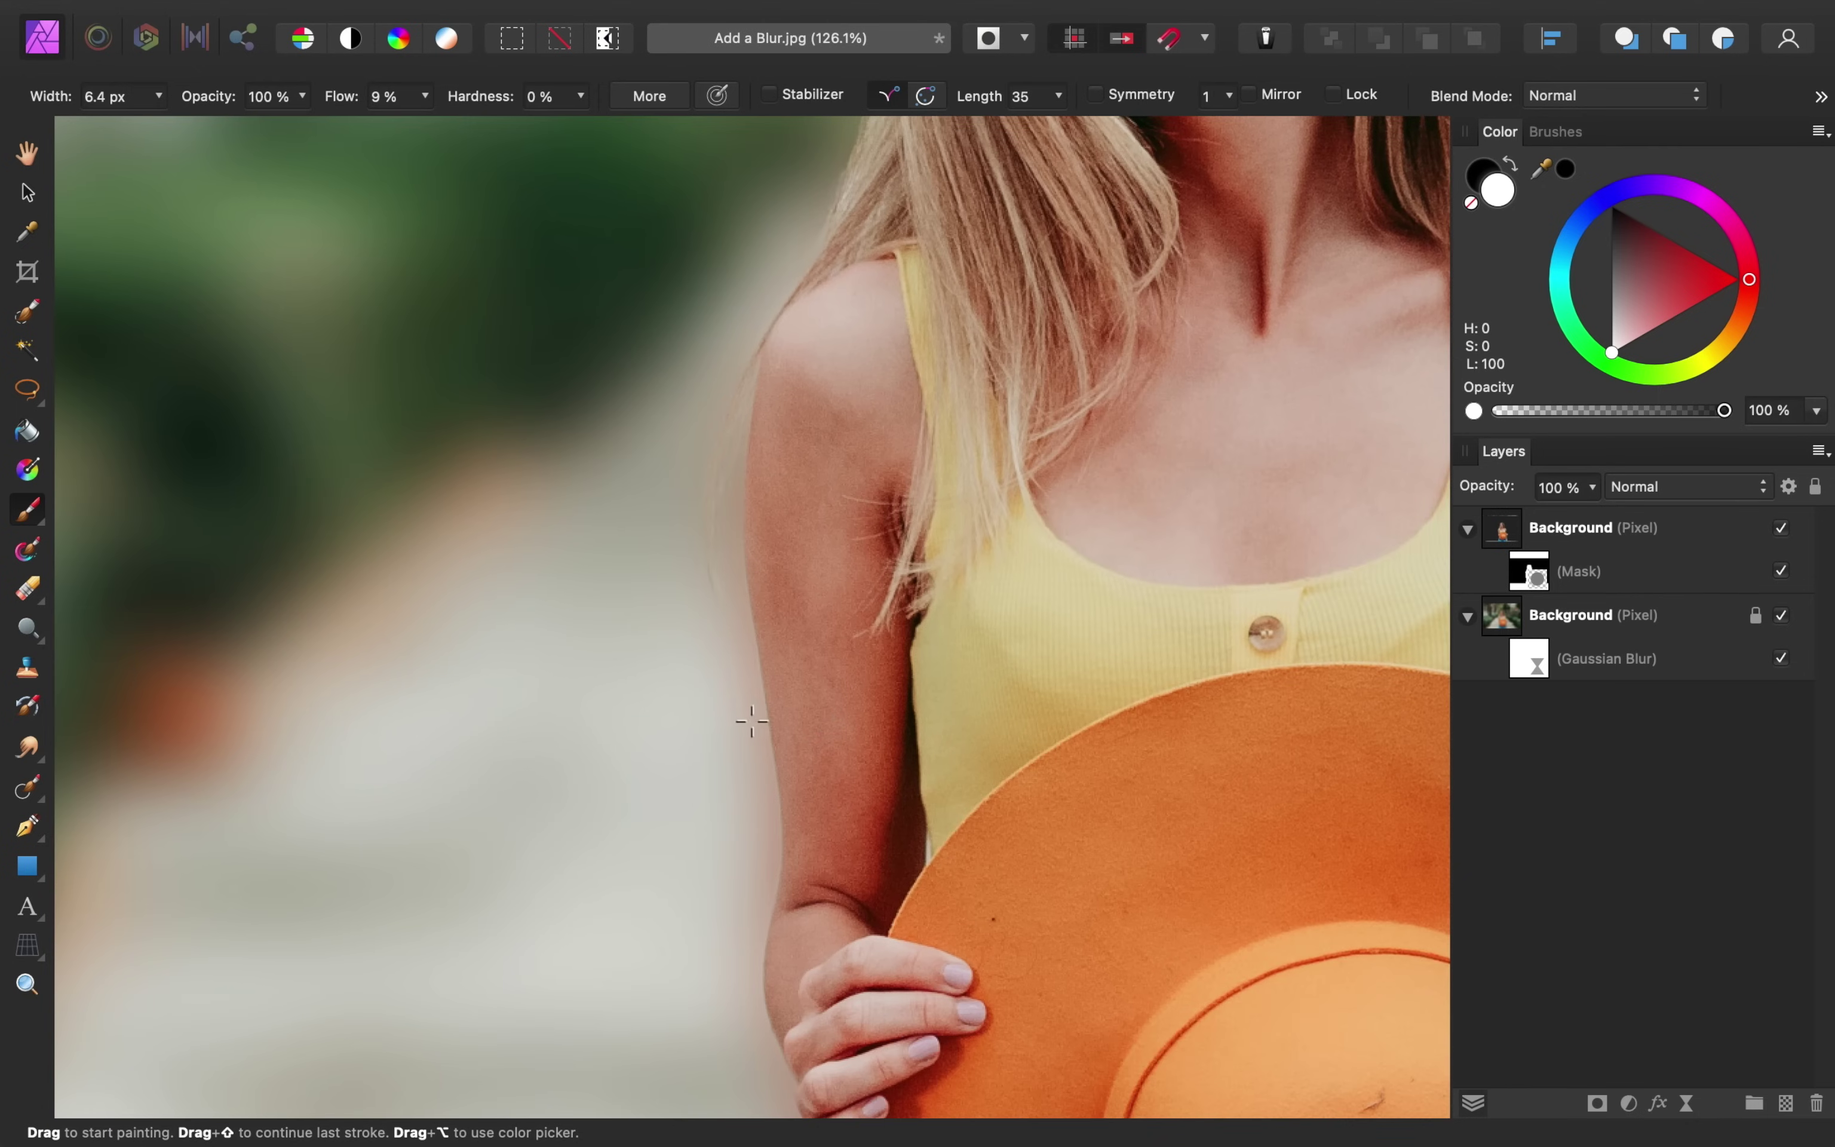
pyautogui.press('super+minus')
pyautogui.press('super+minus')
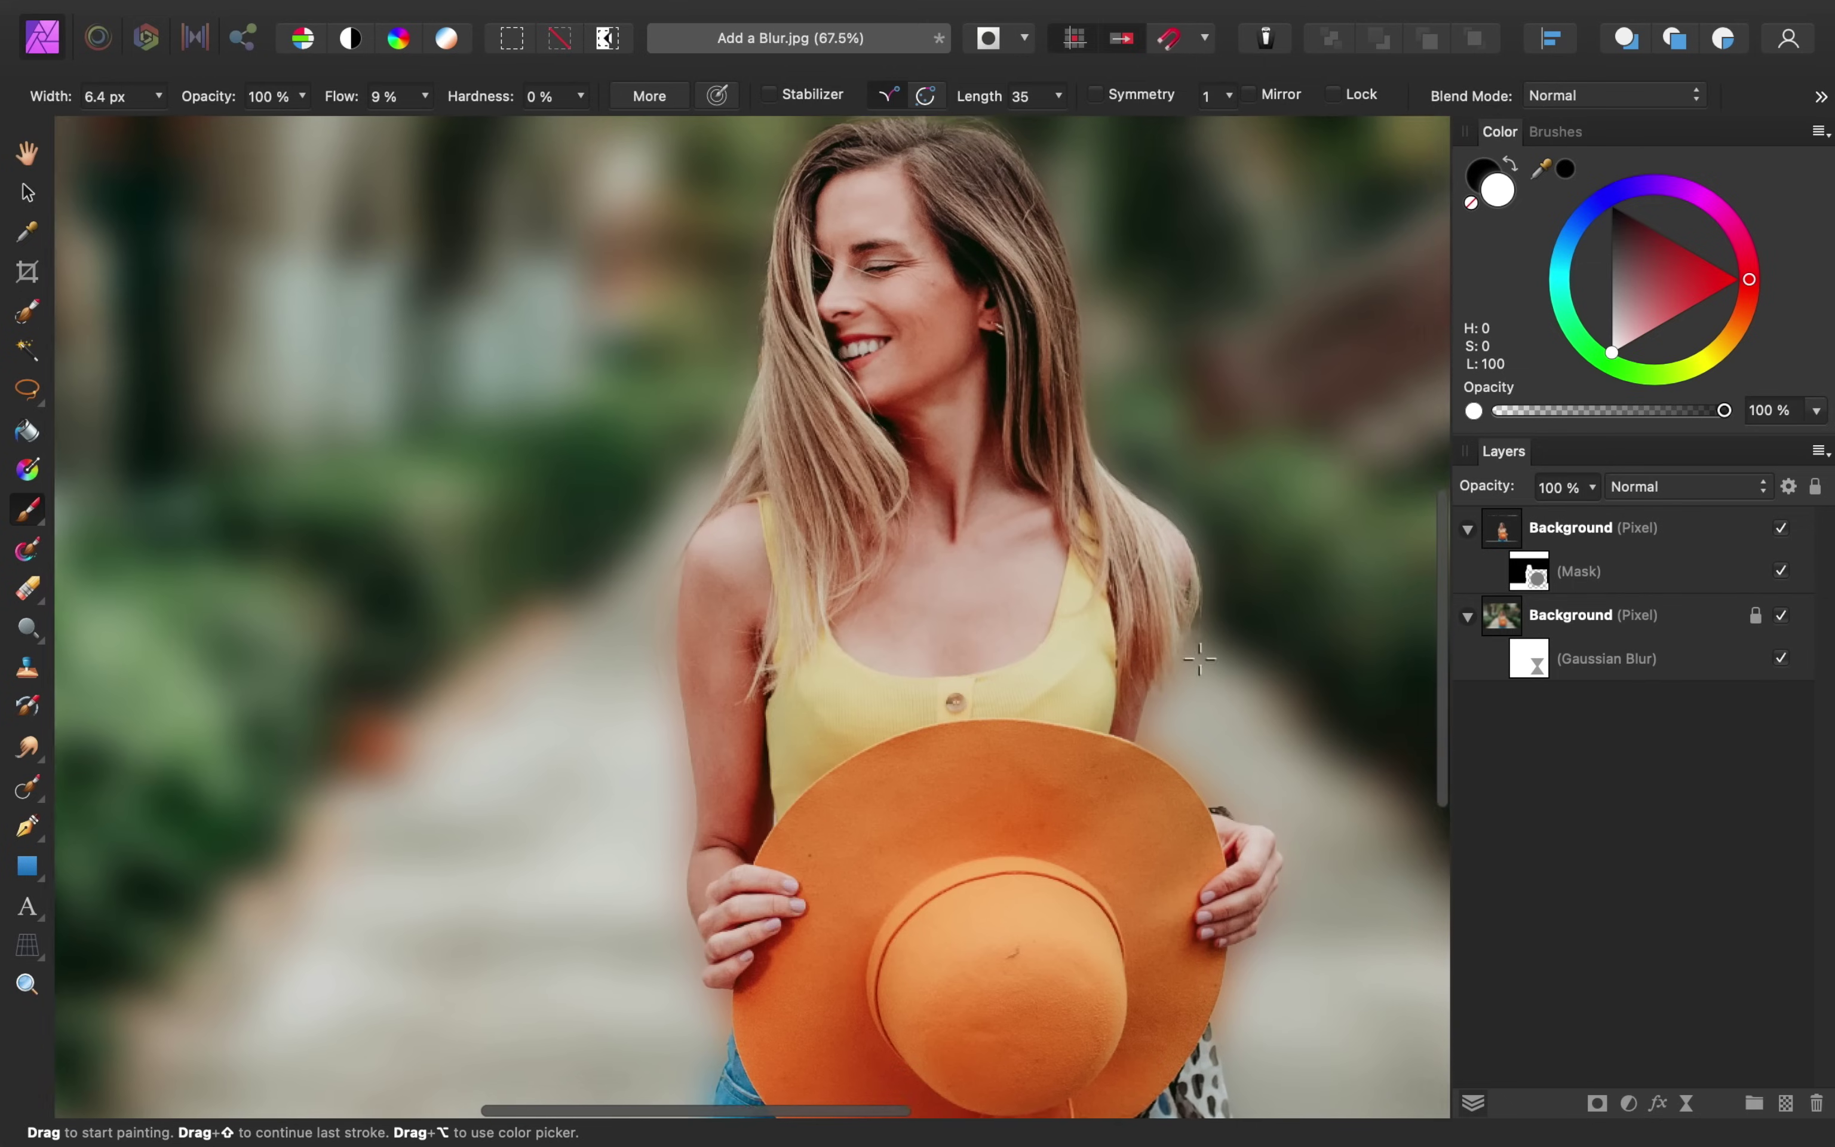
pyautogui.click(1739, 534)
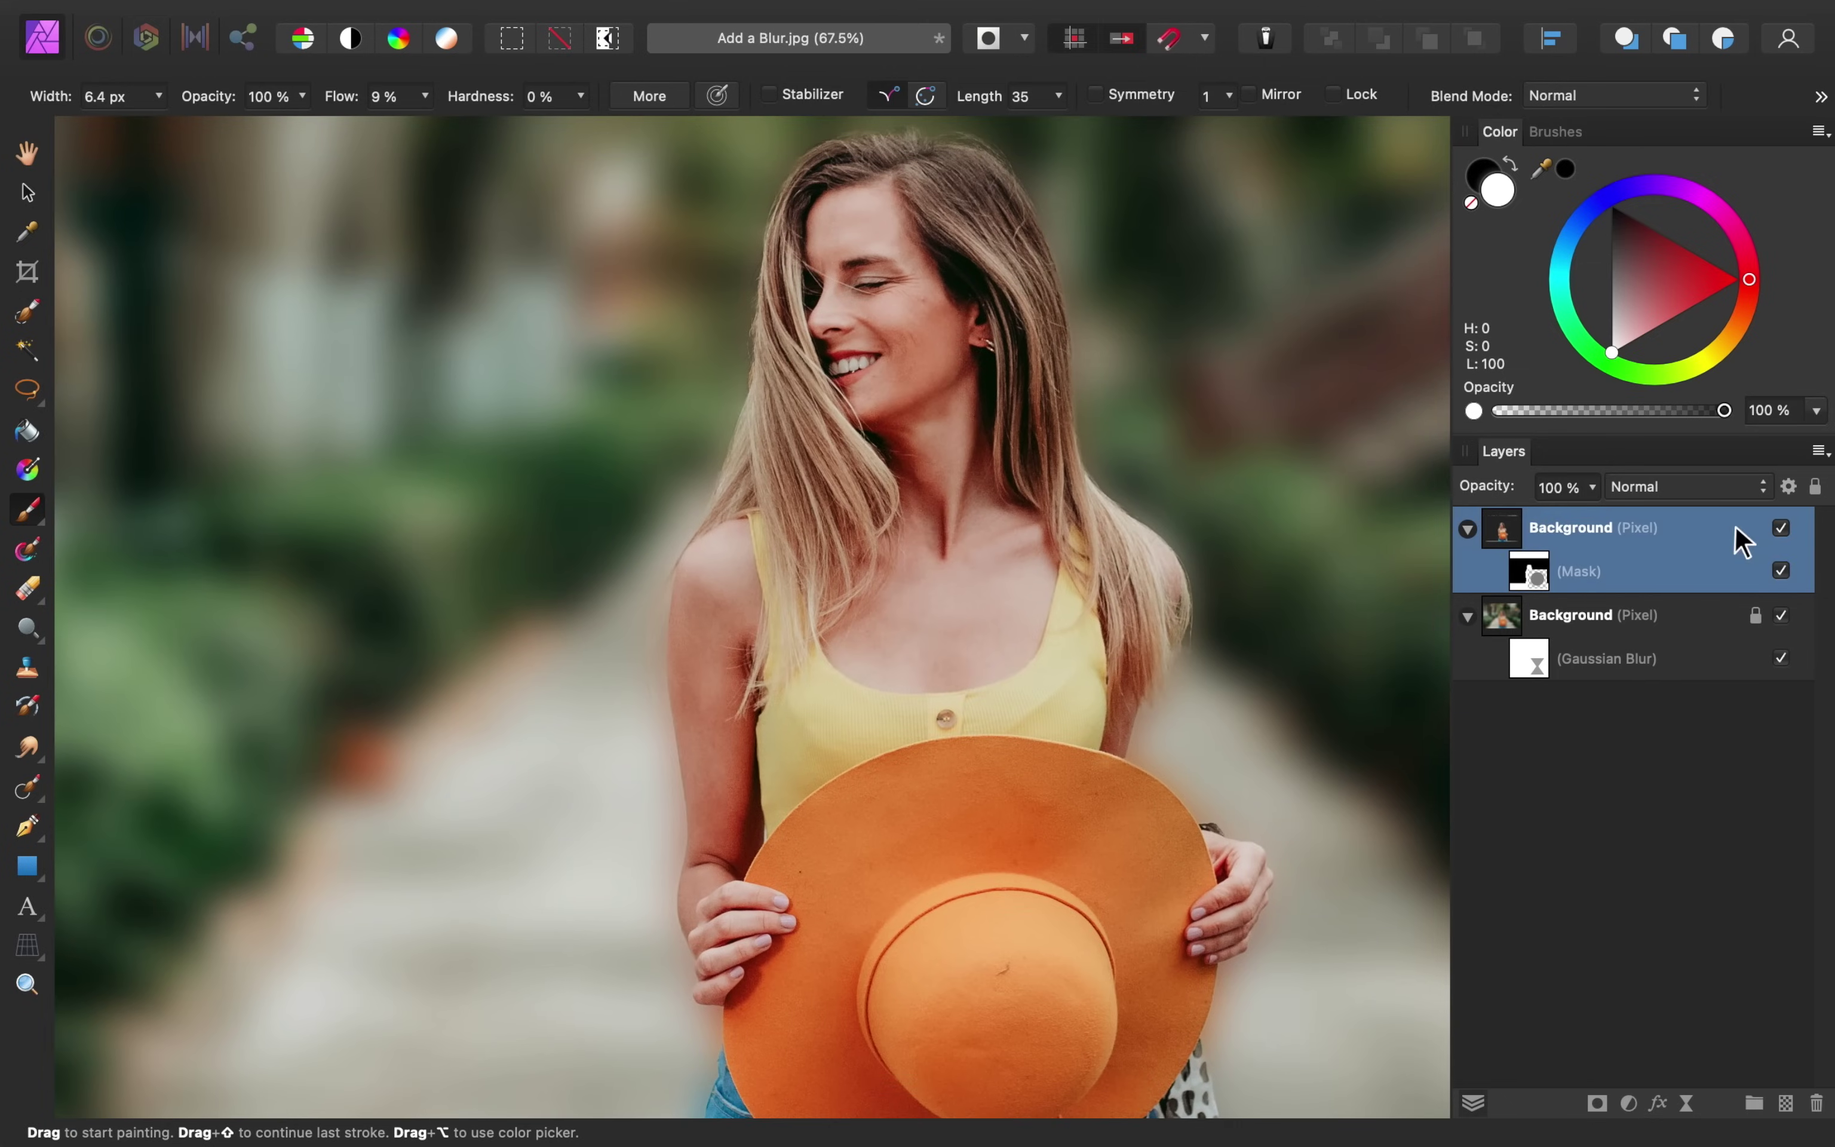
pyautogui.click(1781, 528)
pyautogui.scroll(-5, 951, 599)
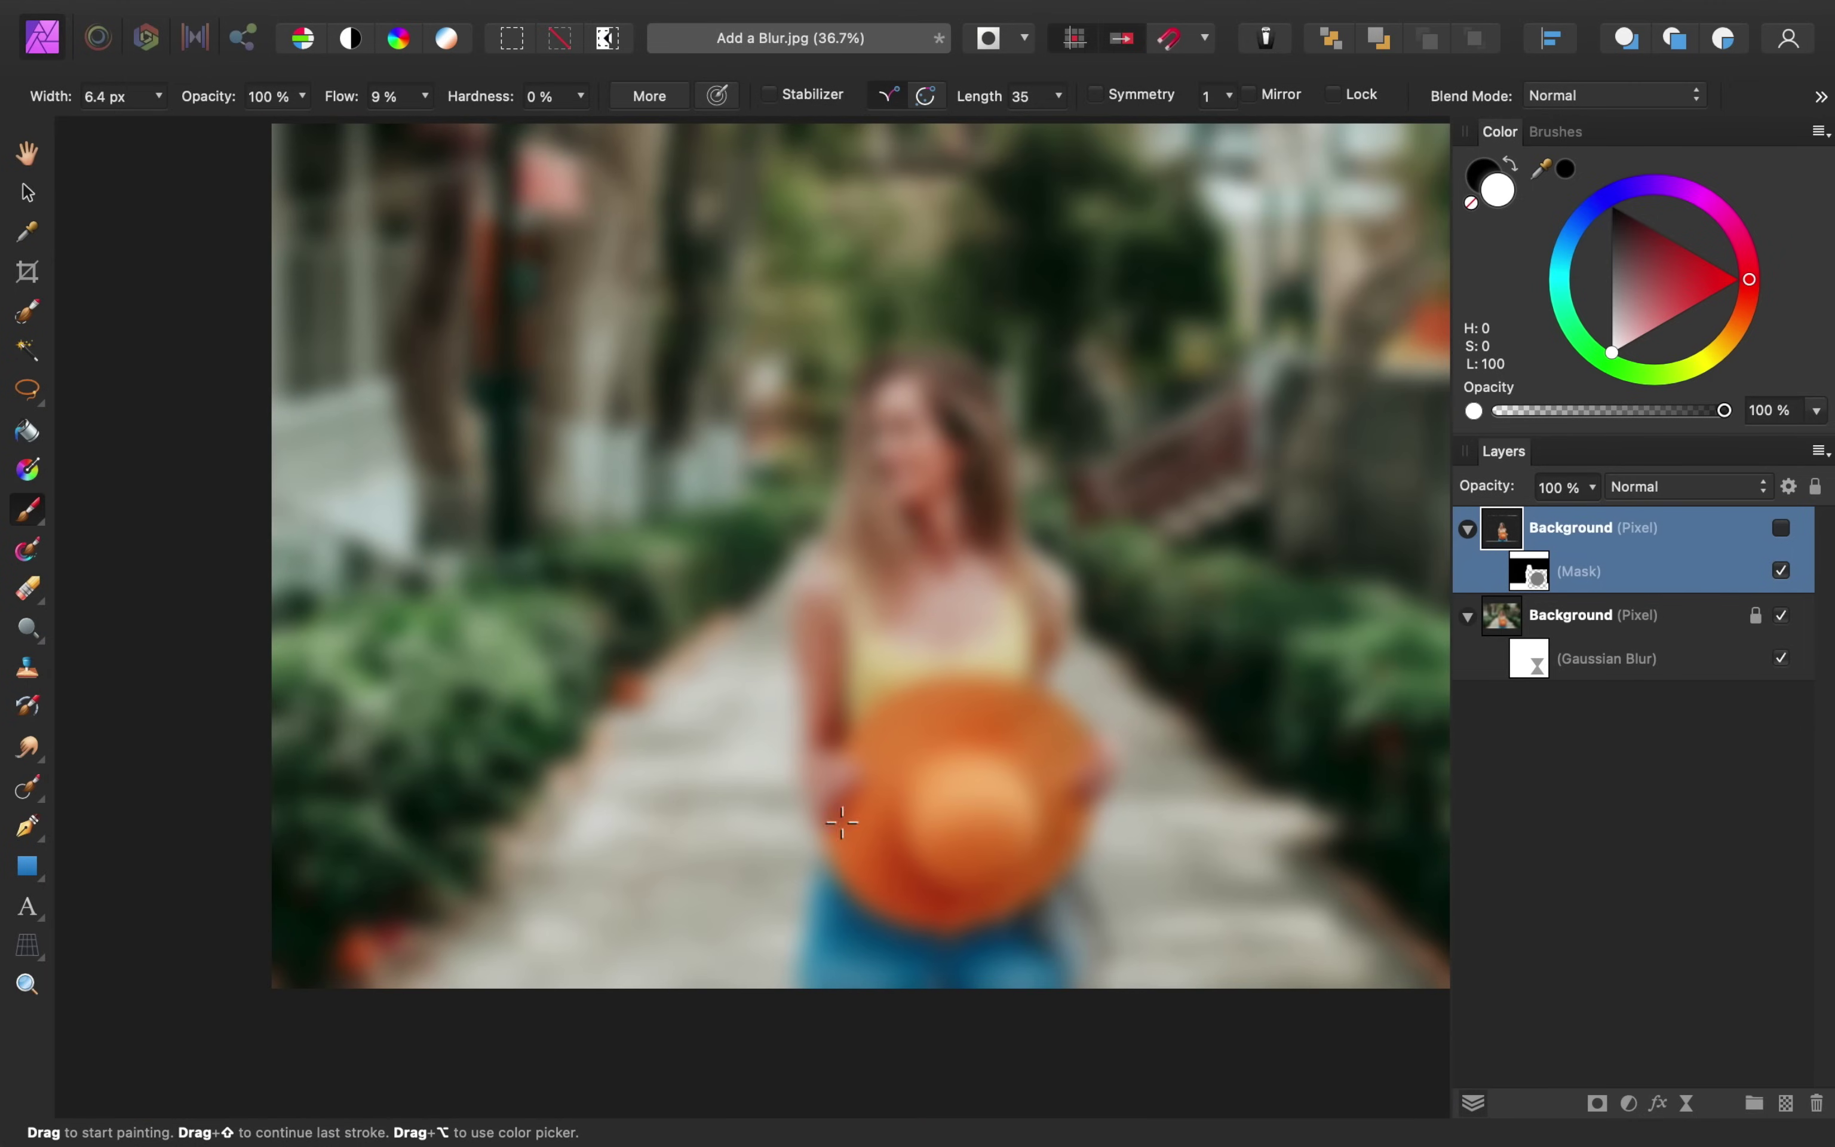
pyautogui.click(1781, 527)
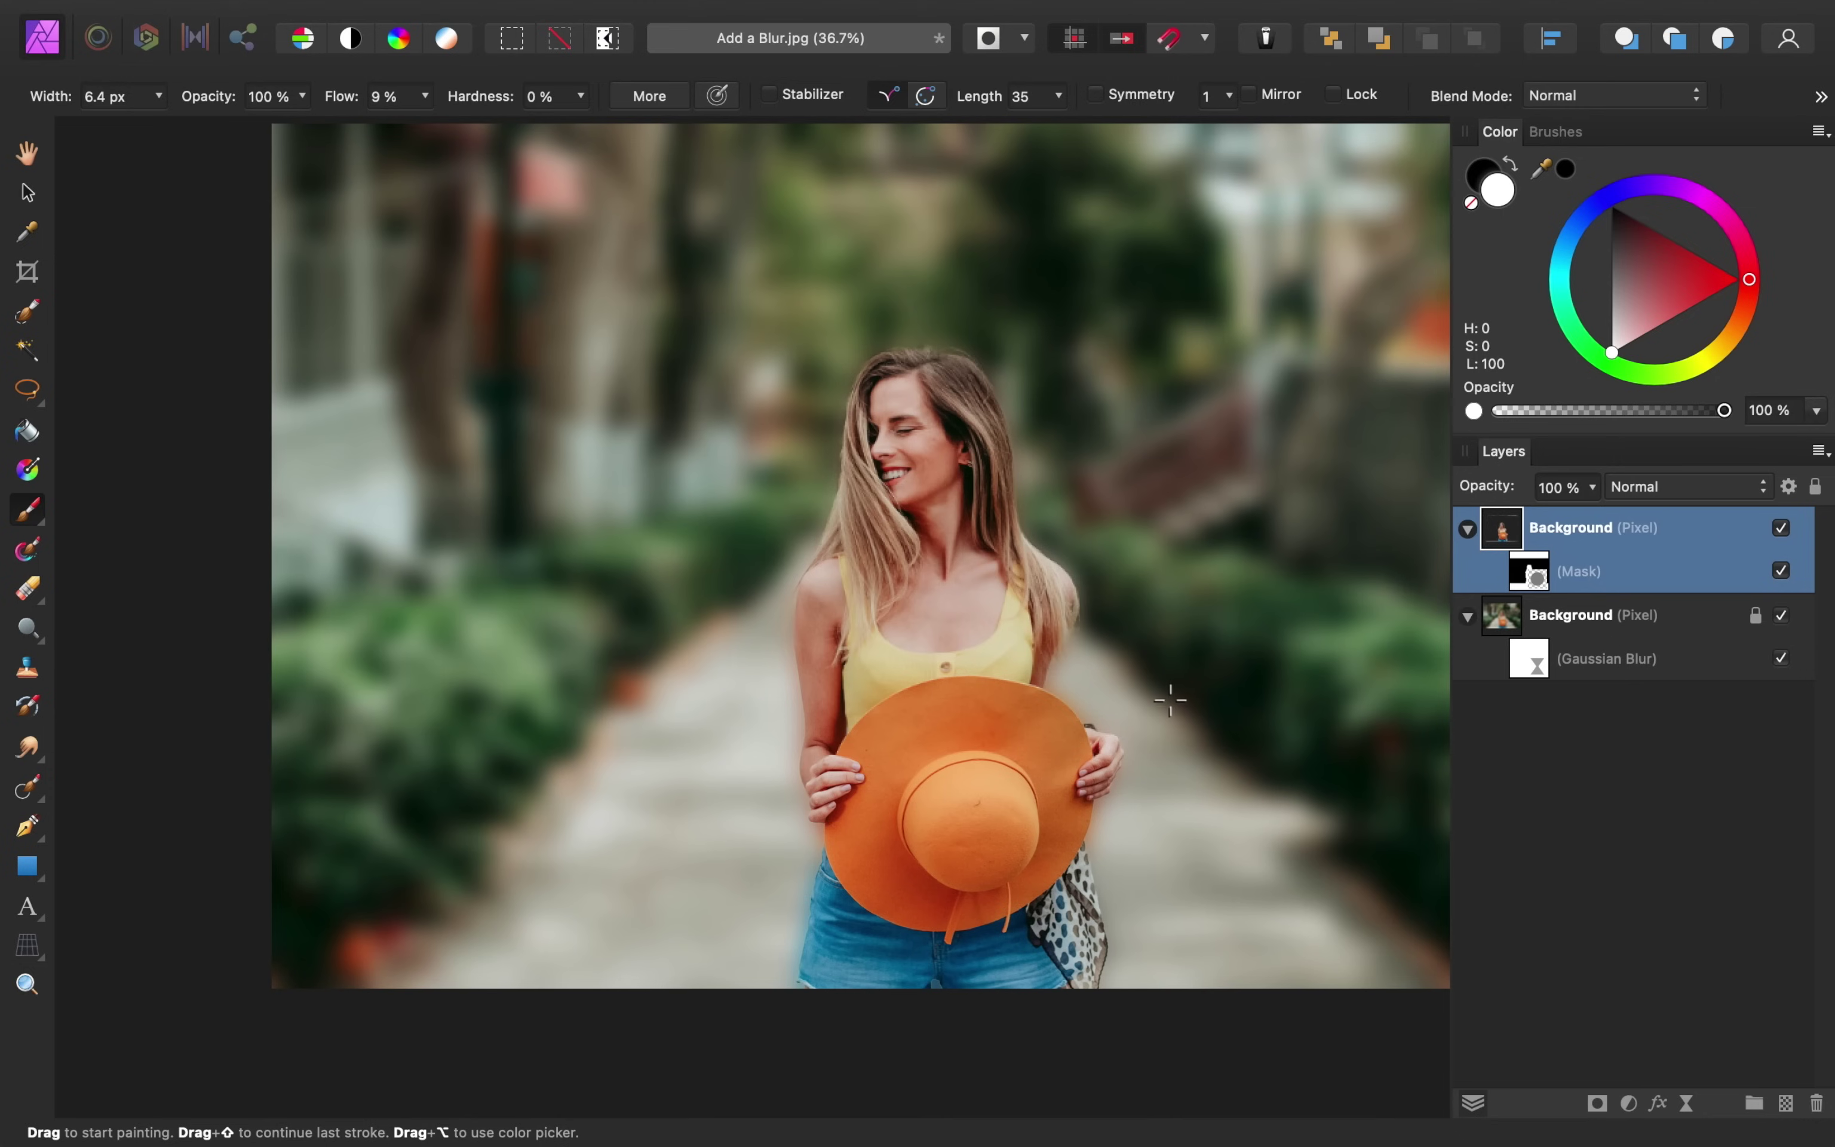
pyautogui.click(1781, 527)
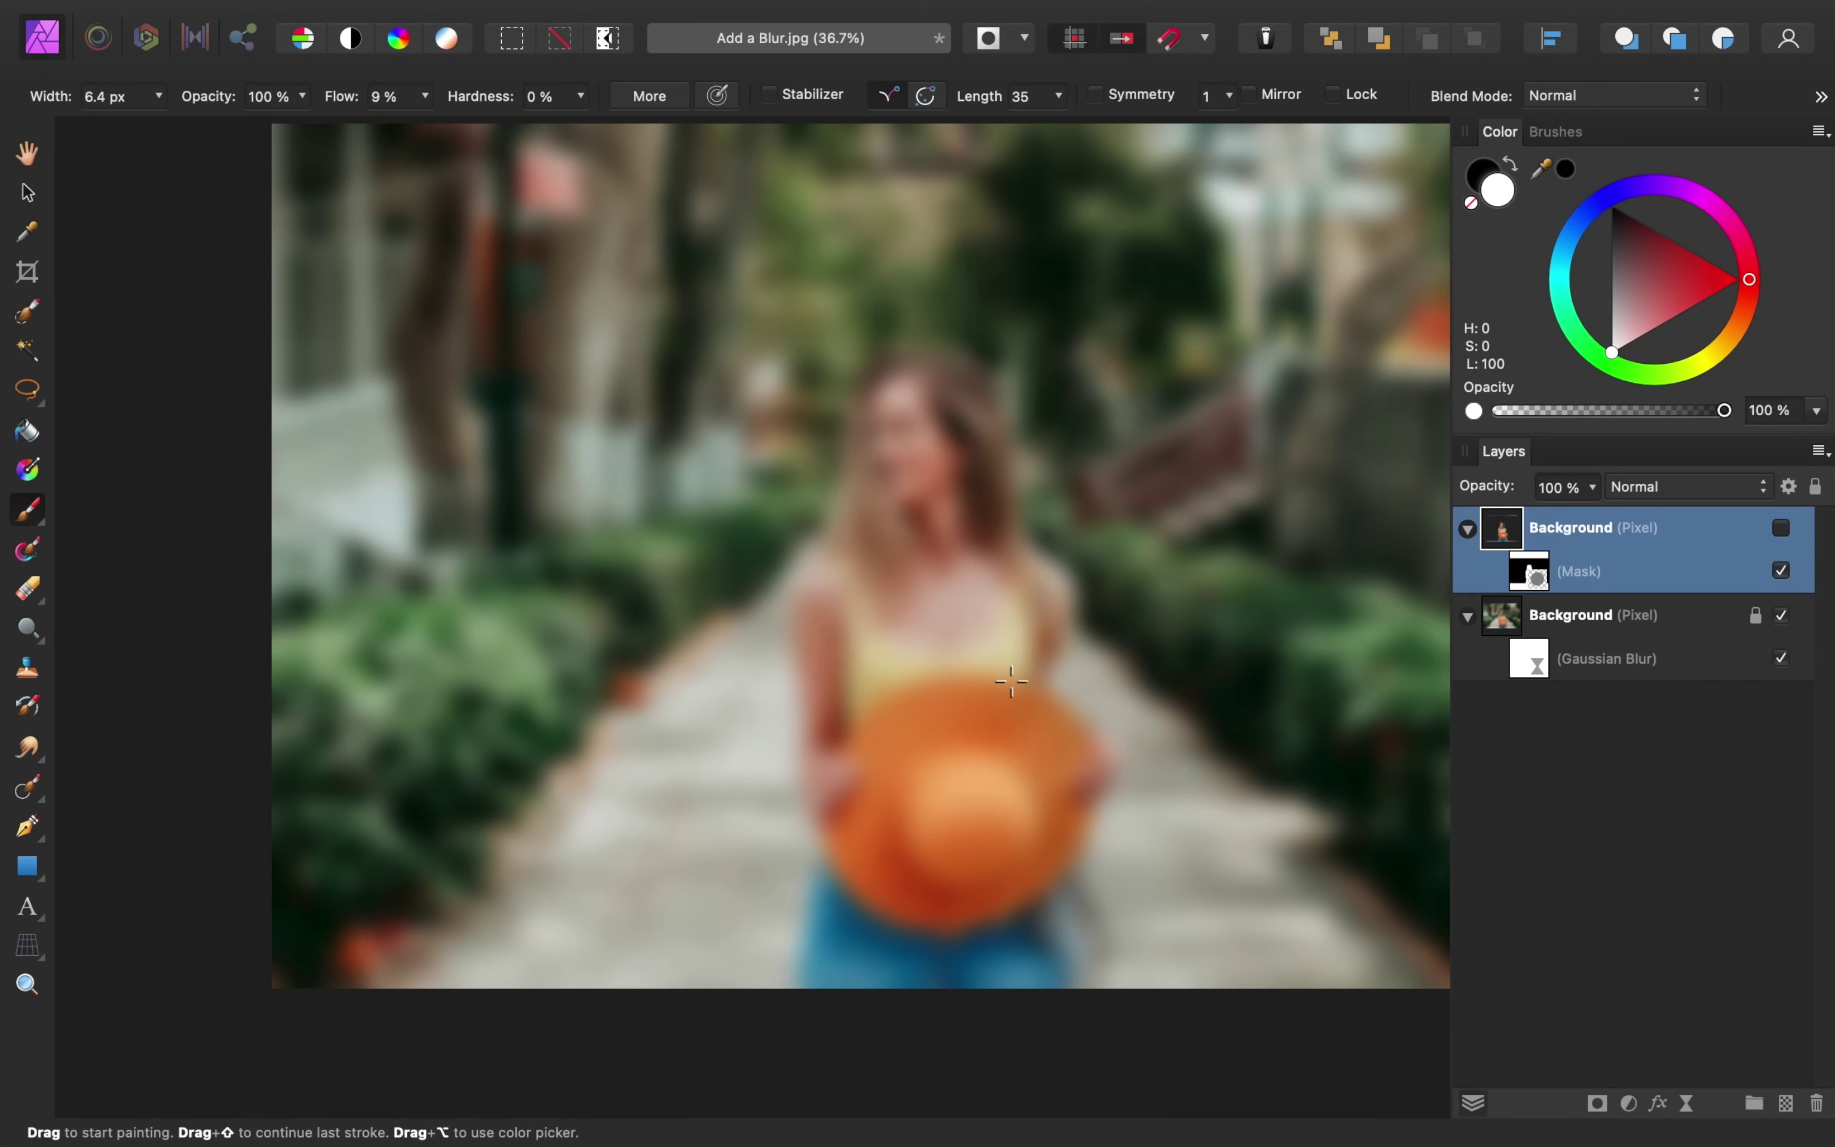
pyautogui.click(1535, 667)
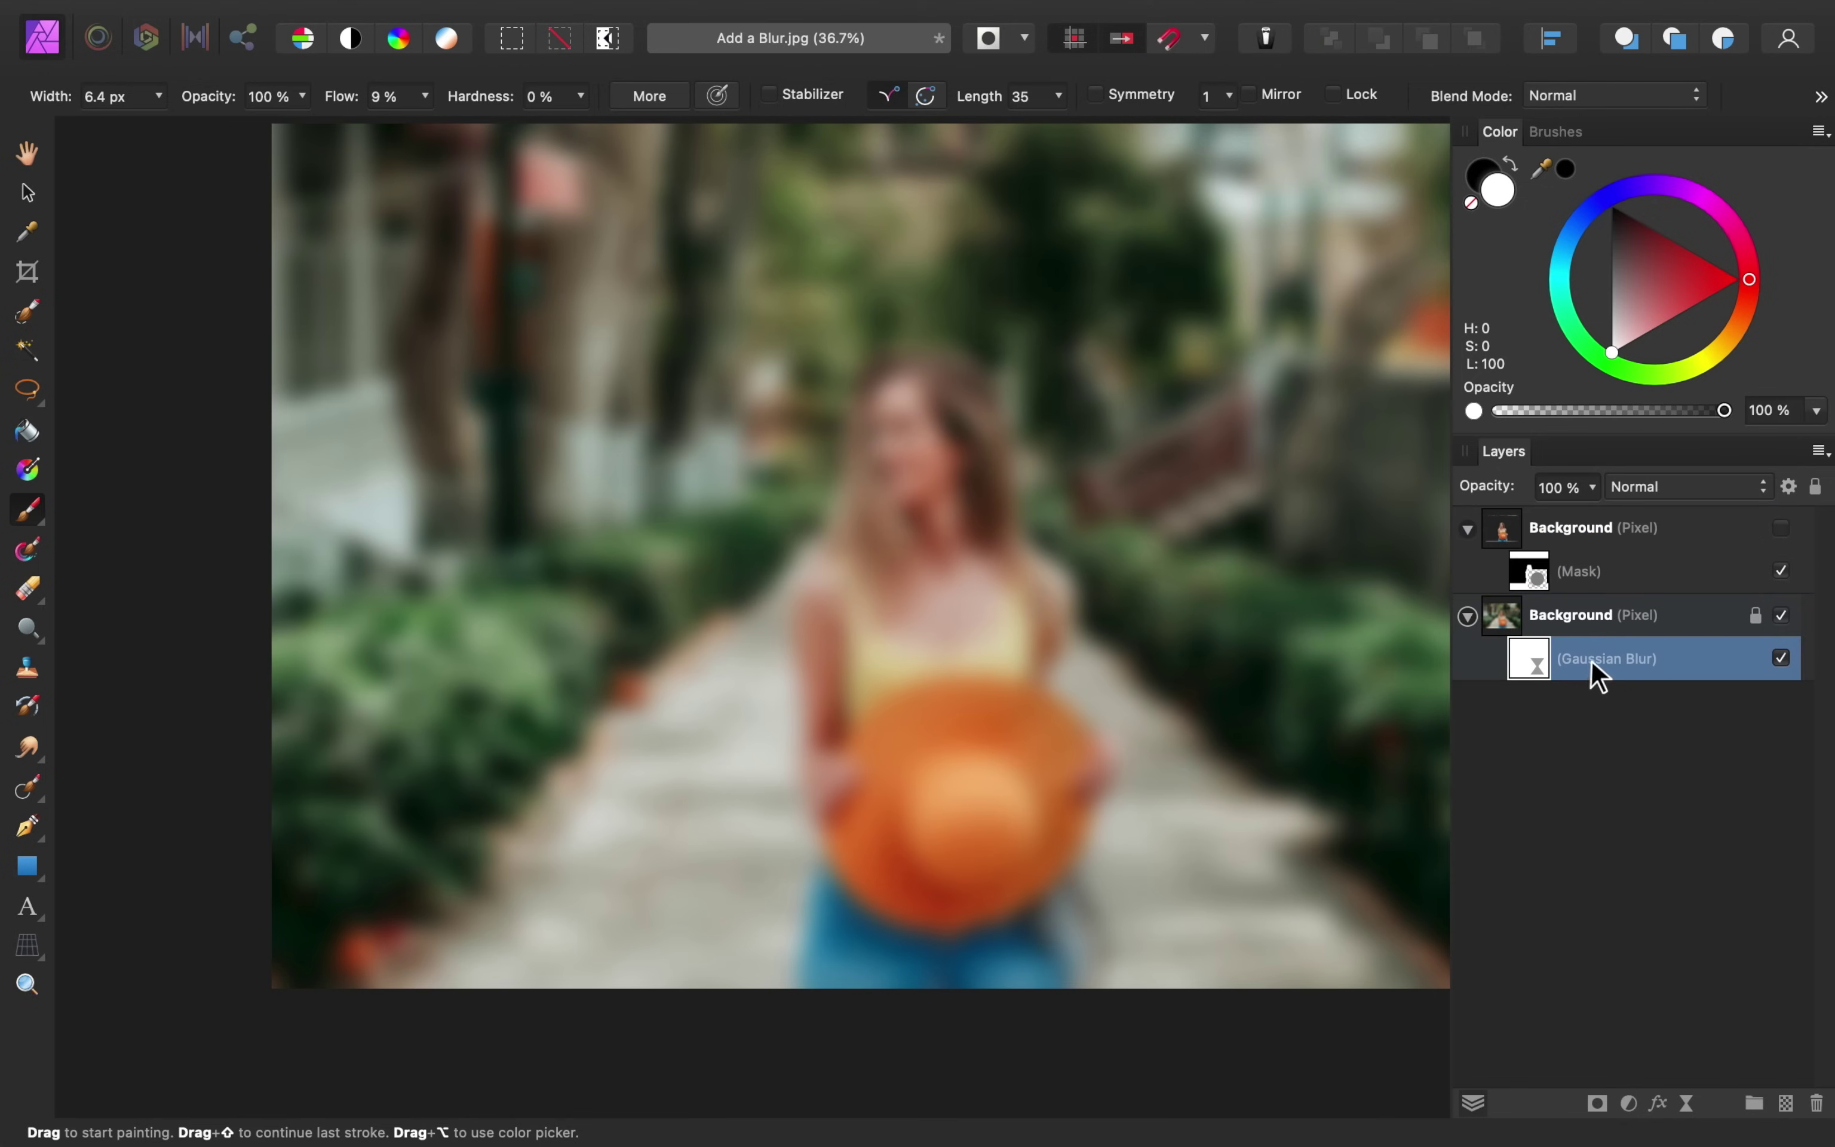
# Delete the live Gaussian Blur filter so the background photo is sharp again
pyautogui.press('BackSpace')
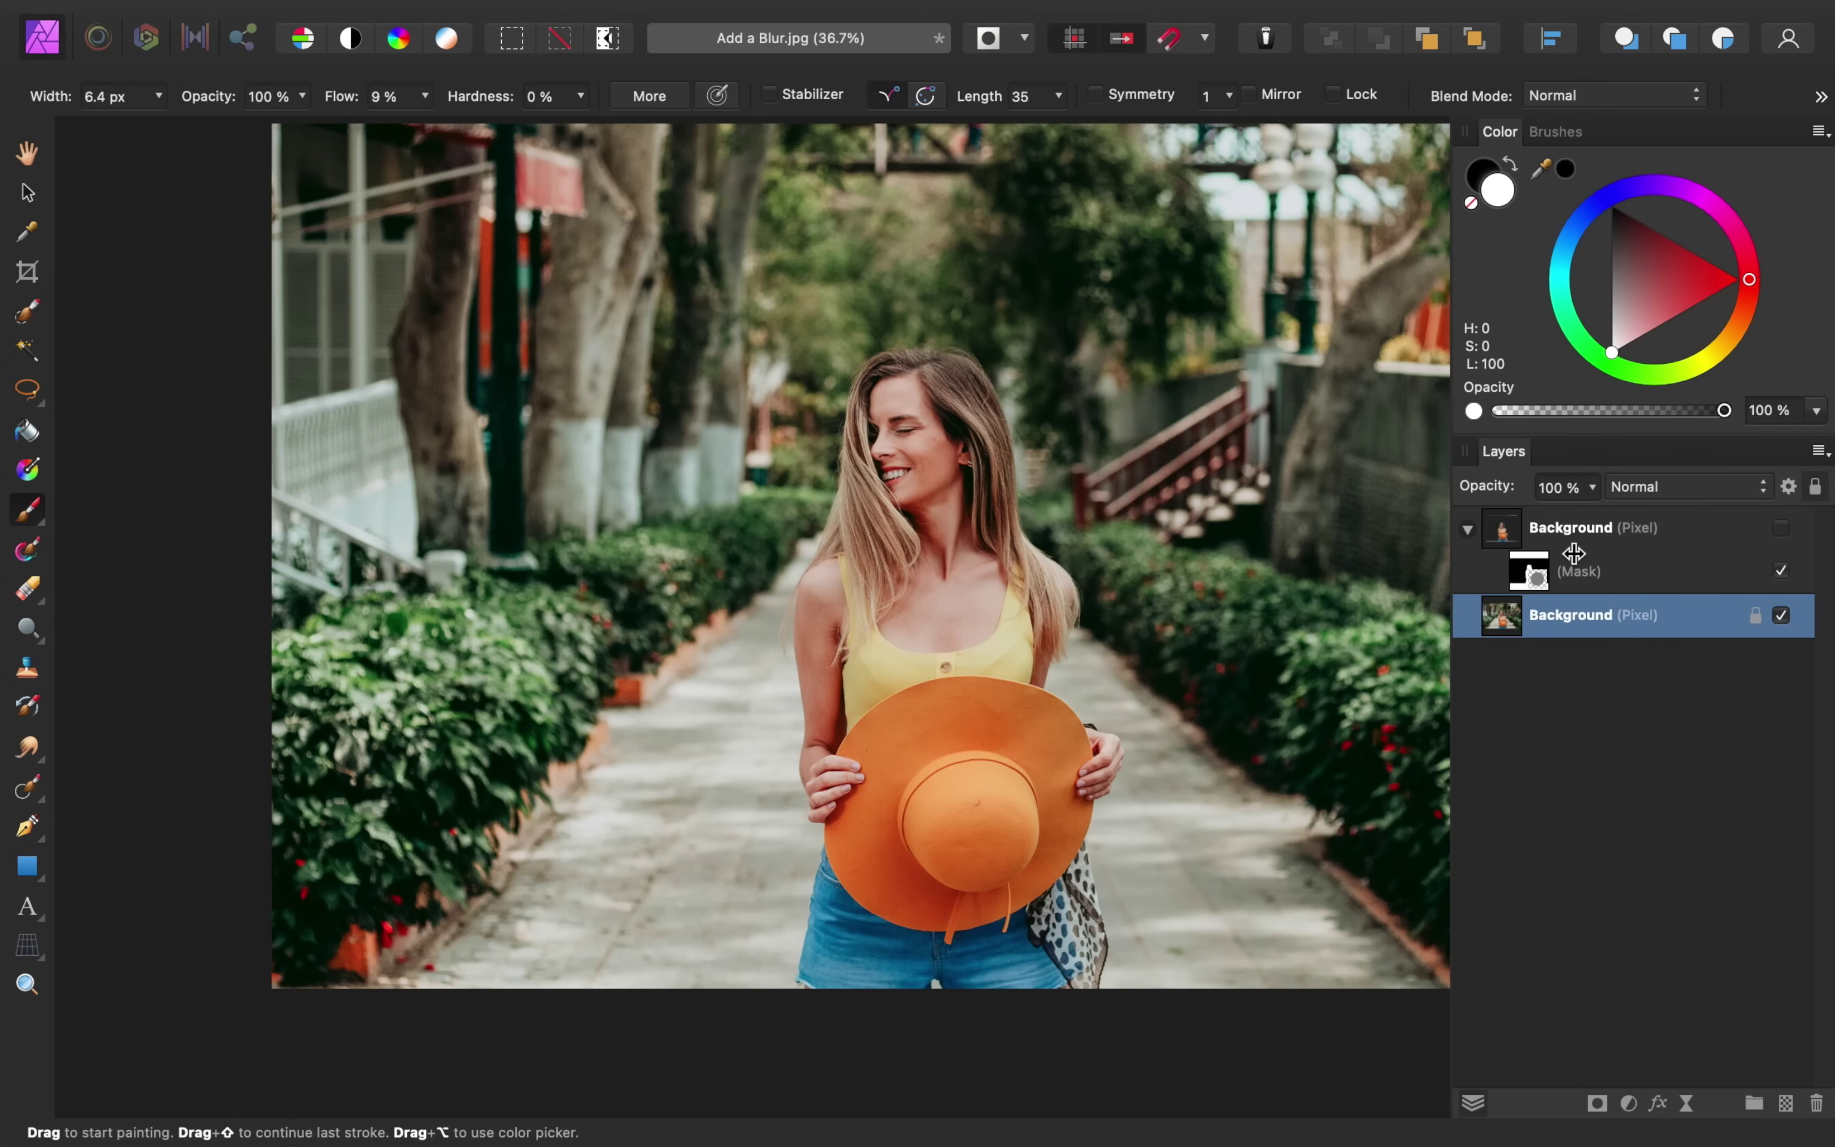
# Load the woman's mask as a selection and grow it outward by 17.9 px
pyautogui.keyDown('super'); pyautogui.click(1524, 576); pyautogui.keyUp('super')
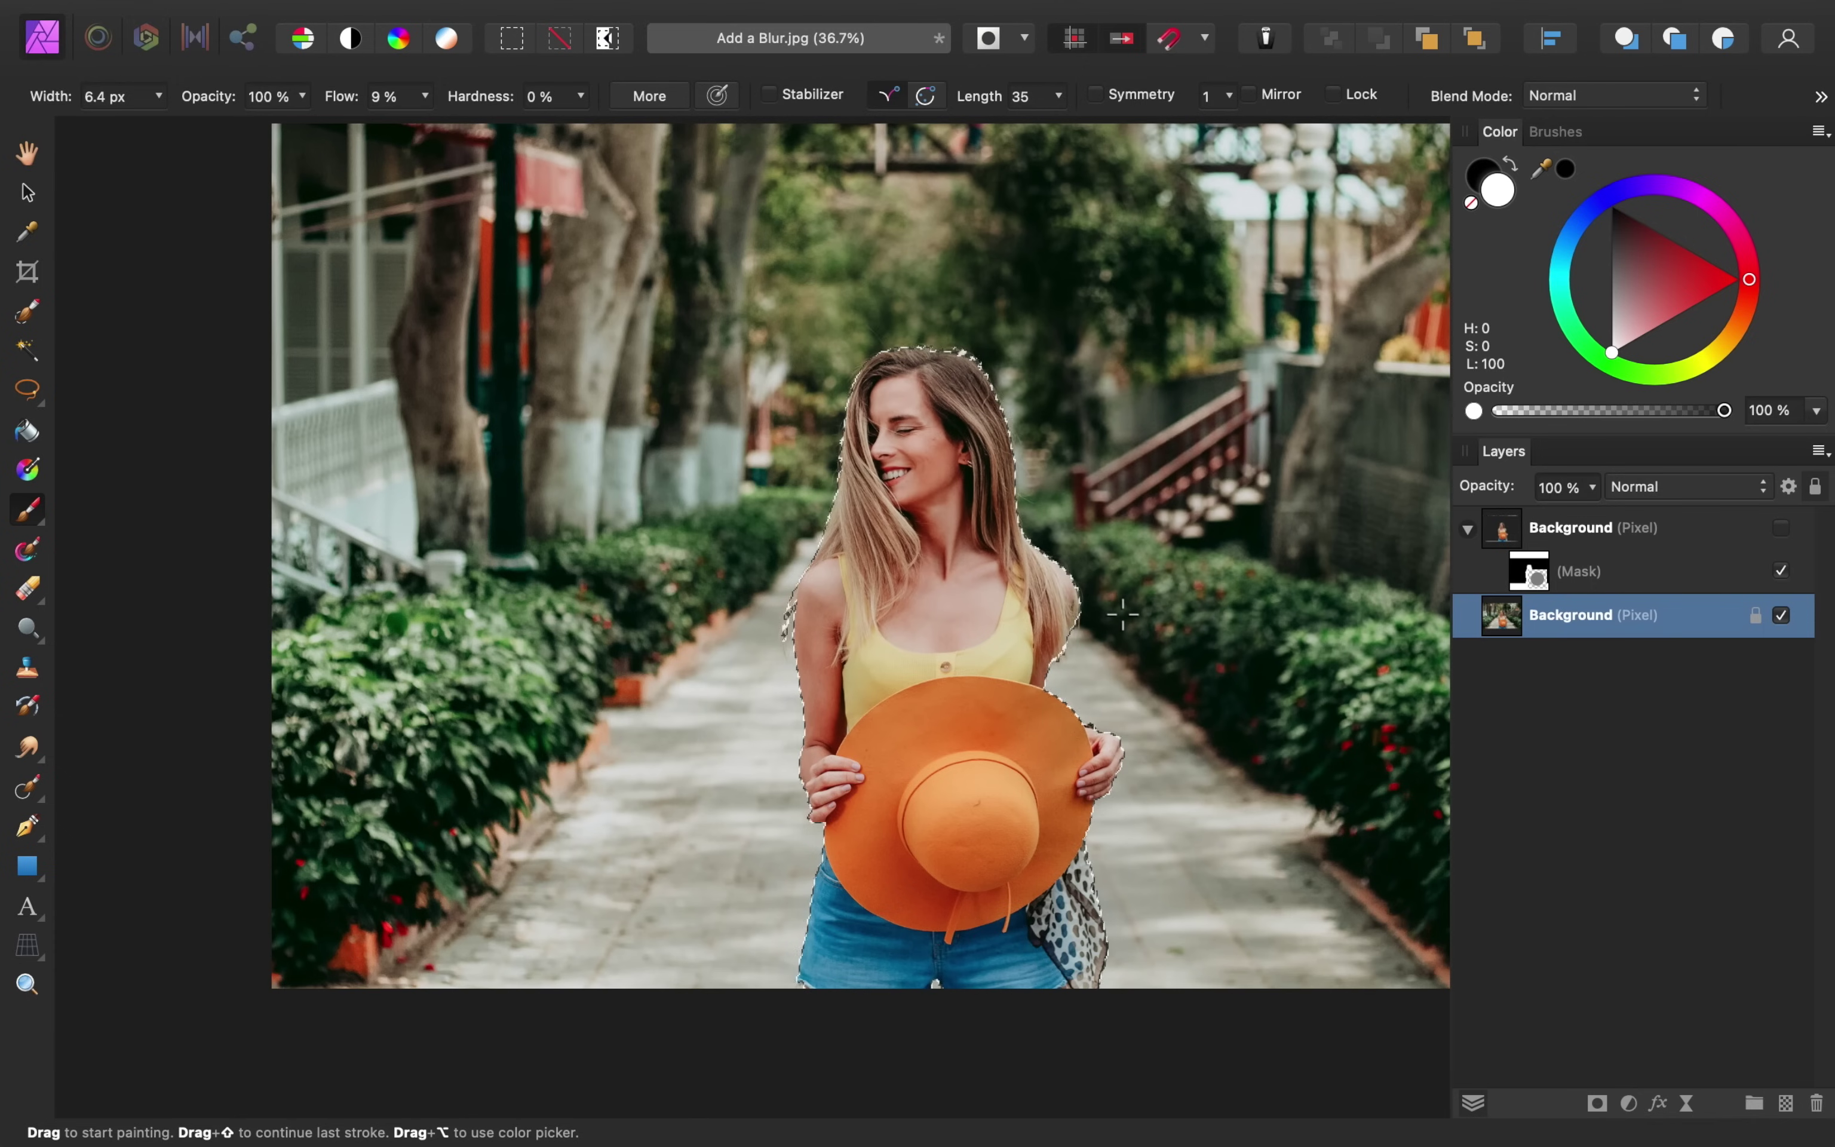
pyautogui.scroll(5, 1122, 612)
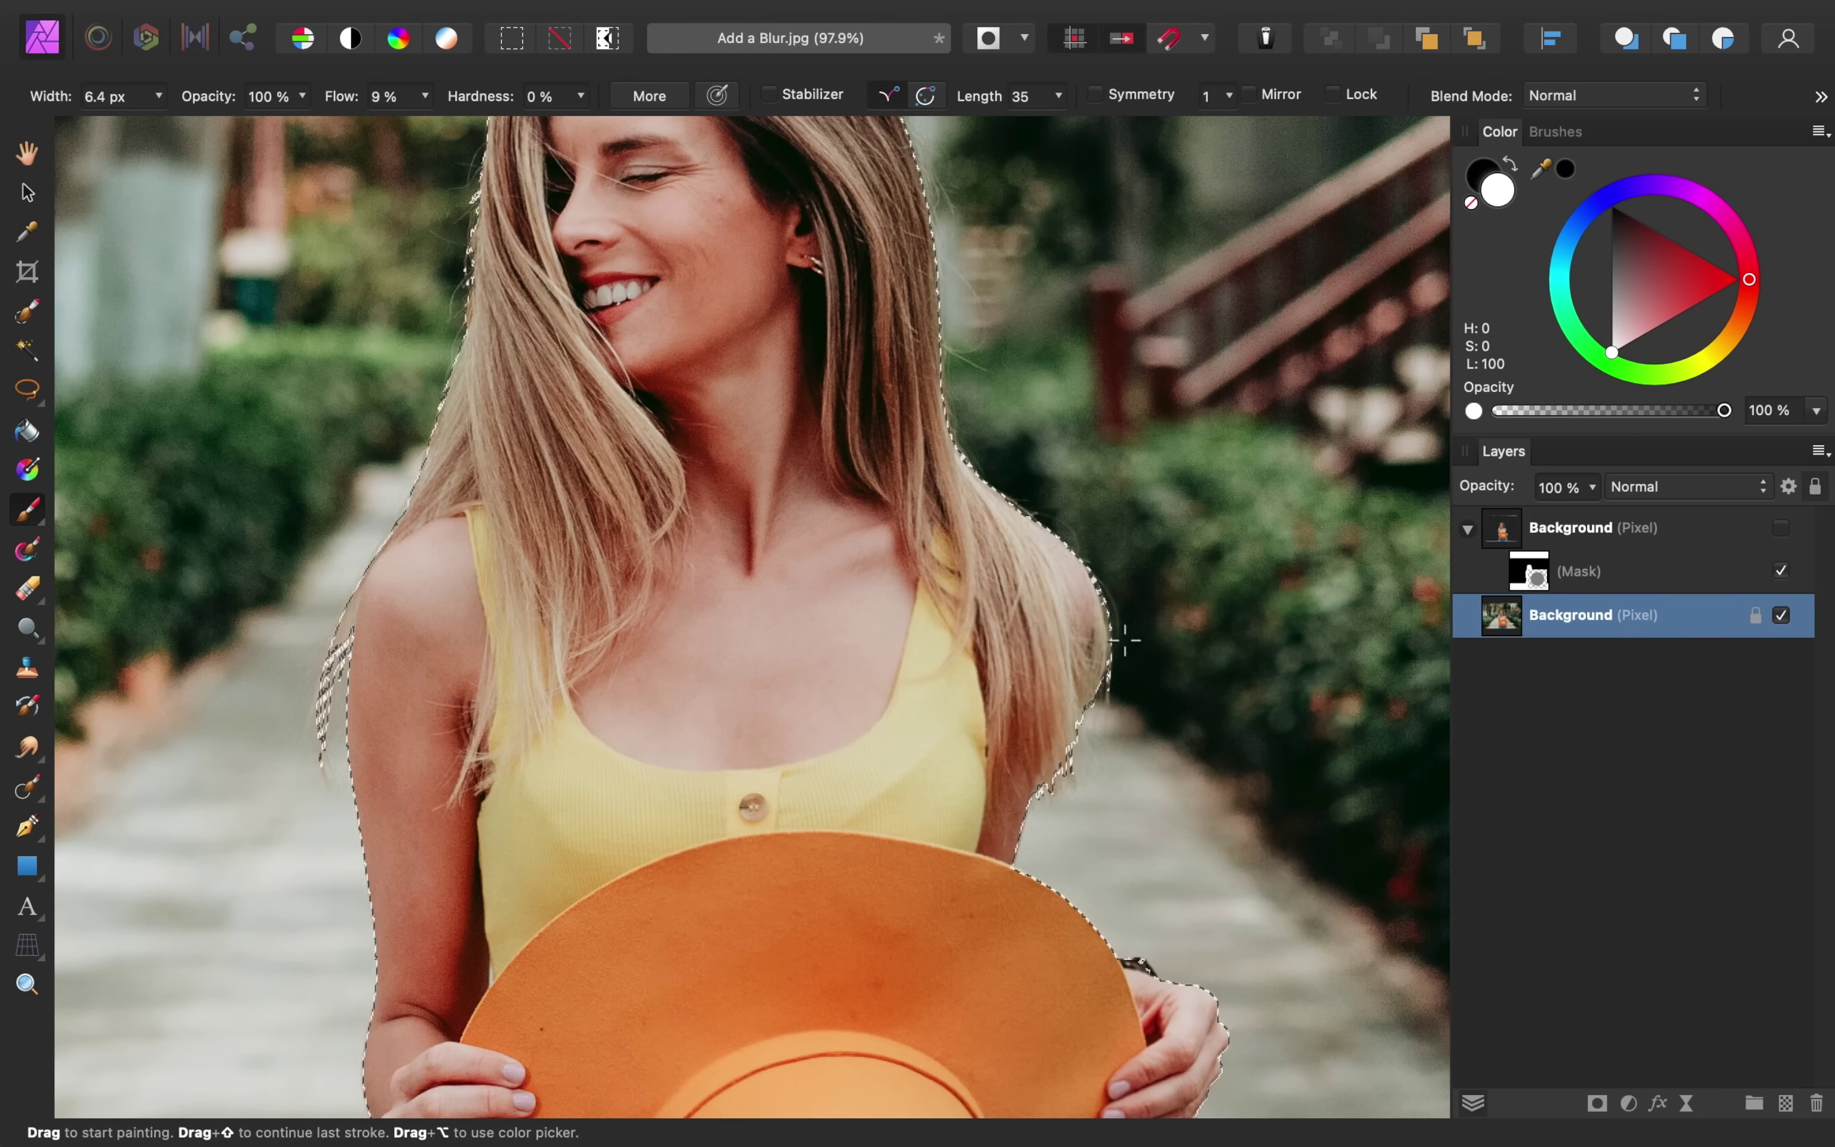
pyautogui.hscroll(2, 1130, 638)
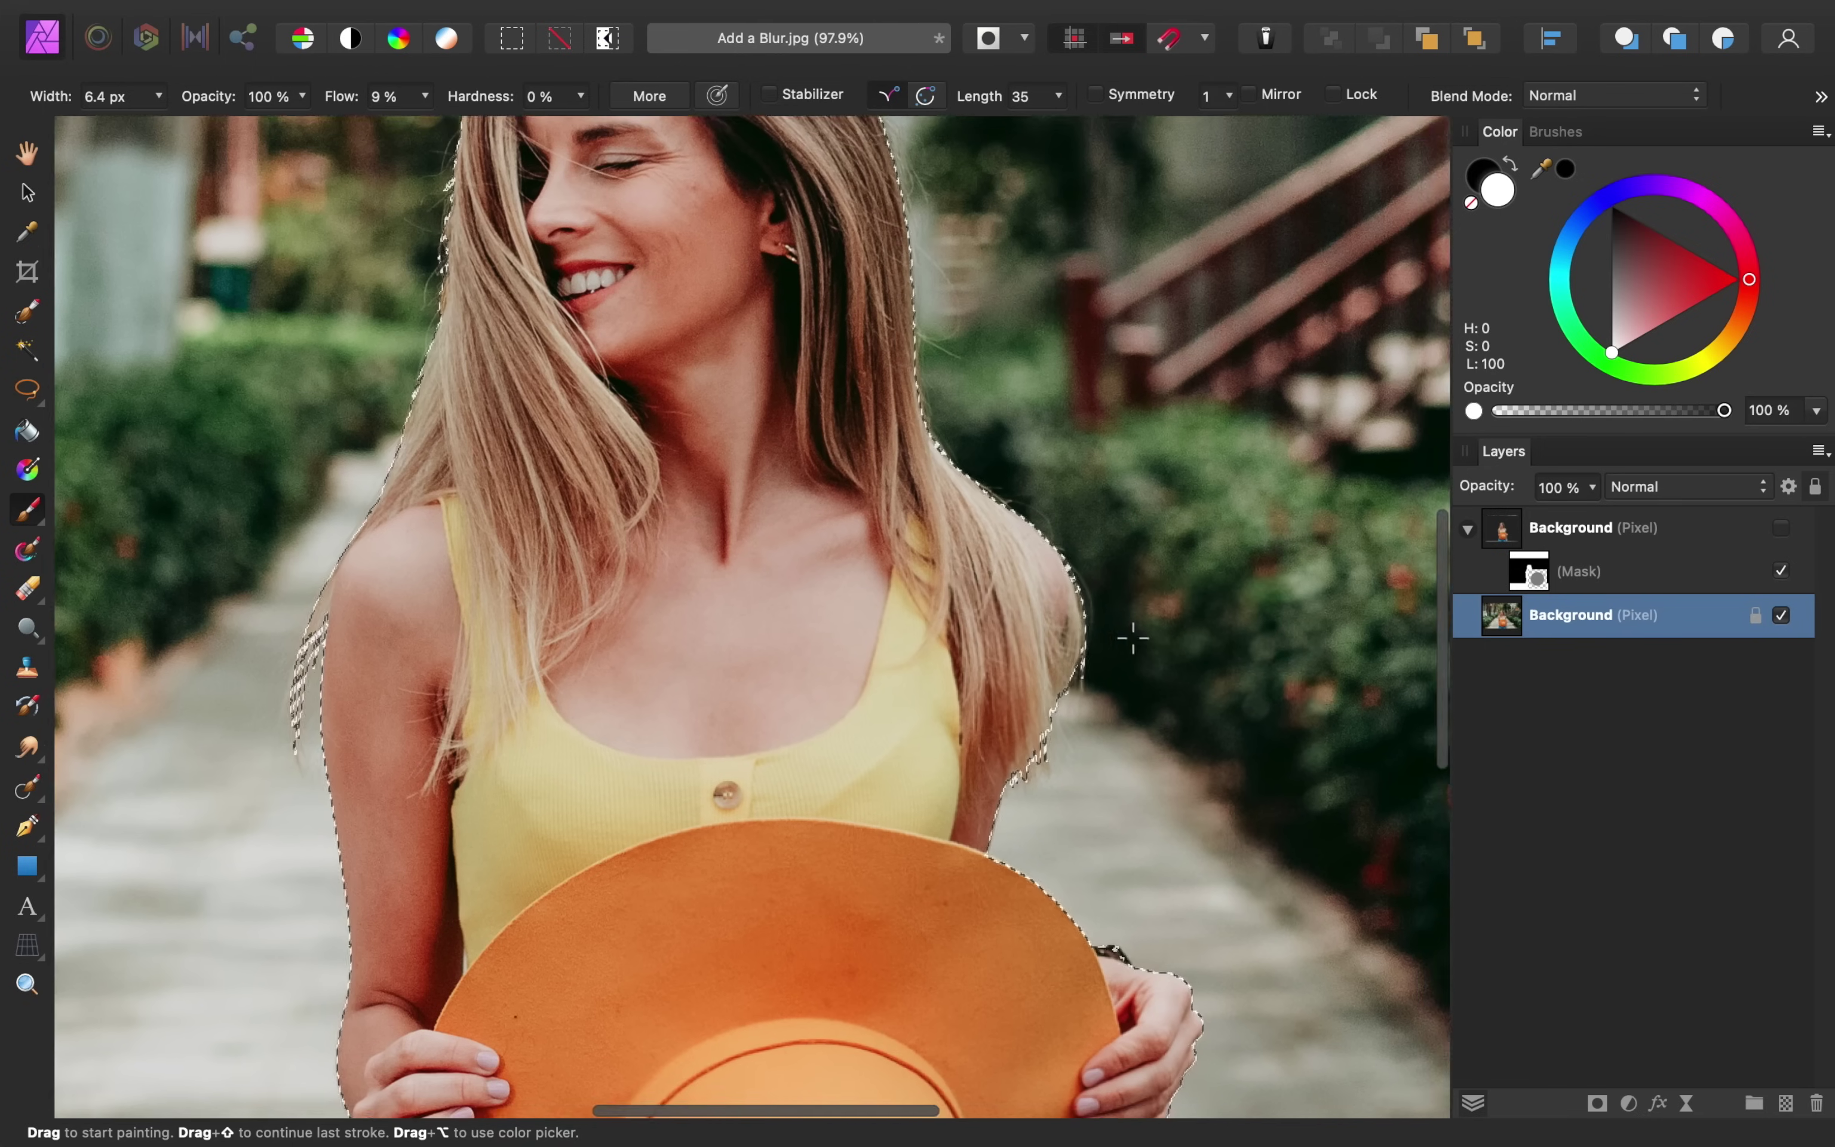
pyautogui.hscroll(5, 1133, 638)
pyautogui.scroll(2, 1133, 638)
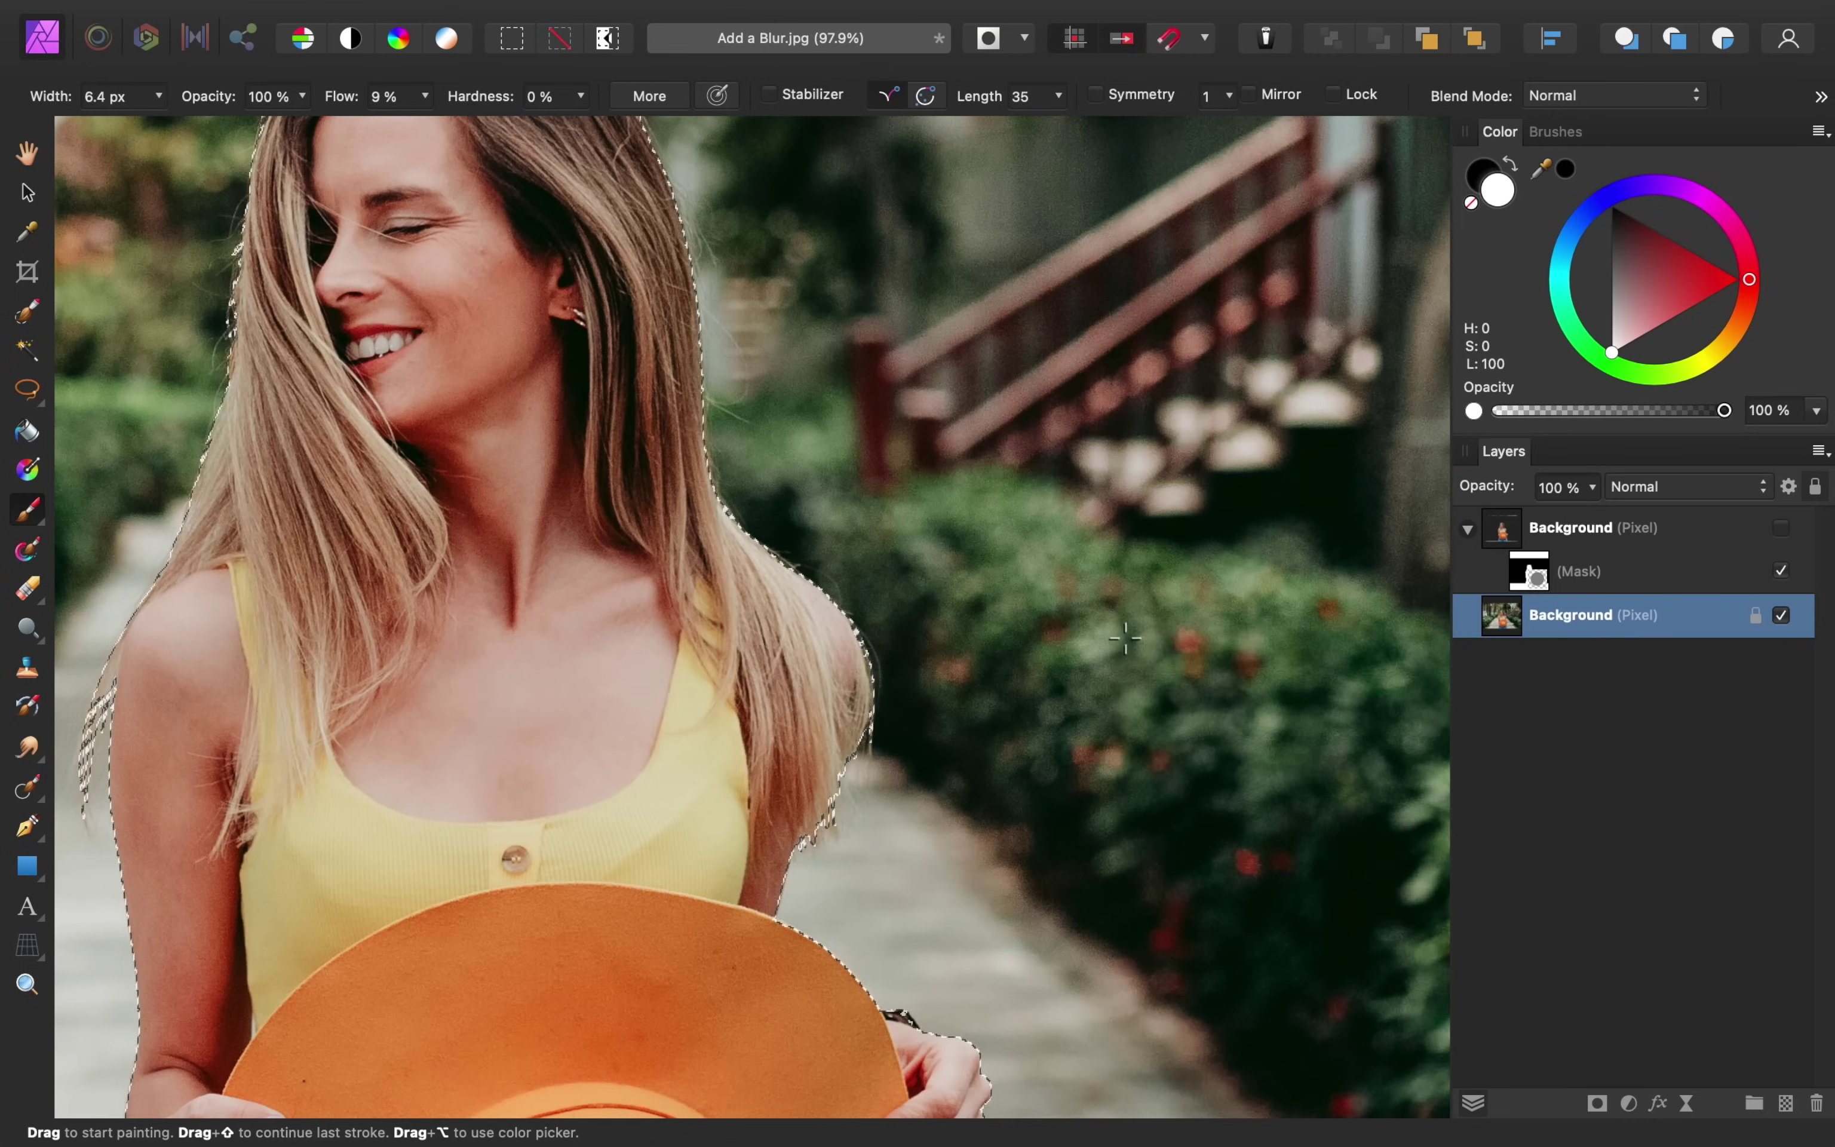
pyautogui.press('super+b')
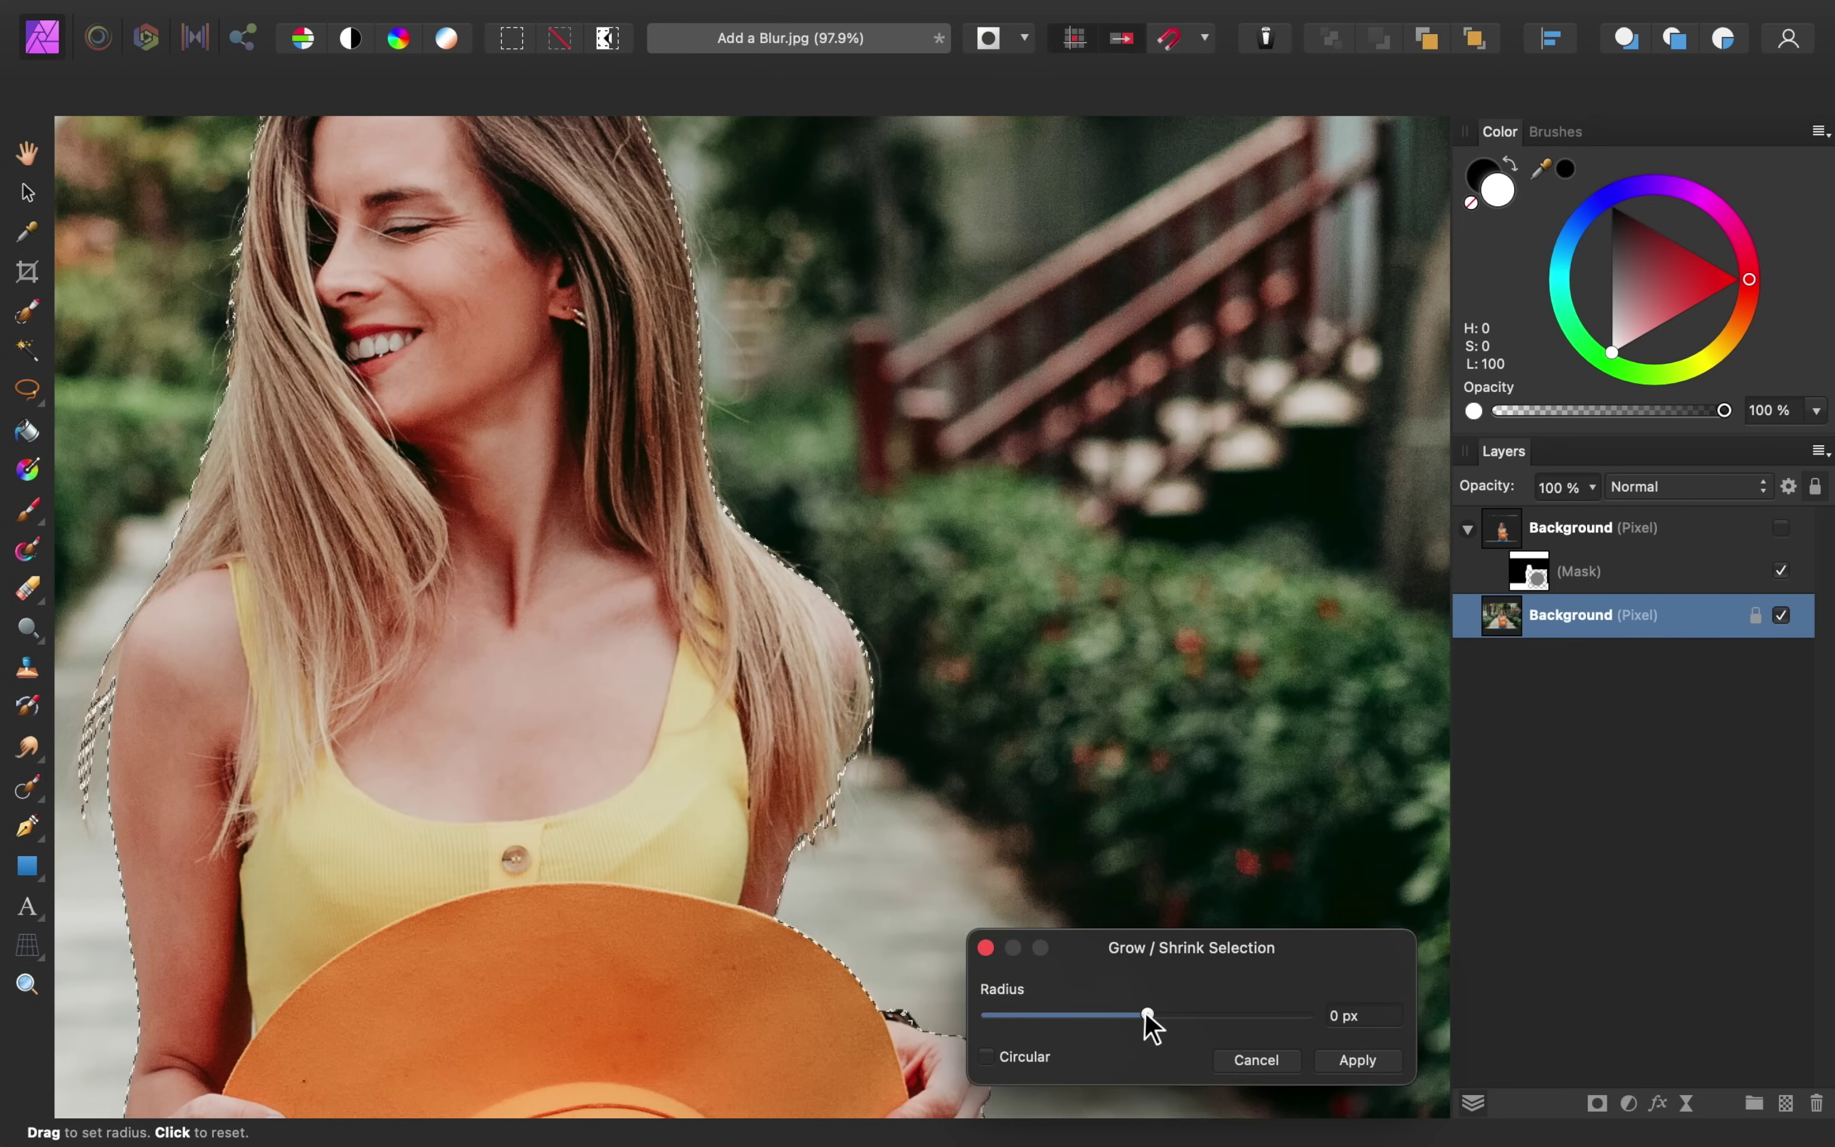
pyautogui.moveTo(1146, 1016)
pyautogui.mouseDown()
pyautogui.moveTo(1168, 1023)
pyautogui.moveTo(1107, 1018)
pyautogui.moveTo(1150, 1016)
pyautogui.mouseUp()
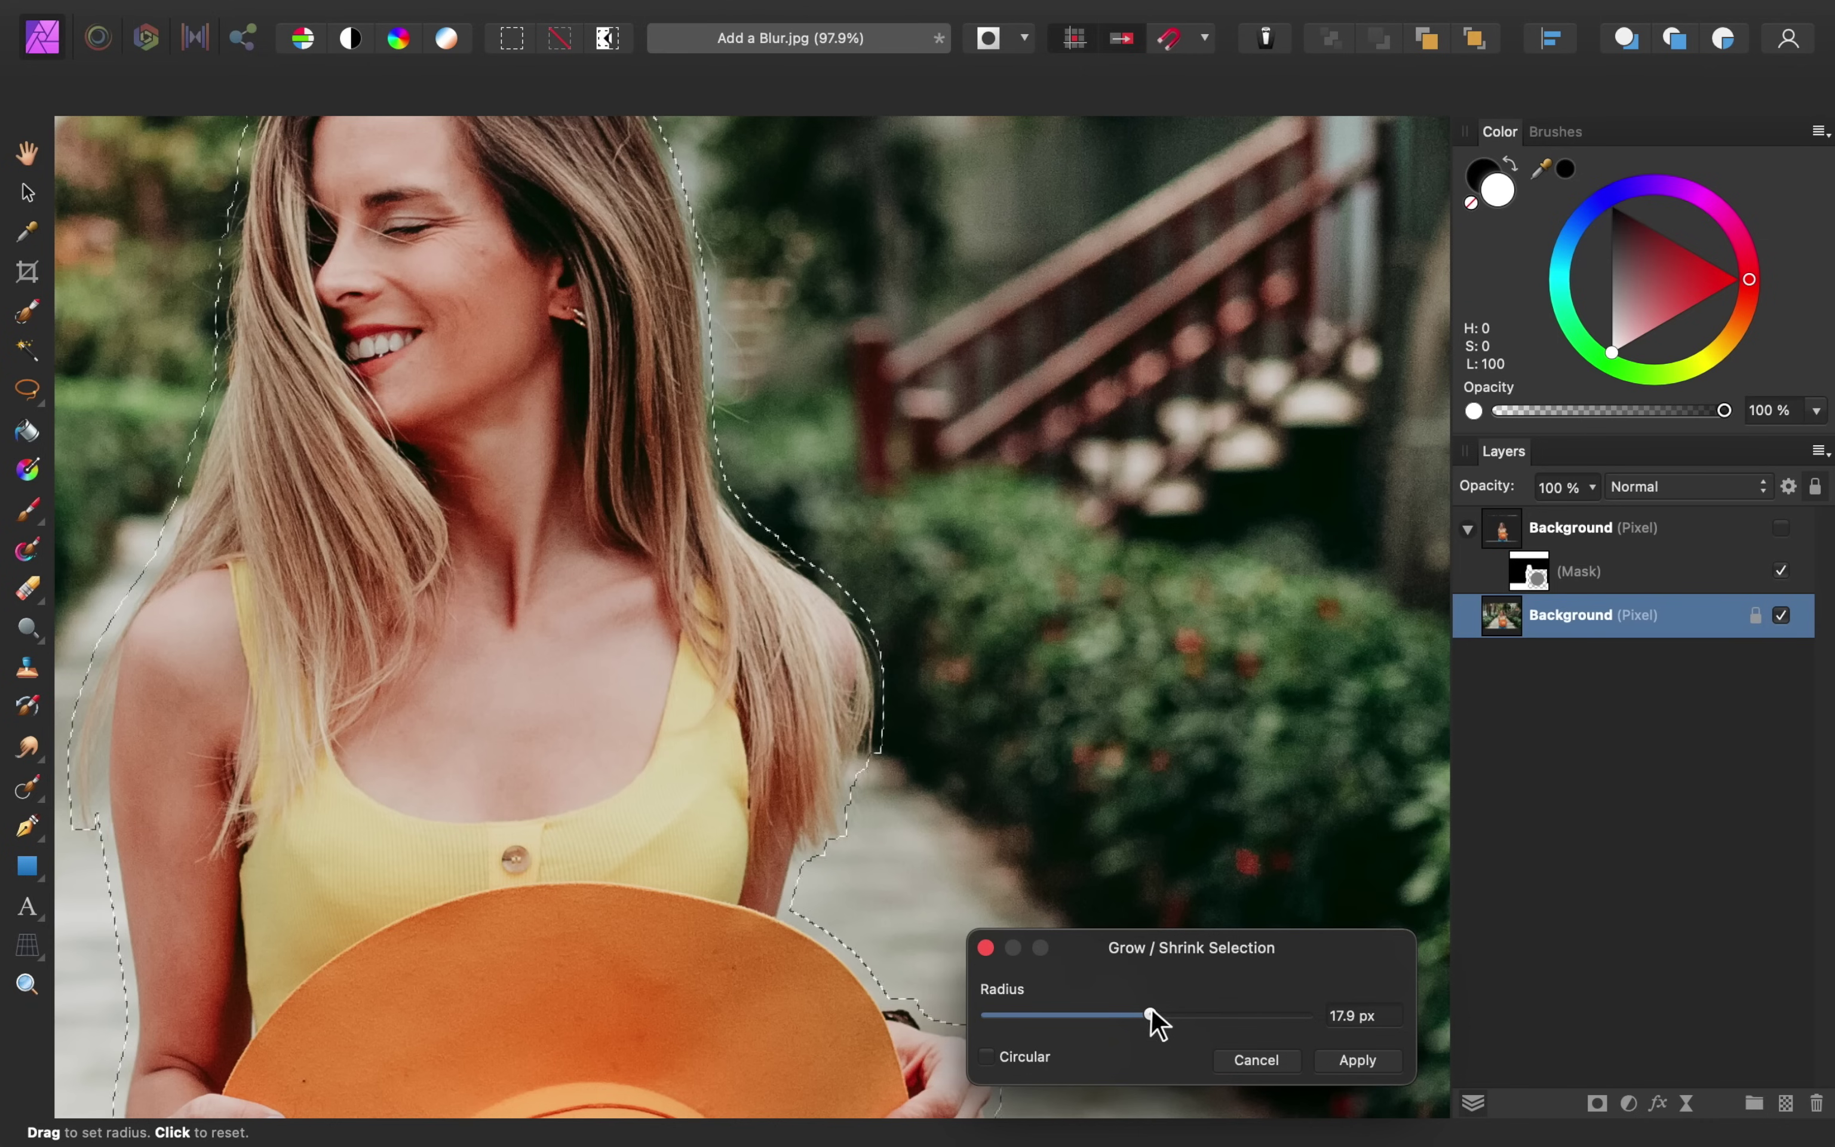
pyautogui.click(1357, 1060)
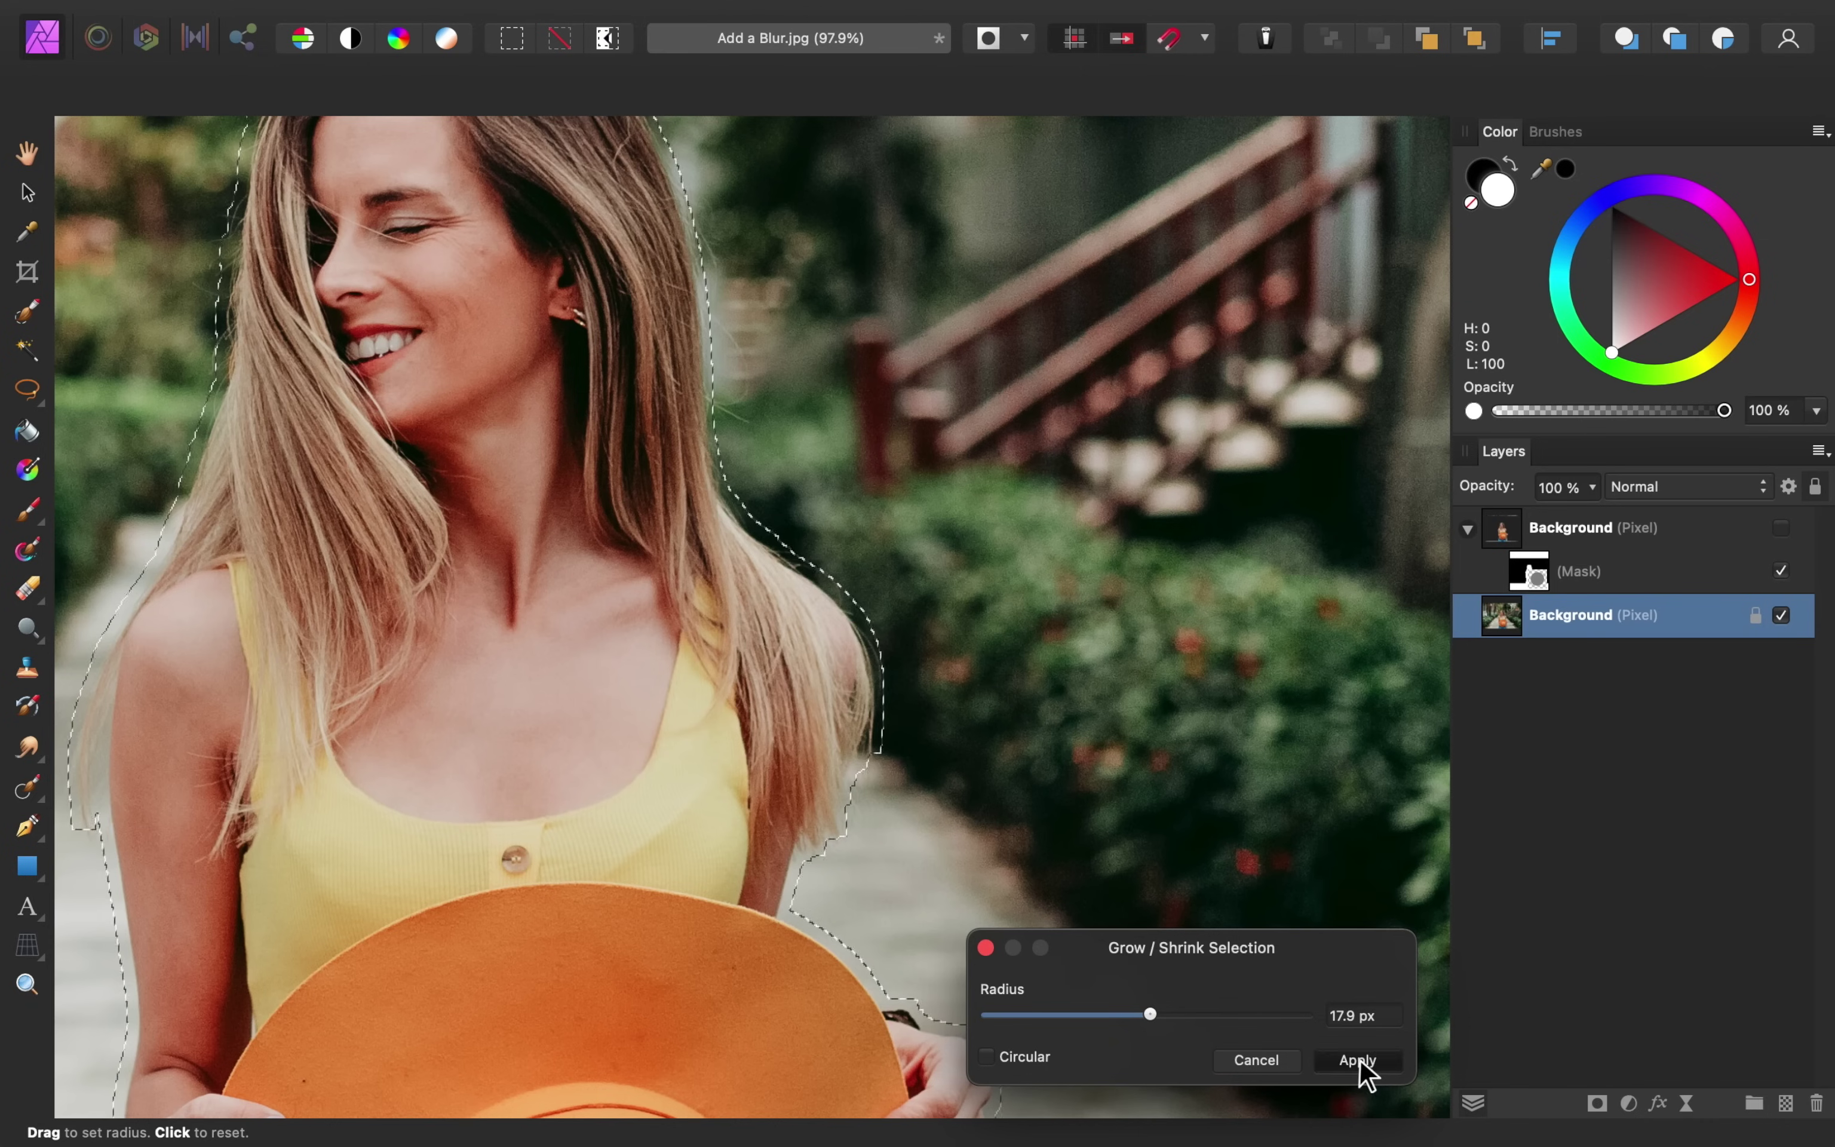
pyautogui.press('b')
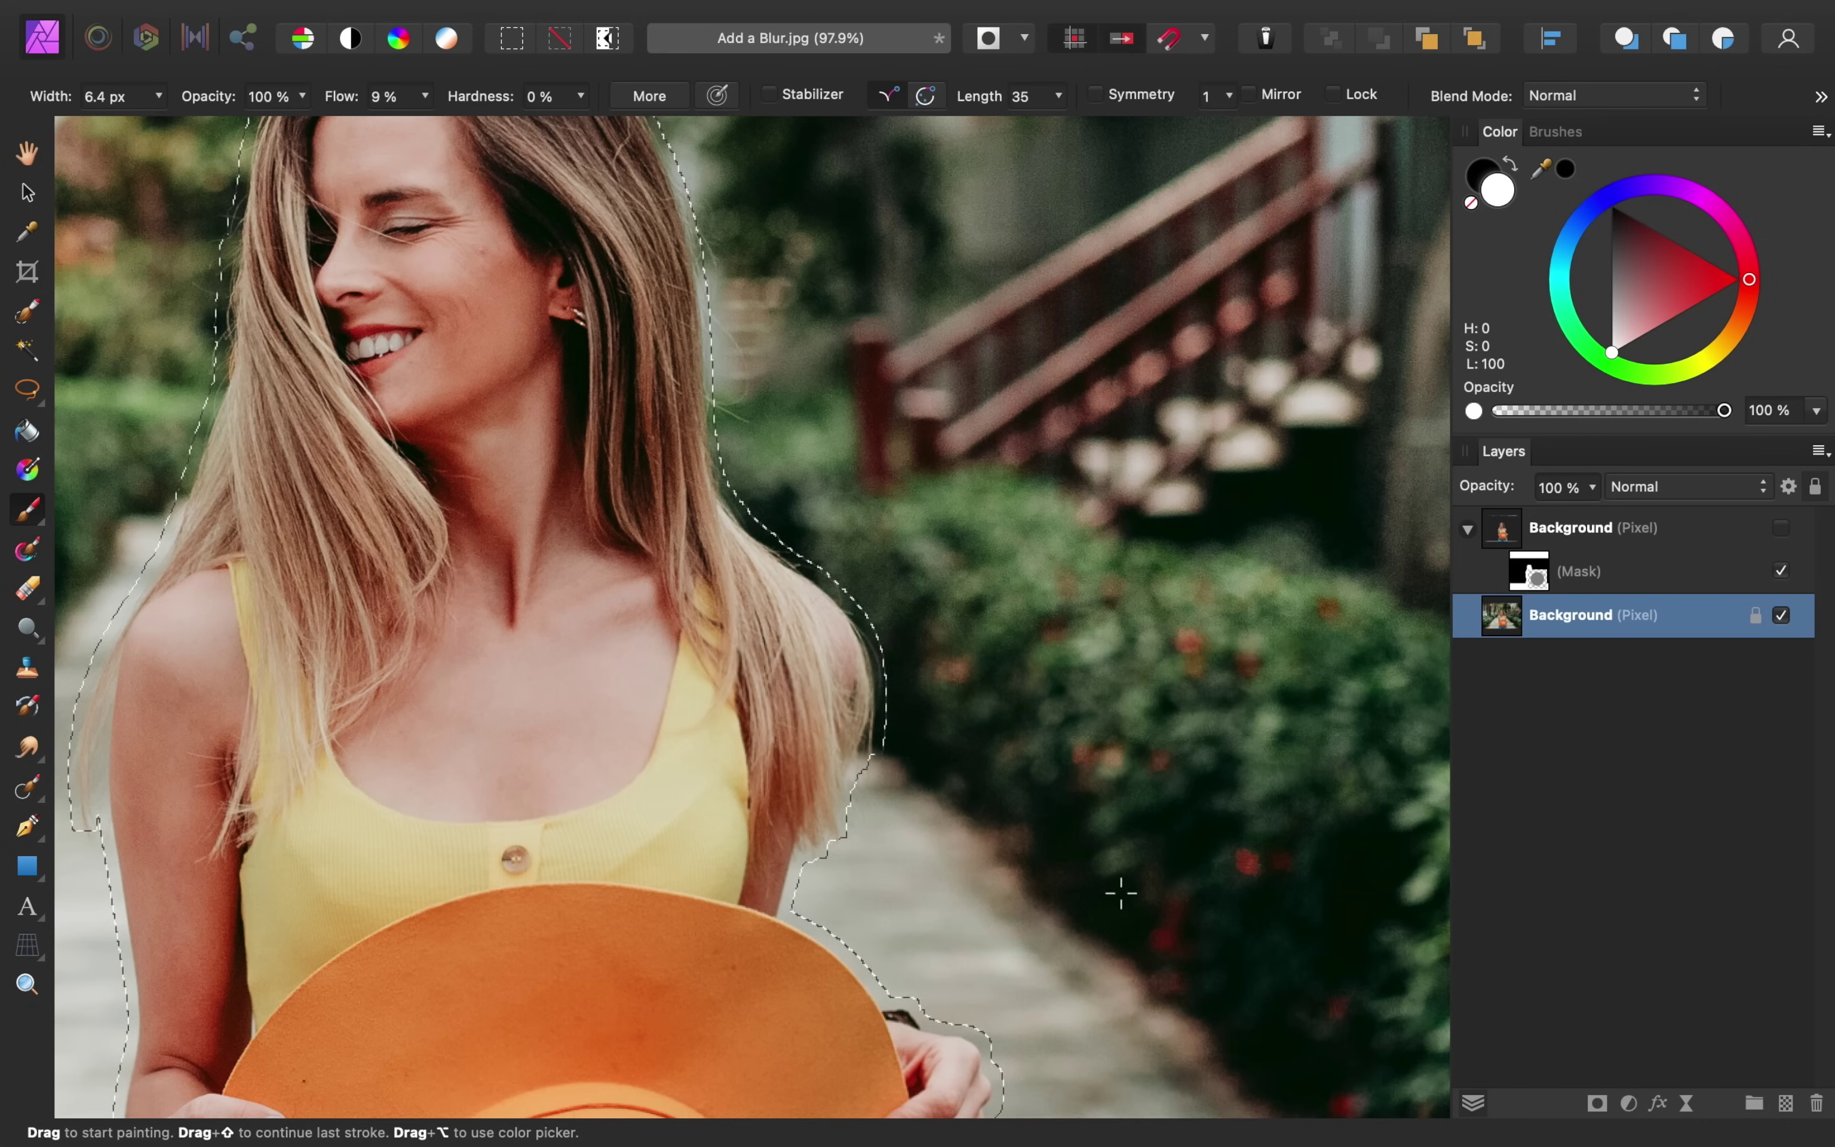
pyautogui.scroll(-6, 1157, 896)
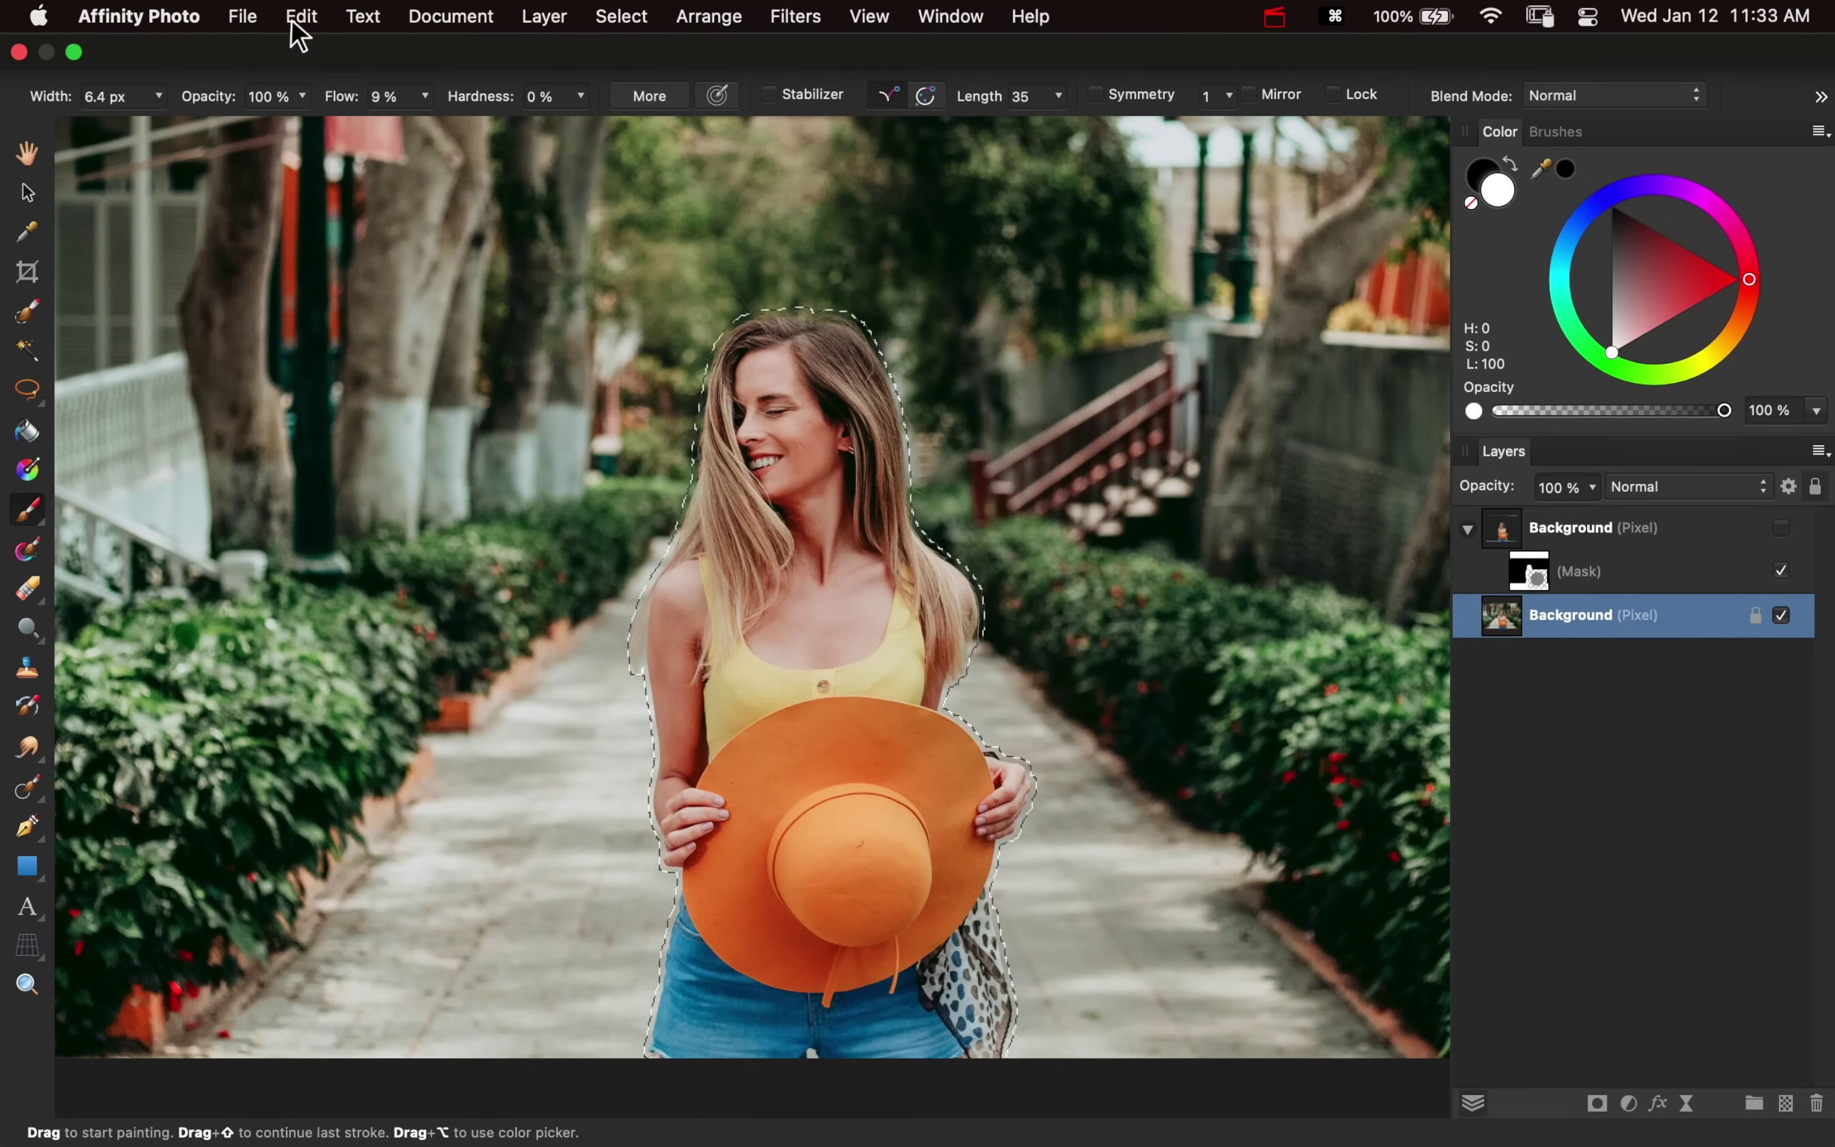
# Inpaint the selected woman out of the background photo, then deselect
pyautogui.click(302, 17)
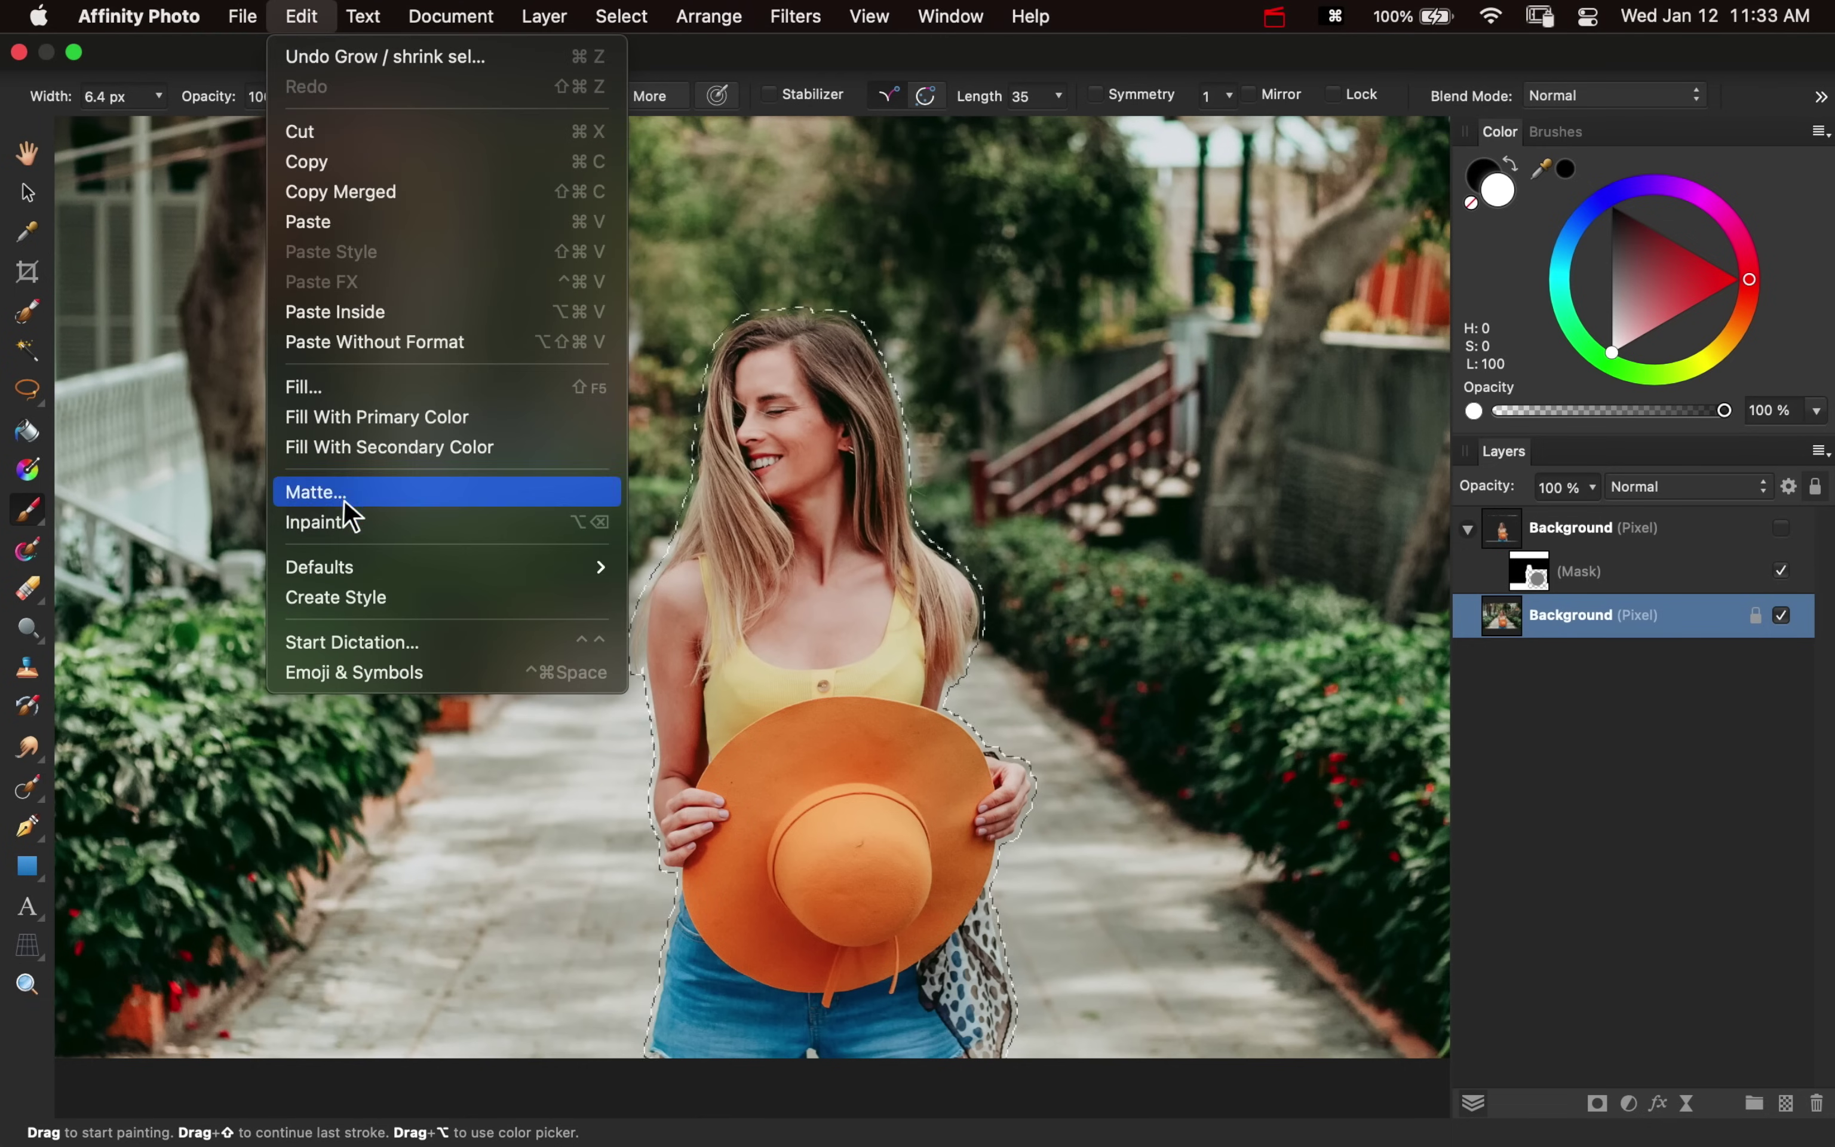
pyautogui.click(355, 523)
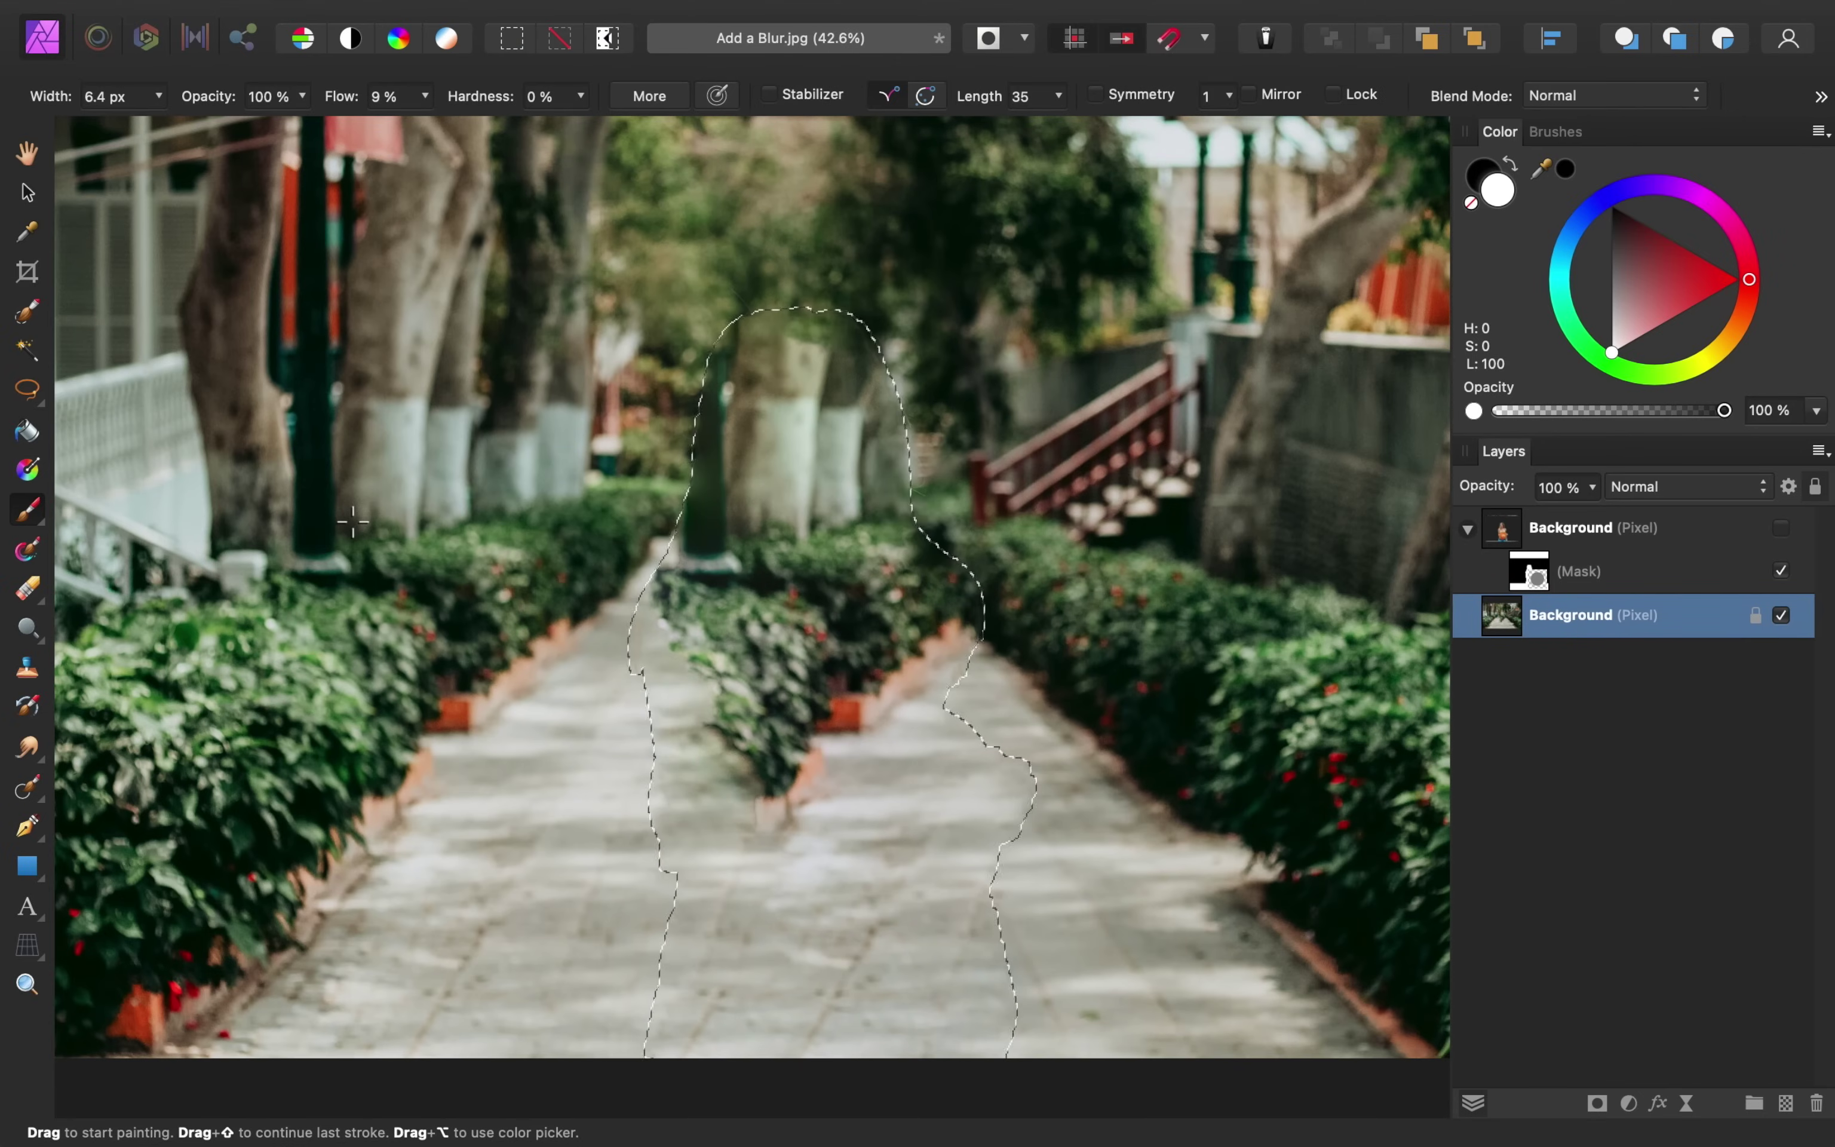
pyautogui.press('super+d')
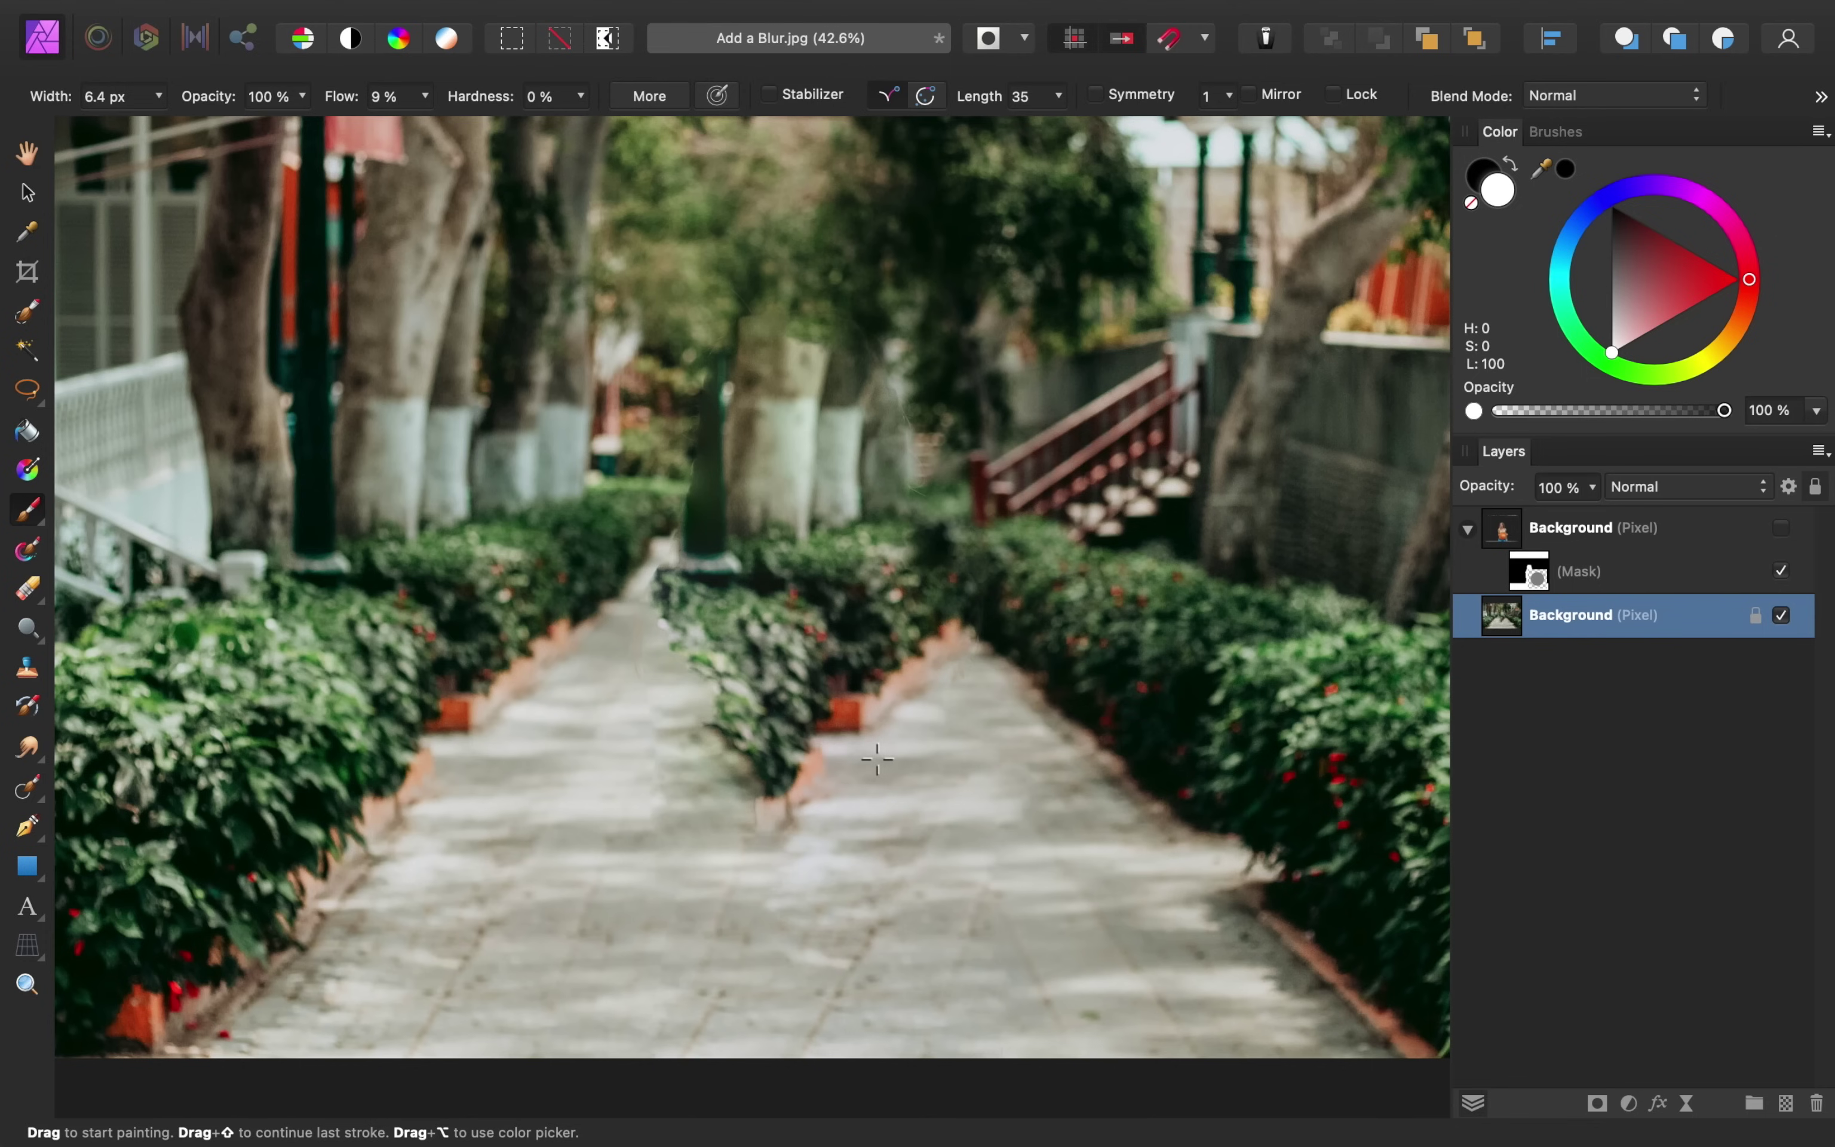
# Show the cut-out woman layer and add a live Gaussian Blur of 12.9 px
pyautogui.click(1780, 528)
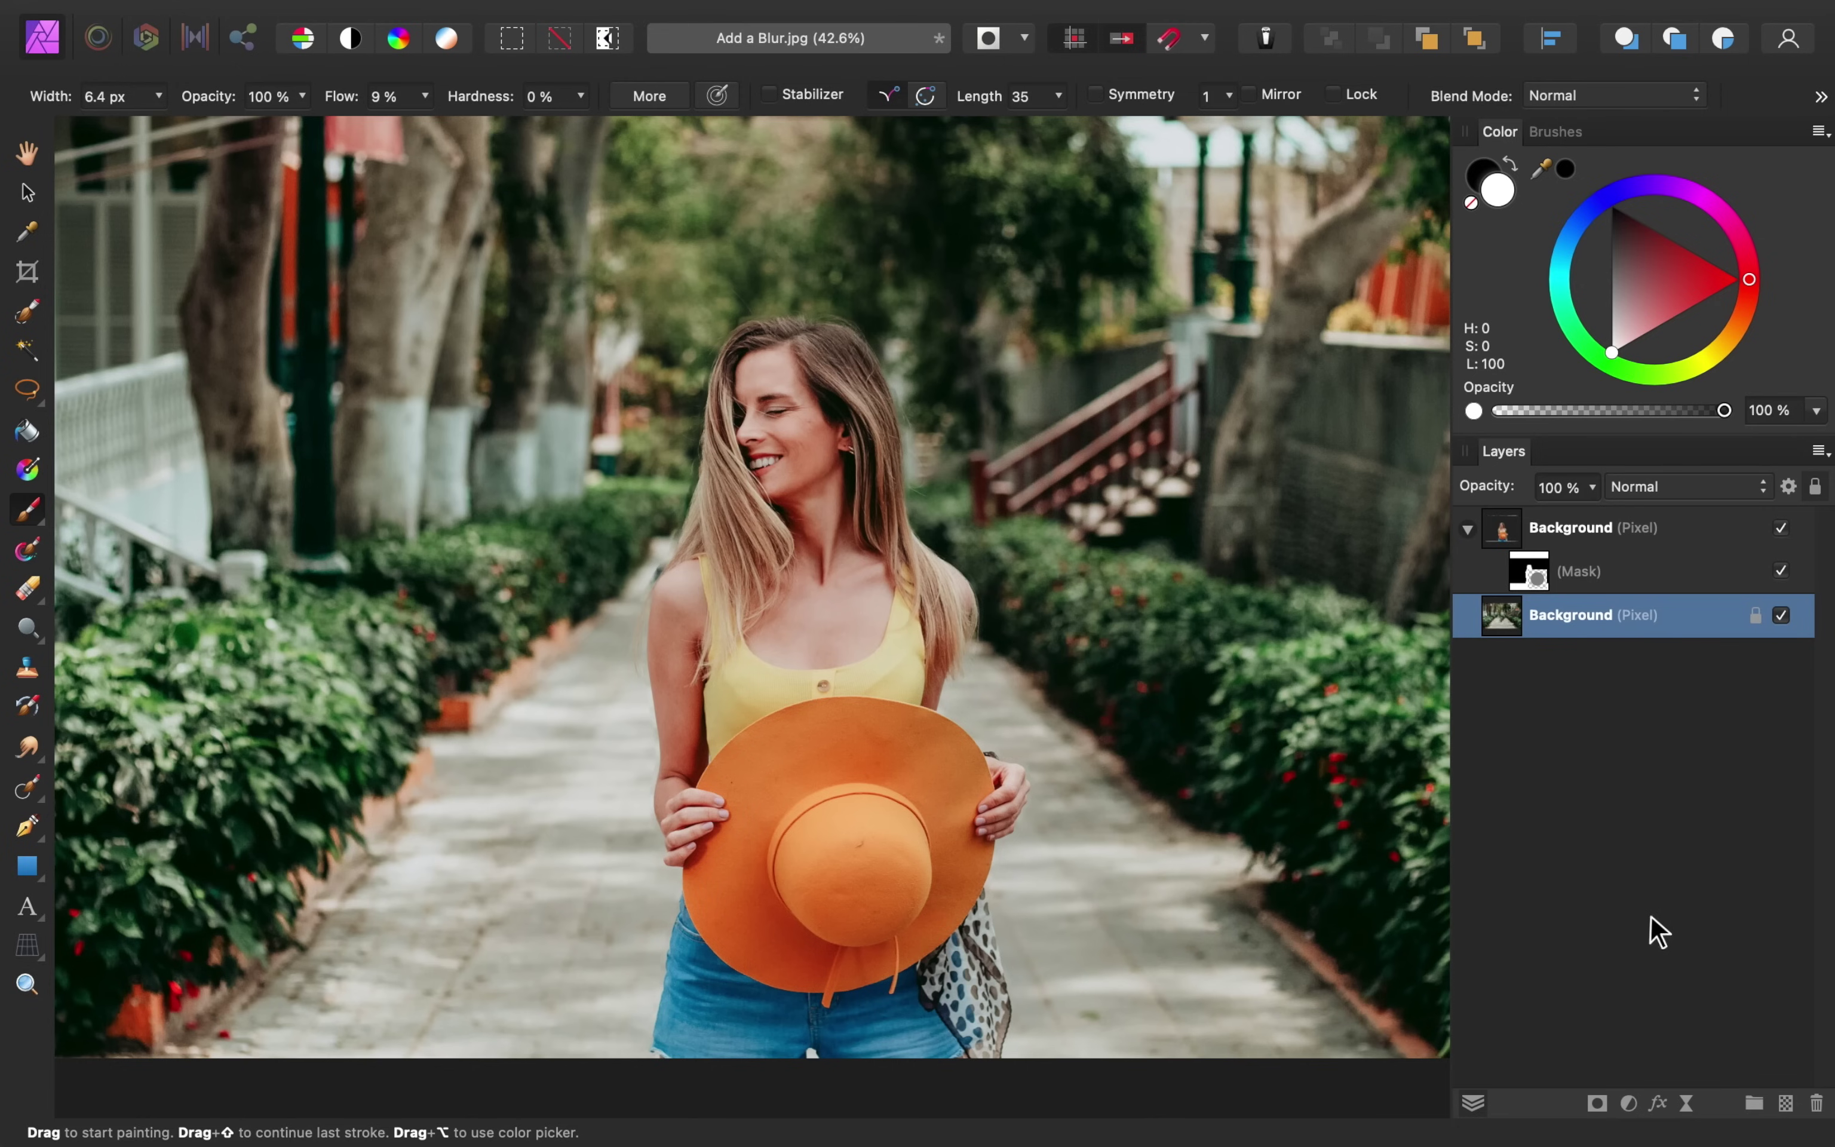
pyautogui.click(1686, 1104)
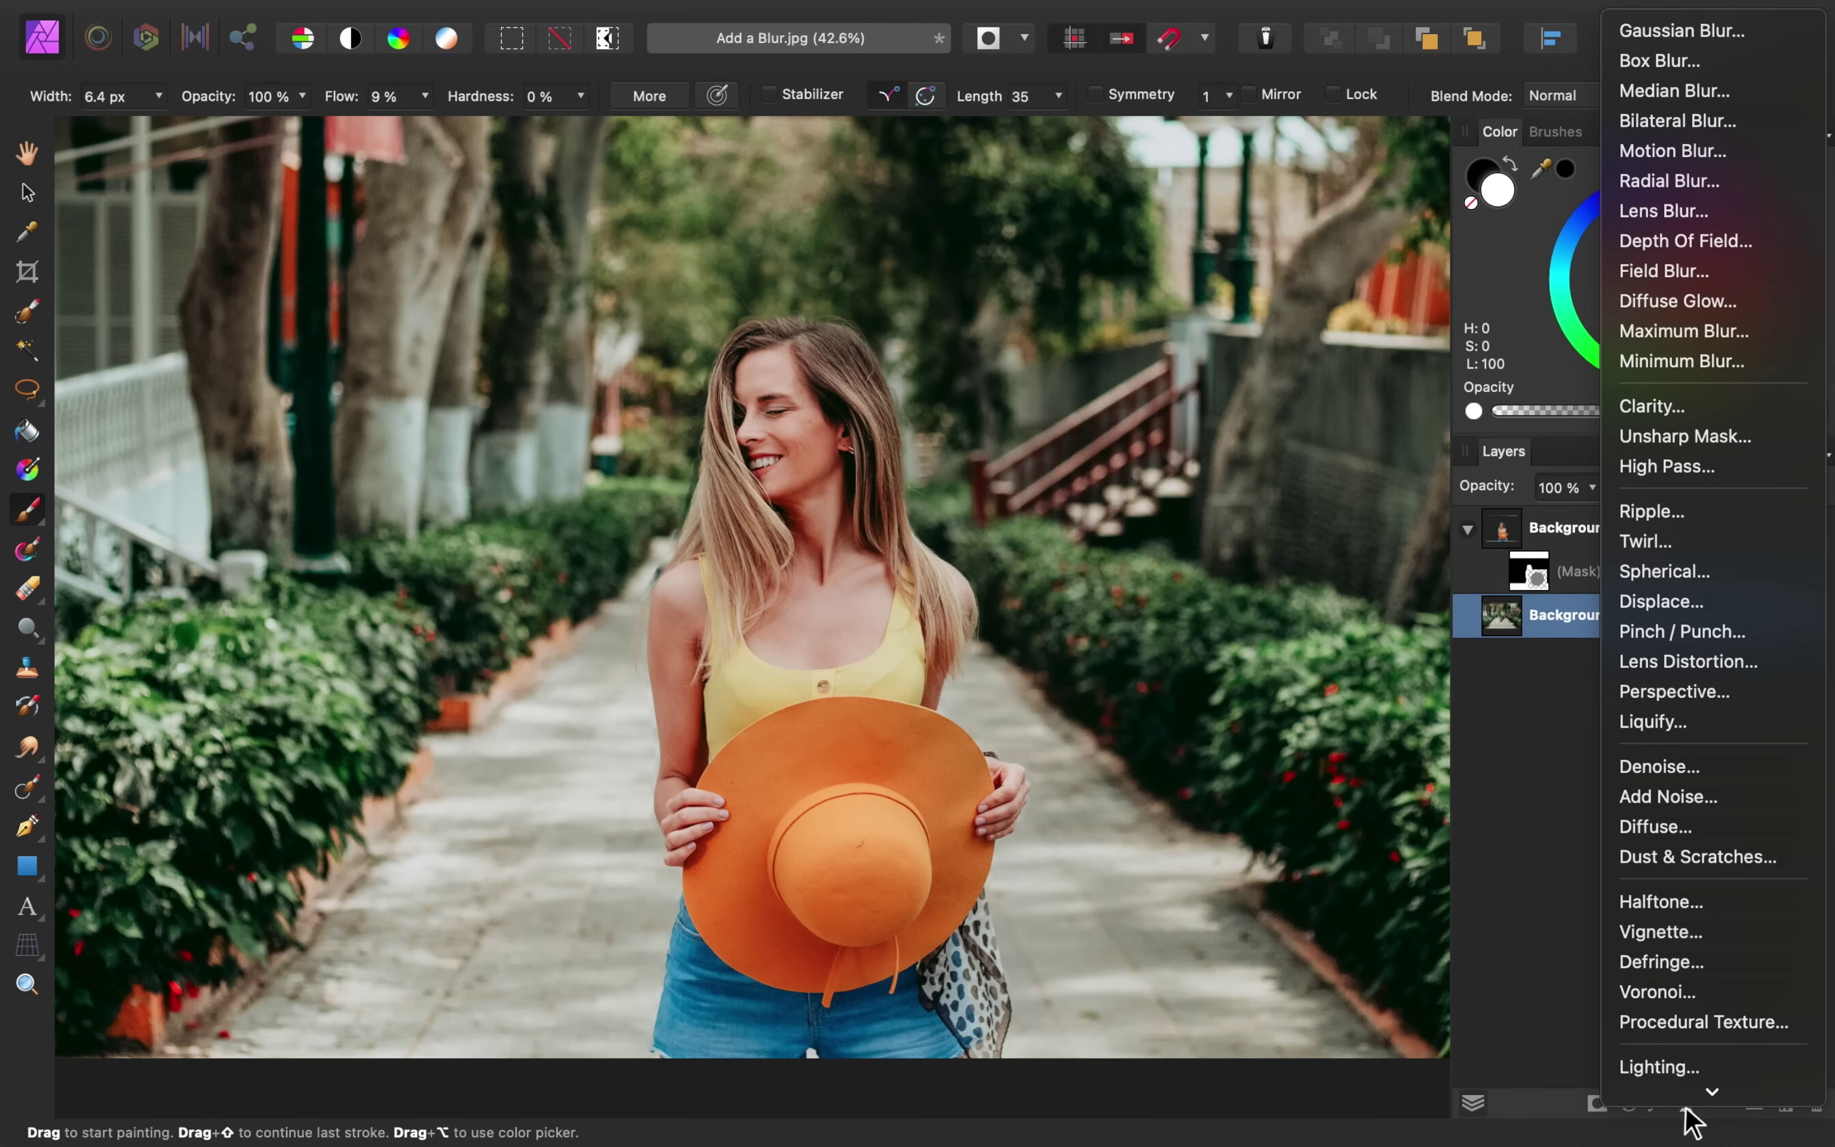
pyautogui.click(1718, 32)
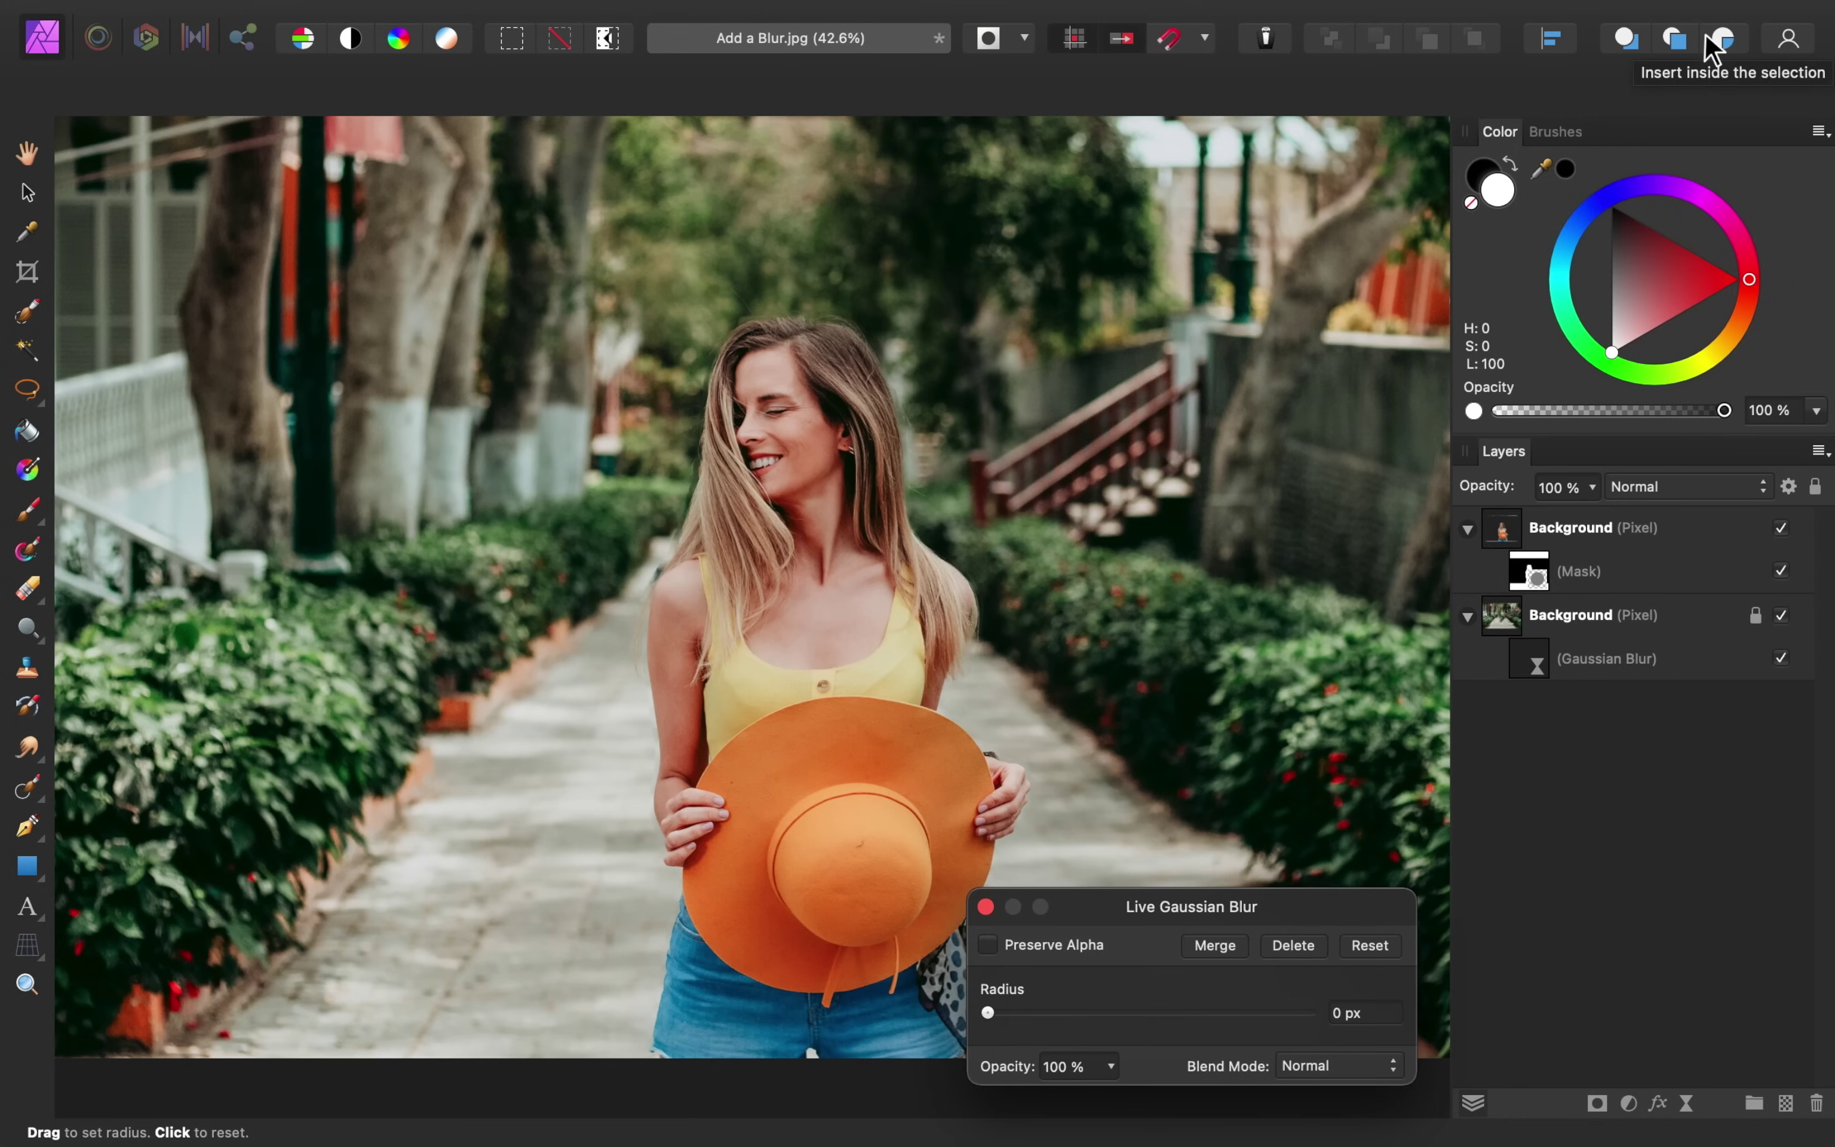
pyautogui.moveTo(988, 1011); pyautogui.dragTo(1137, 1014)
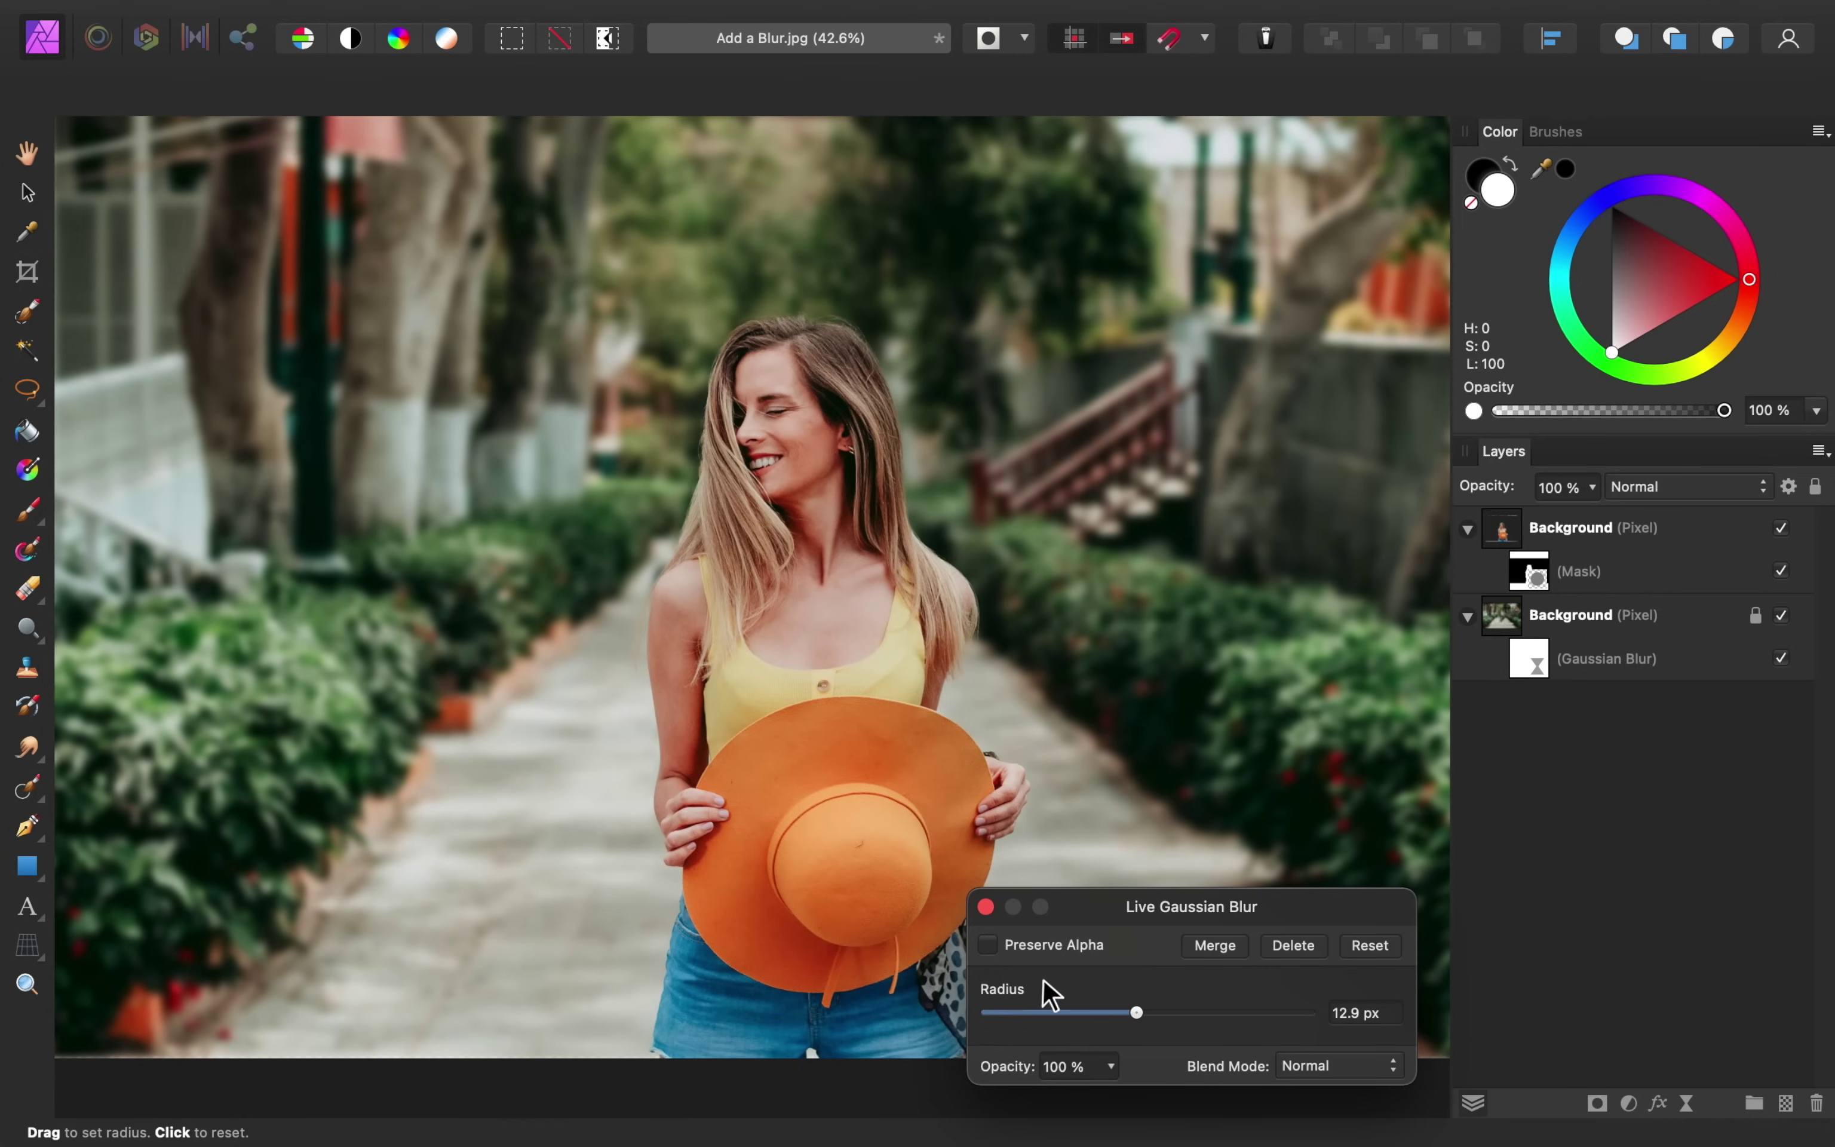
# Keep Preserve Alpha on and raise the blur radius to about 20.3 px
pyautogui.click(987, 946)
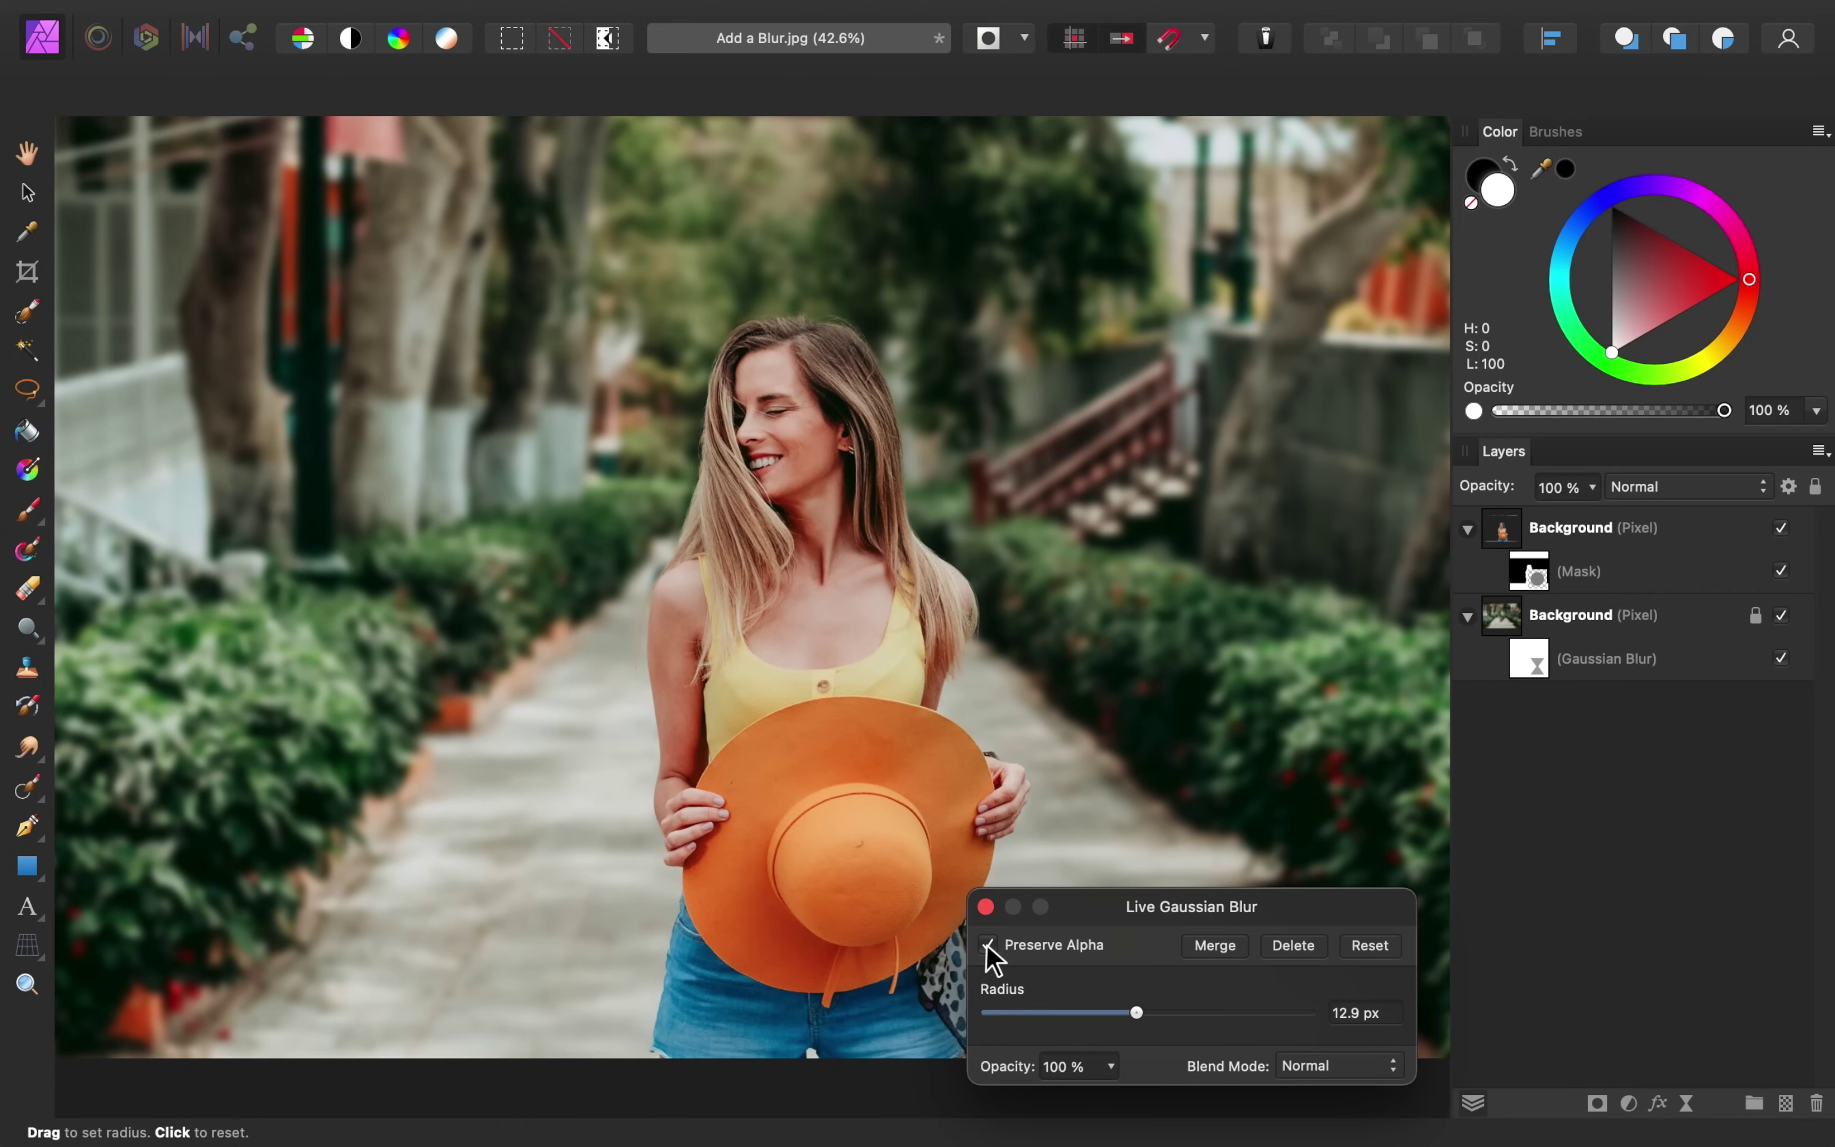
pyautogui.scroll(-2, 822, 757)
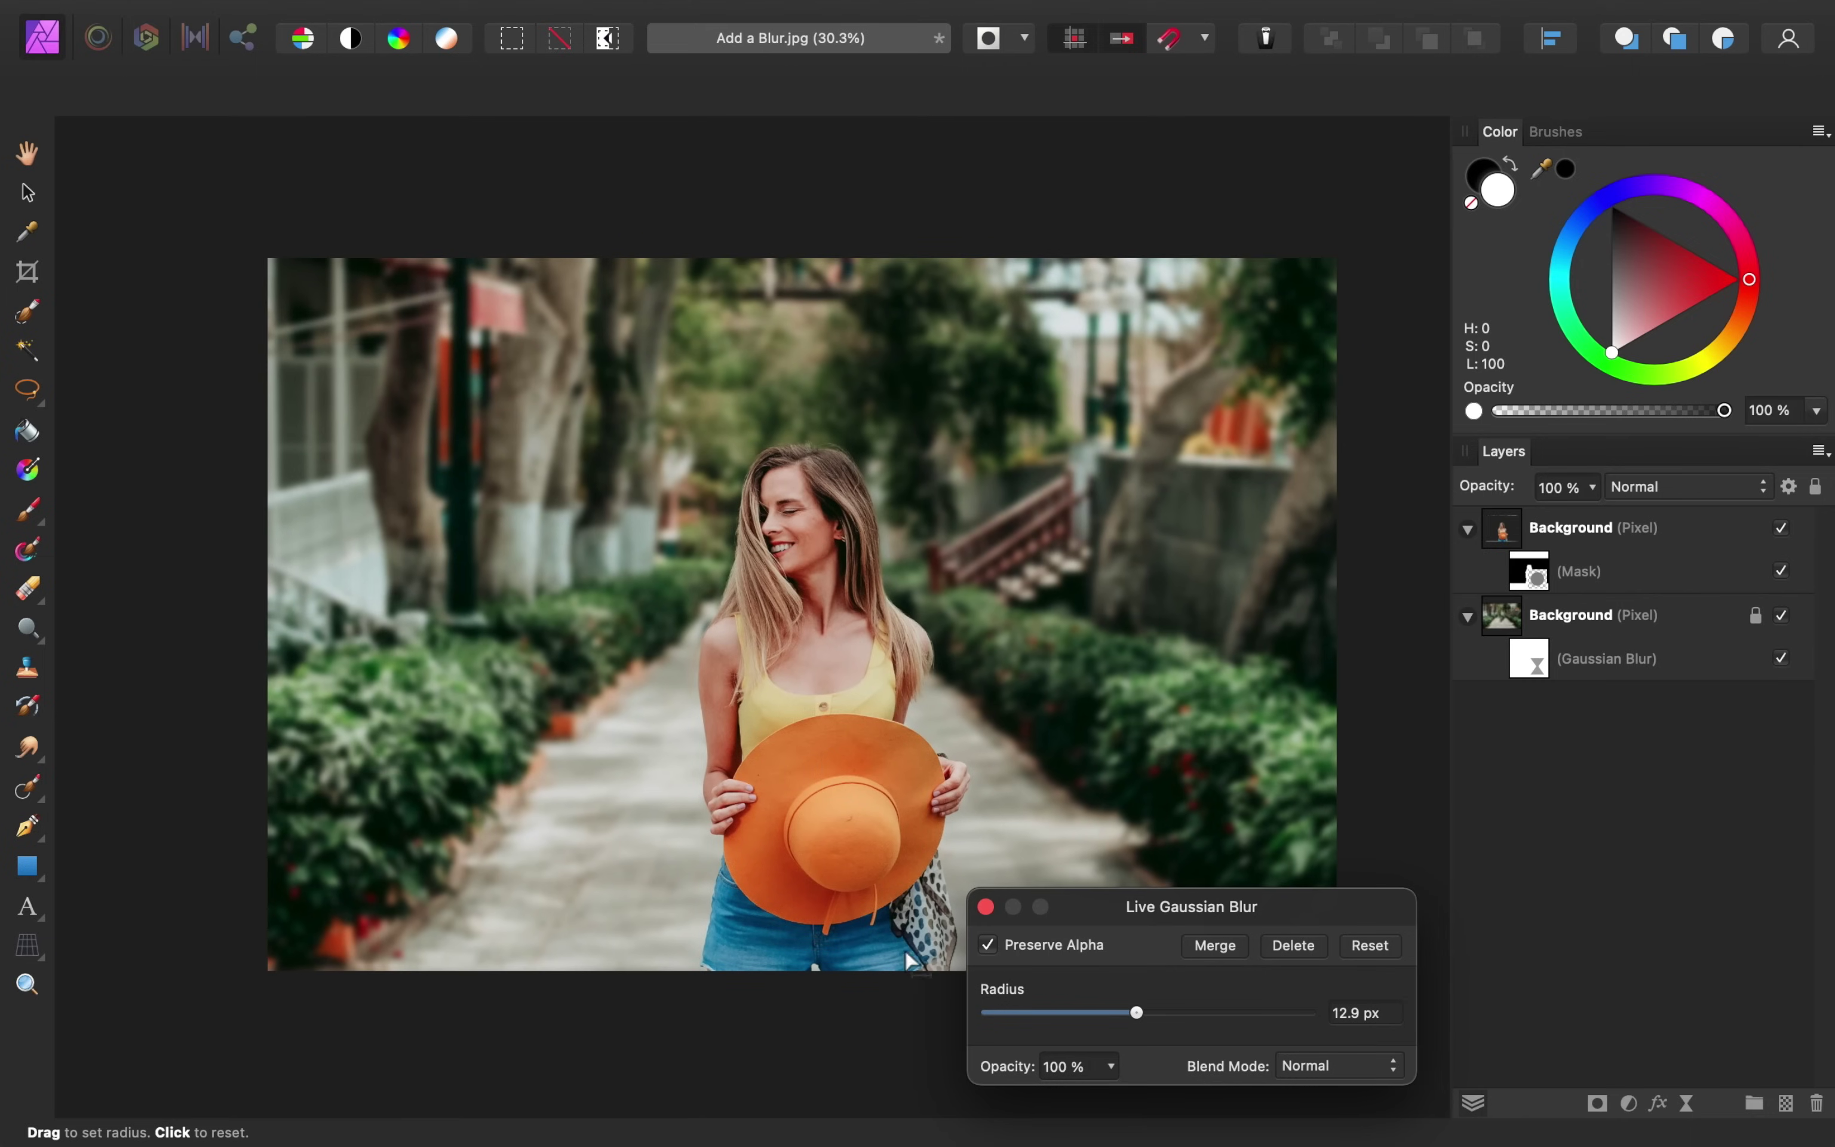
pyautogui.click(990, 944)
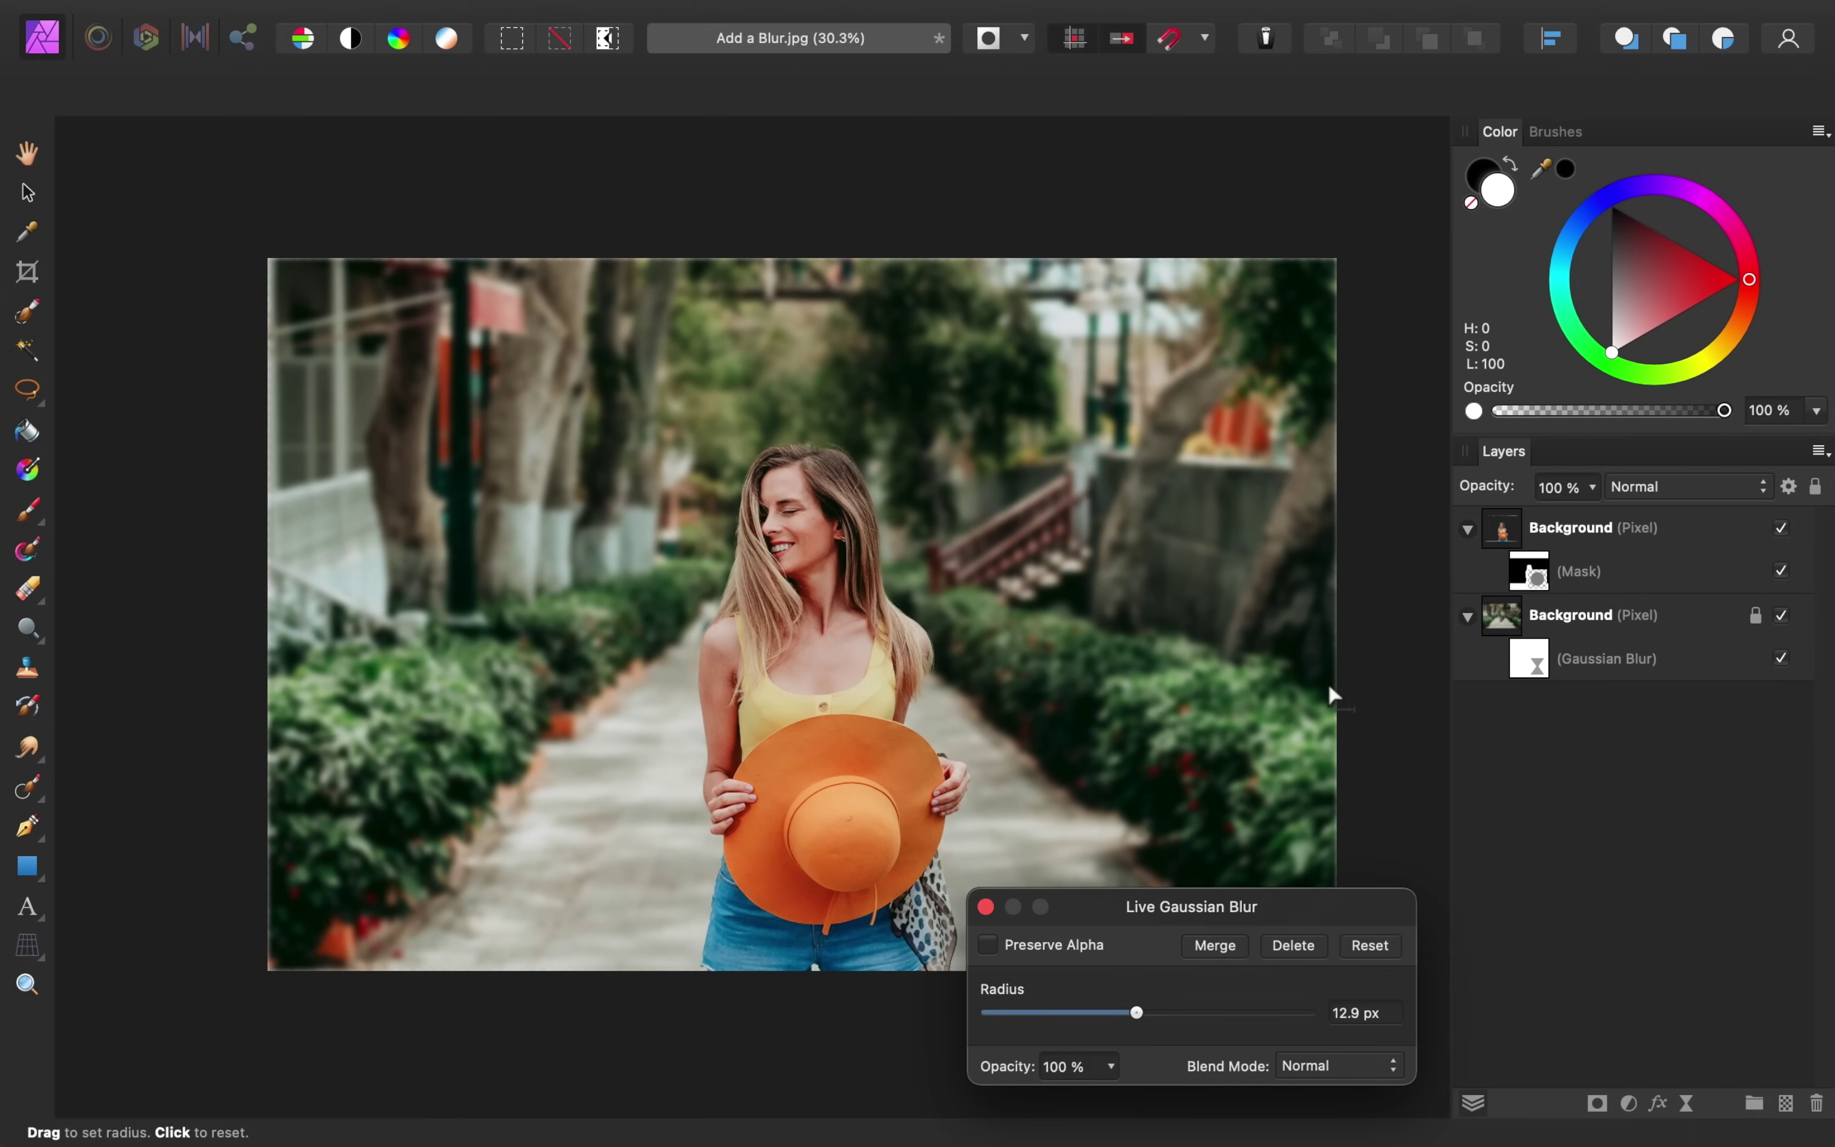
pyautogui.click(989, 944)
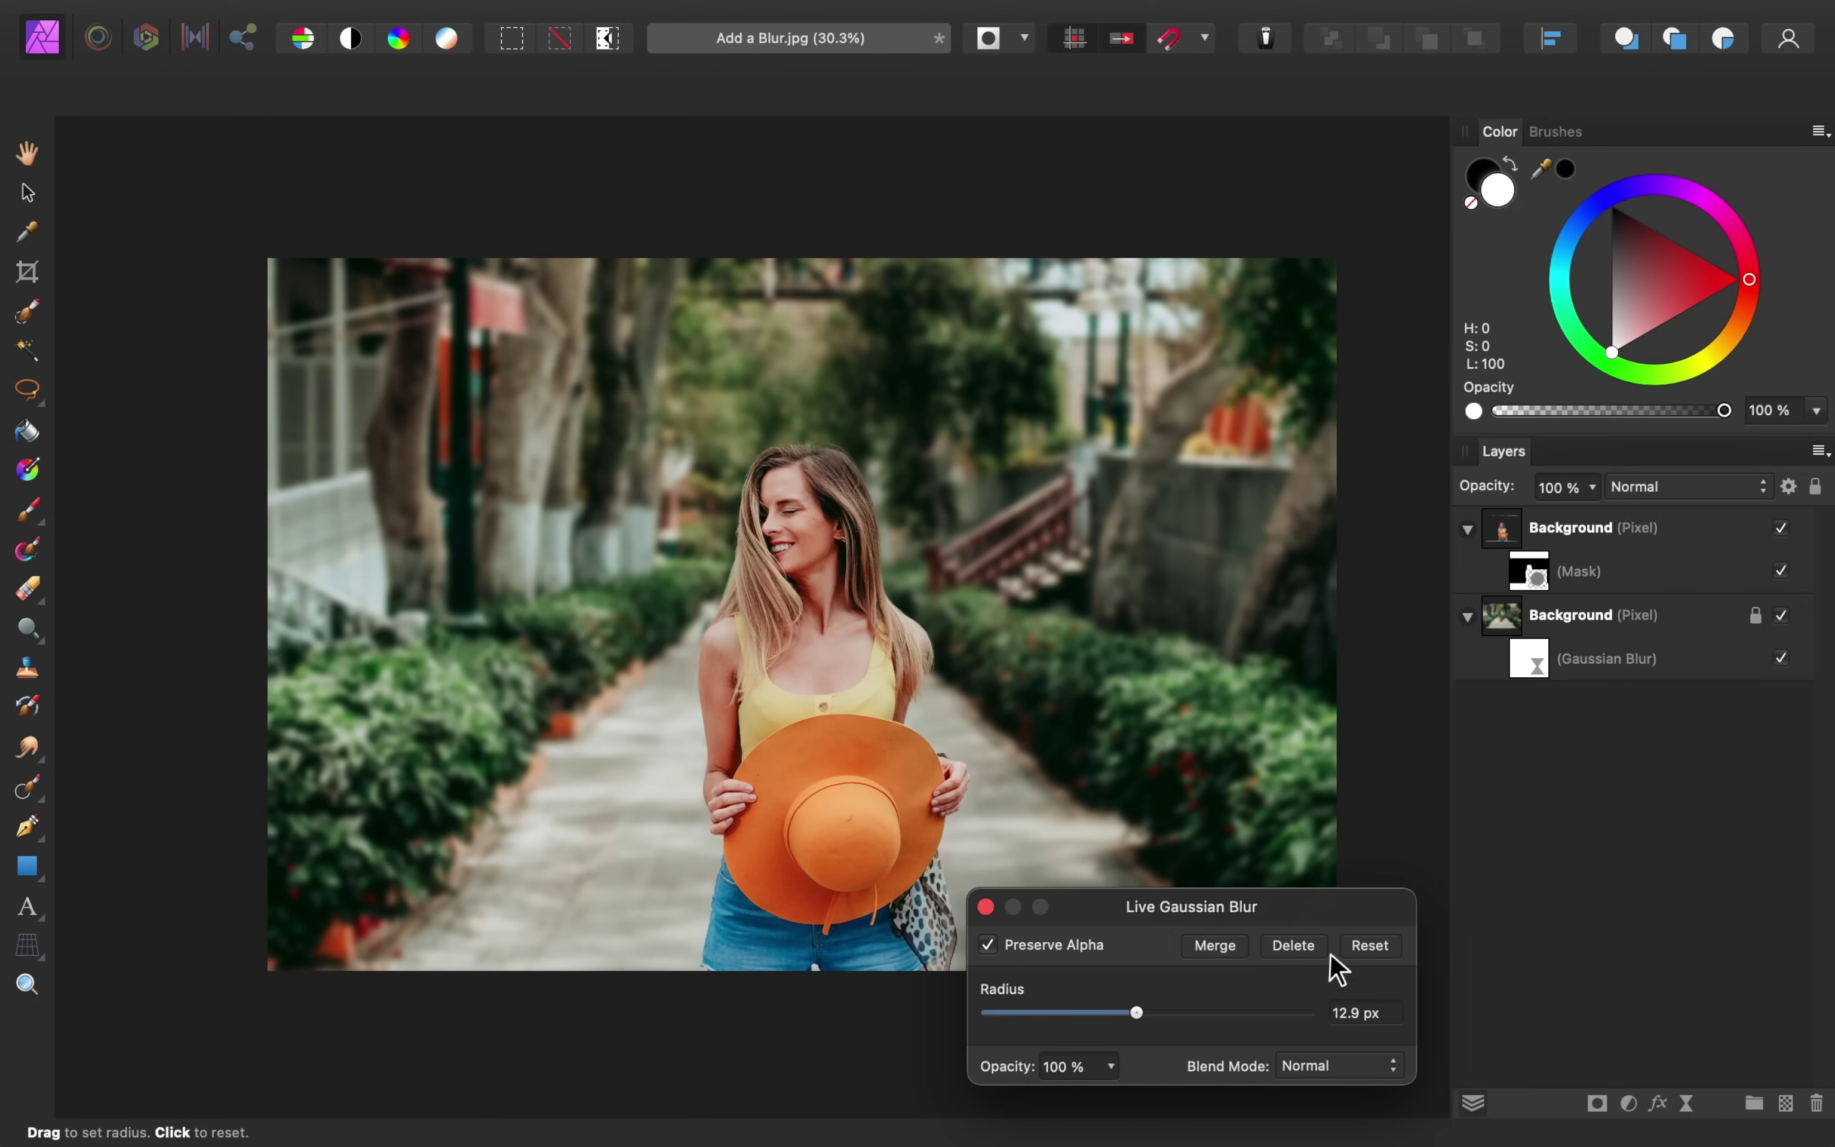
pyautogui.moveTo(1140, 1015); pyautogui.dragTo(1174, 1033)
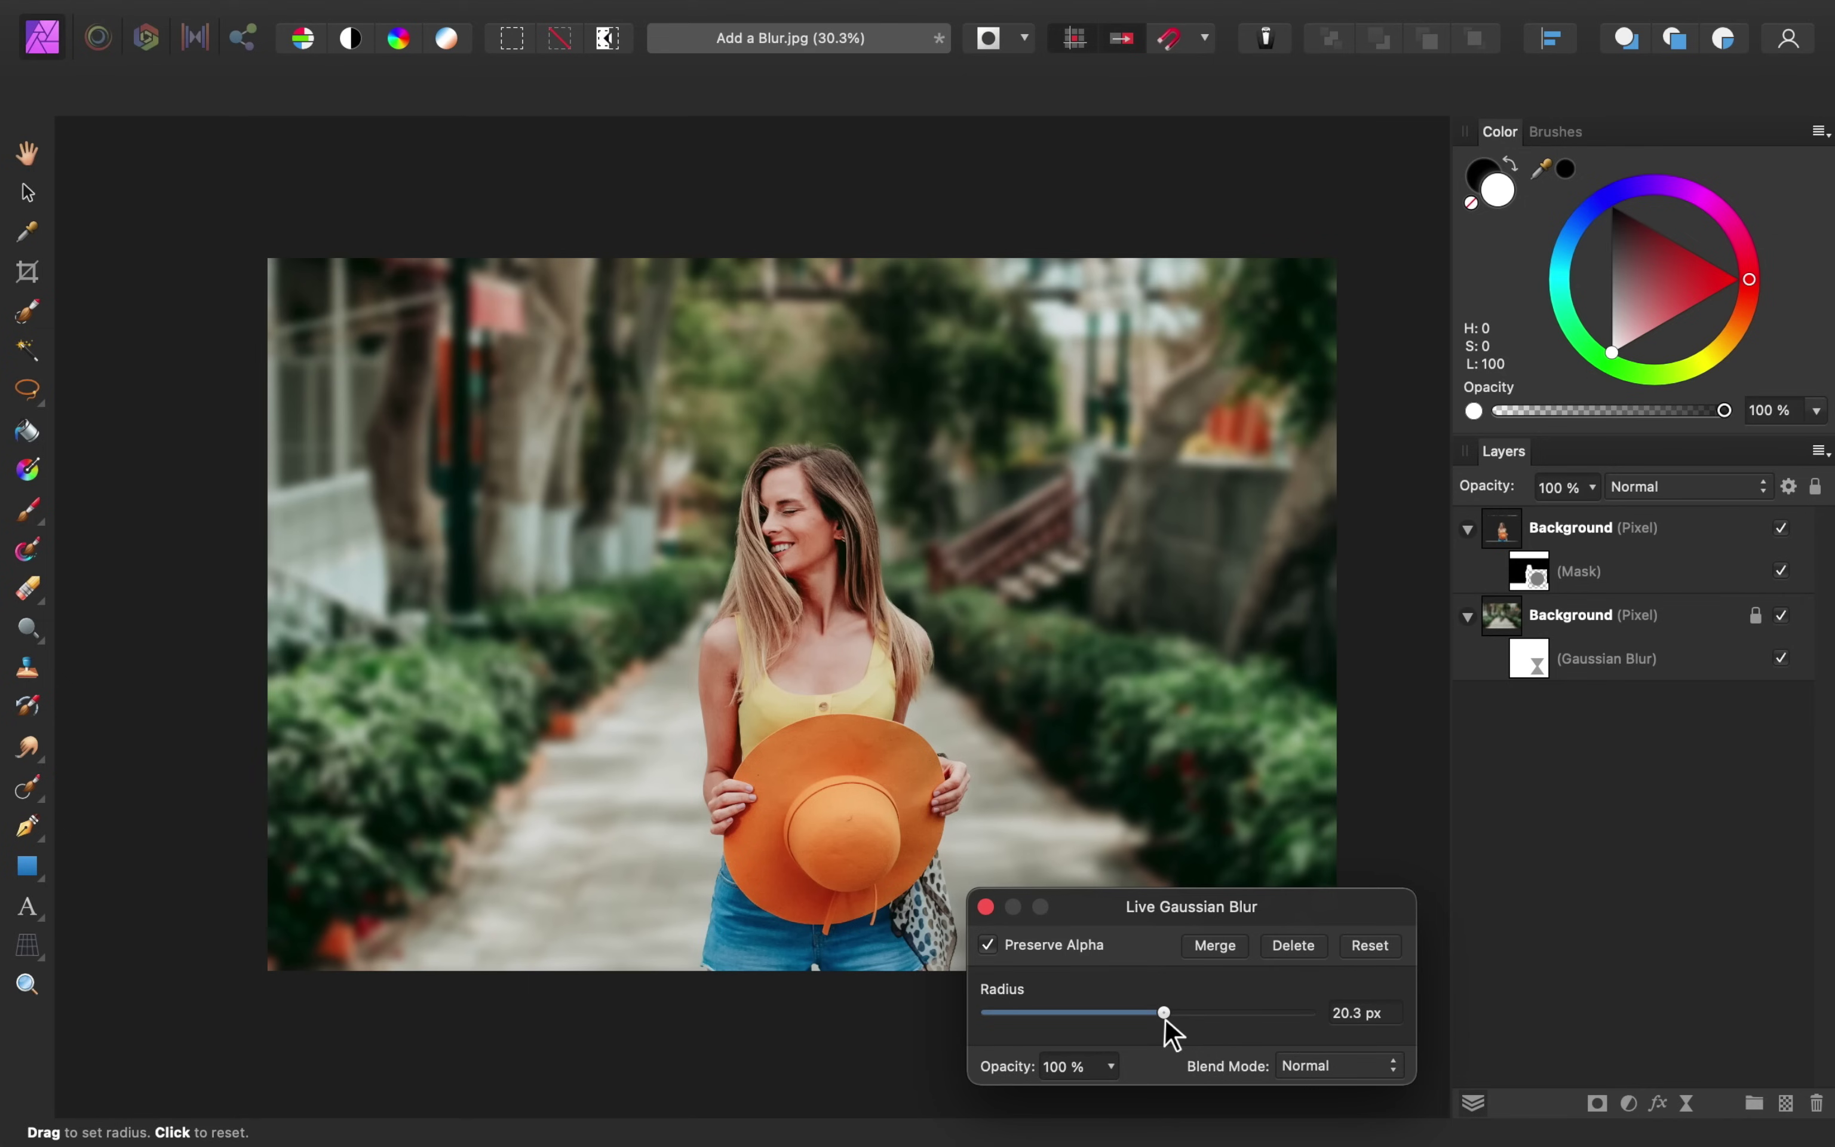
pyautogui.click(986, 911)
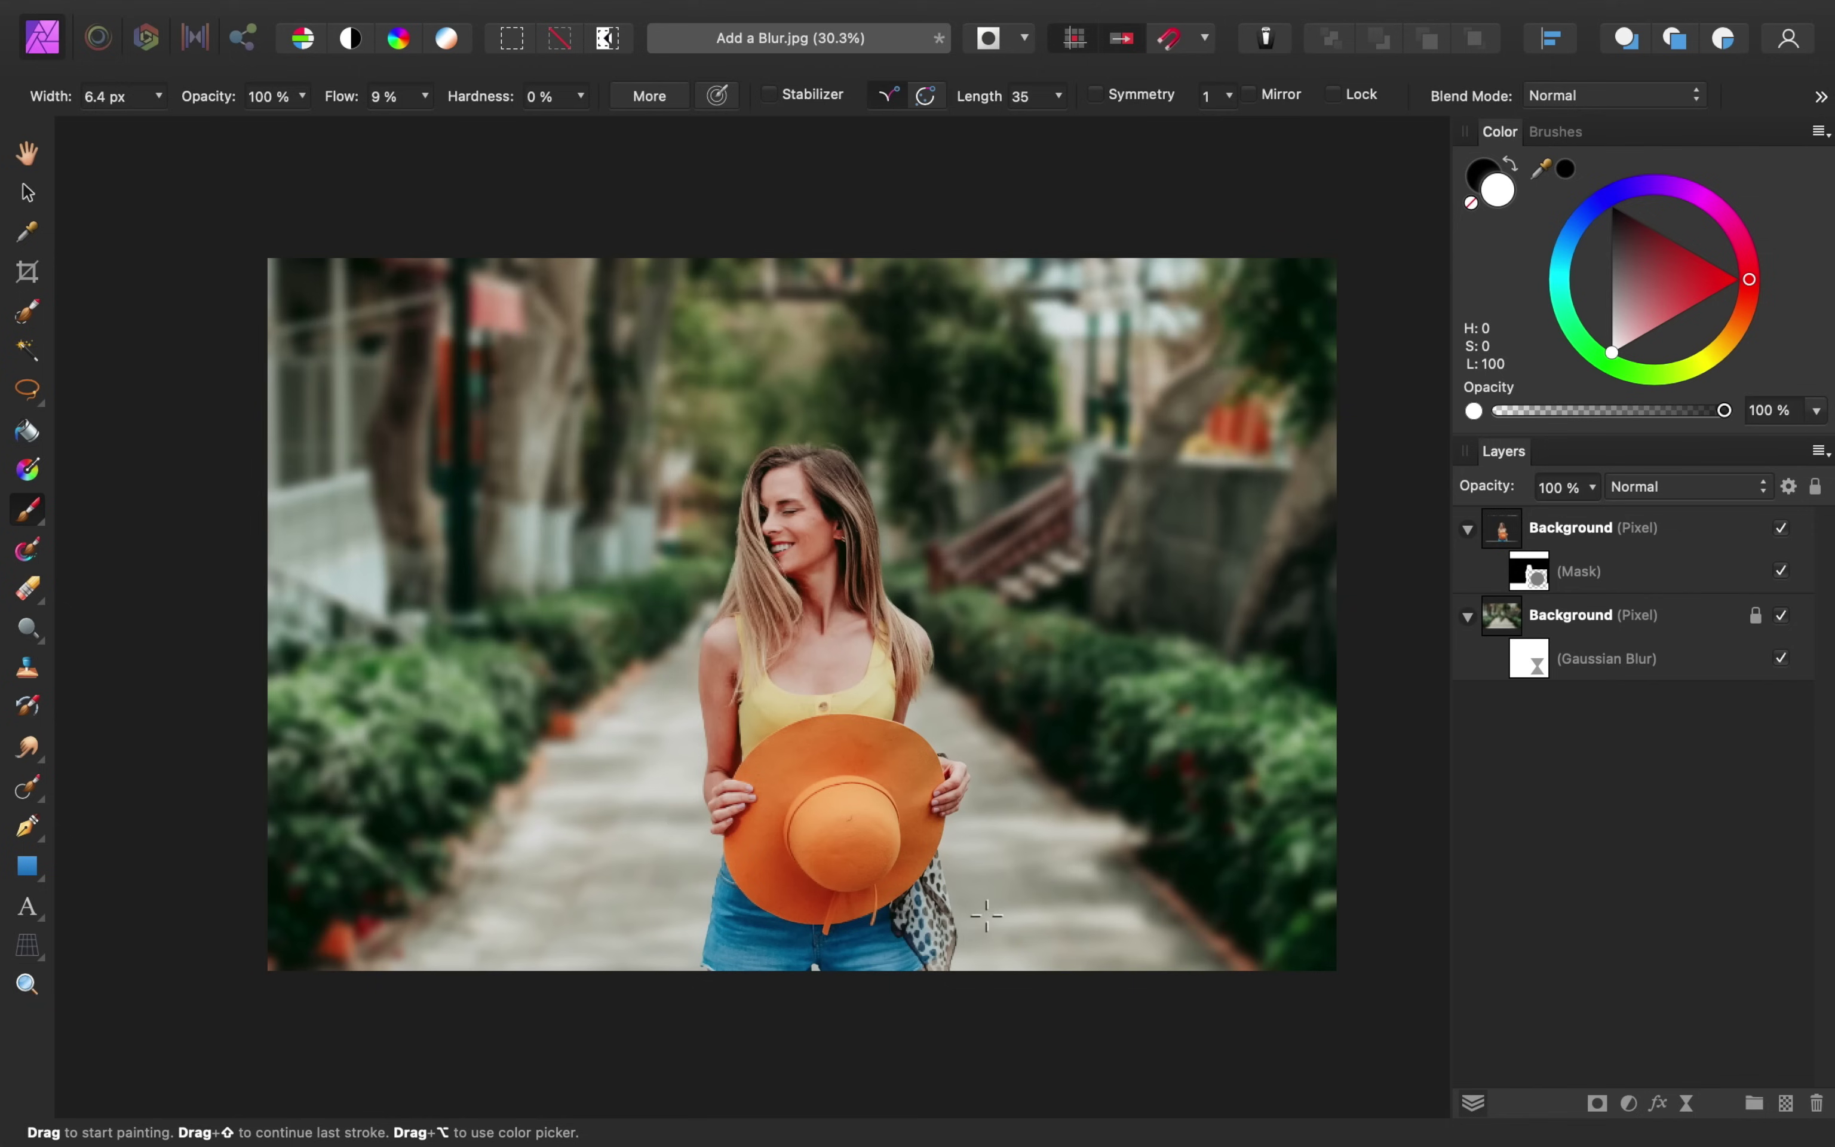
# Draw a downward linear gradient on the Gaussian Blur's mask, extending its falloff below the photo
pyautogui.click(1528, 664)
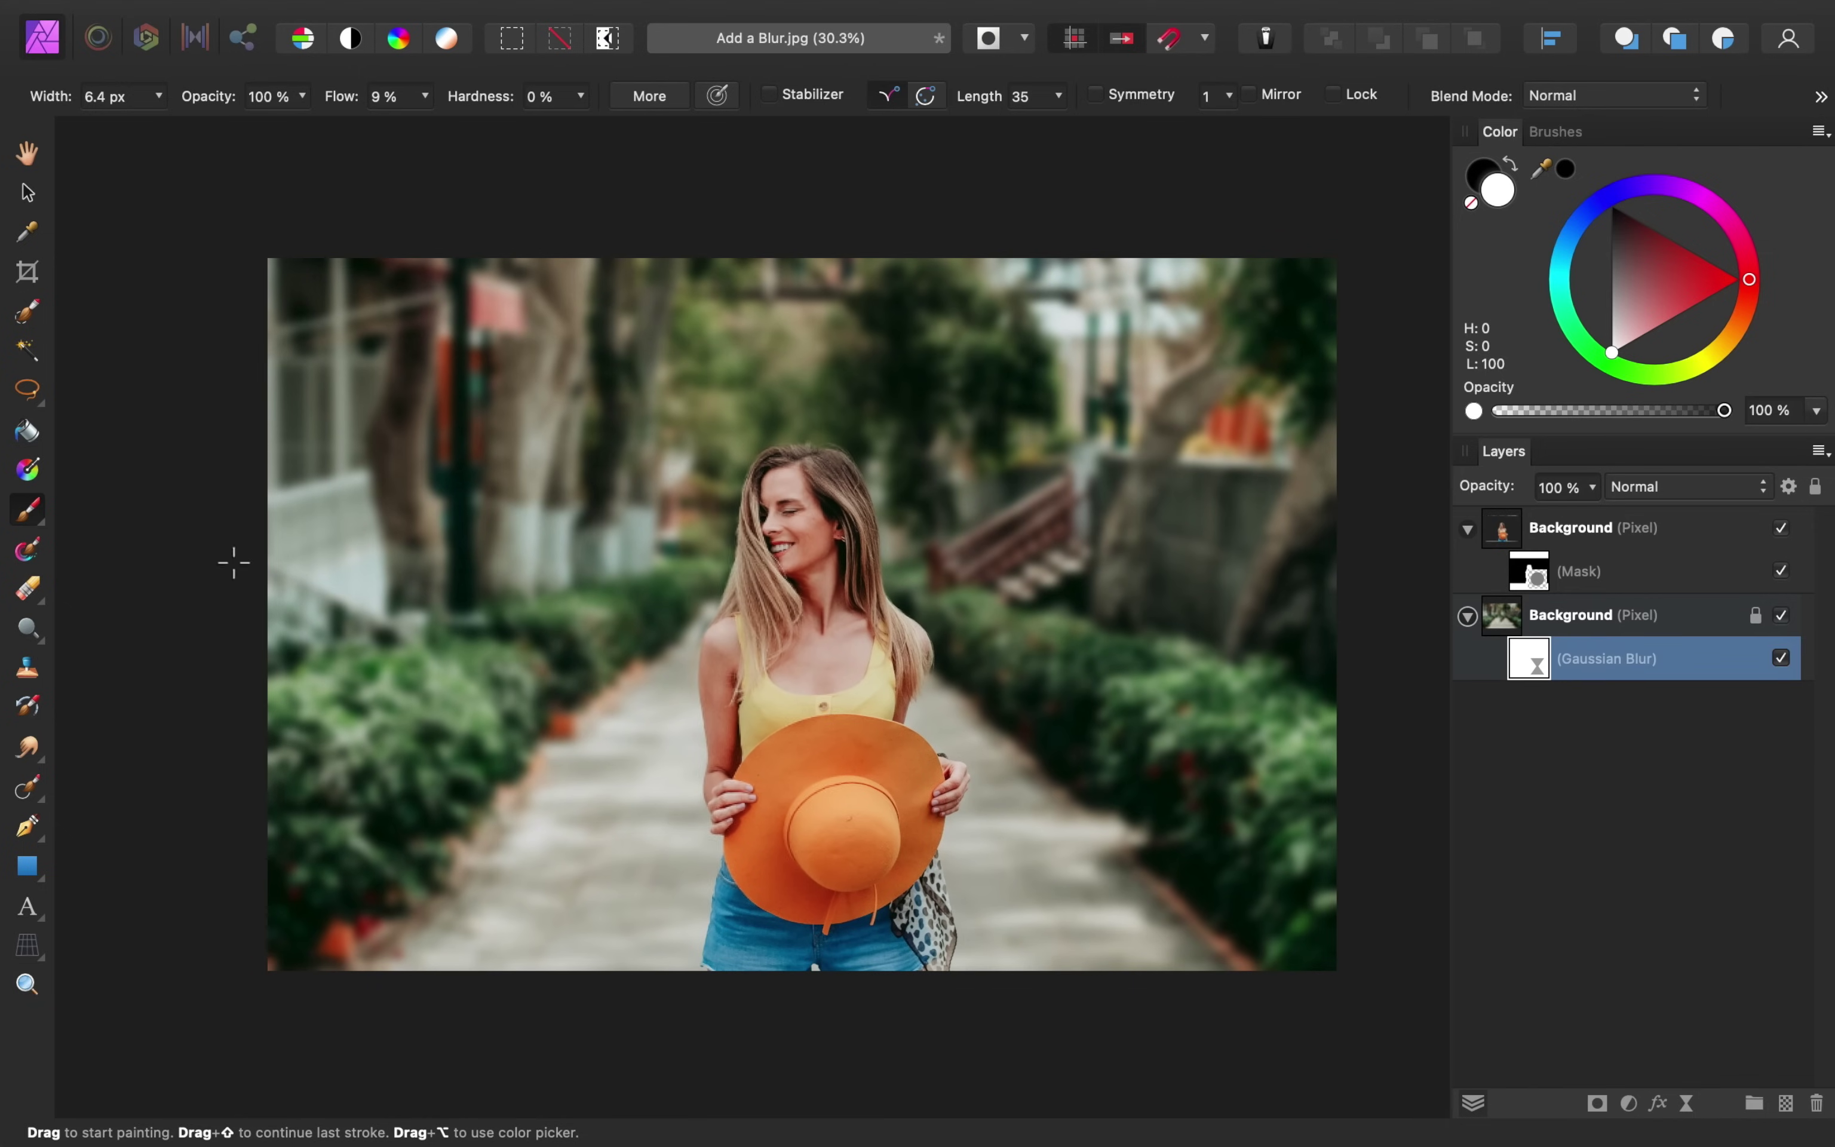
pyautogui.click(31, 469)
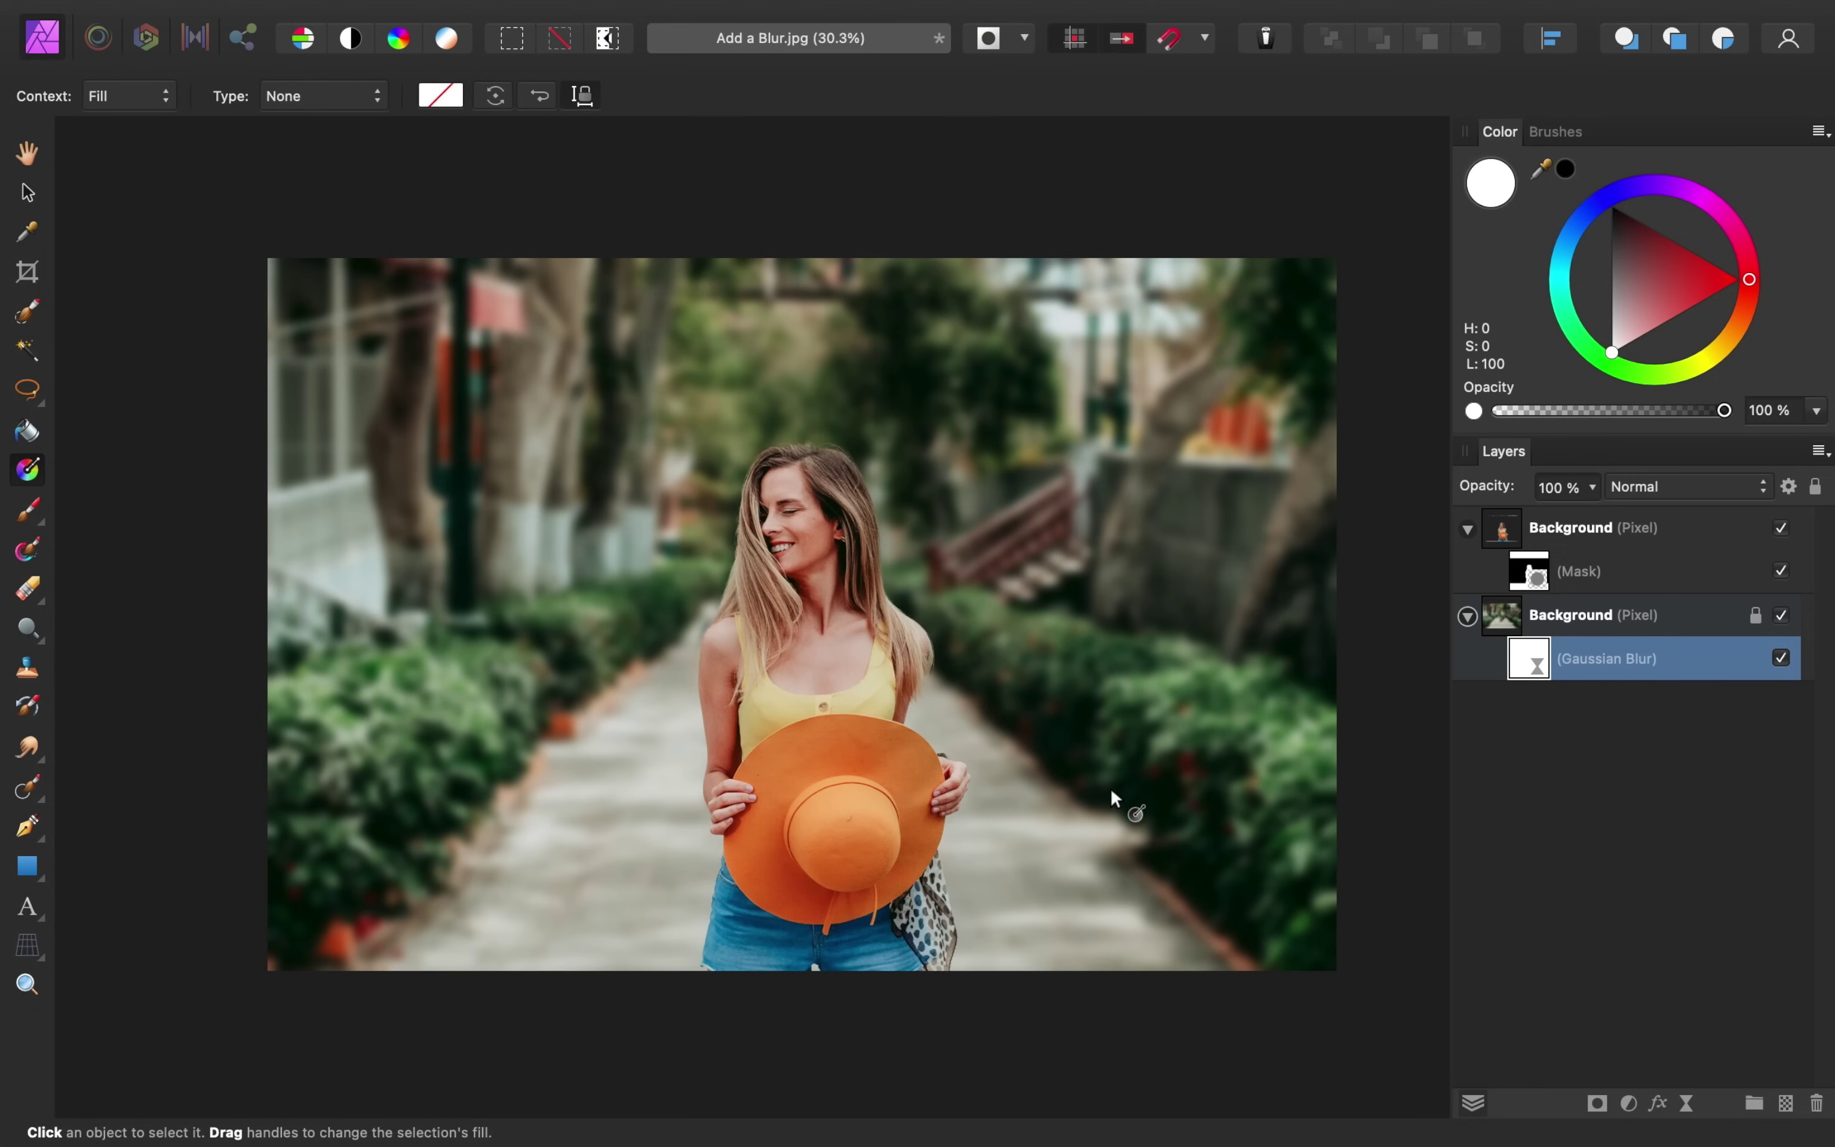
pyautogui.moveTo(1109, 658); pyautogui.dragTo(1104, 1037)
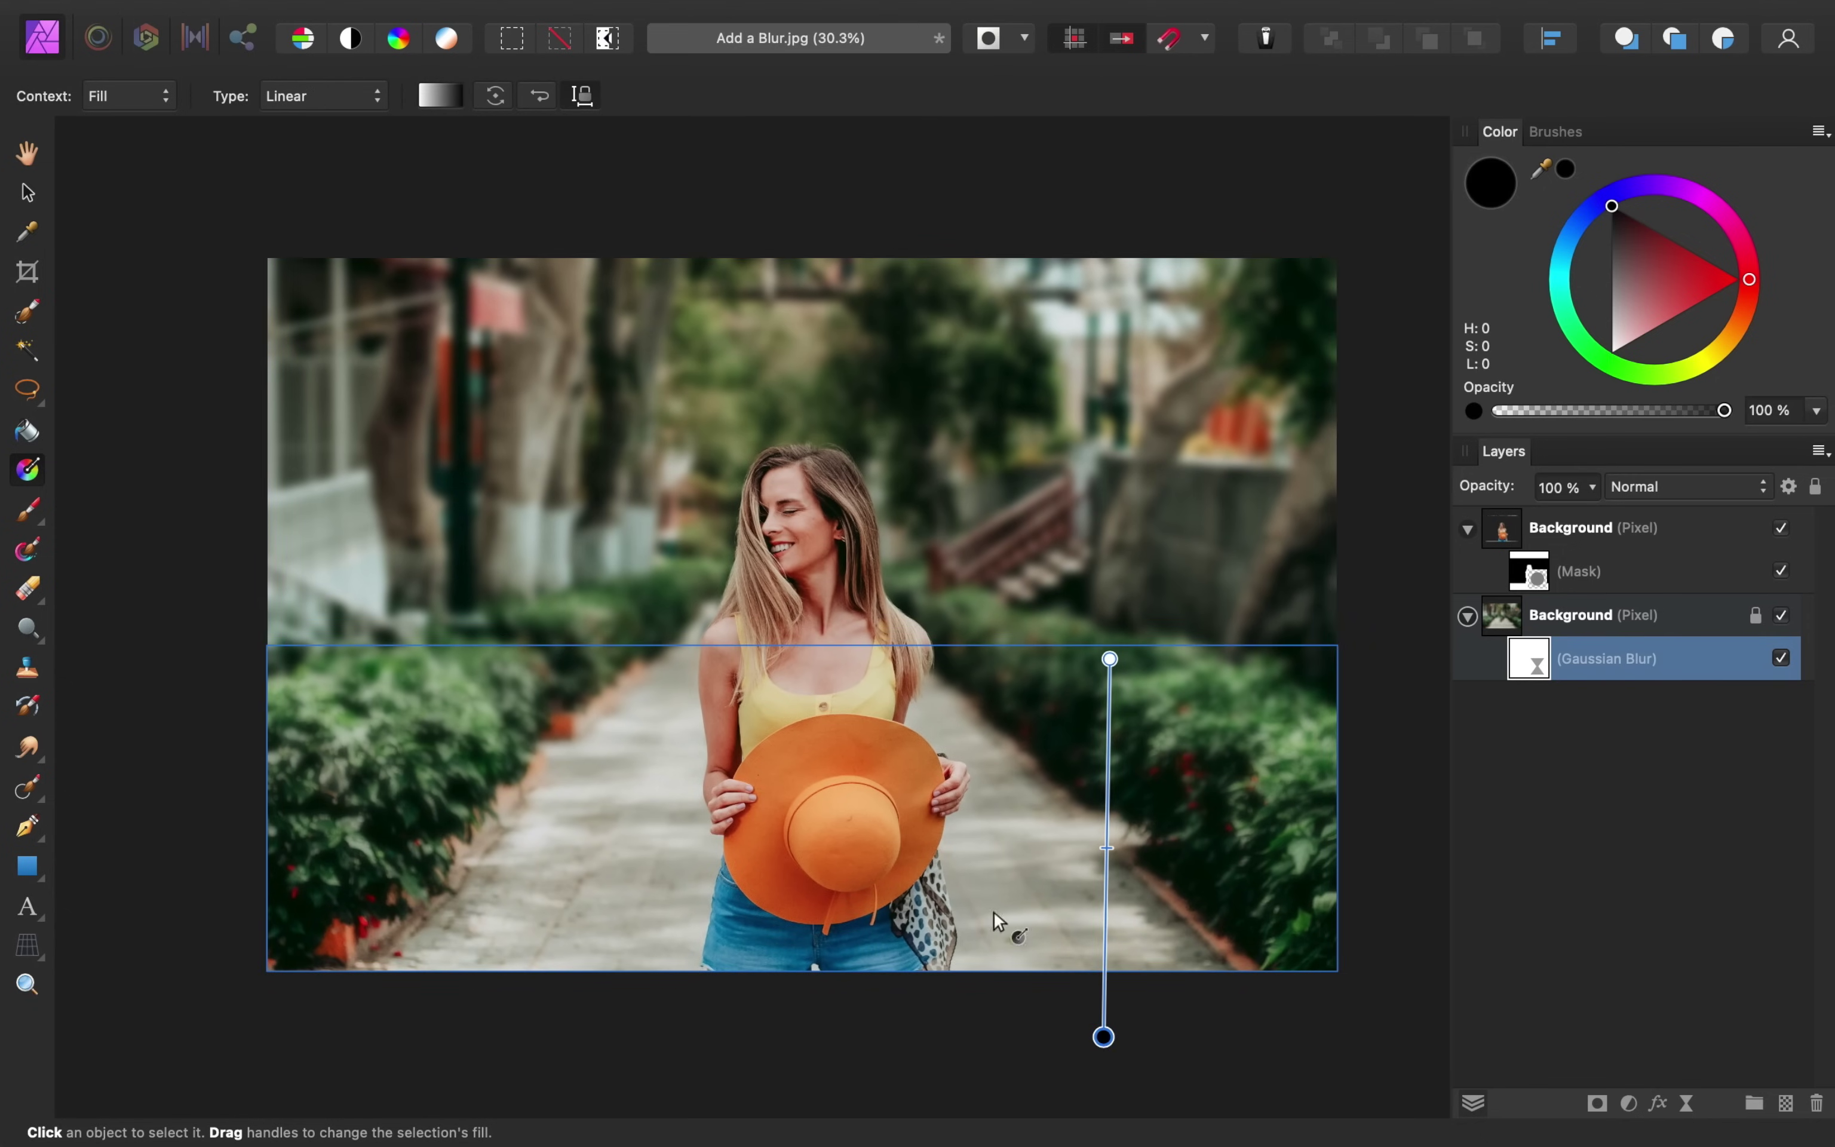
pyautogui.scroll(-5, 963, 657)
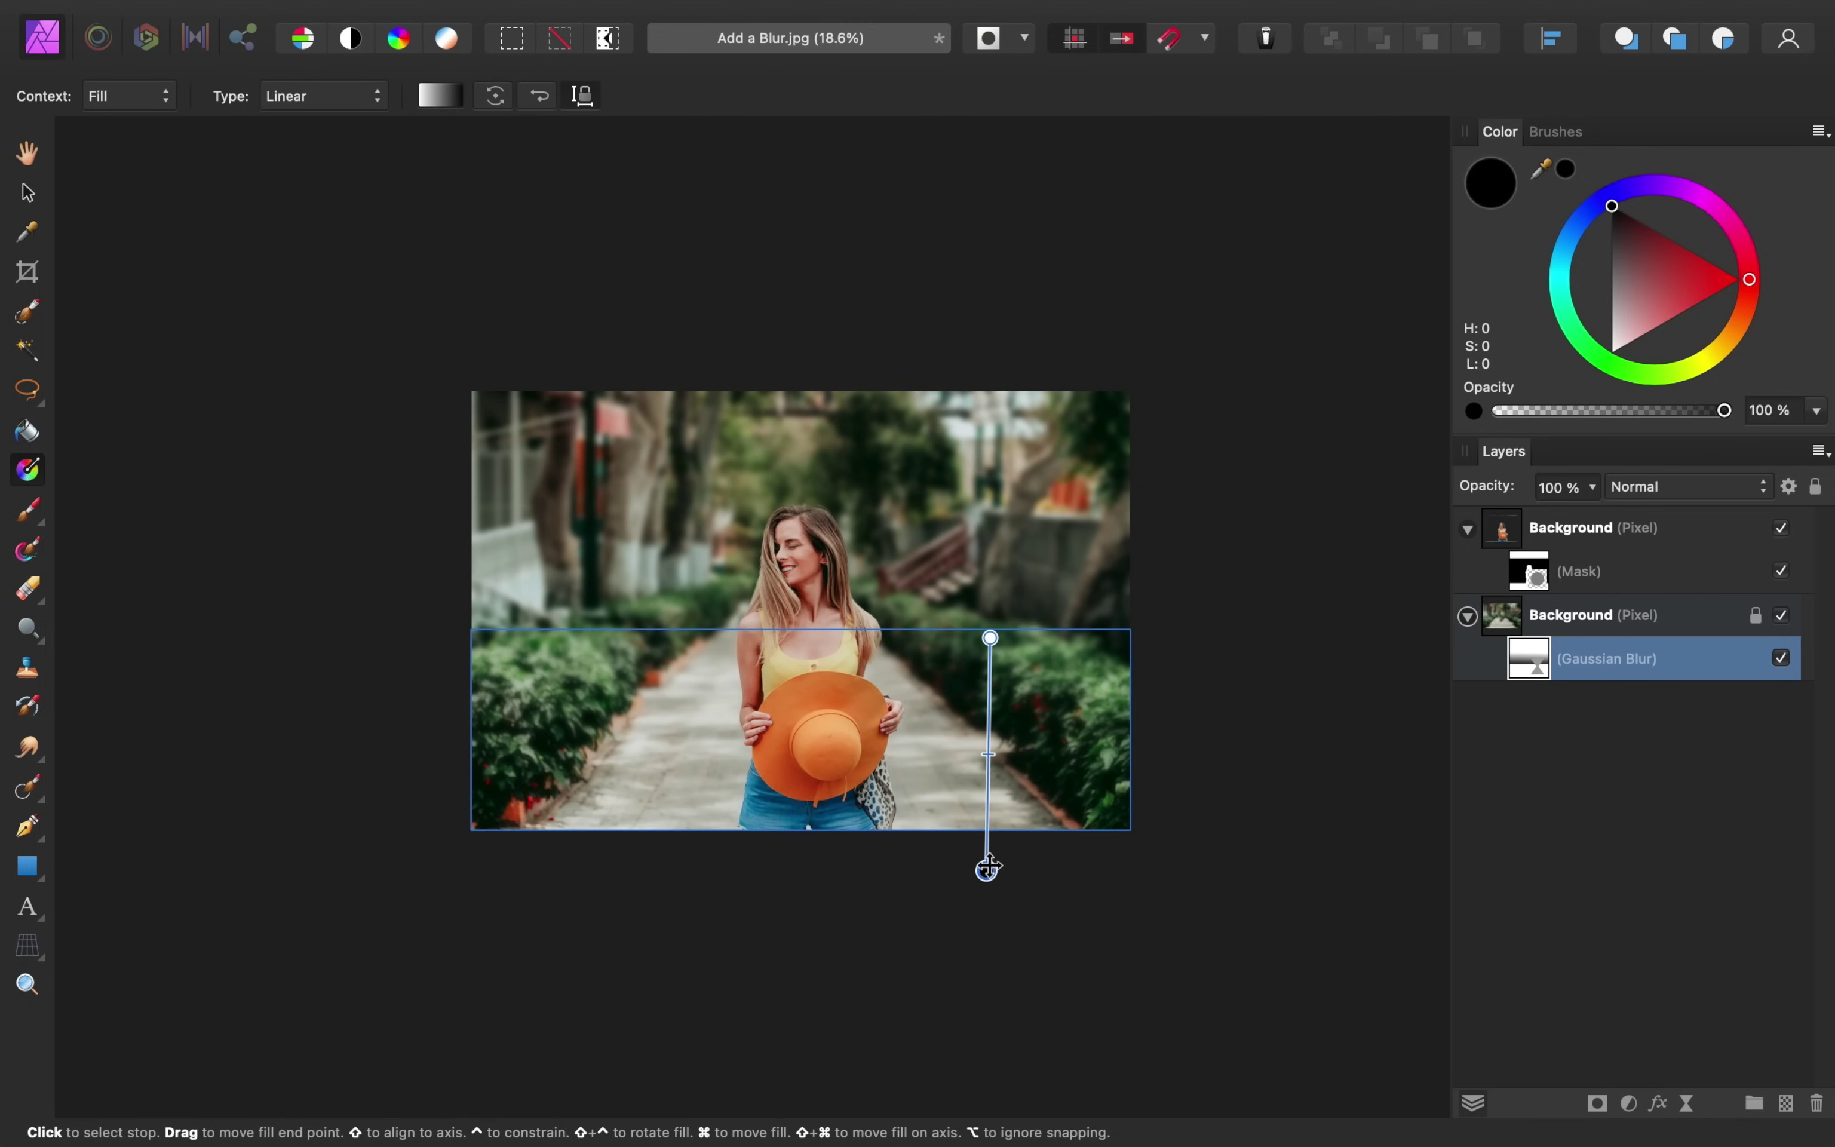
pyautogui.moveTo(986, 869); pyautogui.dragTo(990, 1058)
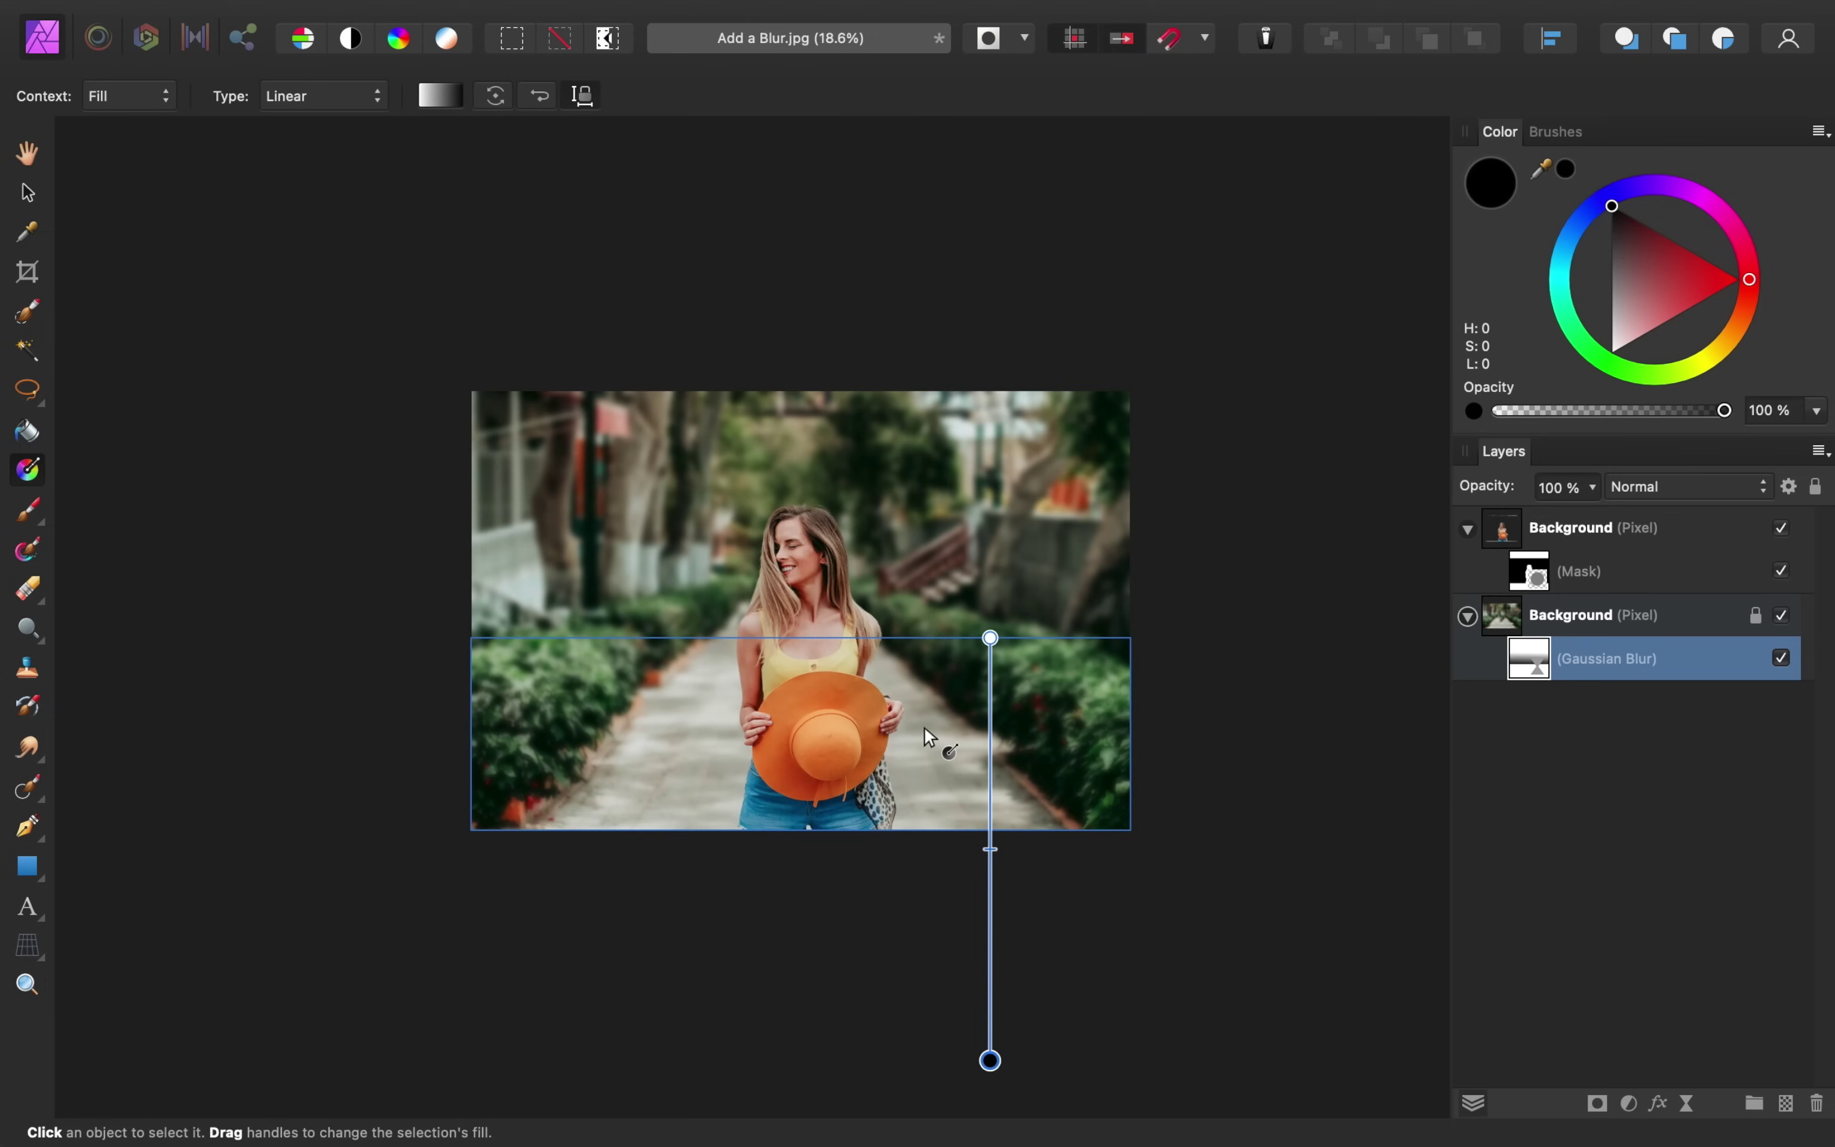
pyautogui.scroll(3, 924, 727)
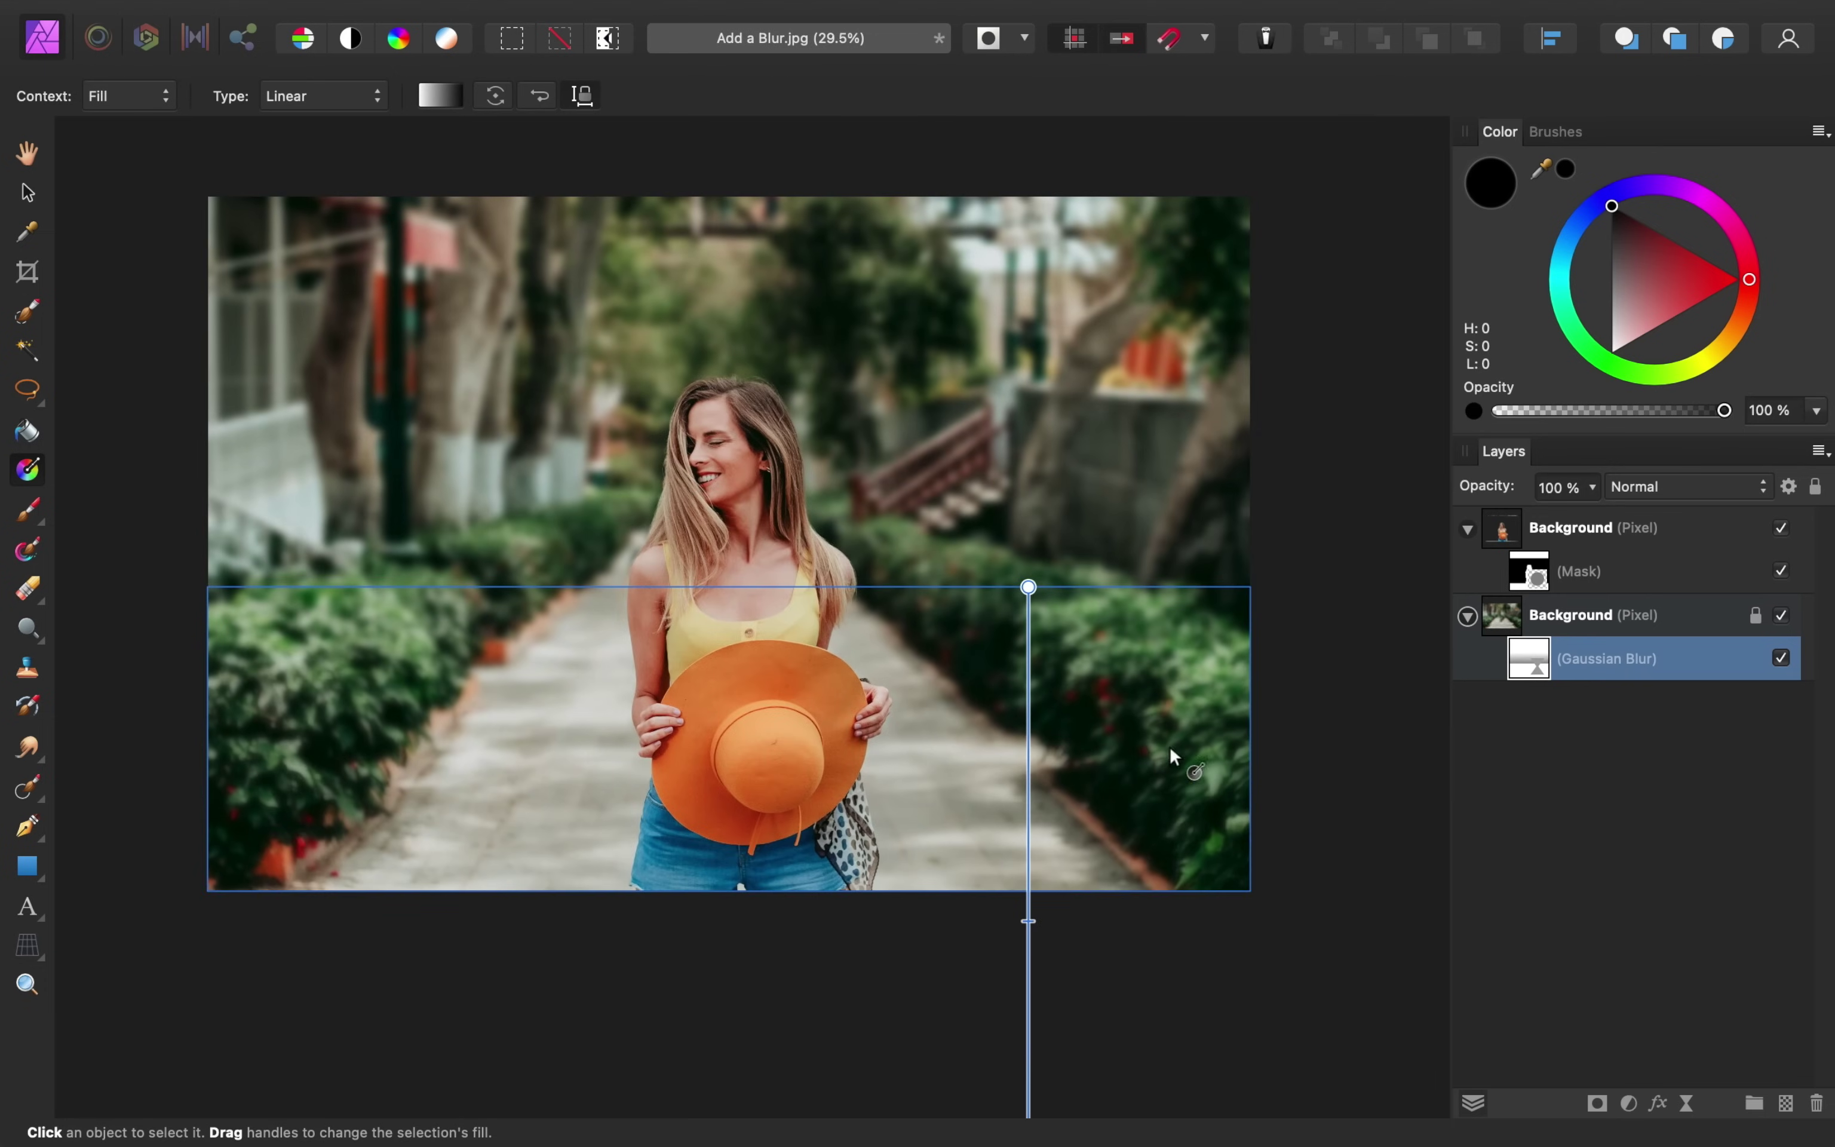
pyautogui.scroll(2, 1082, 830)
pyautogui.hscroll(-2, 1081, 830)
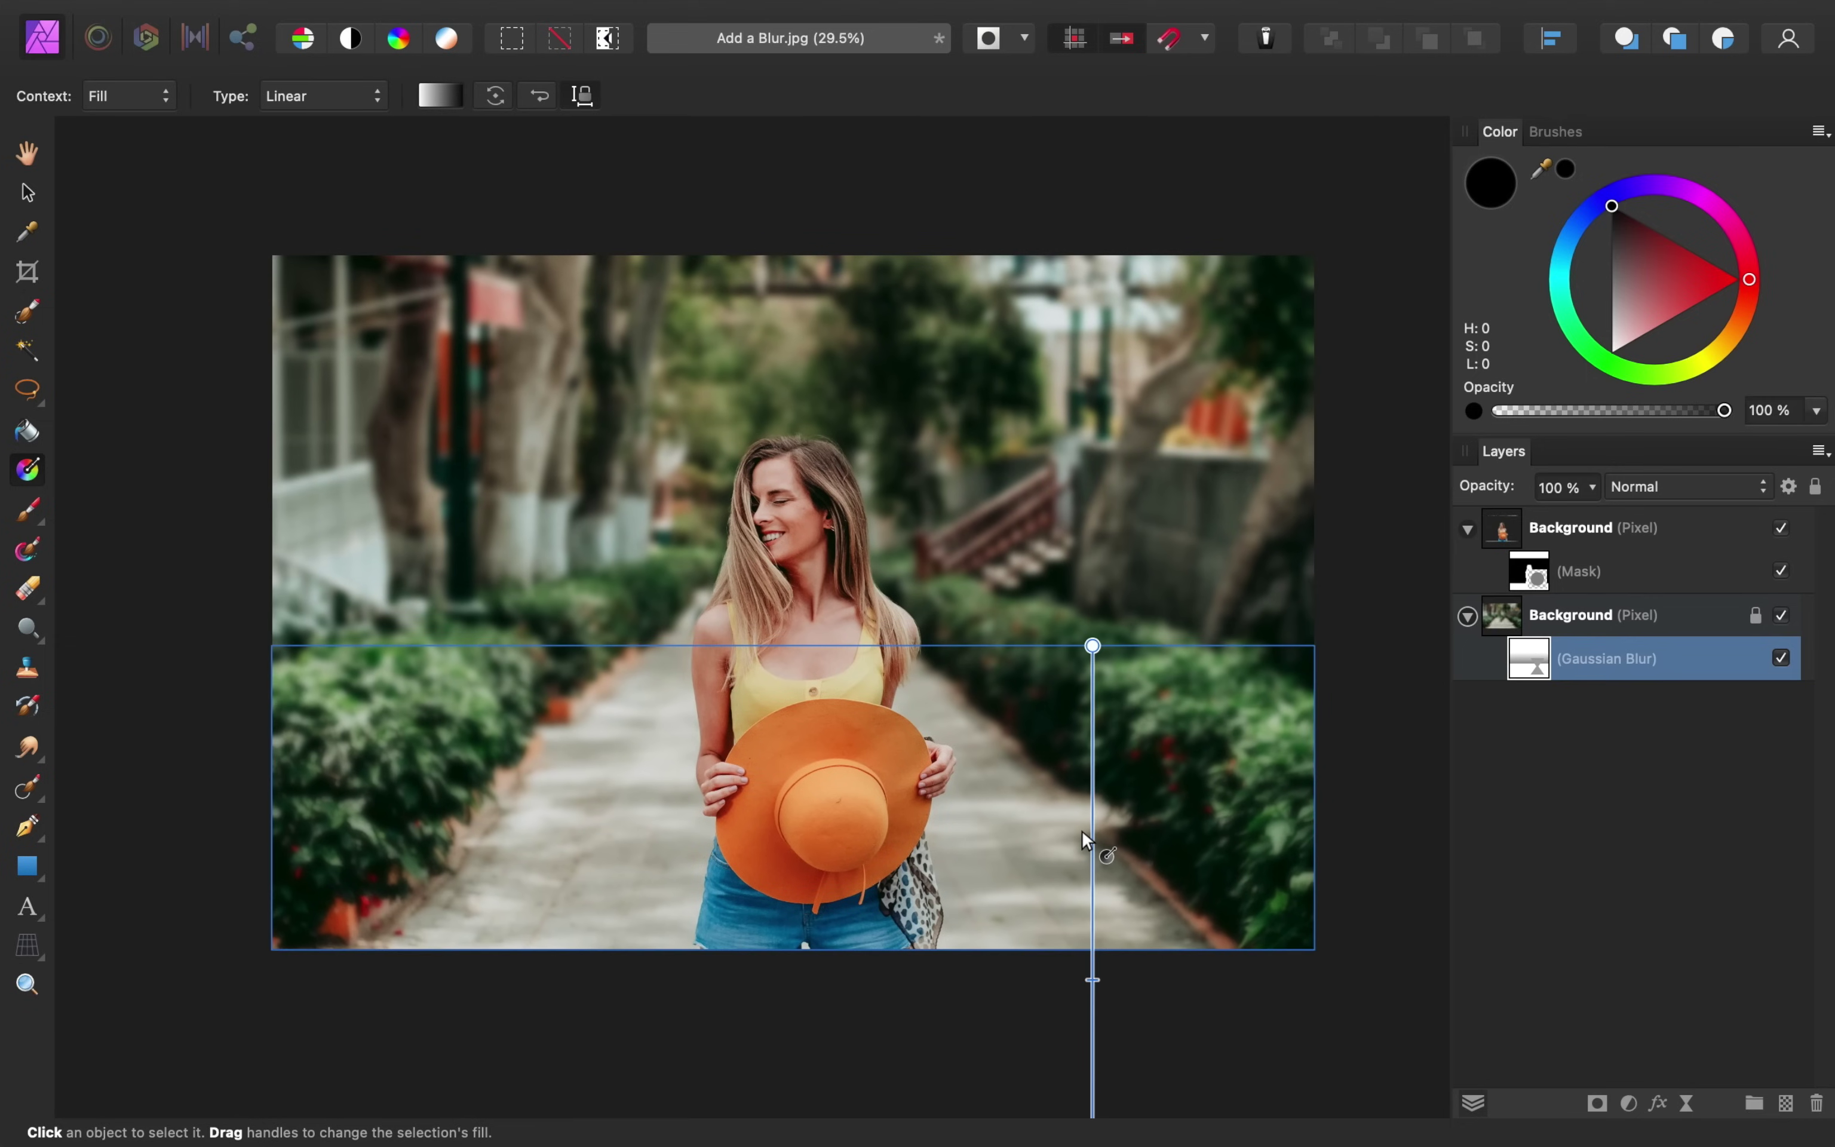
pyautogui.hscroll(-1, 1086, 840)
pyautogui.scroll(-1, 1086, 840)
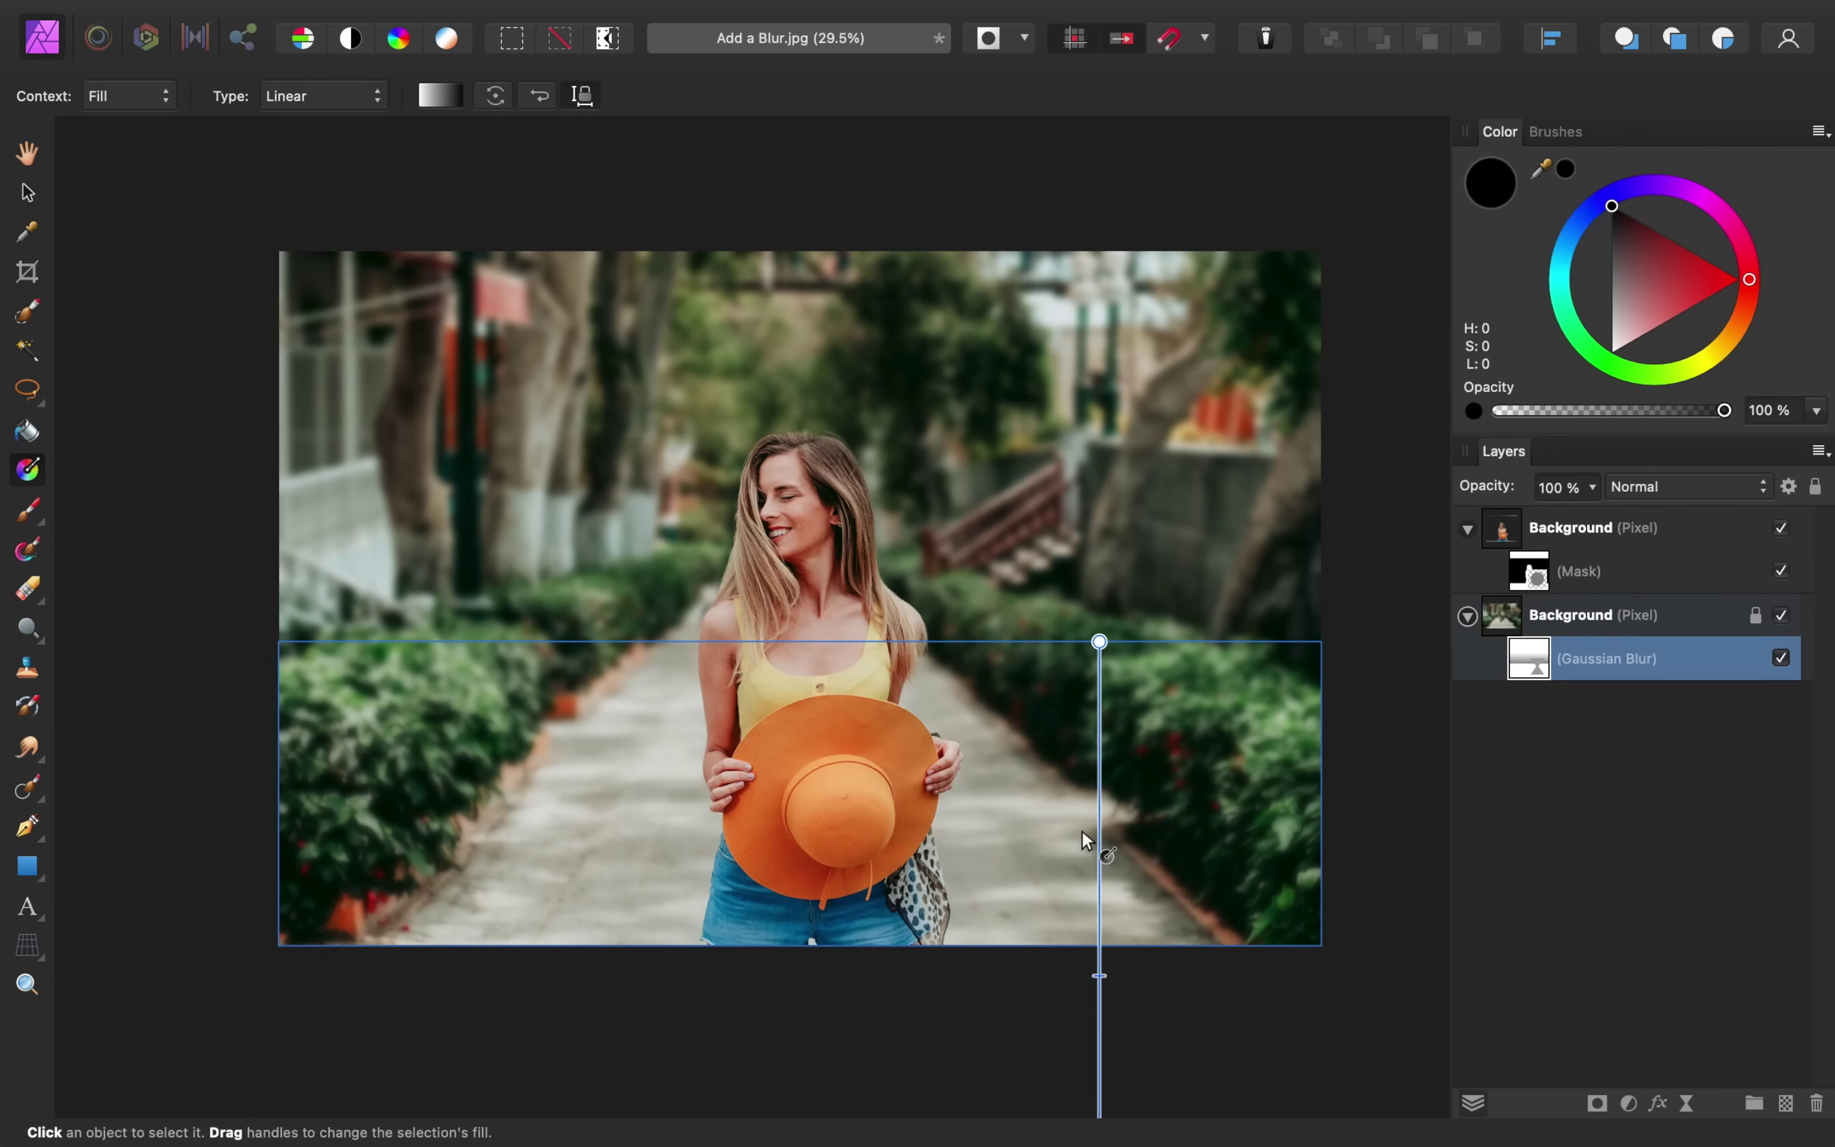
# Fit the photo in view and add a Curves adjustment with a raised midpoint
pyautogui.press('h')
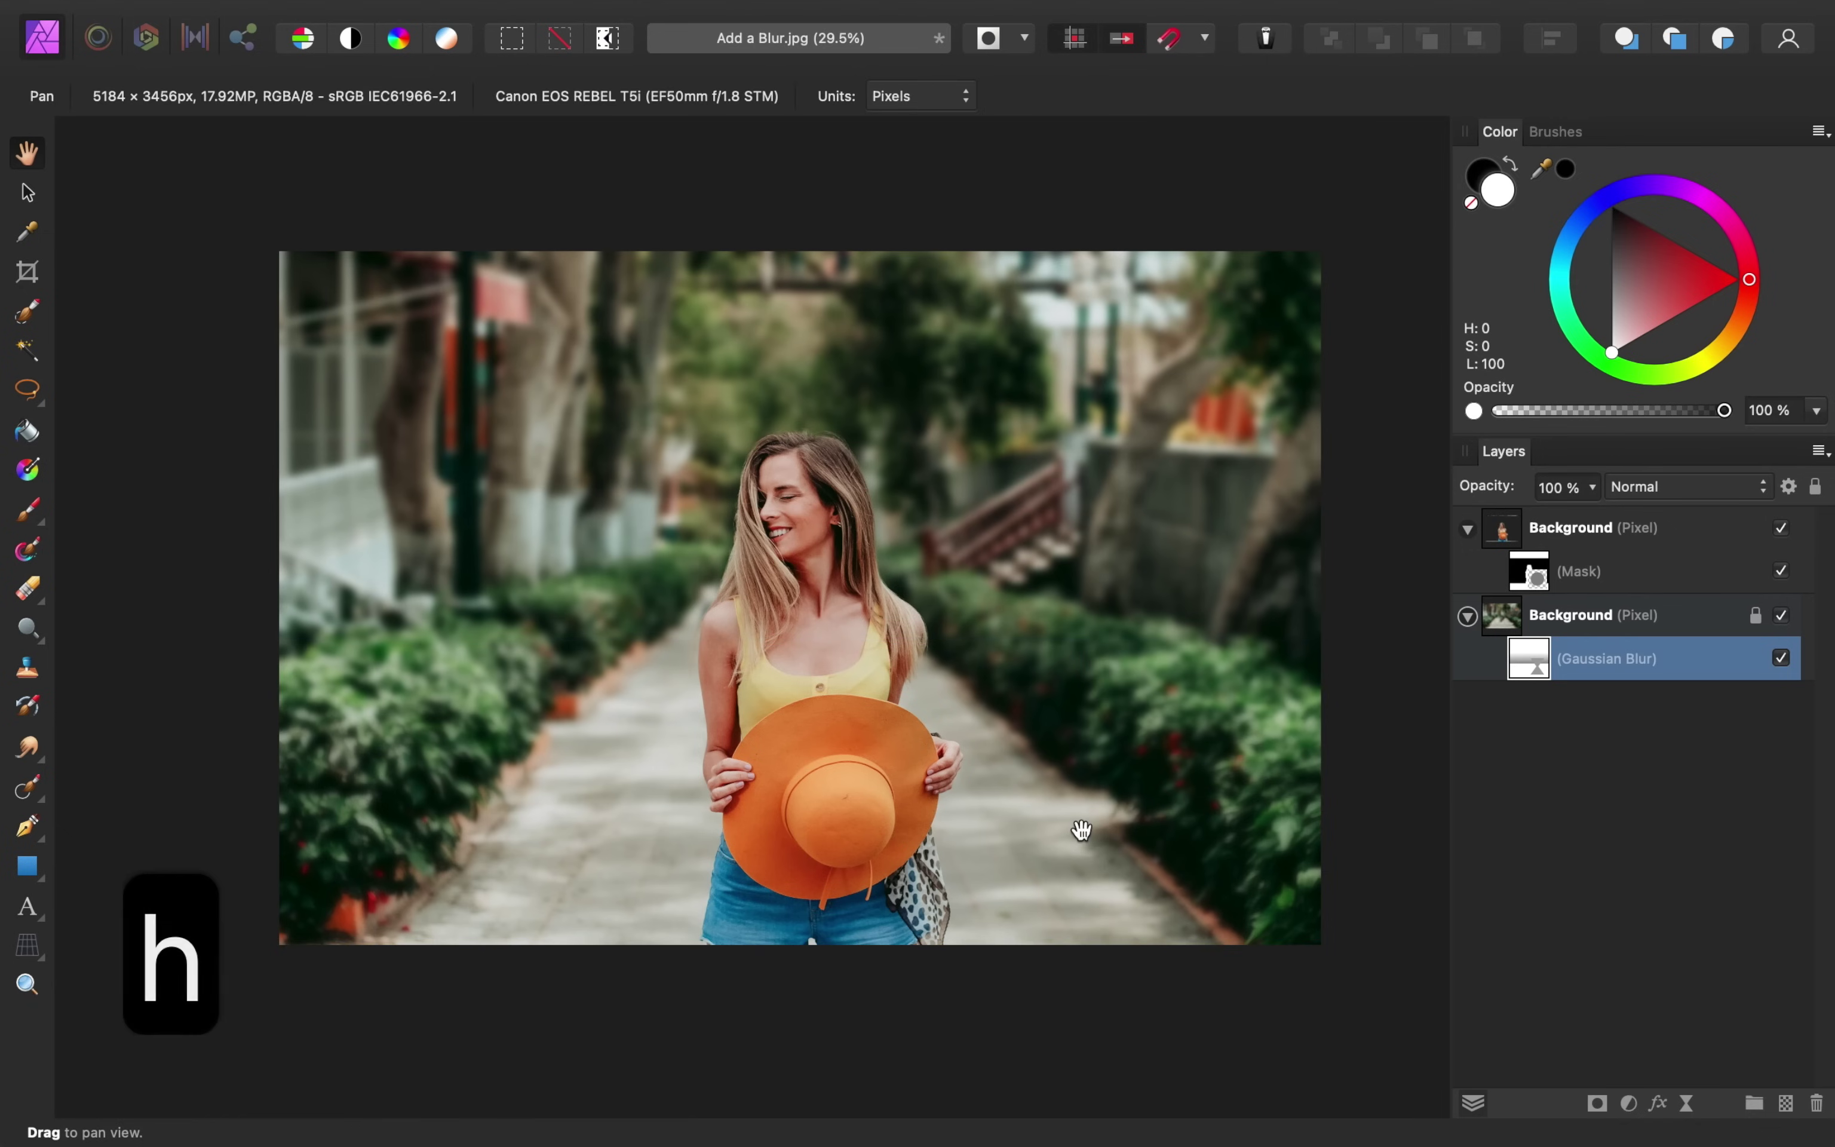
pyautogui.press('super+0')
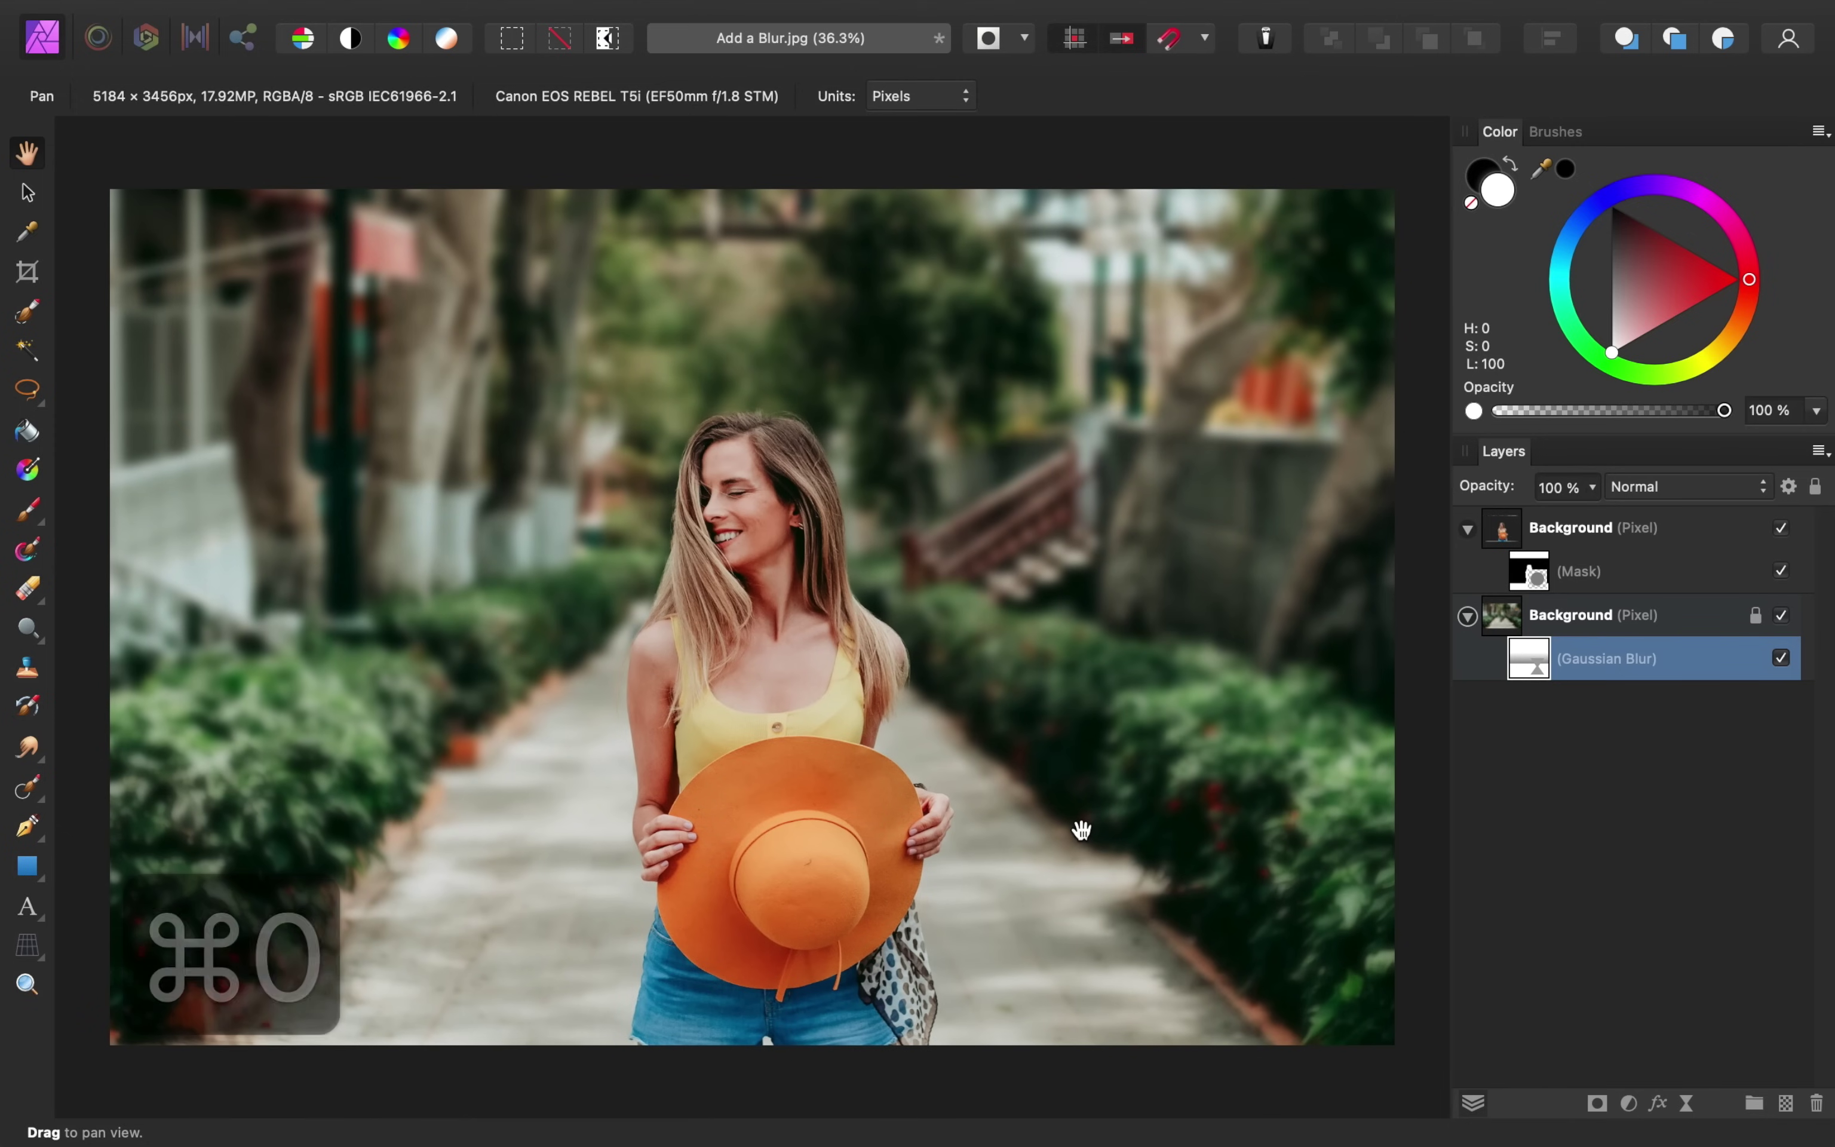
pyautogui.click(1630, 1104)
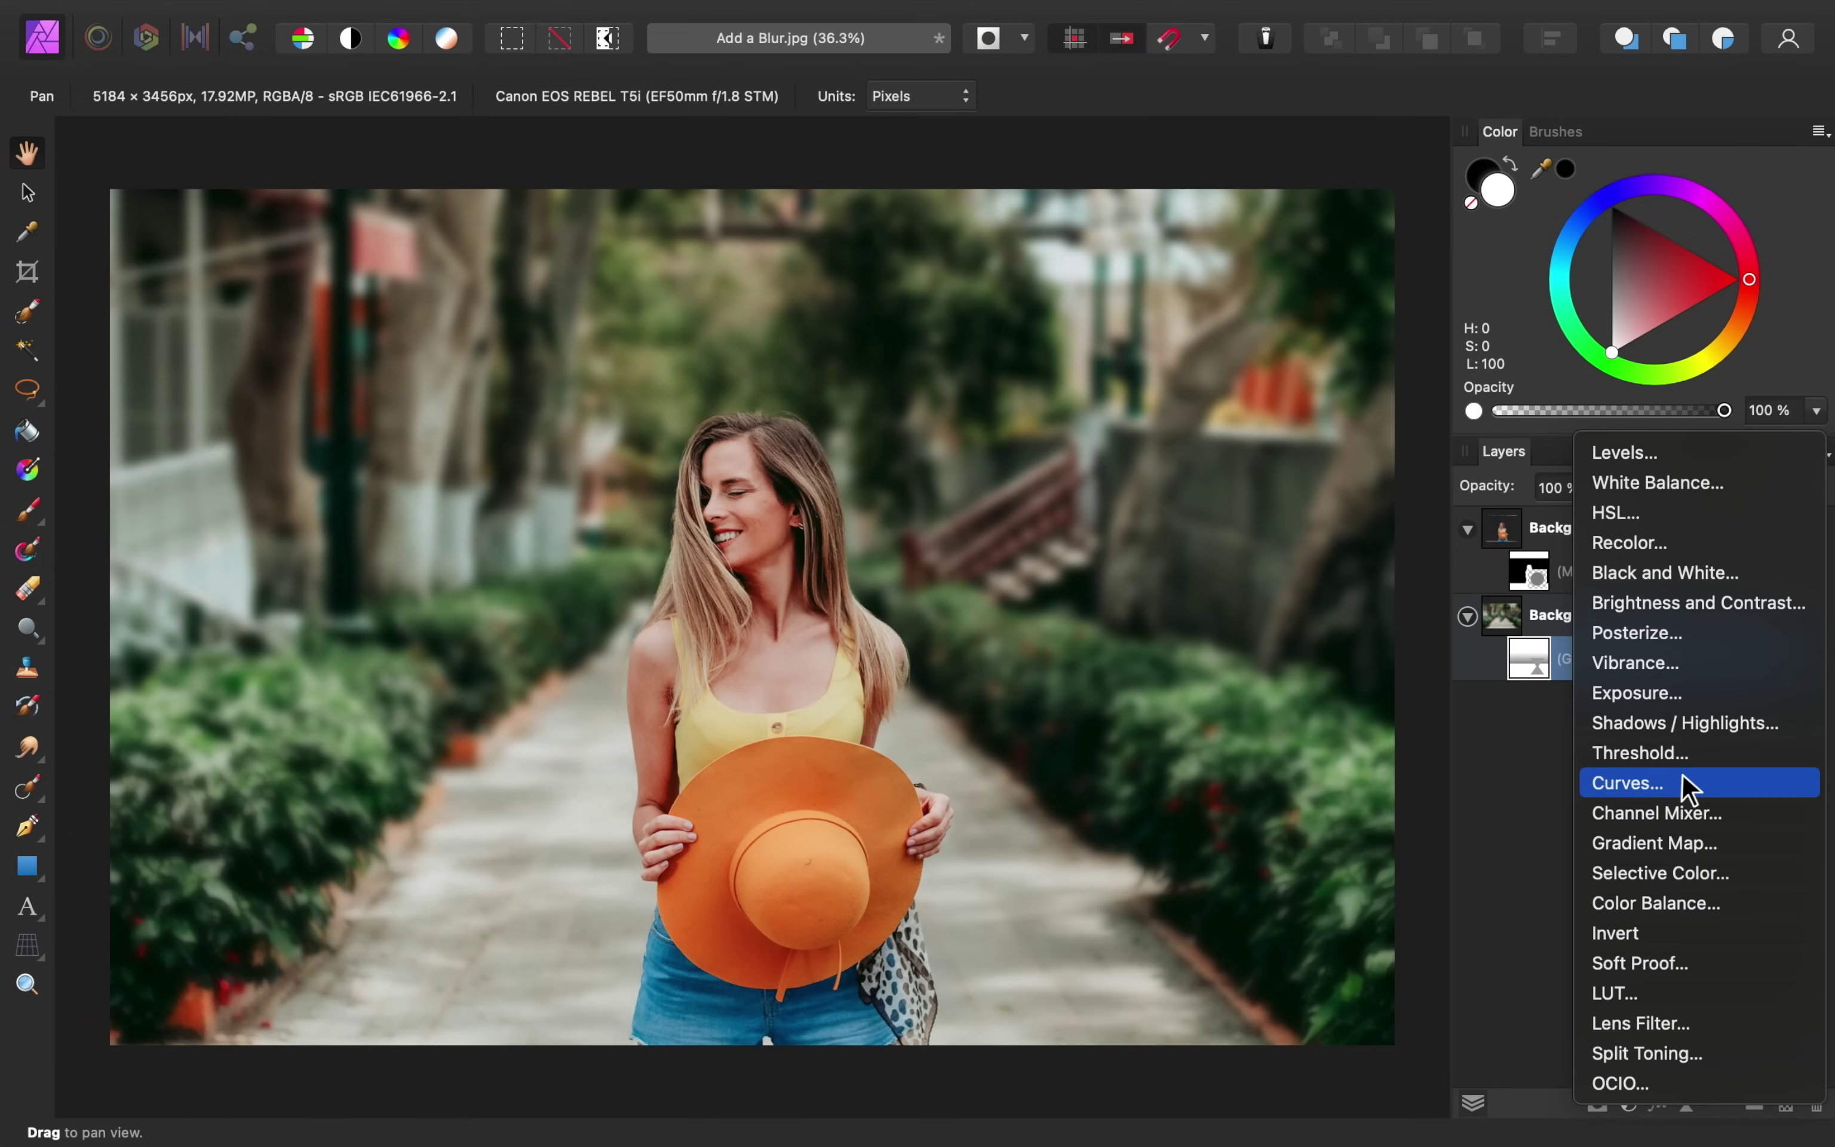
pyautogui.press('Escape')
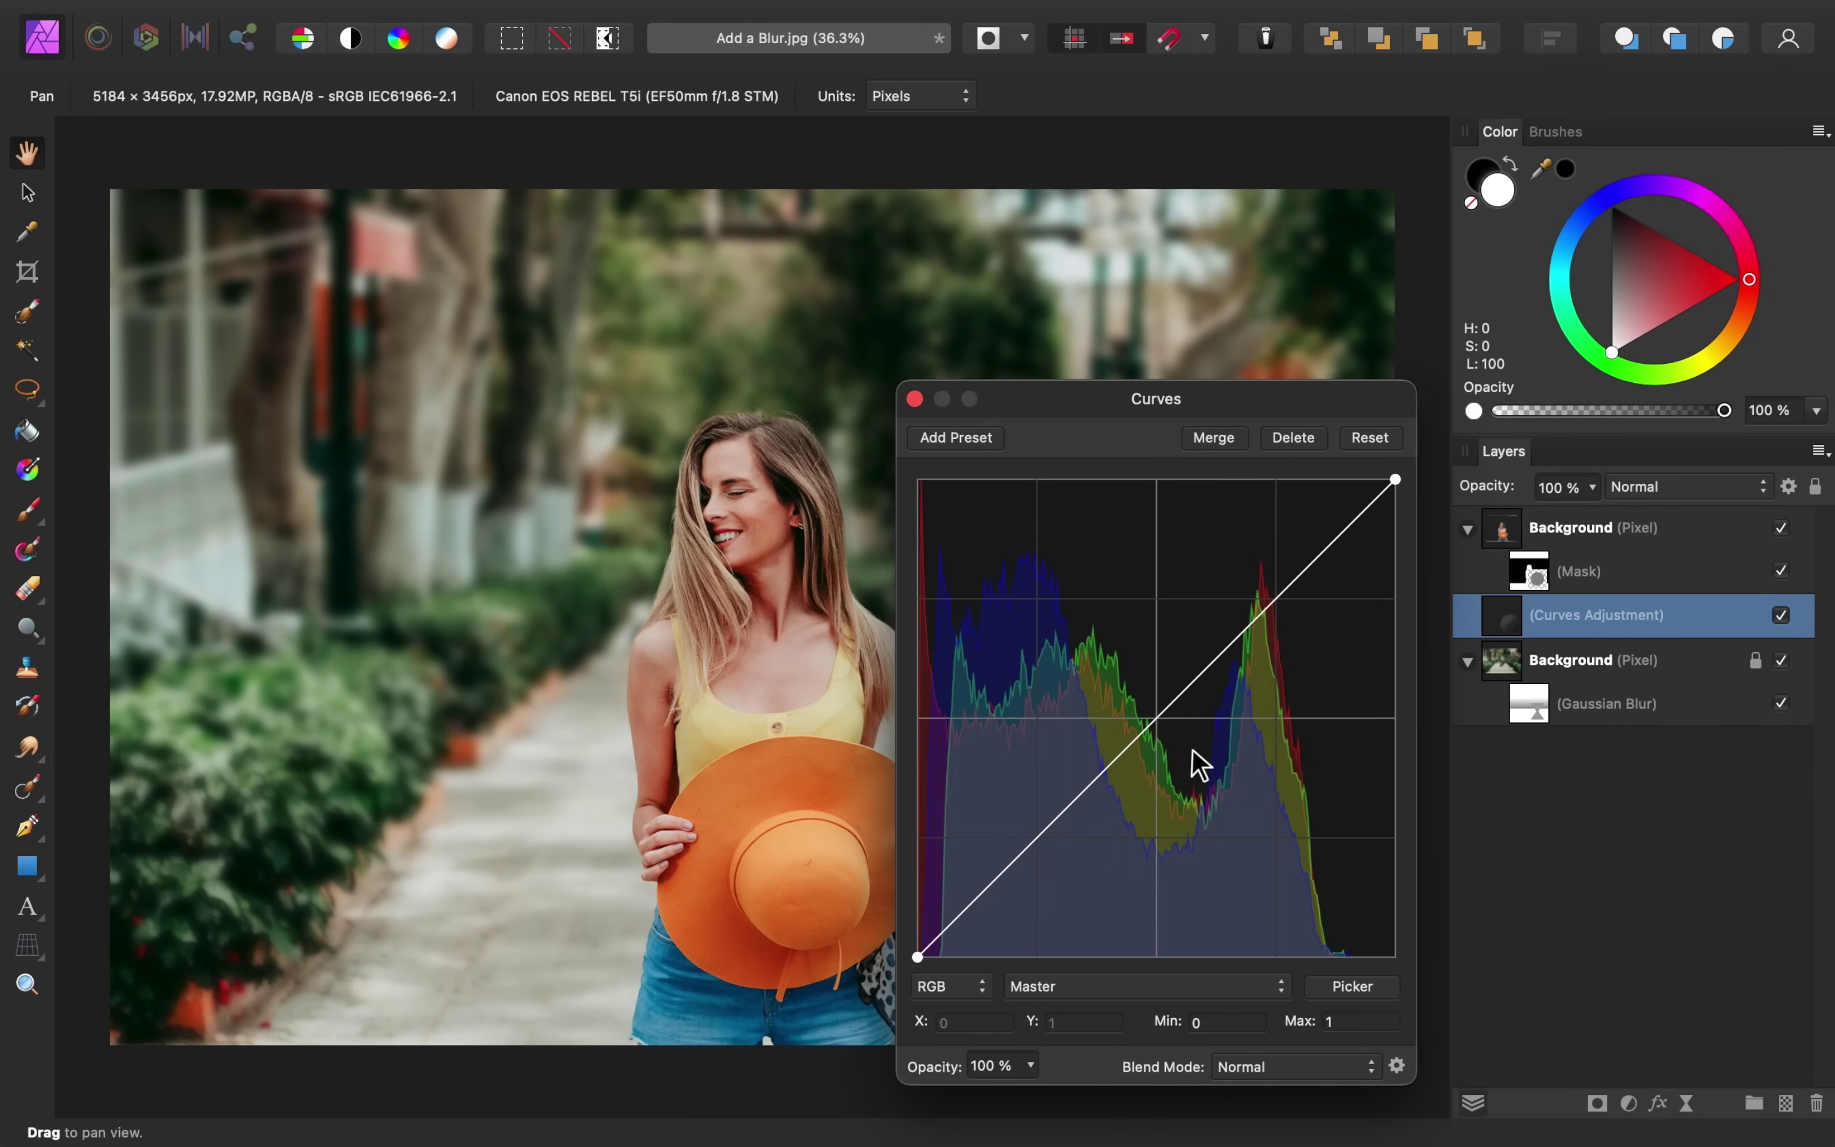
pyautogui.click(1154, 720)
pyautogui.moveTo(1154, 722); pyautogui.dragTo(1141, 685)
pyautogui.click(915, 399)
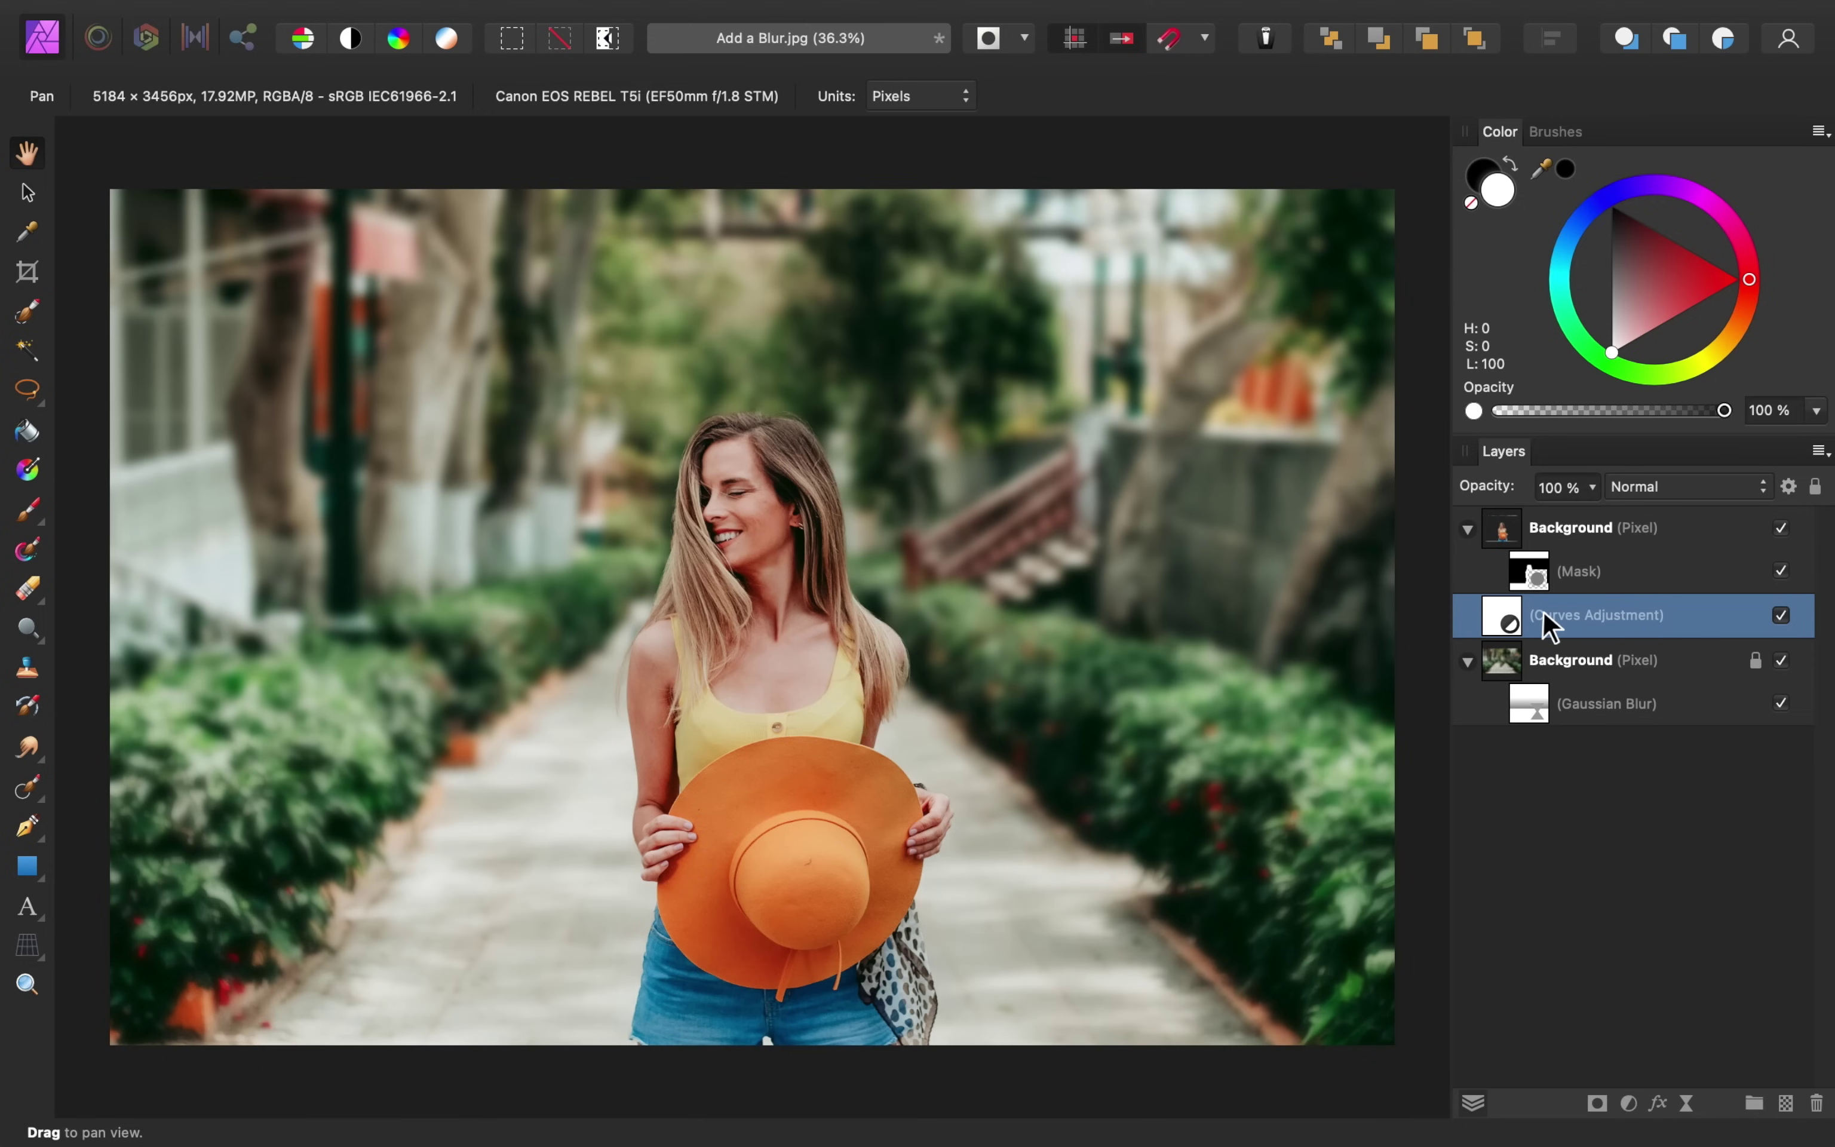
# Nest the Curves inside the woman's cut-out layer and fine-tune its midtone lift
pyautogui.moveTo(1542, 614); pyautogui.dragTo(1618, 593)
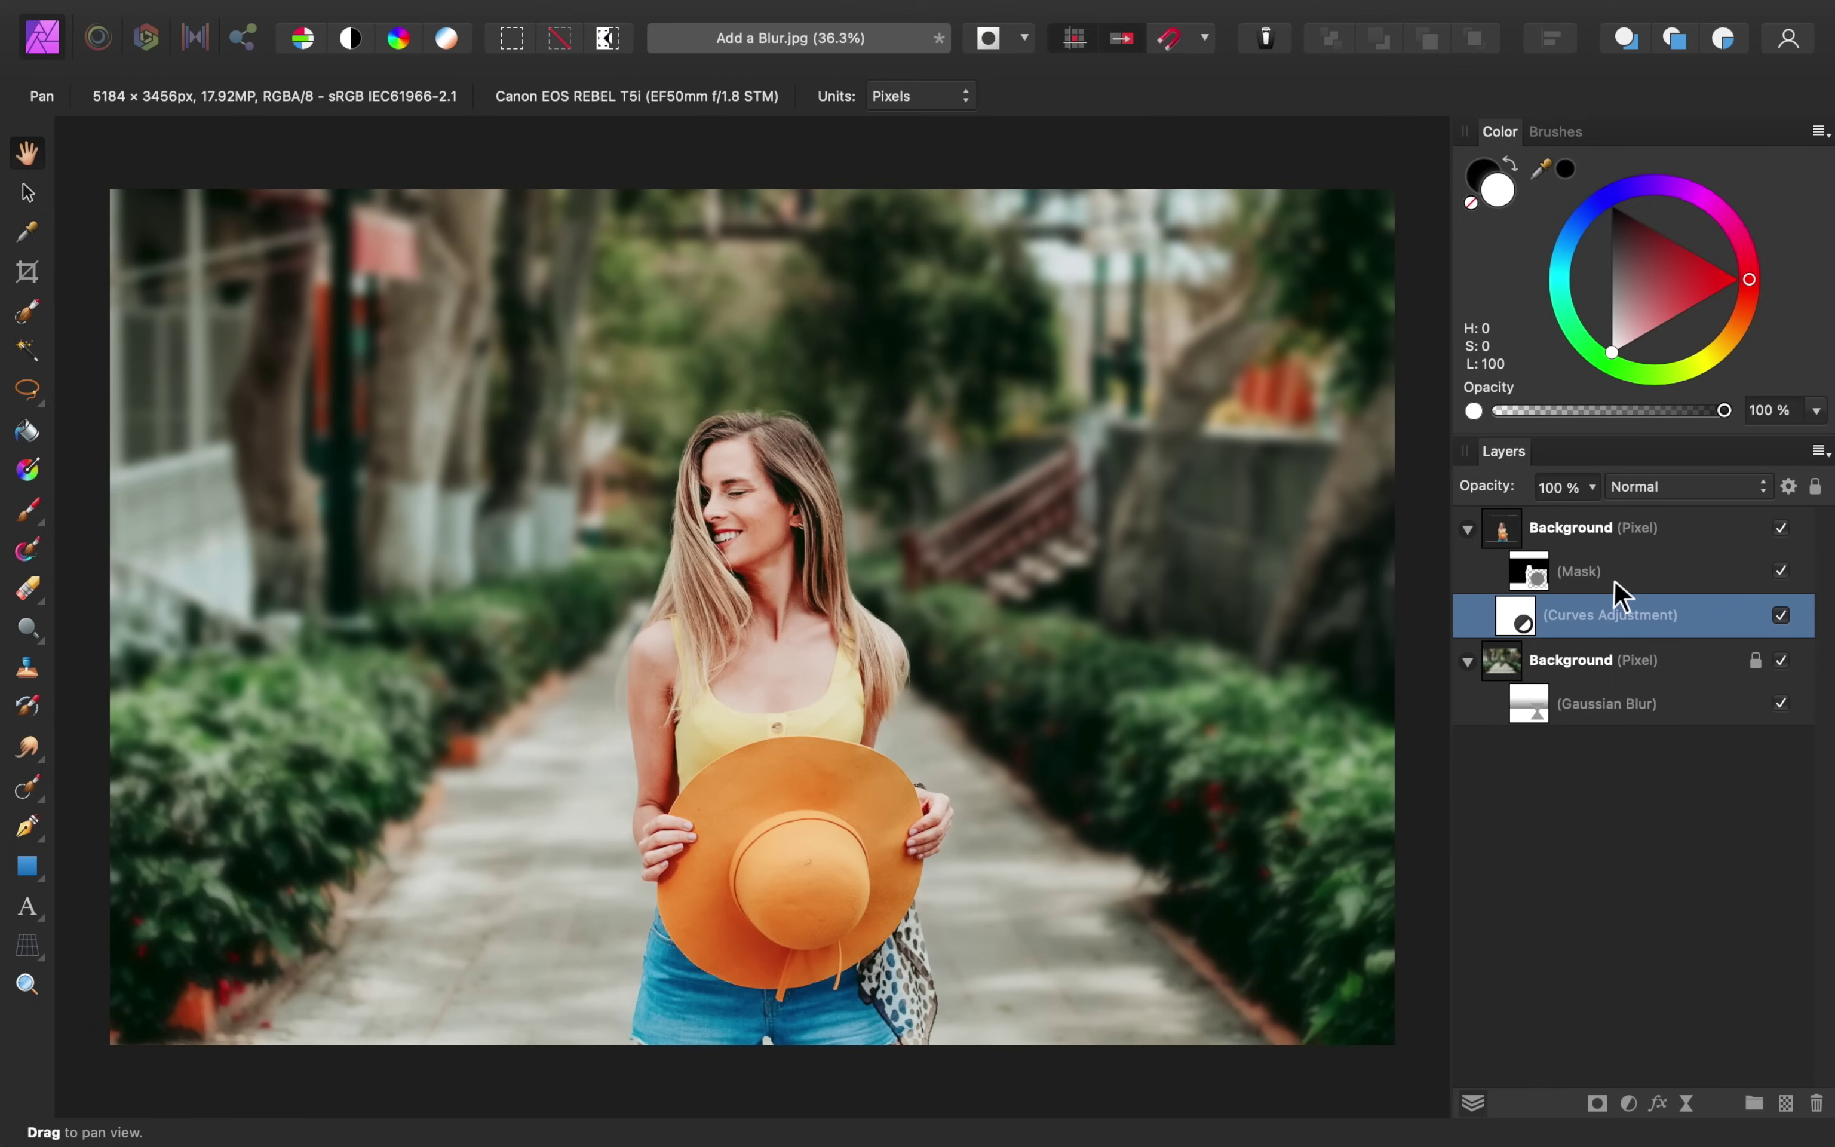
pyautogui.click(1781, 615)
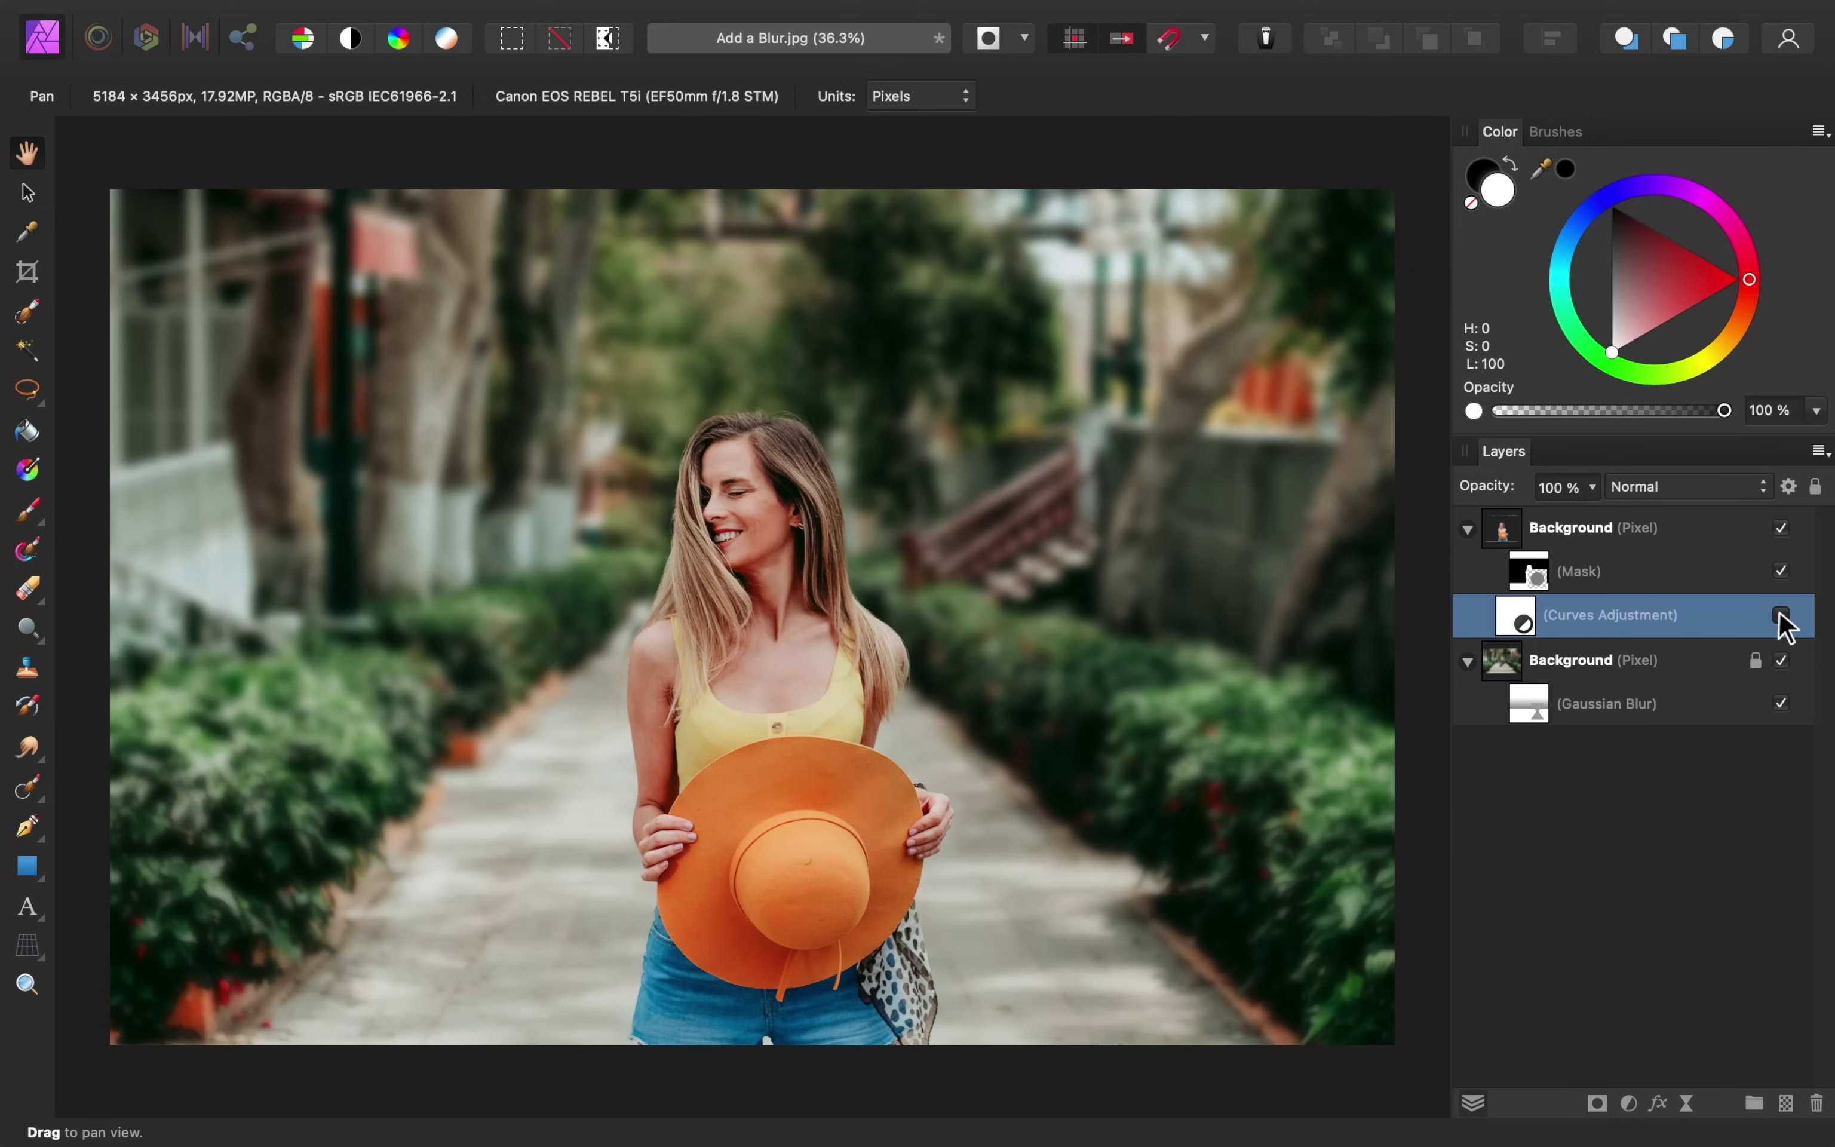
pyautogui.click(1781, 616)
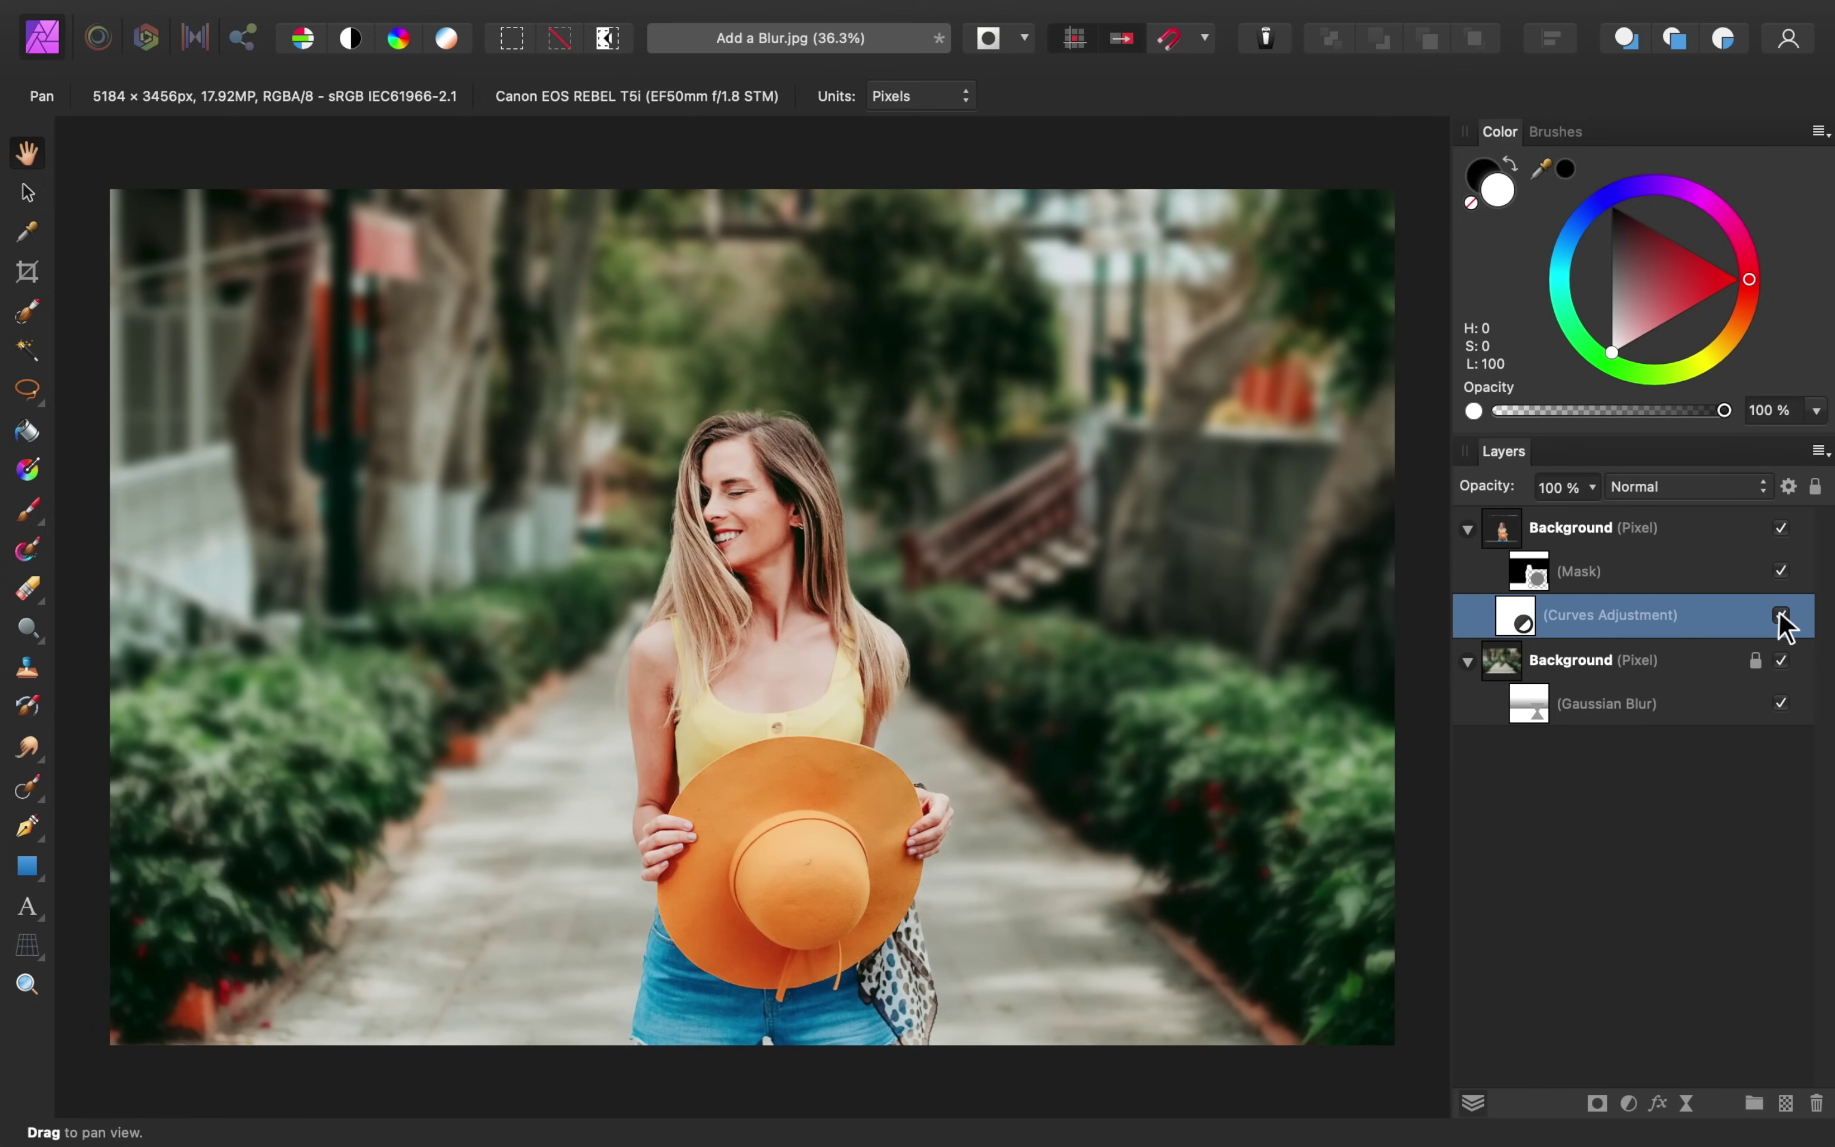
pyautogui.doubleClick(1510, 620)
pyautogui.moveTo(1142, 729); pyautogui.dragTo(1145, 697)
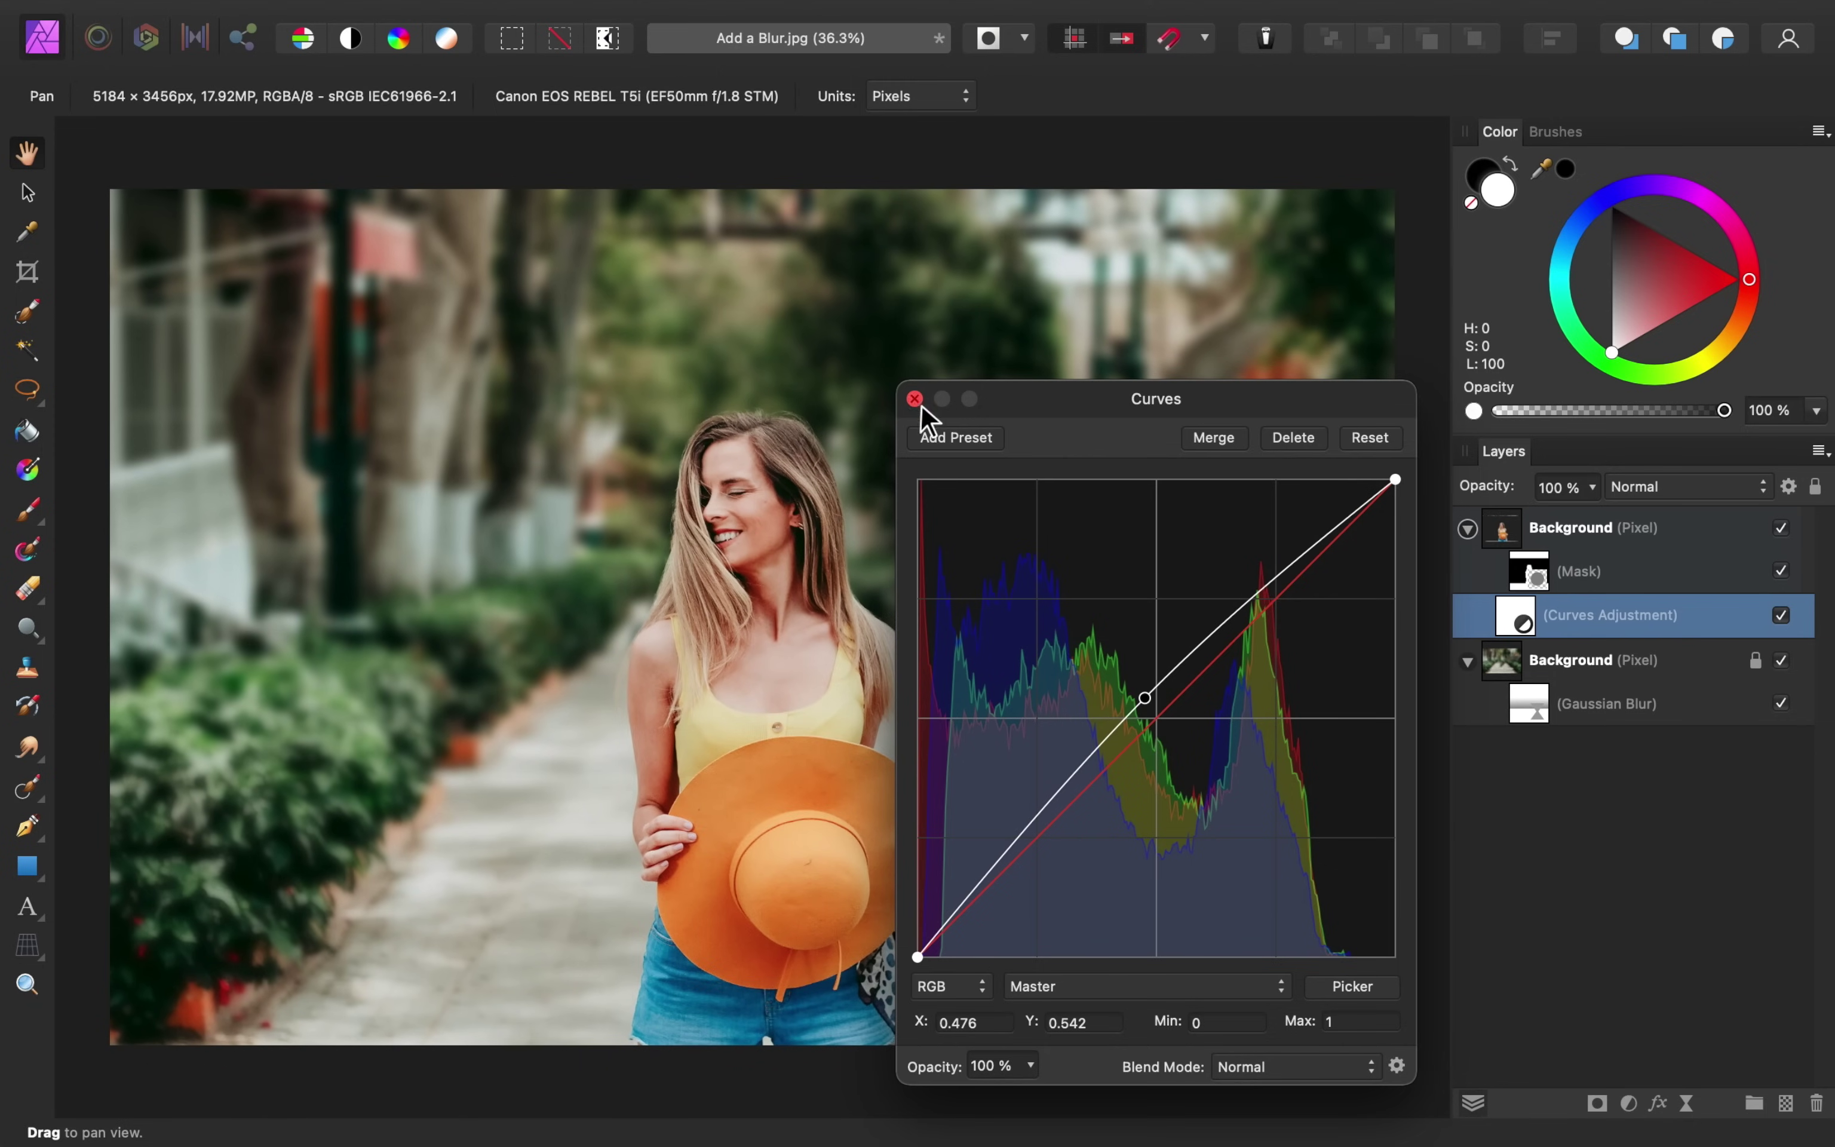
pyautogui.click(914, 399)
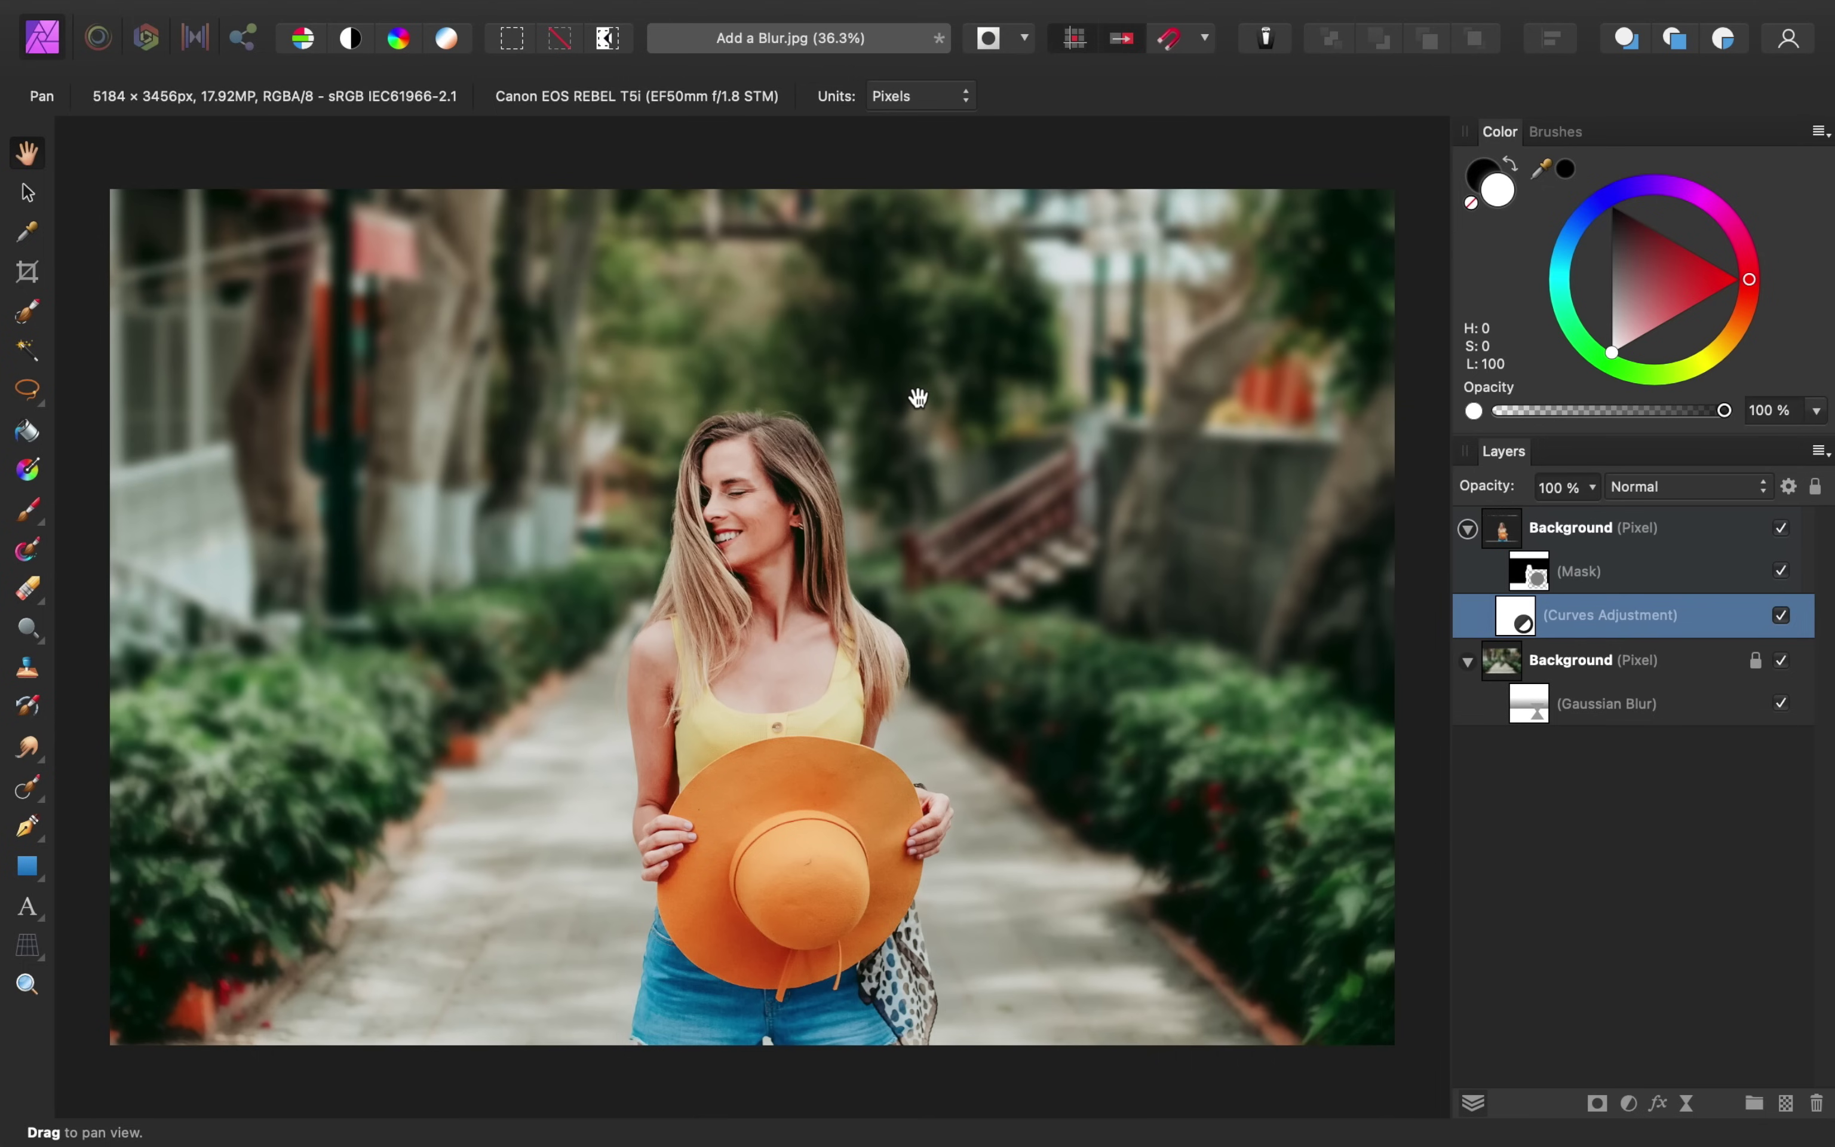
pyautogui.click(1621, 536)
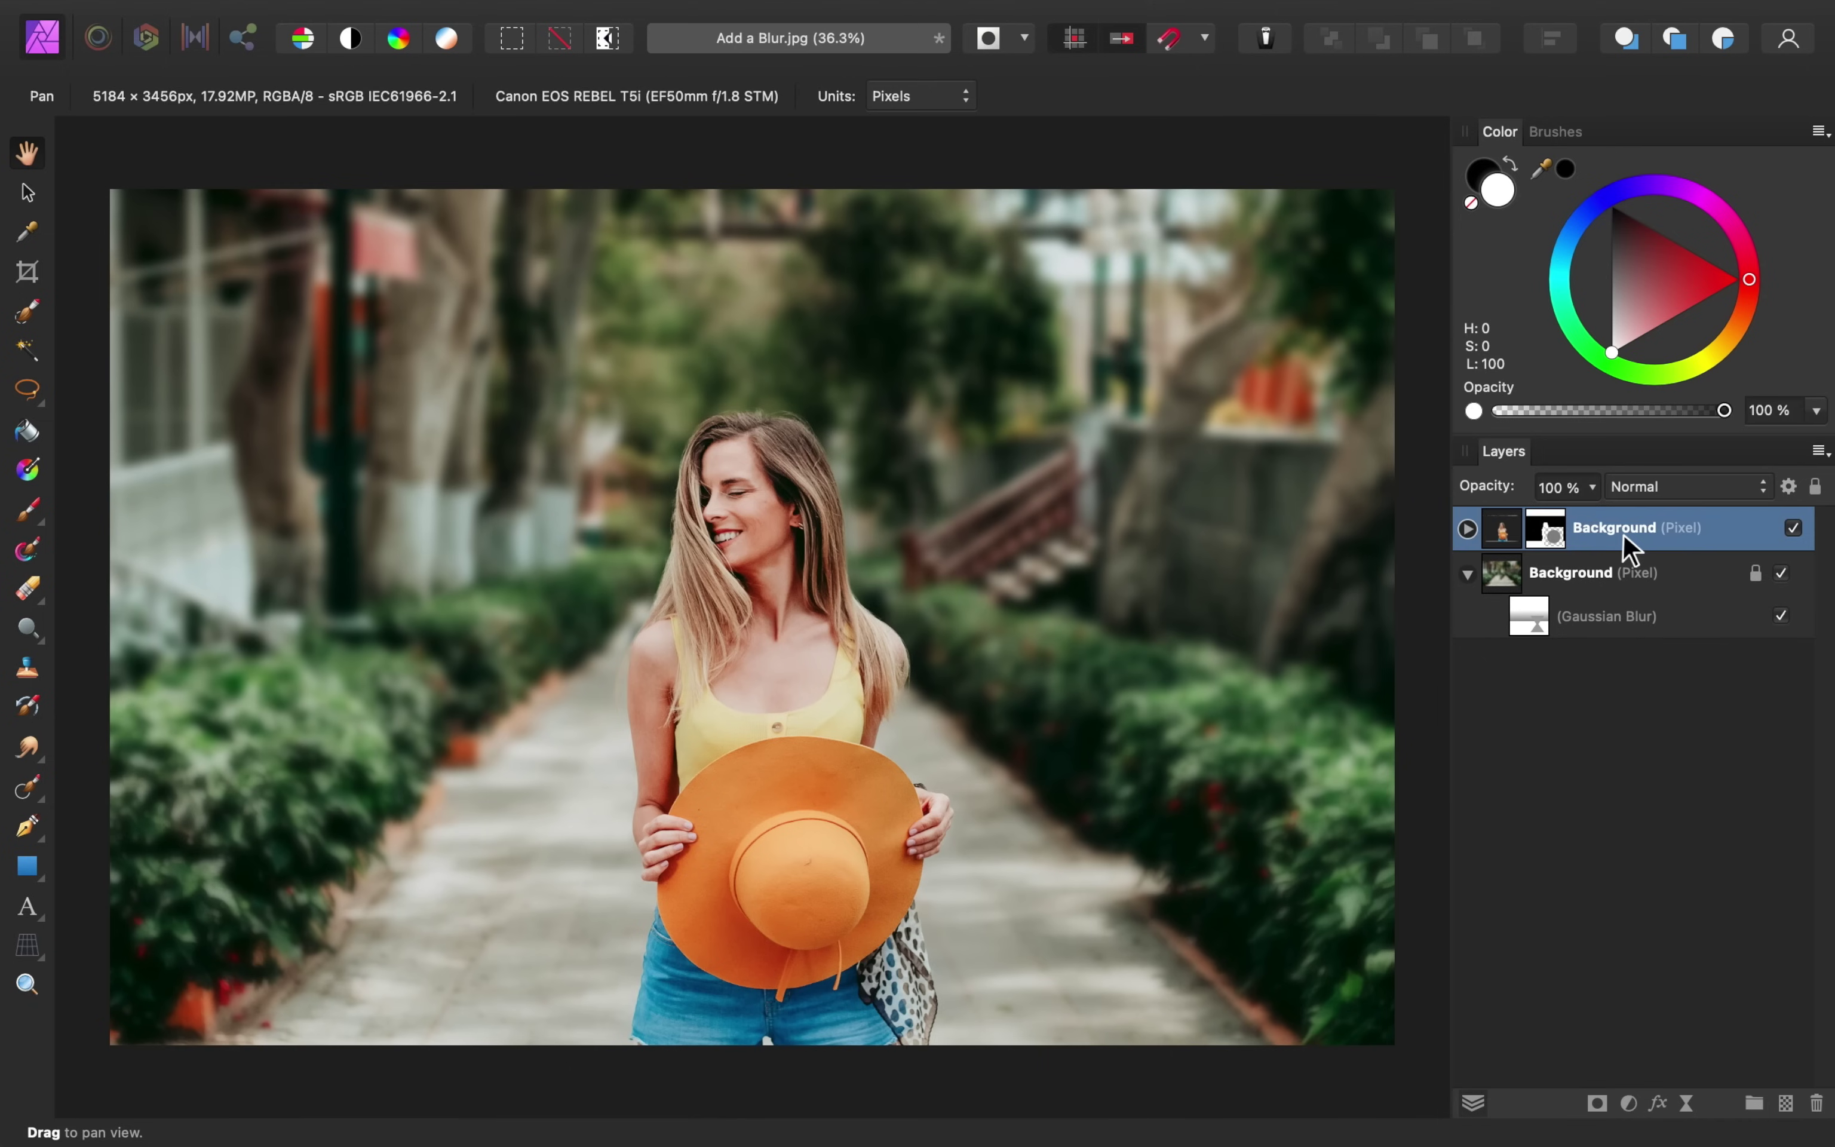
# Add an orange Lens Filter at 37% optical density, placed below the woman's layer
pyautogui.click(1628, 1104)
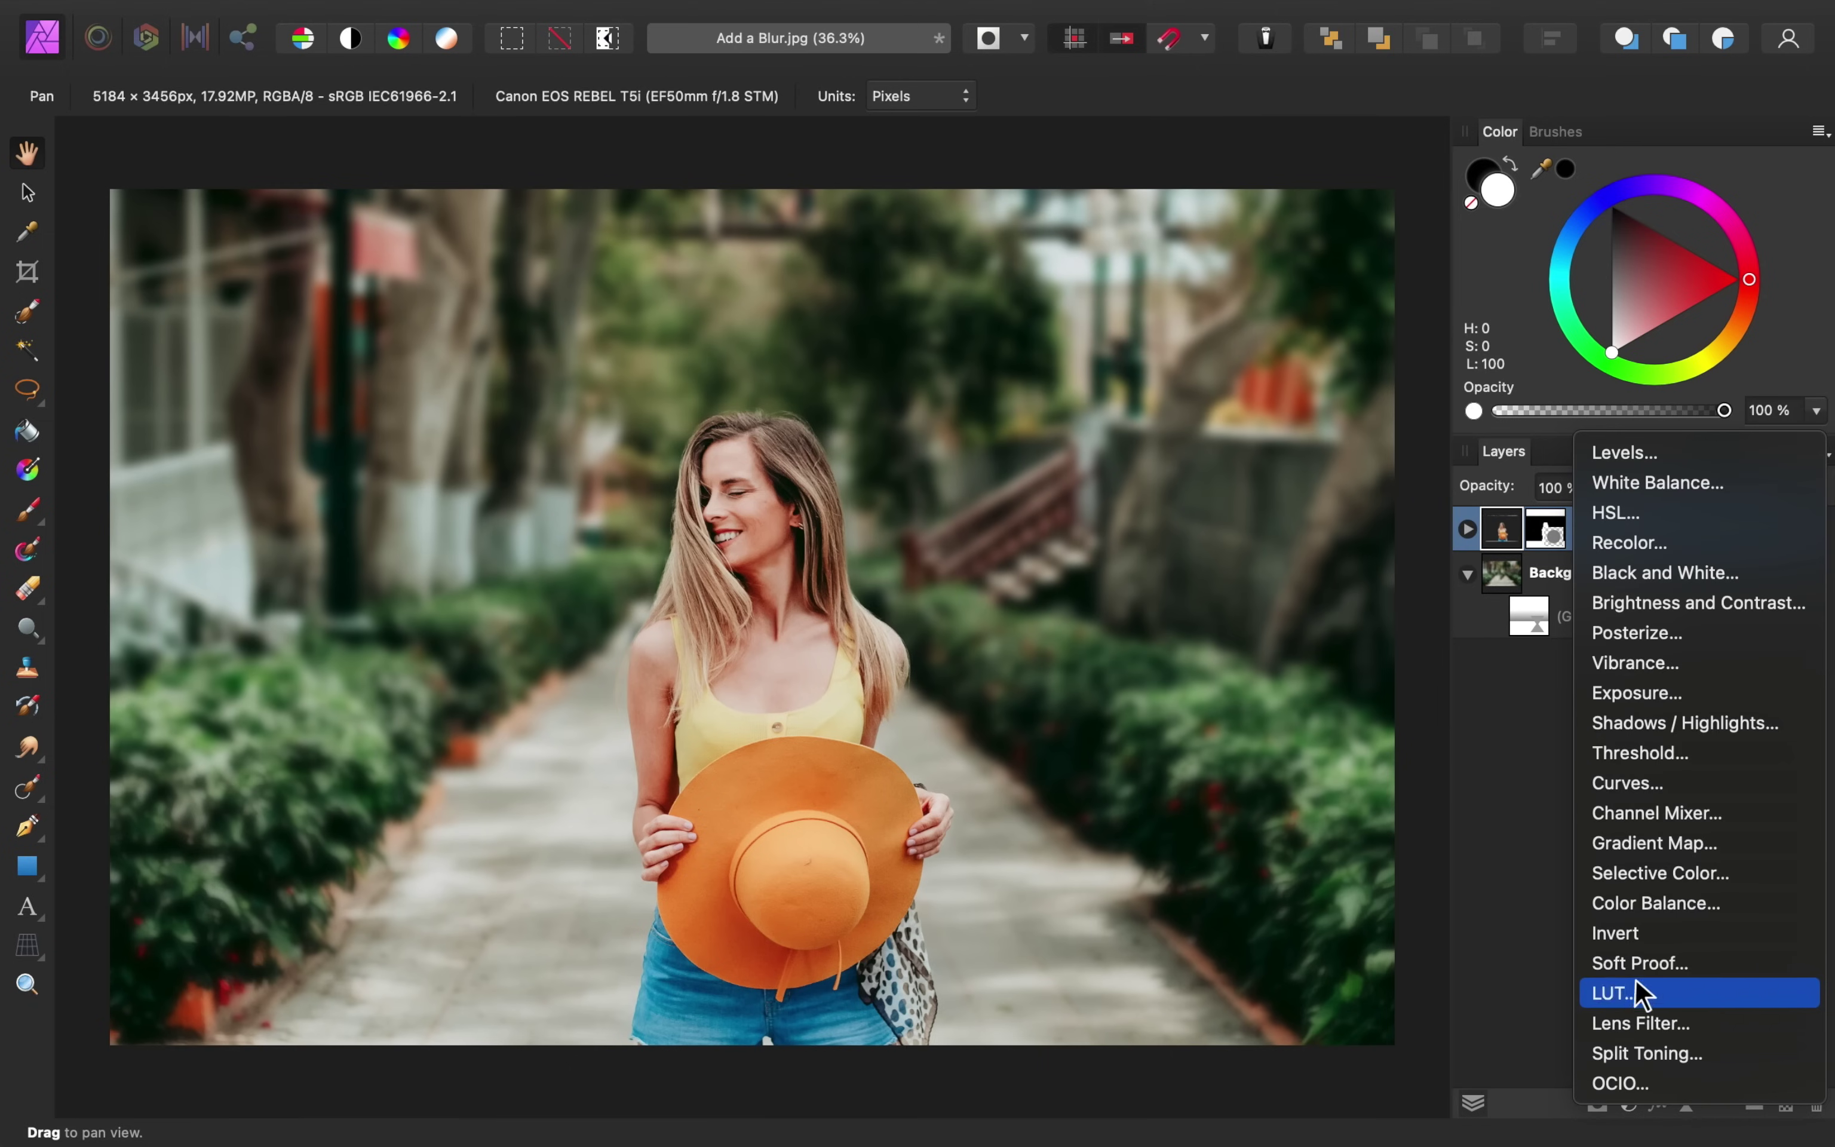
pyautogui.click(1667, 1023)
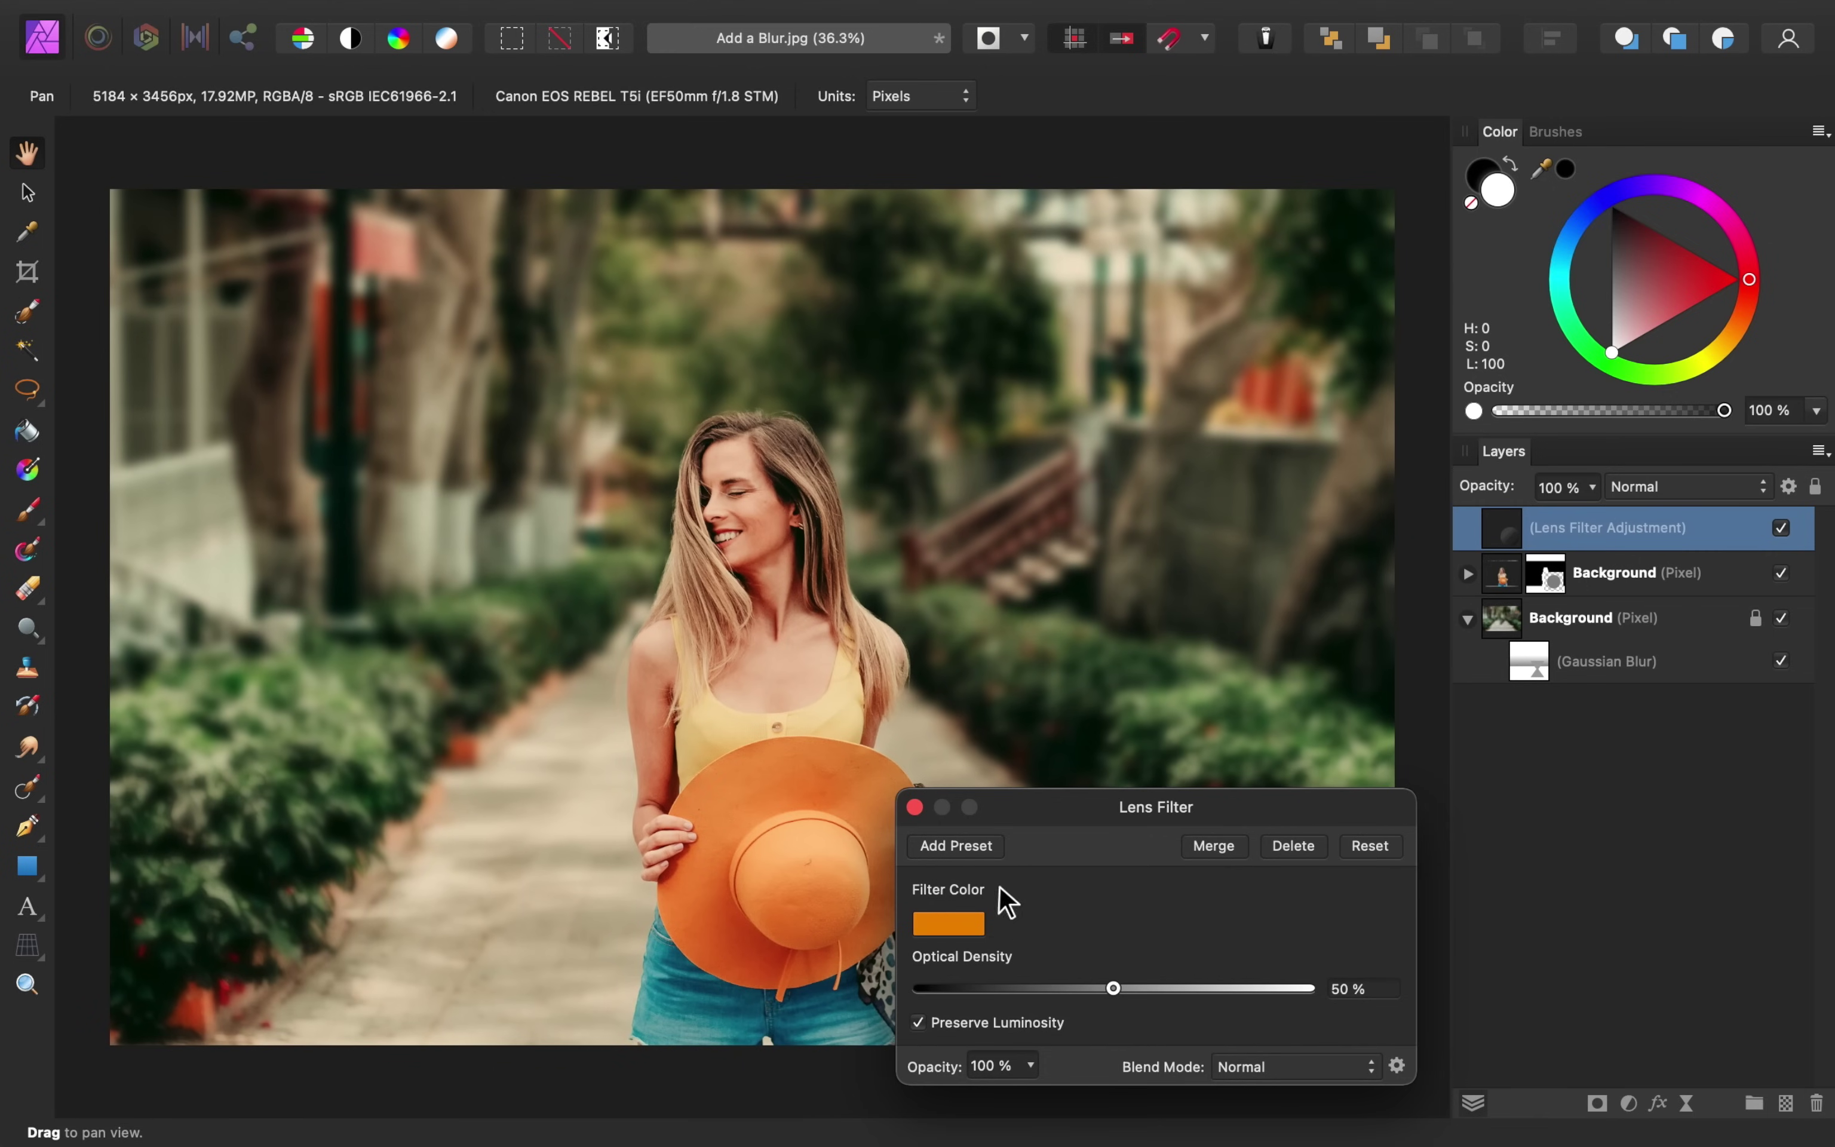
pyautogui.moveTo(1112, 988); pyautogui.dragTo(1061, 990)
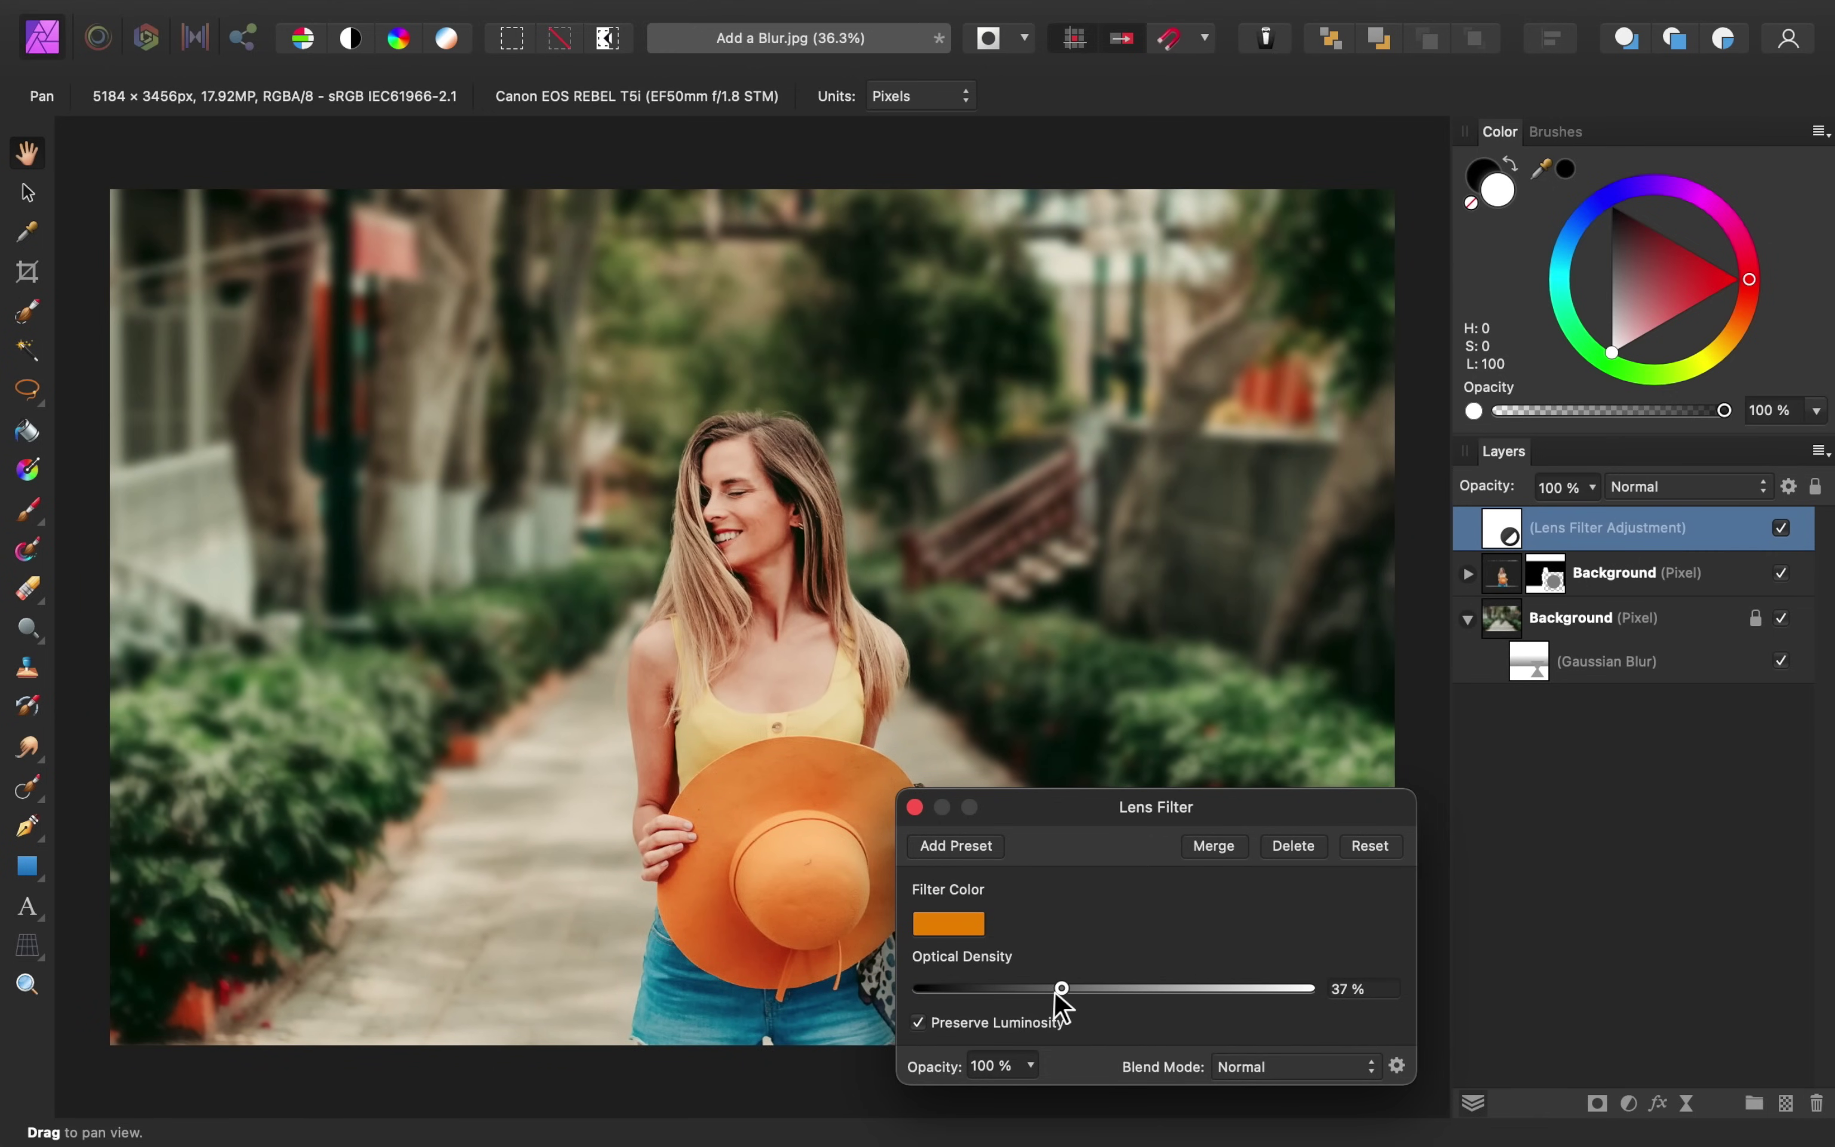
pyautogui.click(915, 807)
pyautogui.moveTo(1651, 523); pyautogui.dragTo(1506, 595)
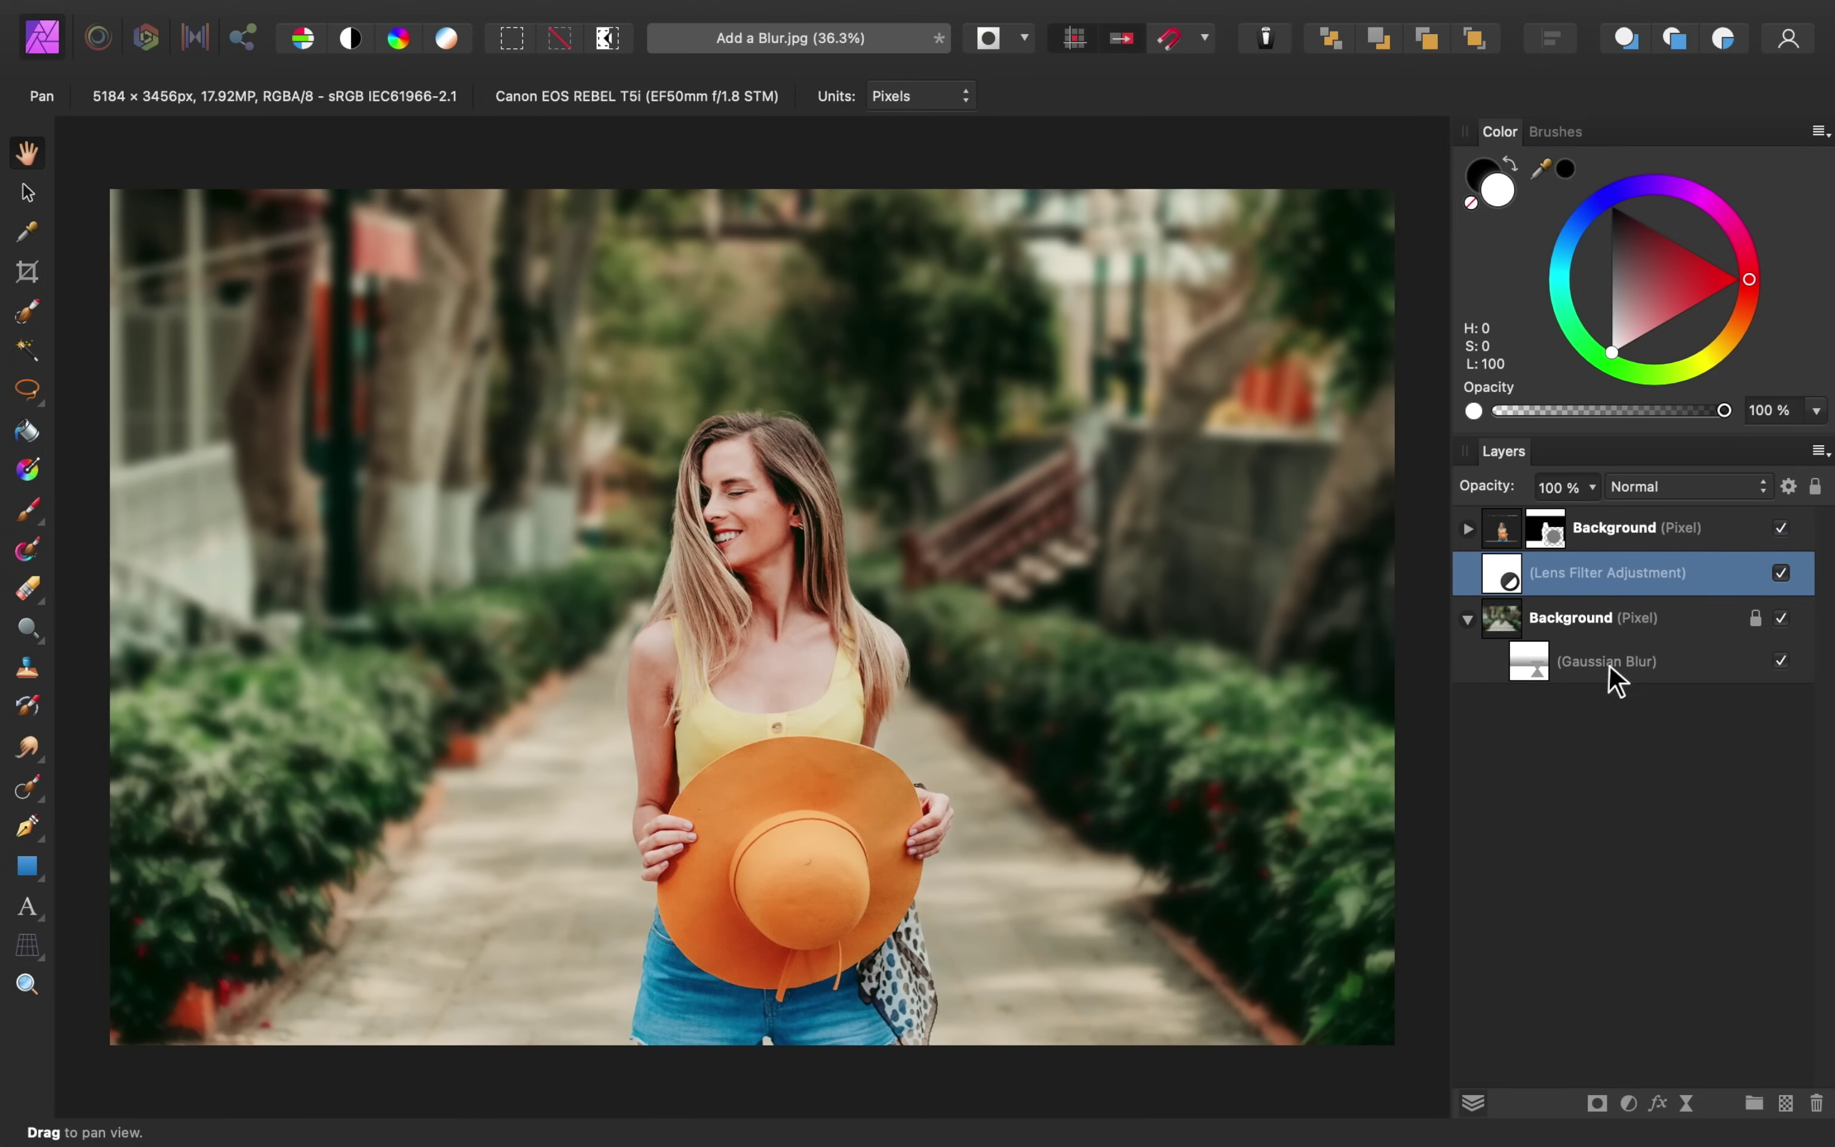
pyautogui.click(1780, 574)
pyautogui.click(1781, 573)
pyautogui.click(1781, 573)
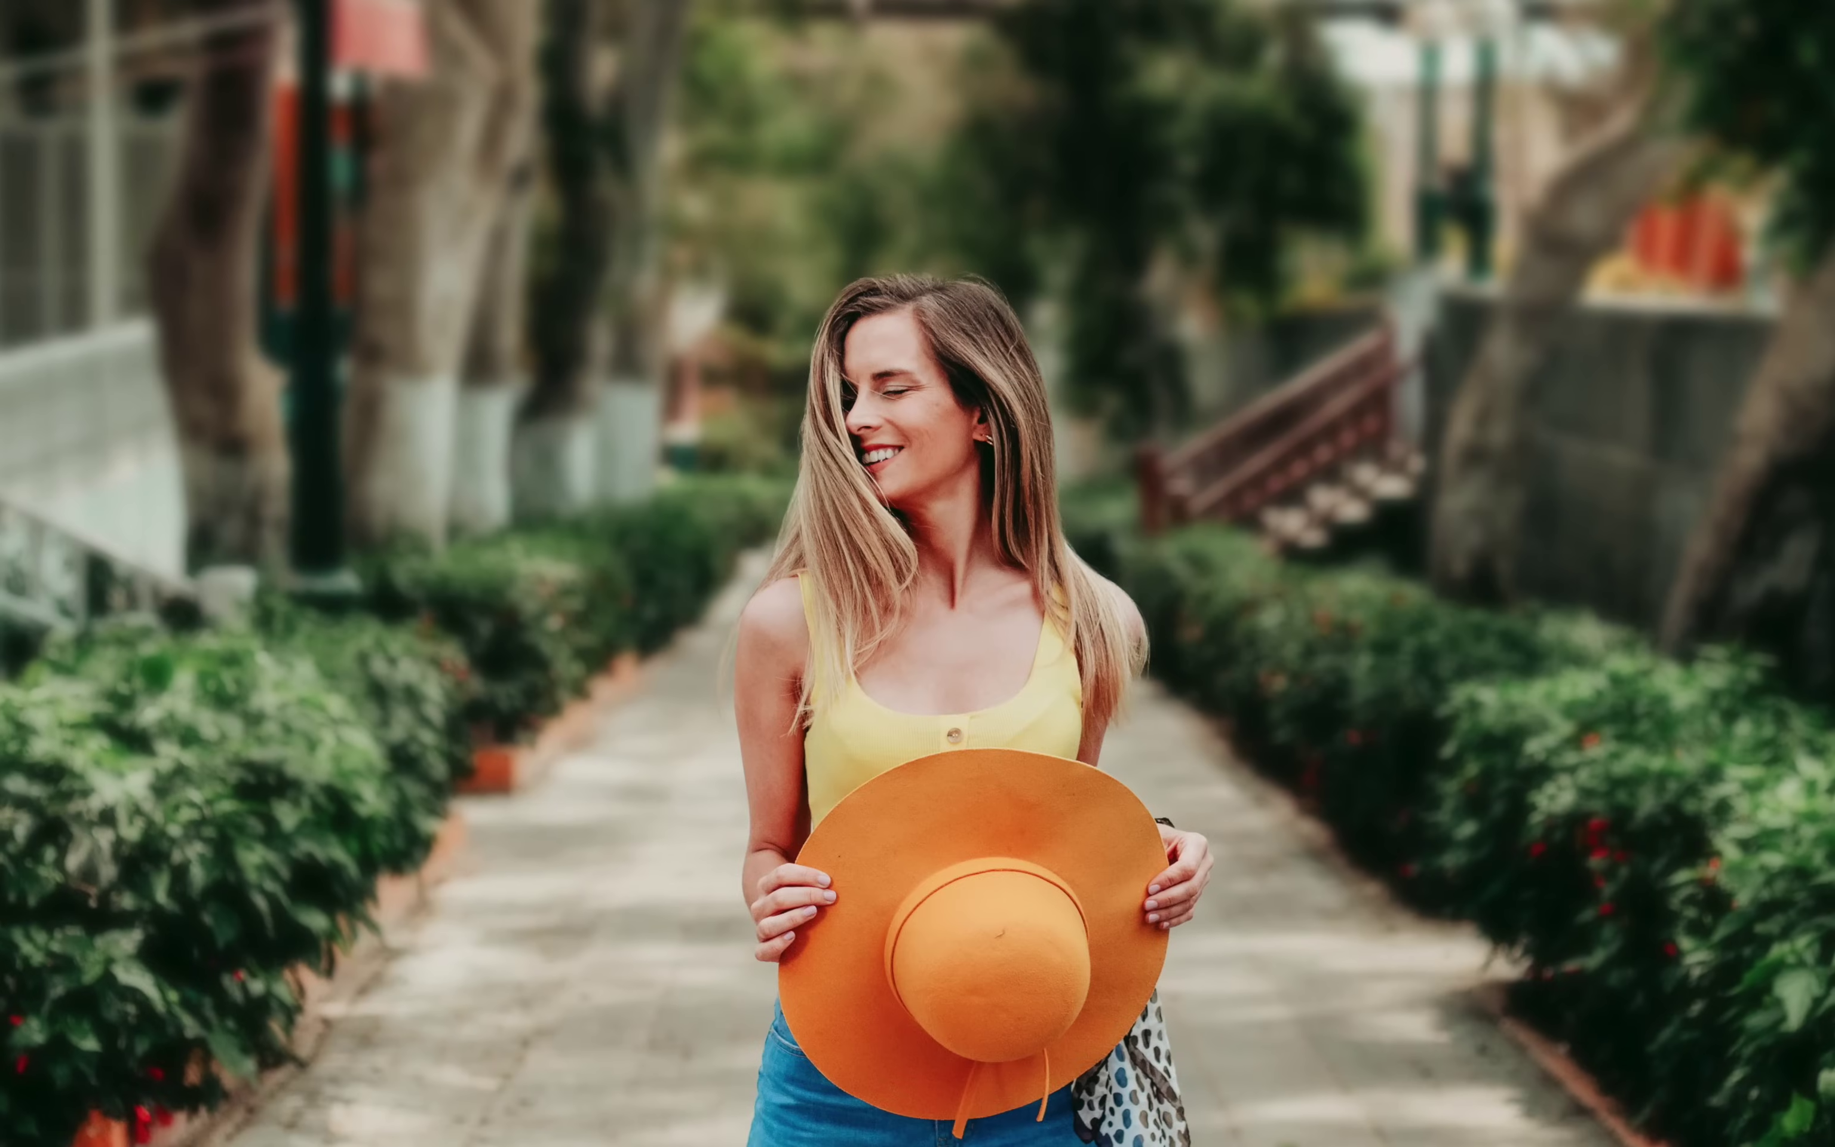